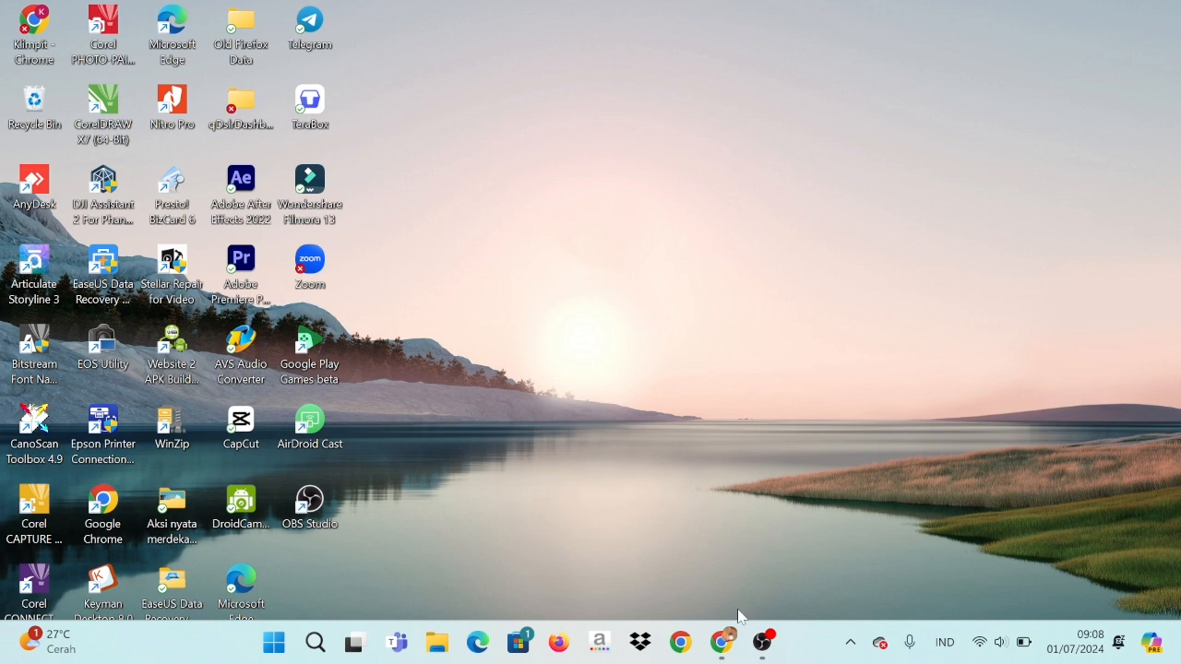
Browse the TW 2 monthly folders (April, Mei, Juni 2024) in Google Drive
mouse_move(731, 641)
click(766, 579)
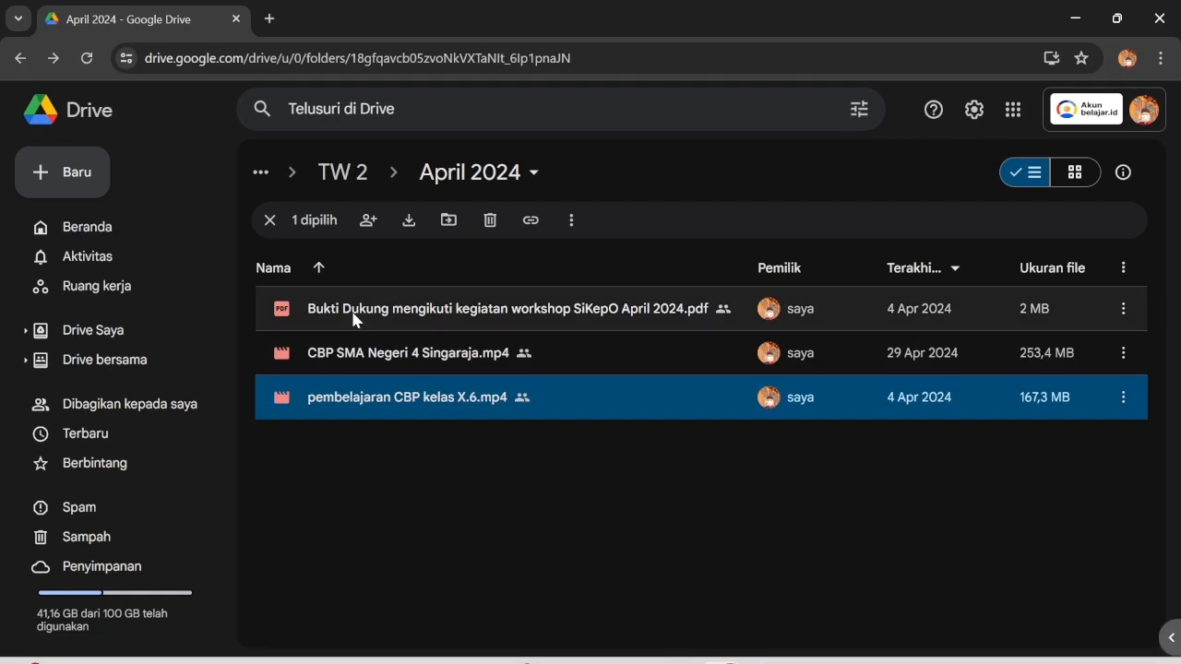
click(20, 59)
click(20, 59)
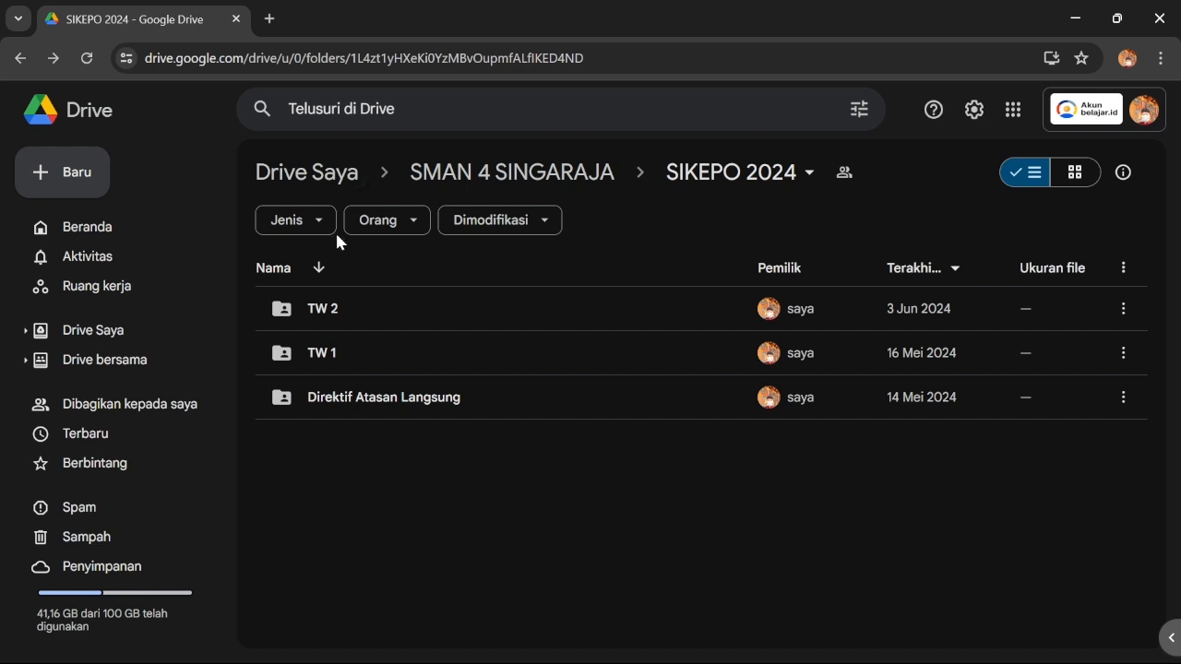
double_click(340, 313)
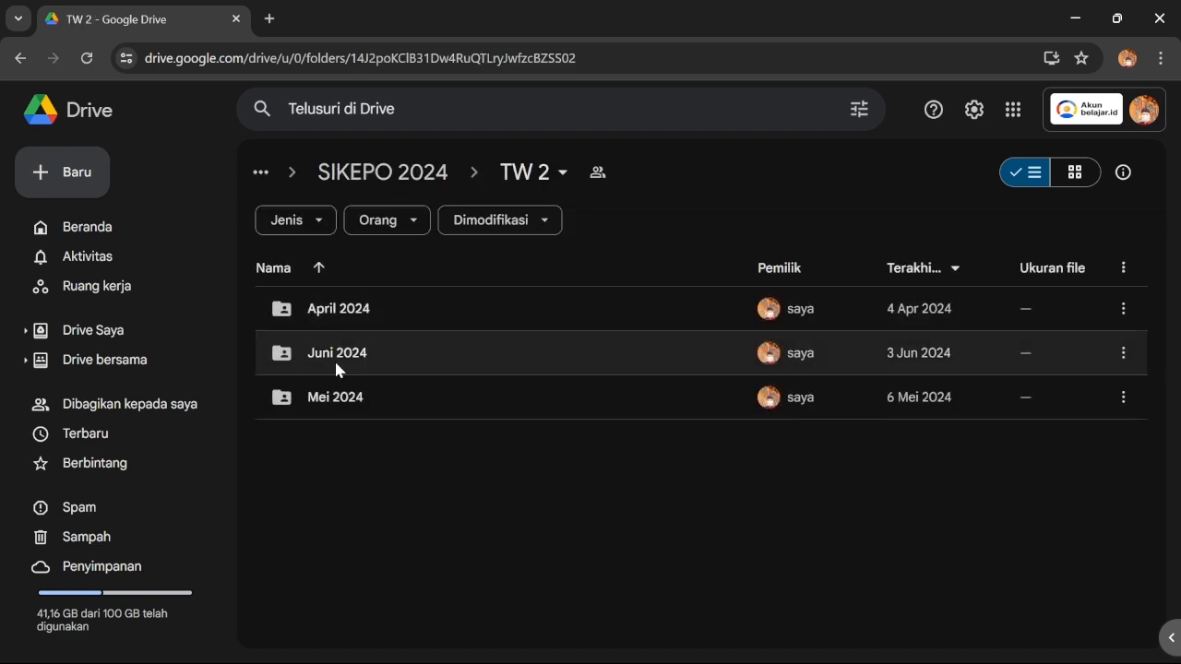
click(341, 316)
click(338, 402)
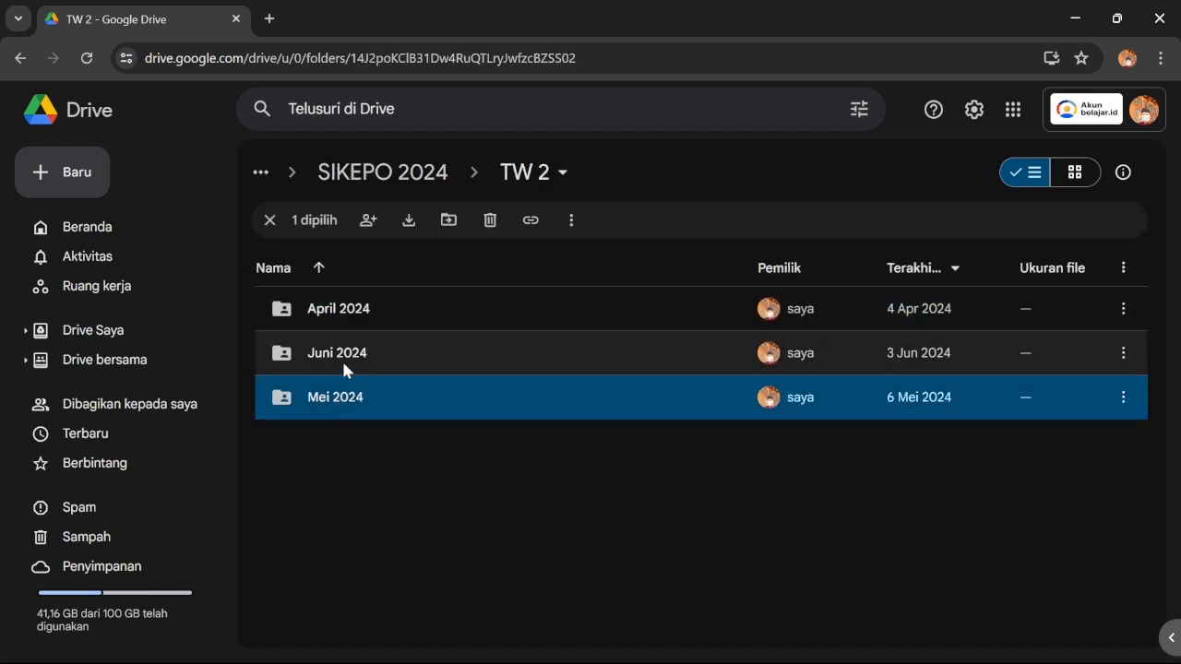
click(343, 364)
double_click(353, 312)
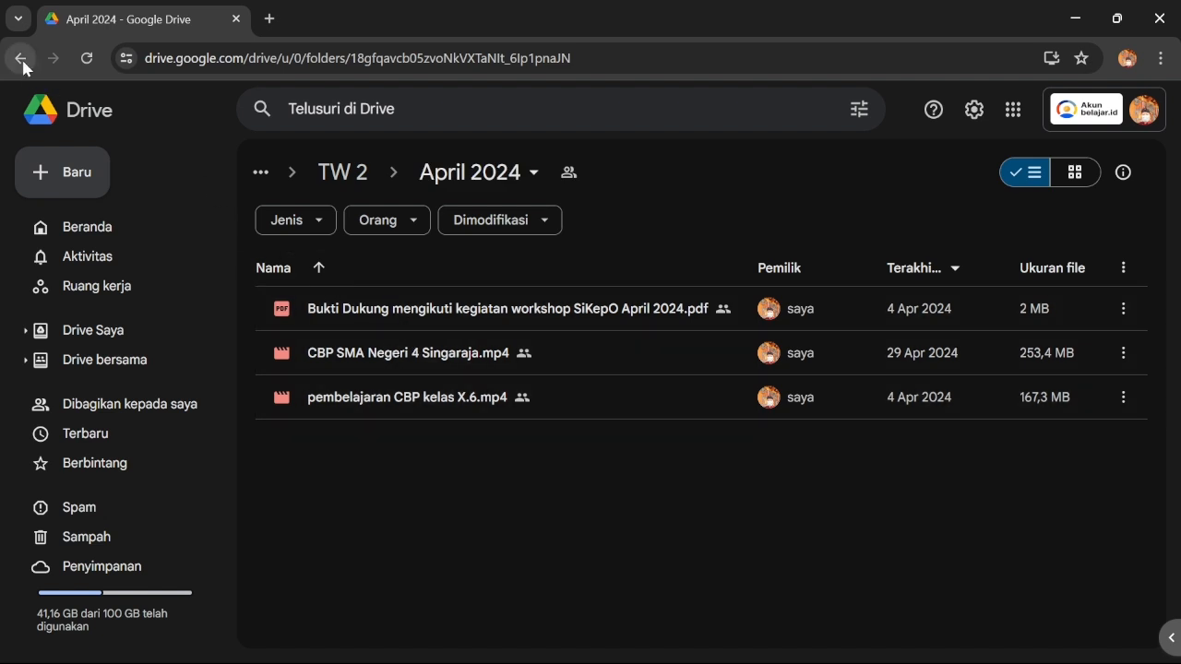
click(22, 61)
double_click(342, 395)
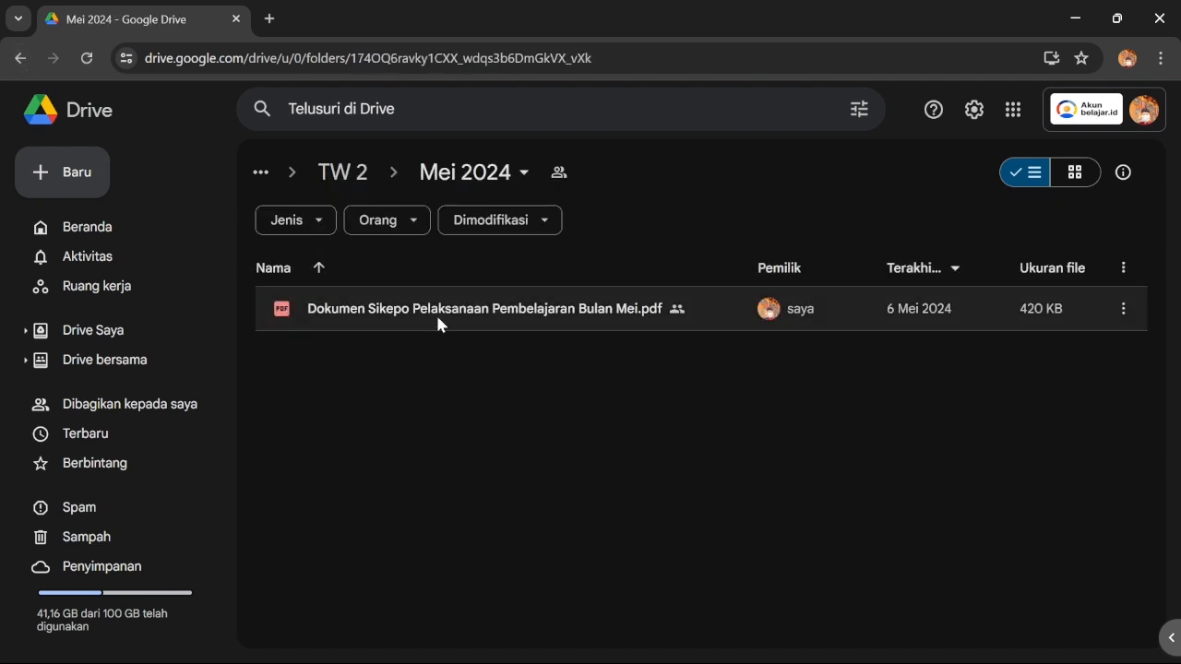
click(21, 58)
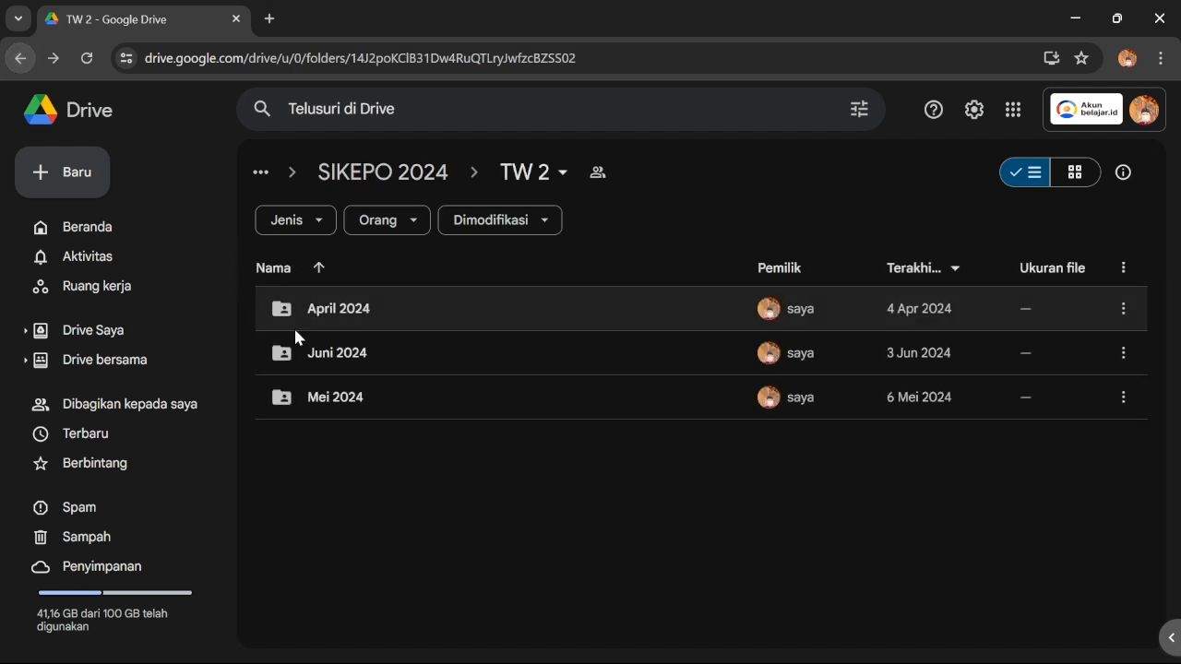
double_click(307, 347)
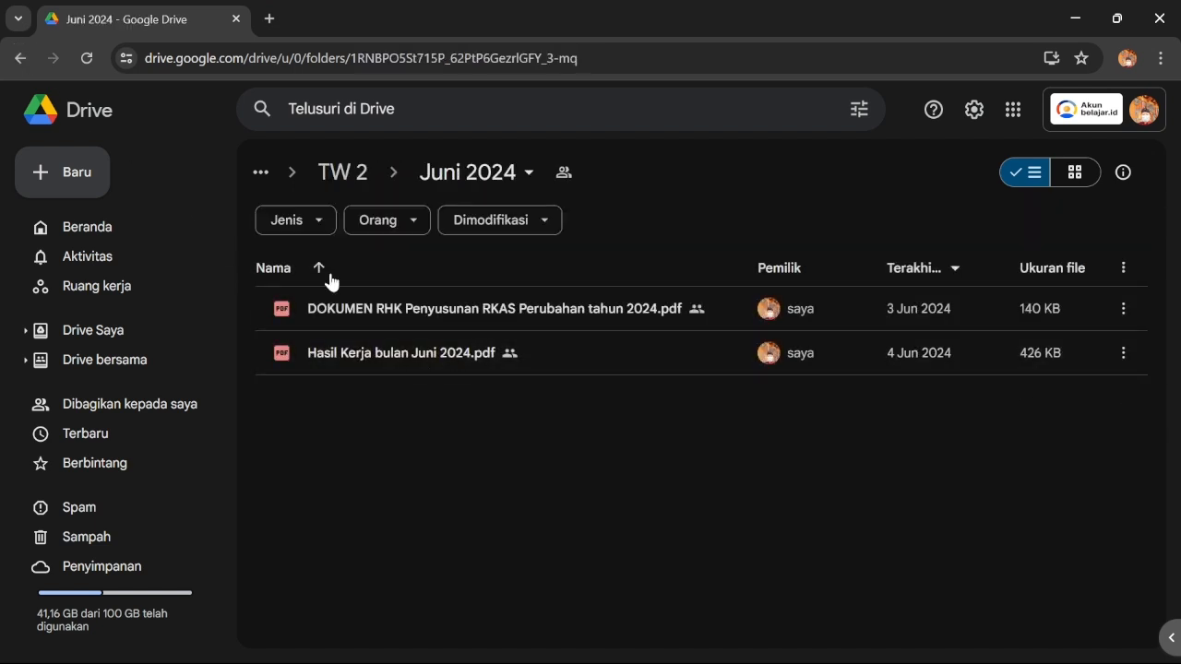
click(26, 60)
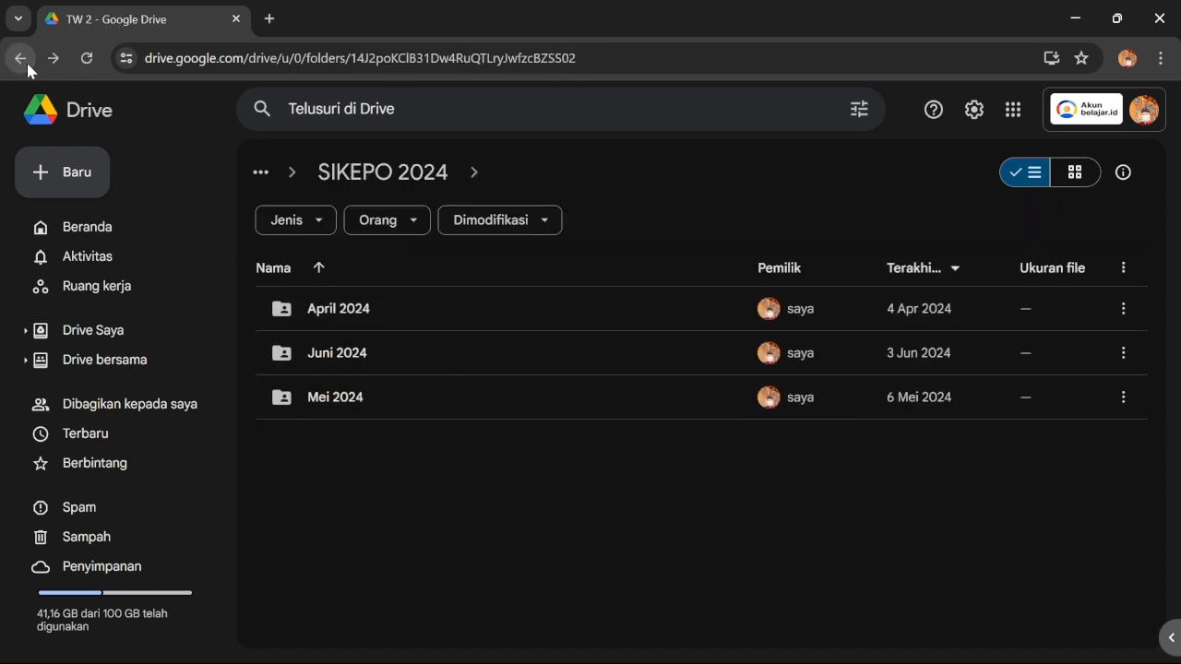
click(25, 60)
Browse the TW 1 monthly folders (Januari, Pebruari, Maret 2024) in Google Drive
click(320, 351)
double_click(320, 351)
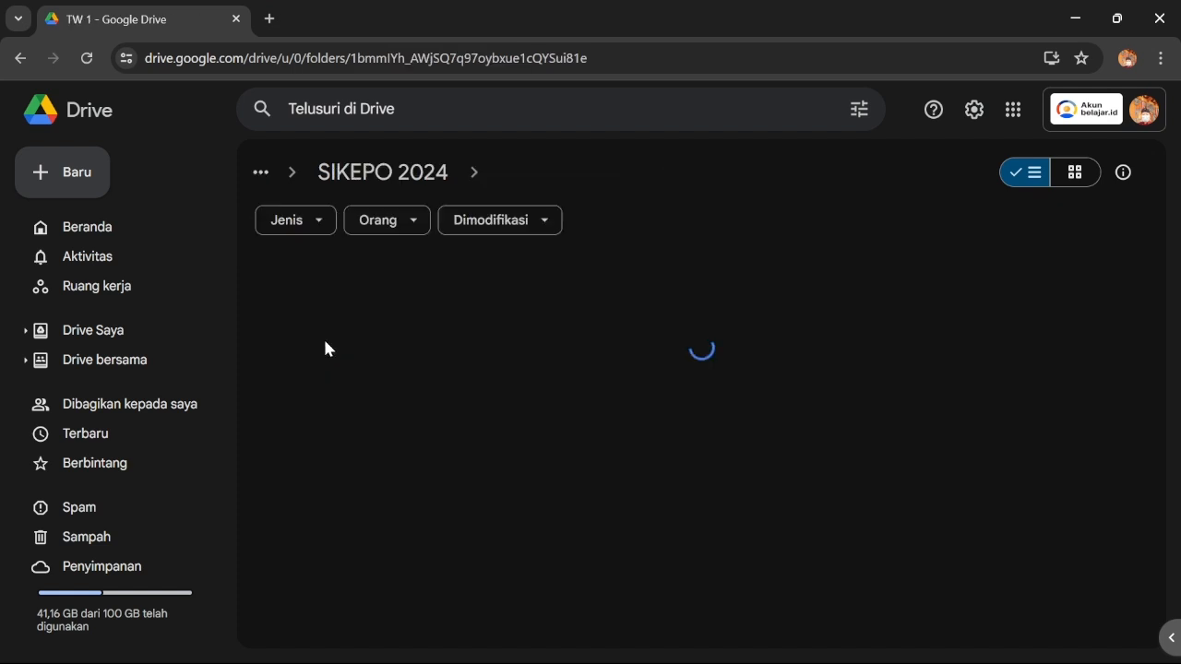
double_click(406, 309)
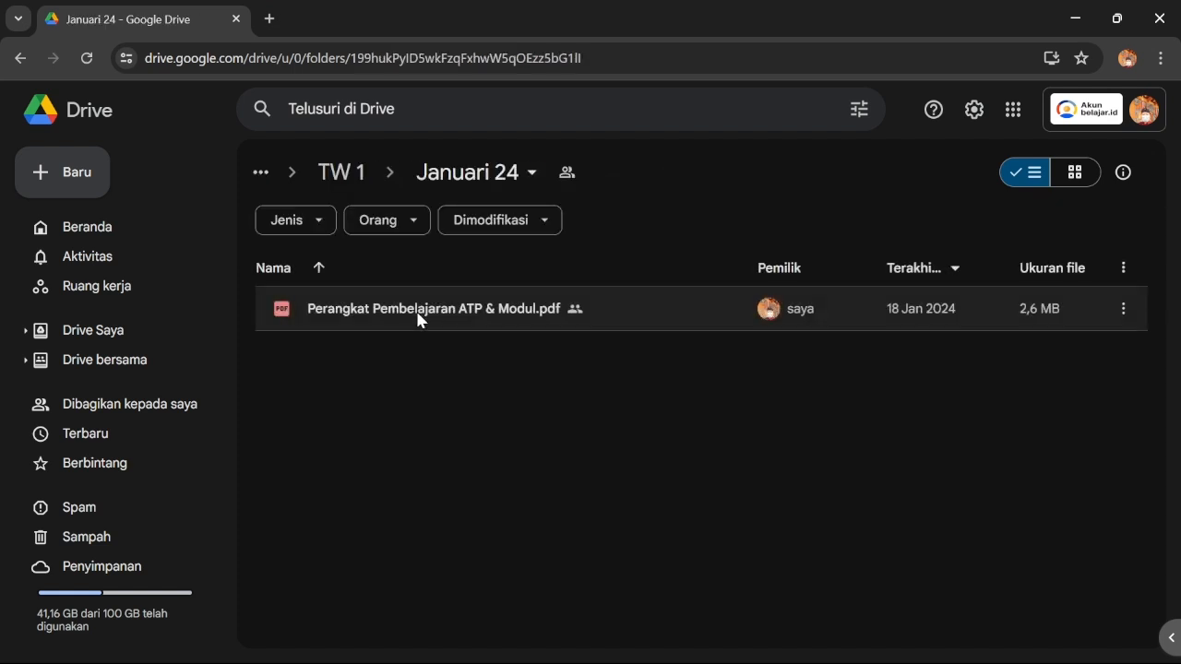
click(22, 58)
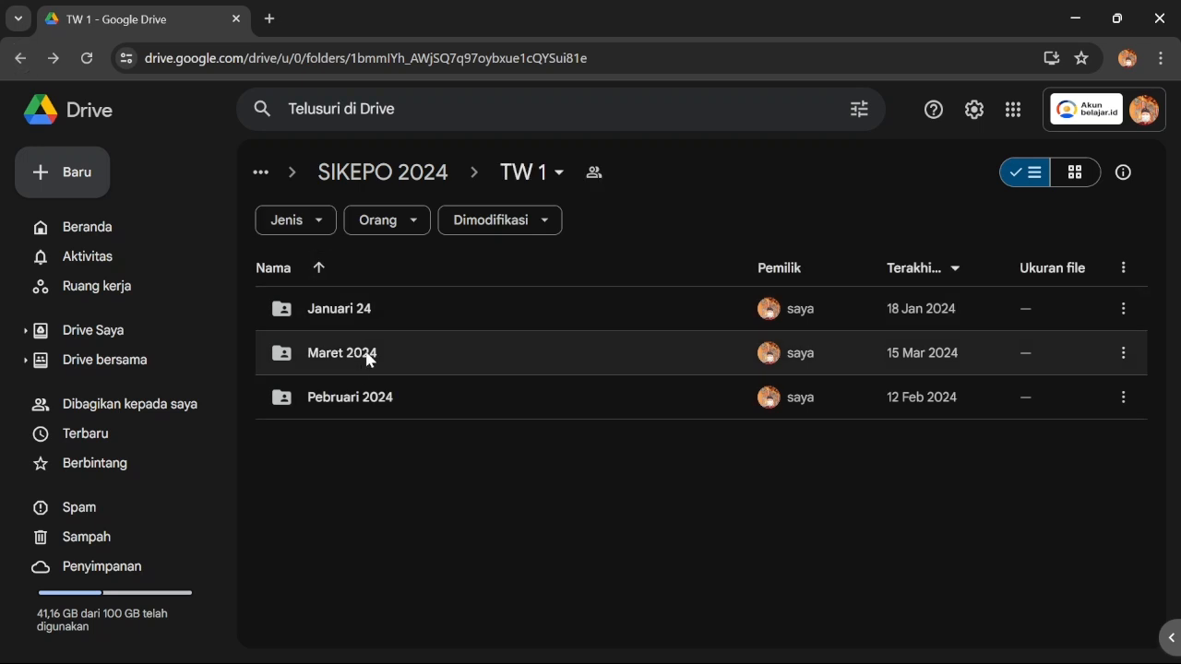
double_click(367, 389)
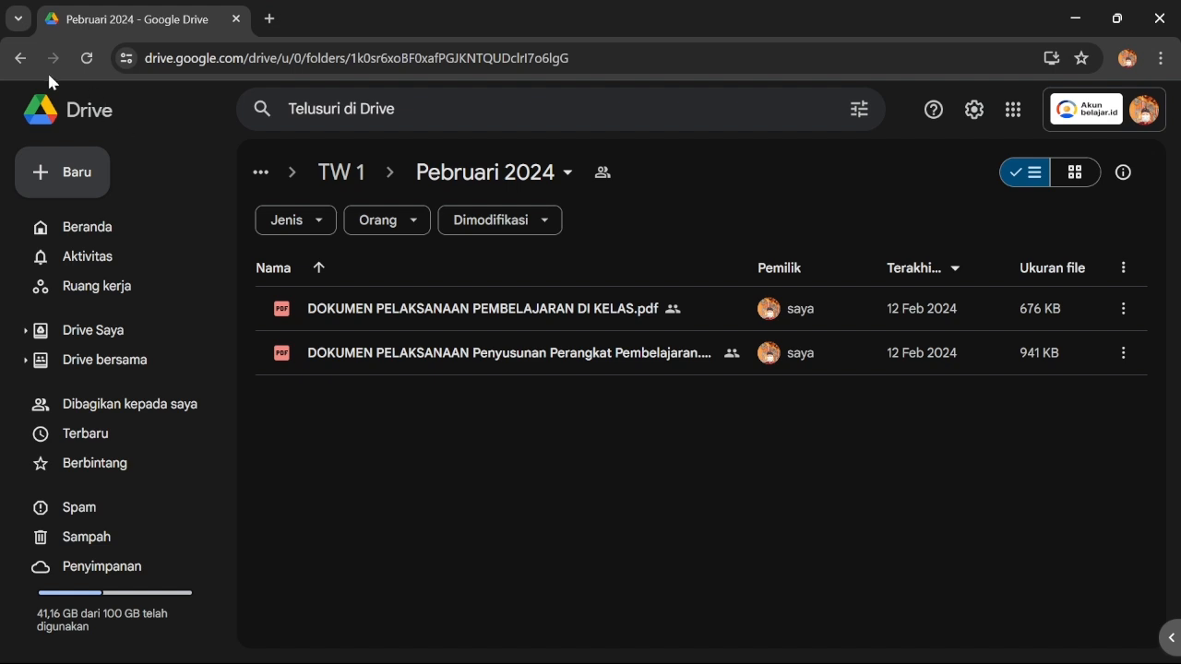
click(28, 59)
double_click(364, 360)
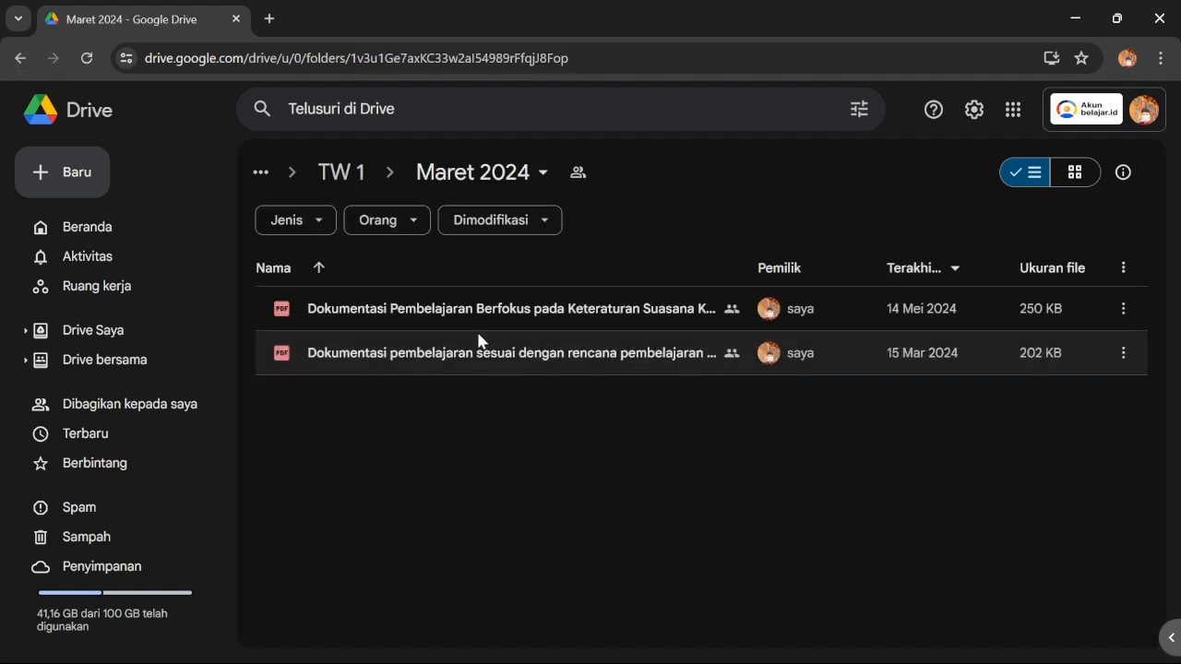
click(21, 59)
click(21, 60)
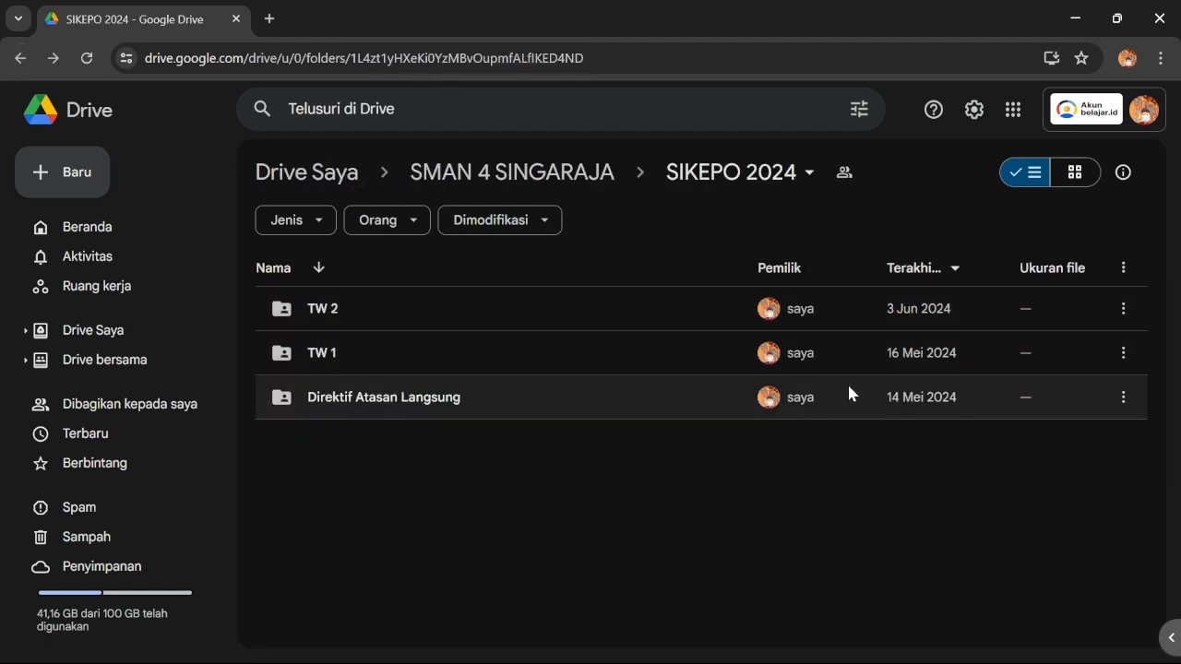
Sign in to the Bali SSO portal with the captcha and launch SIKEPO
click(1076, 19)
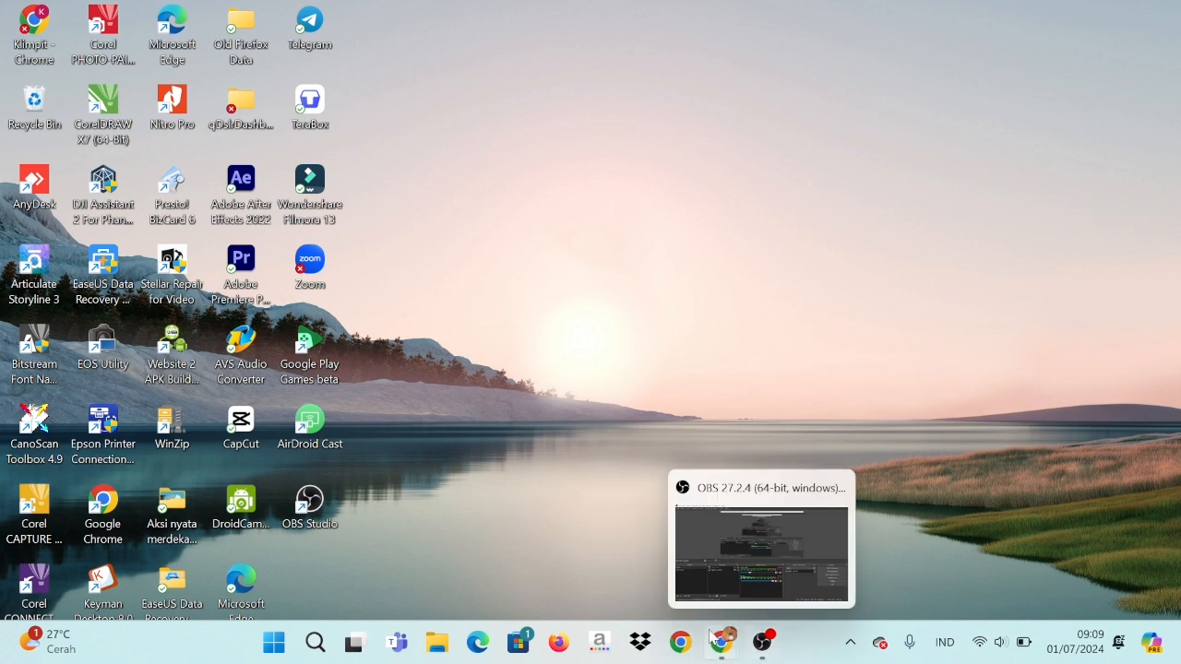
mouse_move(721, 642)
click(633, 553)
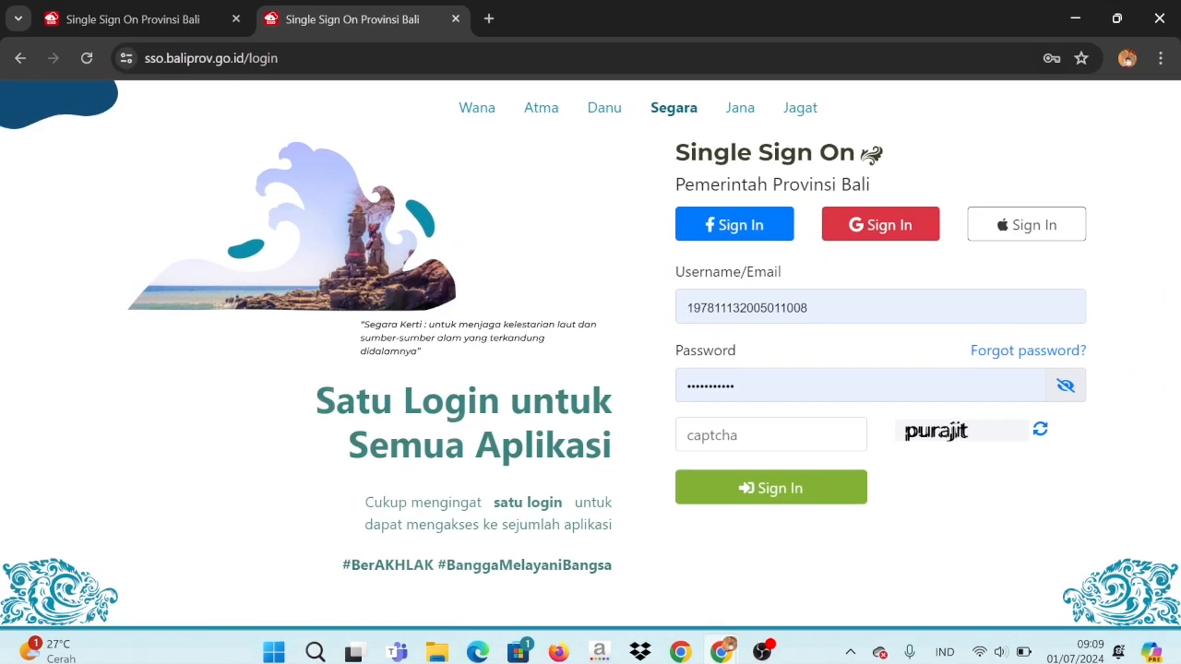
click(841, 434)
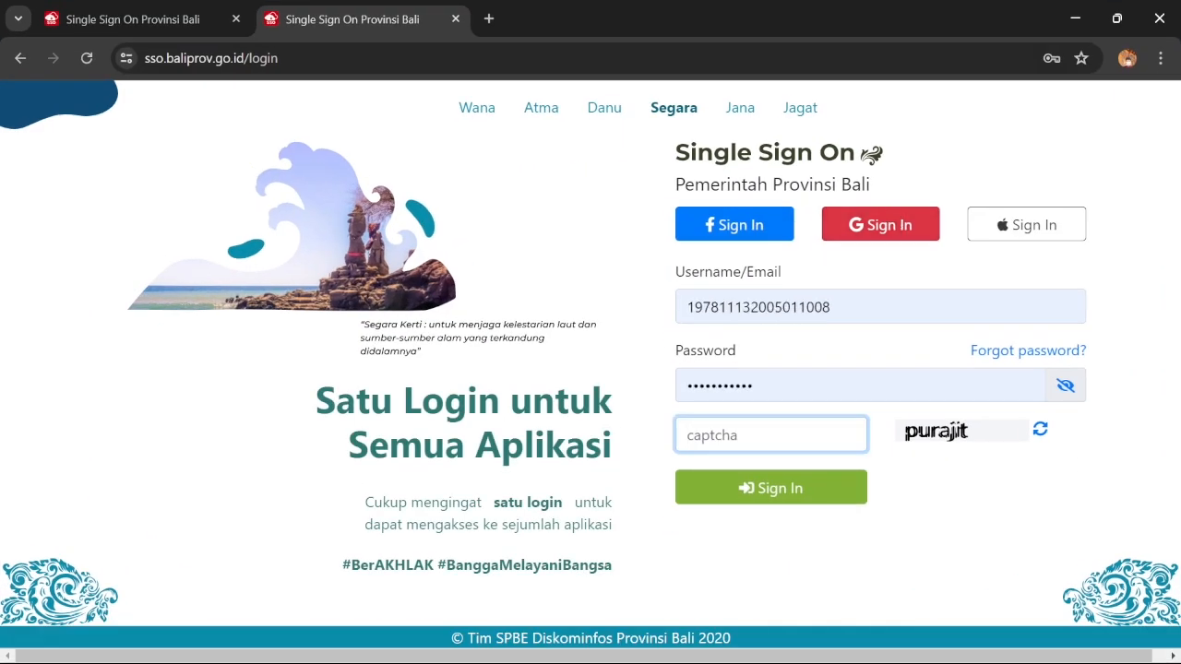
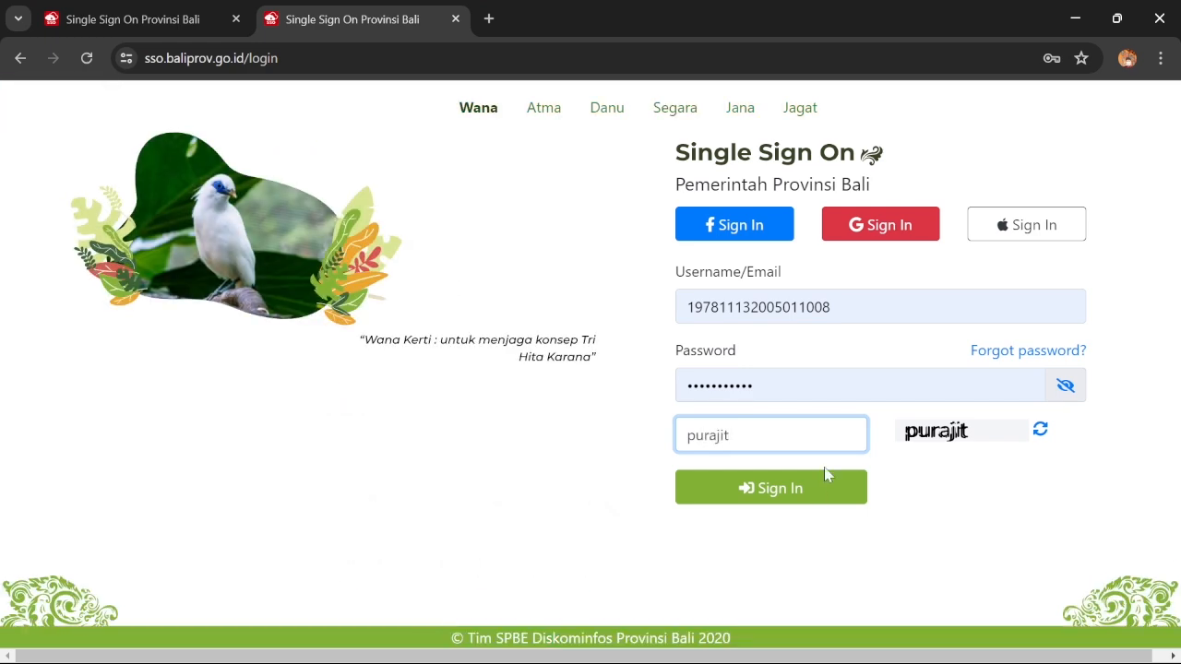
click(809, 497)
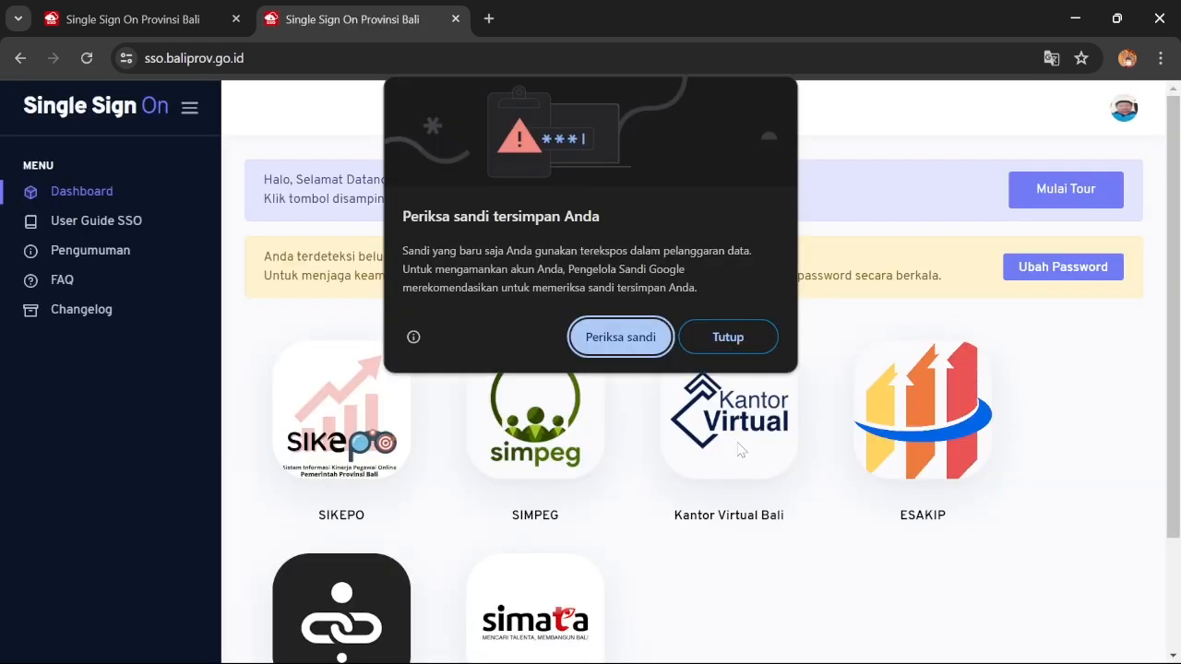
click(726, 341)
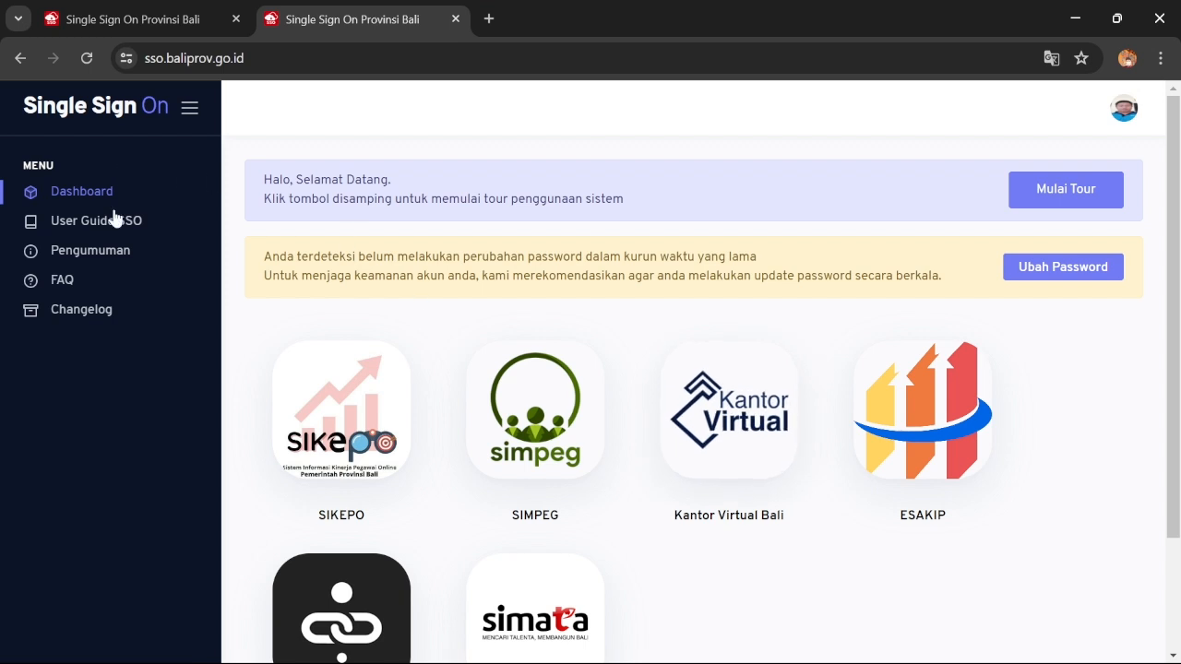
click(342, 427)
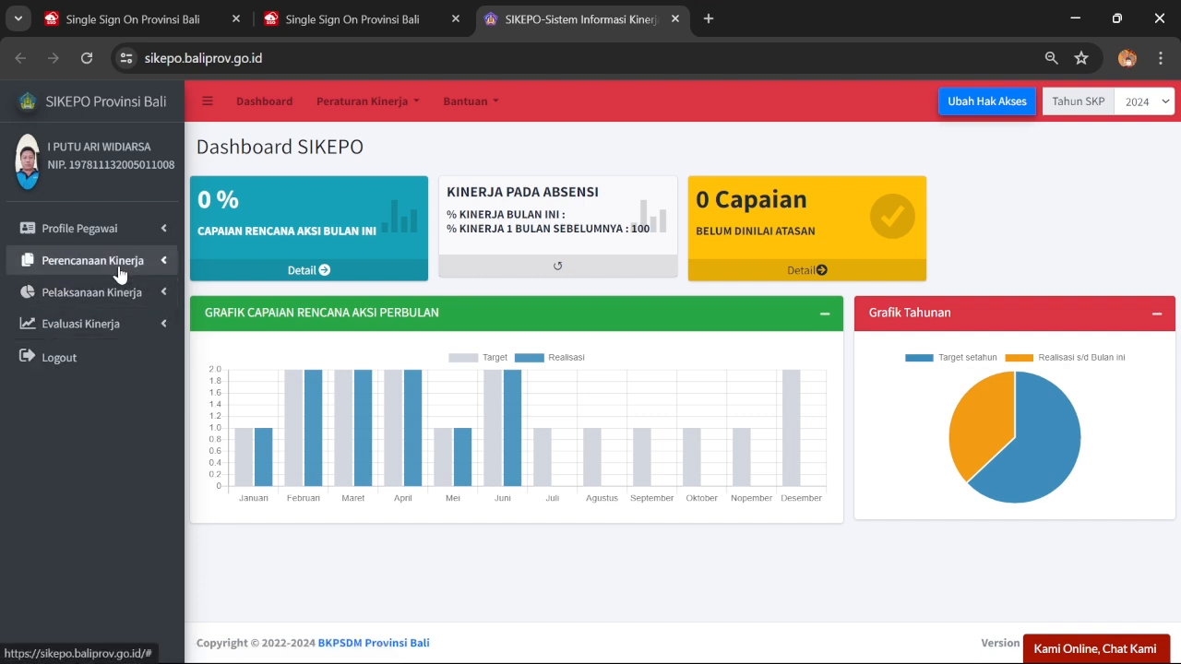
Open Rencana Aksi from the Pelaksanaan Kinerja sidebar menu
click(83, 307)
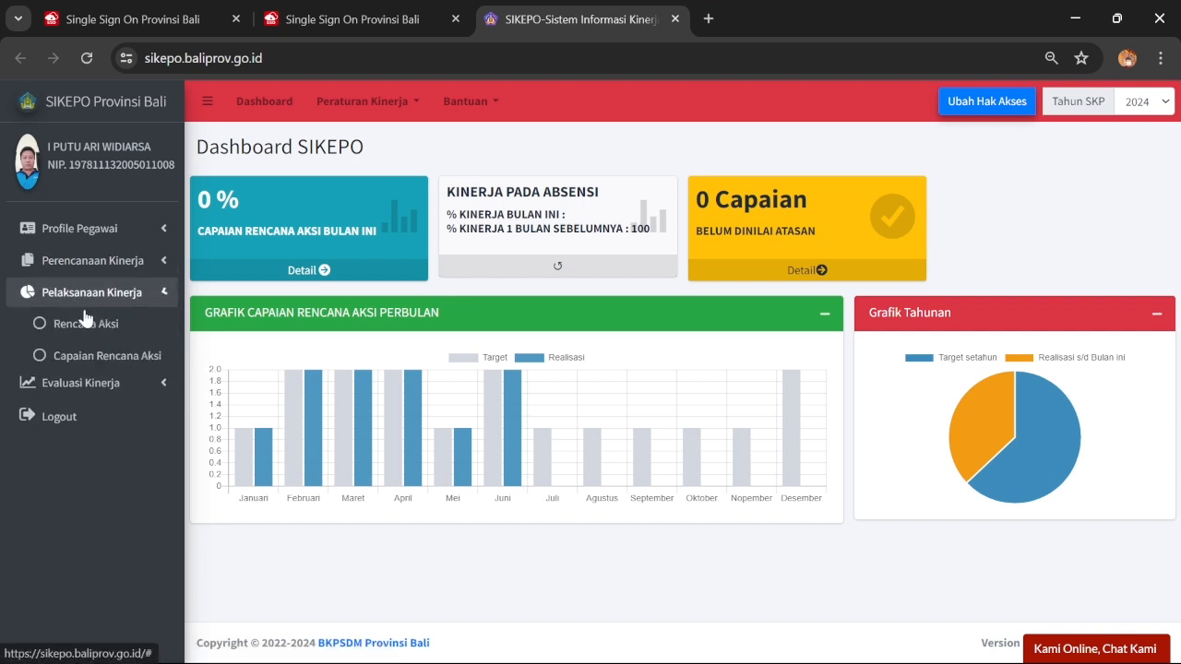
click(85, 331)
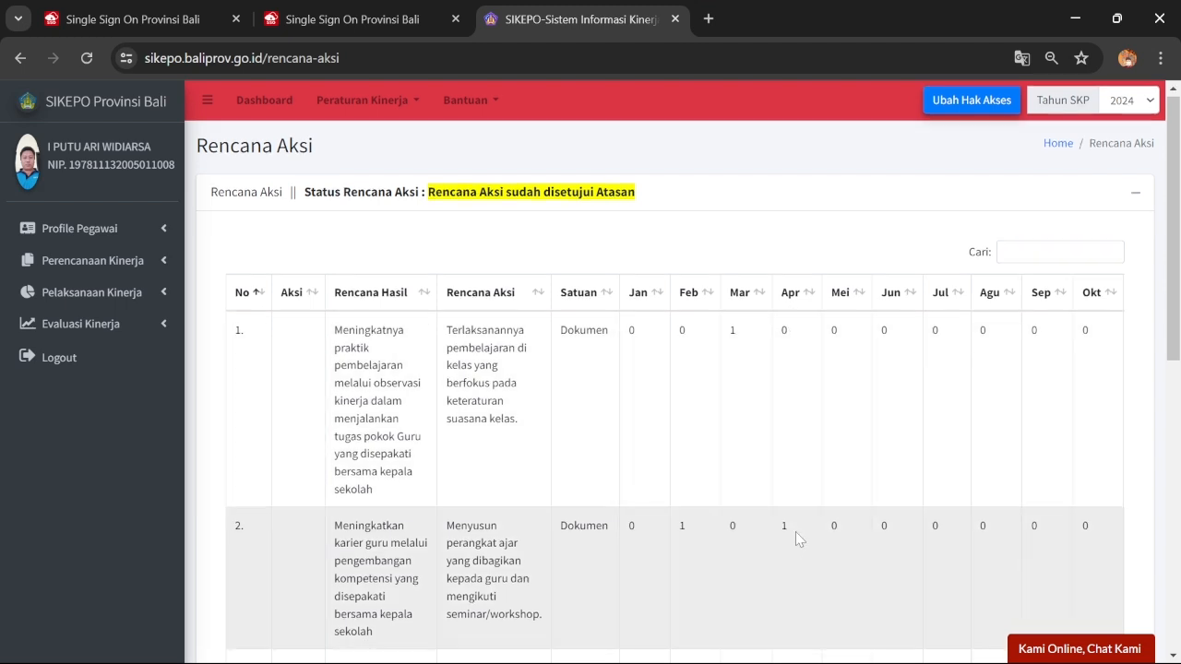
scroll(795, 531, down, 1)
scroll(799, 495, down, 1)
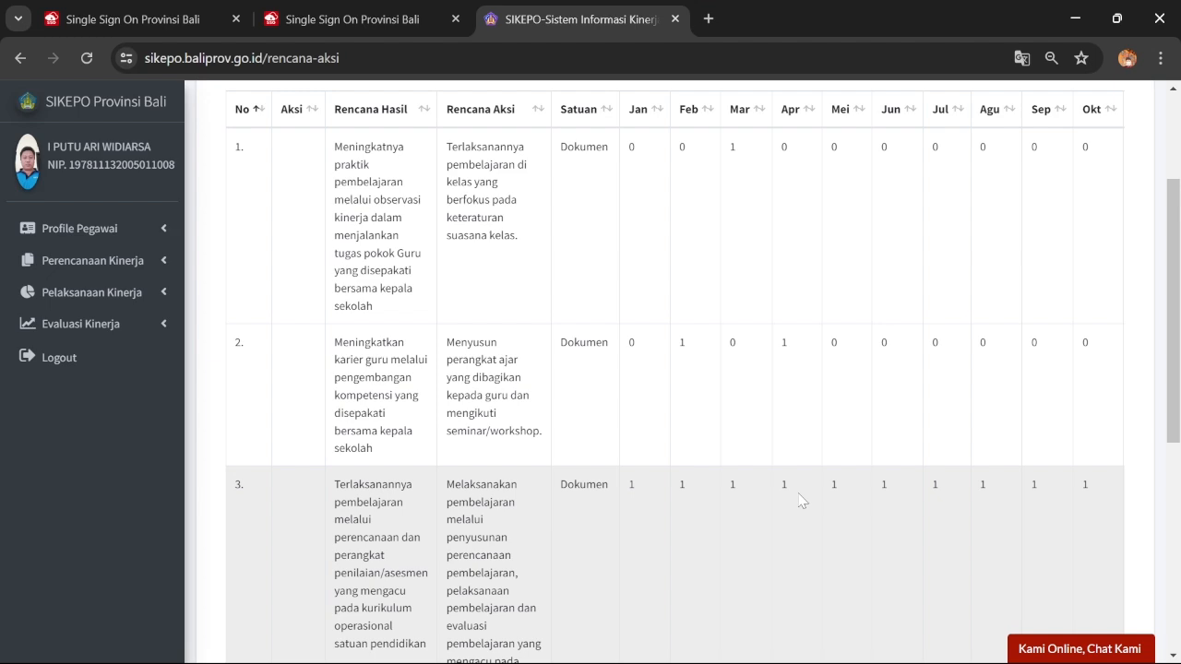
scroll(841, 360, up, 2)
scroll(843, 378, down, 3)
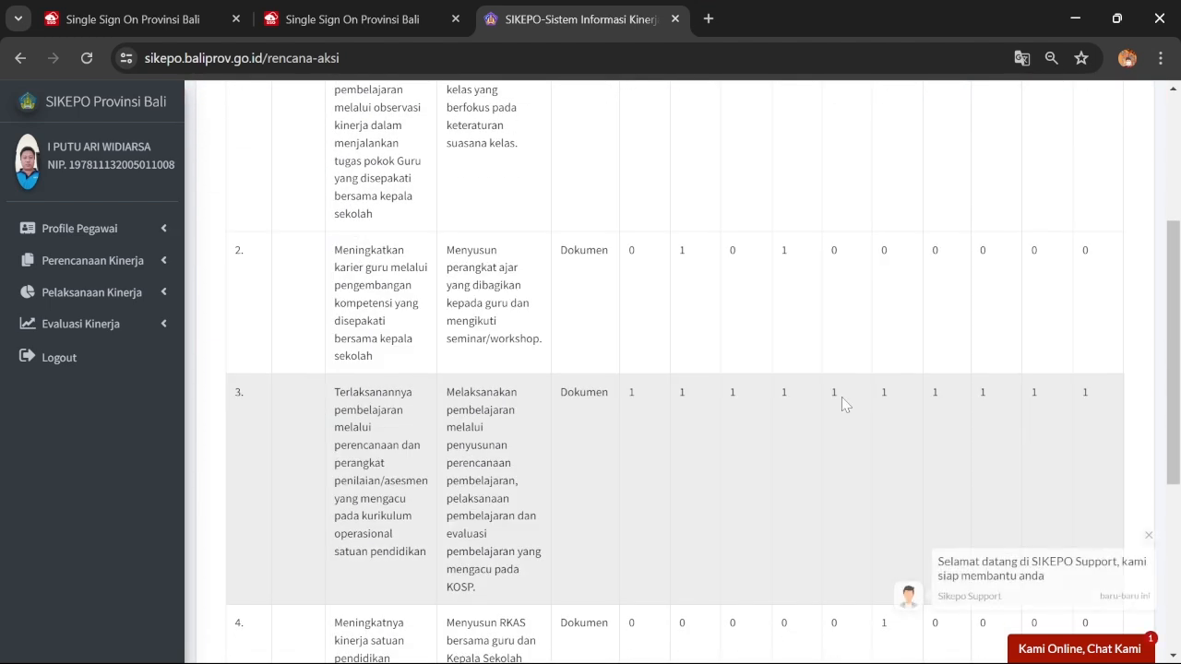
click(1148, 537)
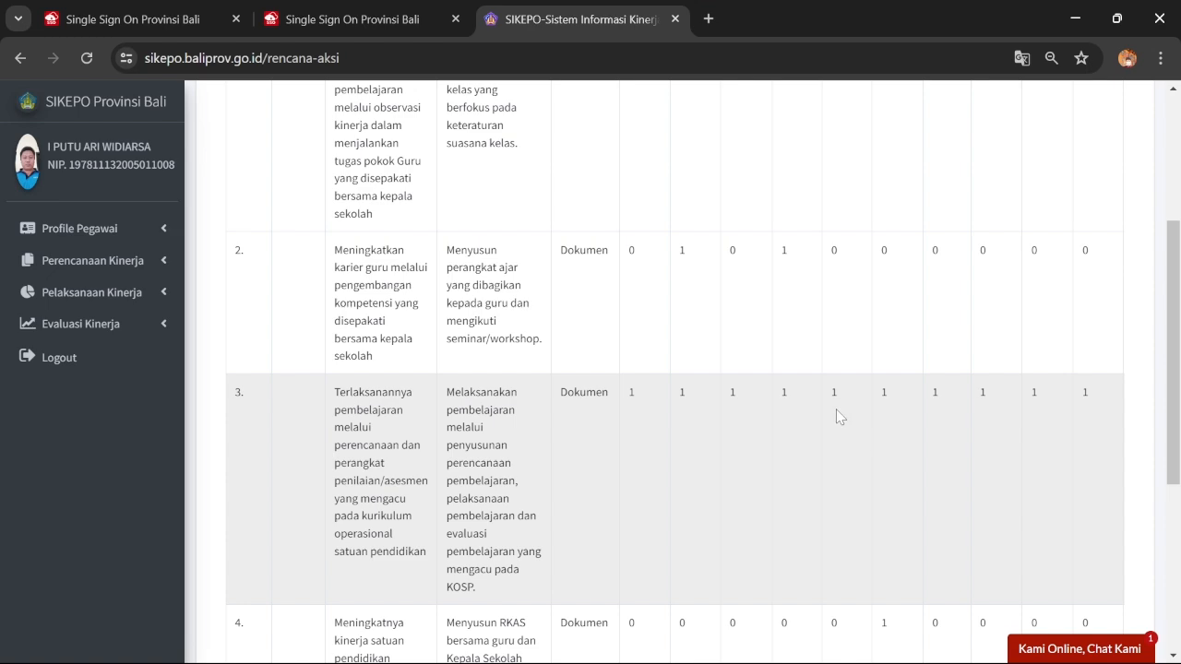
scroll(836, 409, down, 1)
scroll(837, 409, up, 3)
scroll(846, 375, down, 2)
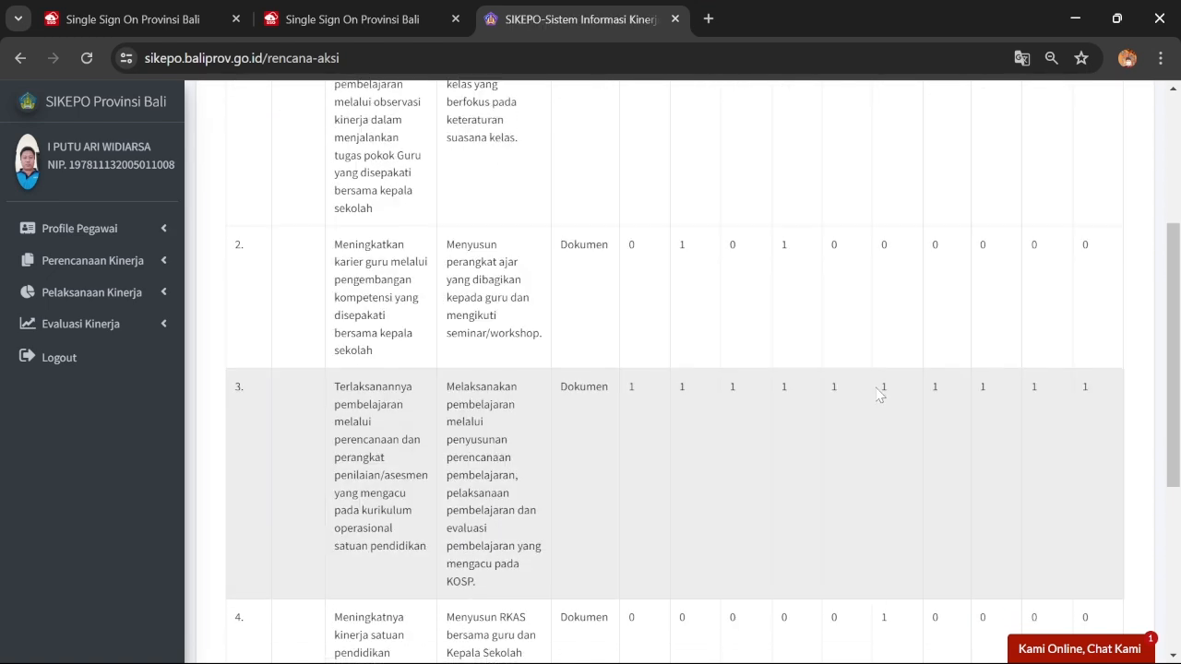
scroll(881, 405, down, 2)
scroll(878, 434, up, 3)
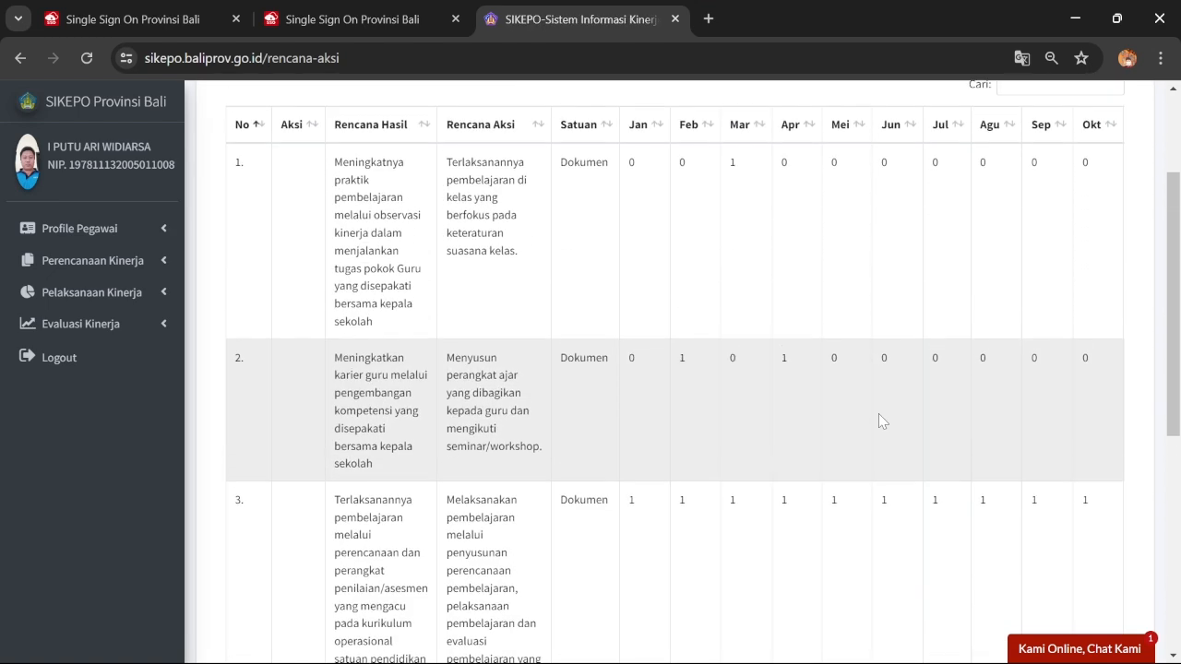
scroll(878, 421, up, 1)
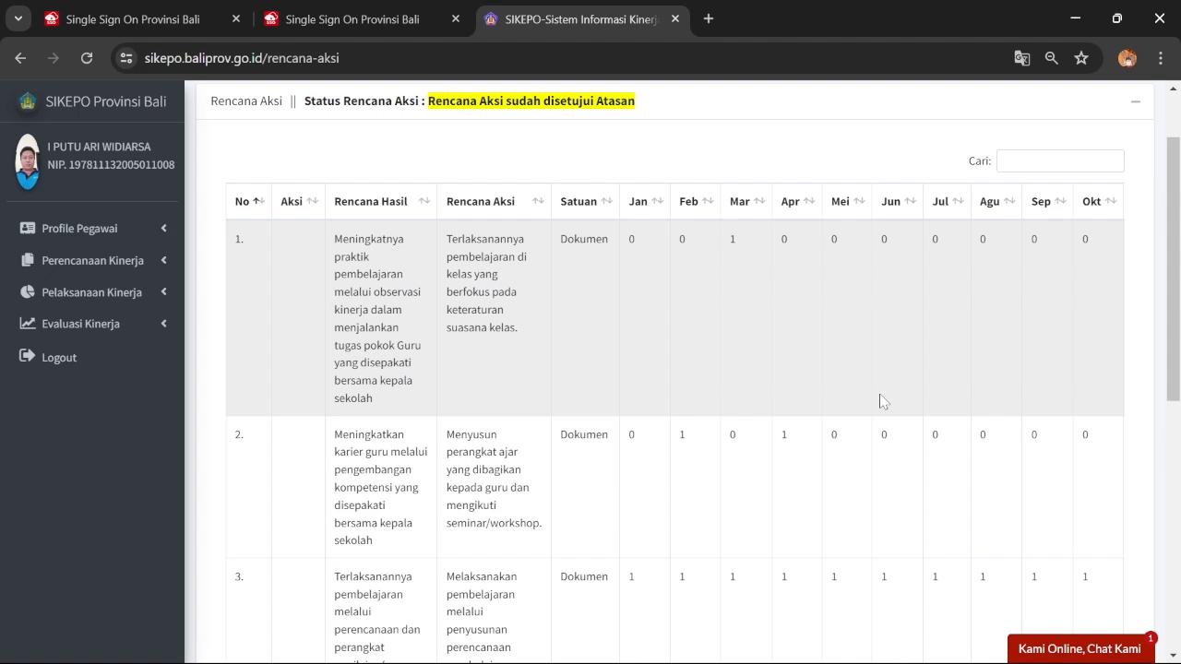
scroll(886, 392, down, 4)
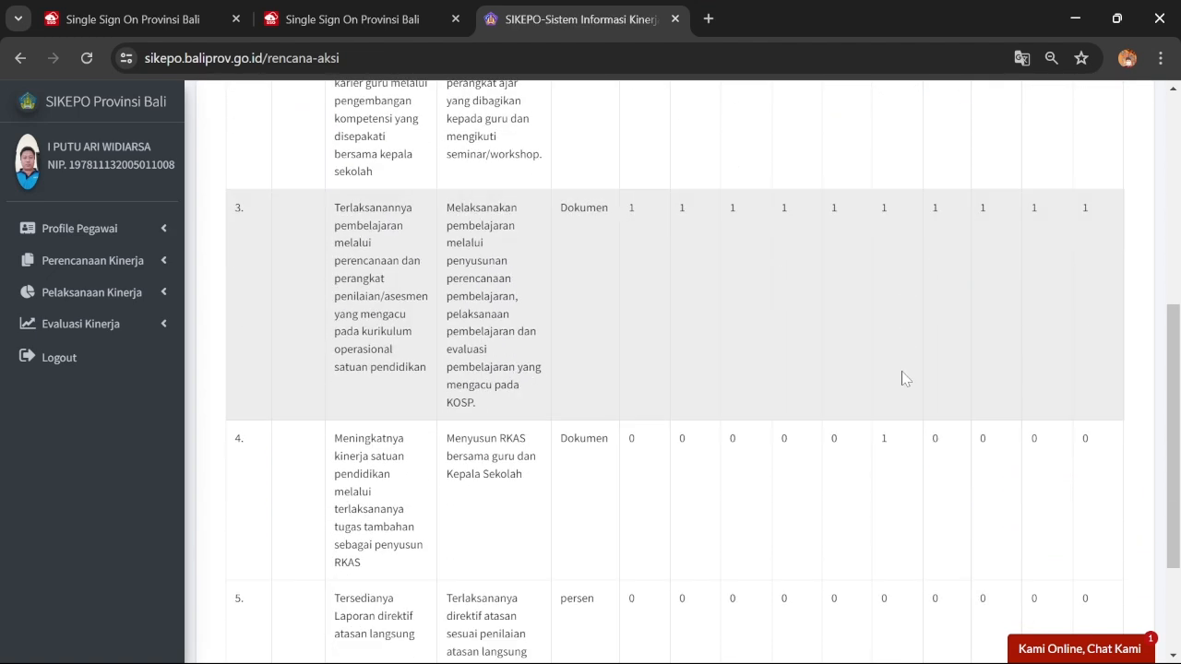
scroll(899, 371, down, 2)
scroll(899, 376, up, 1)
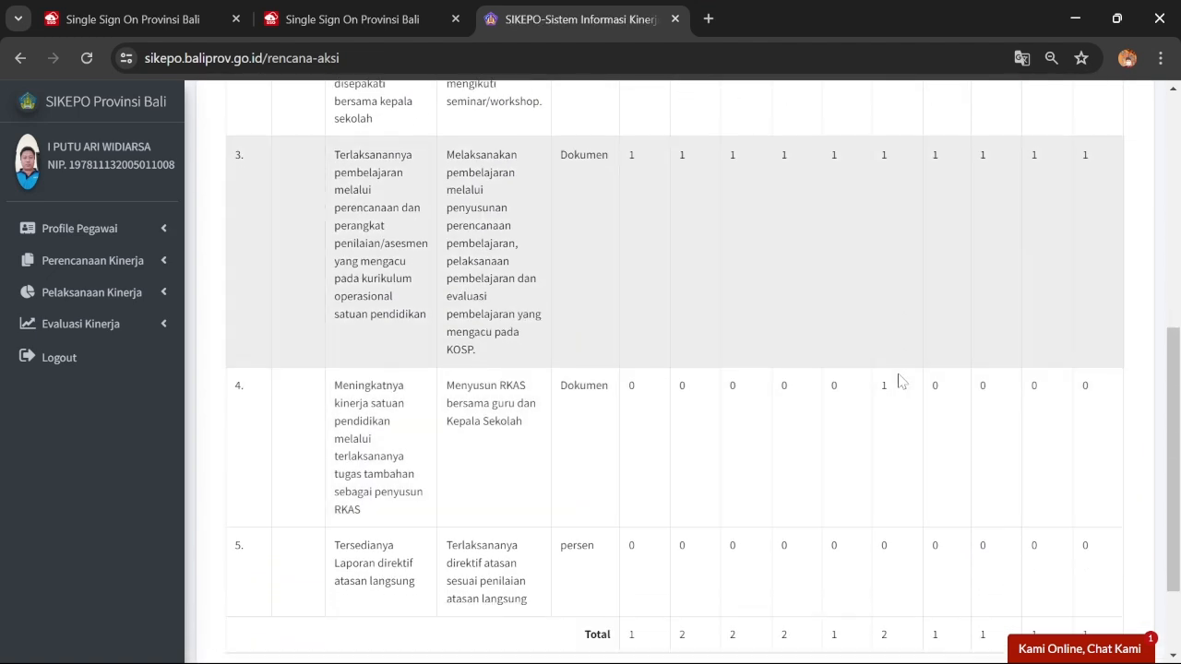
scroll(900, 381, down, 1)
scroll(898, 381, up, 5)
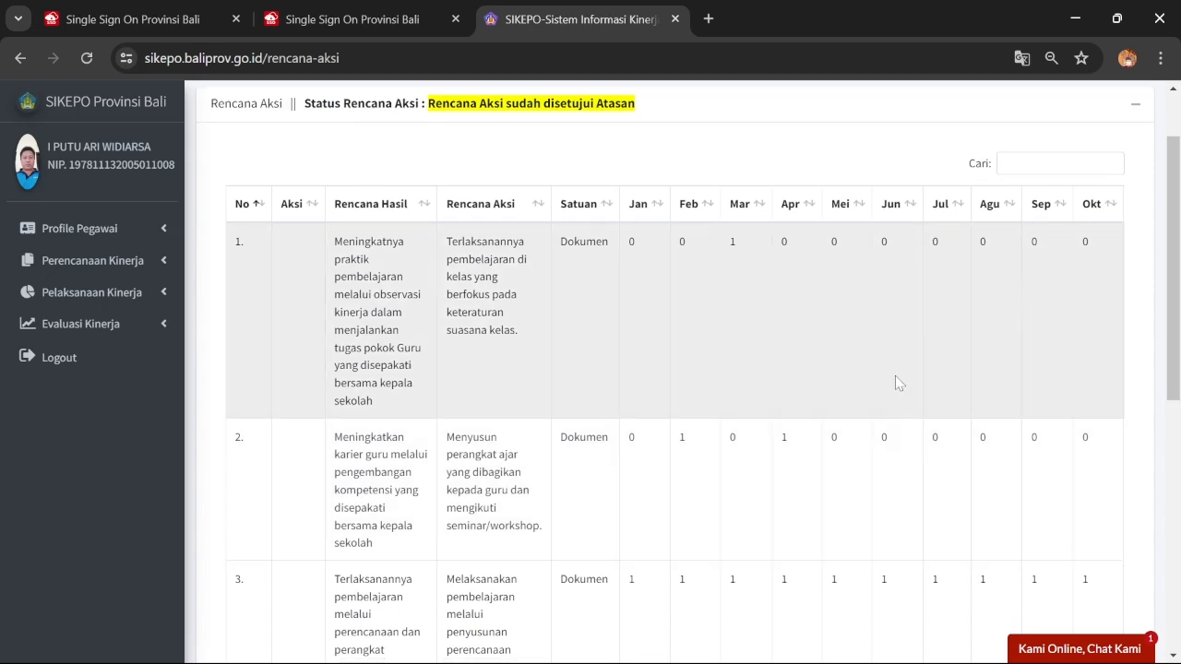
scroll(895, 381, down, 4)
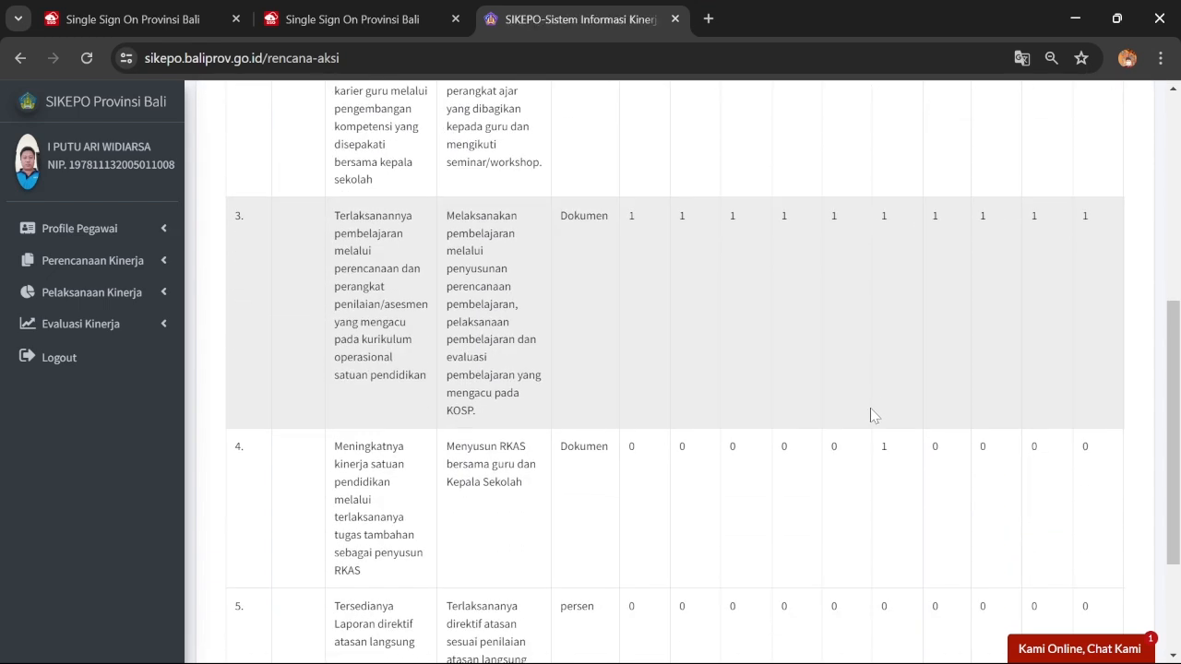
scroll(872, 405, up, 3)
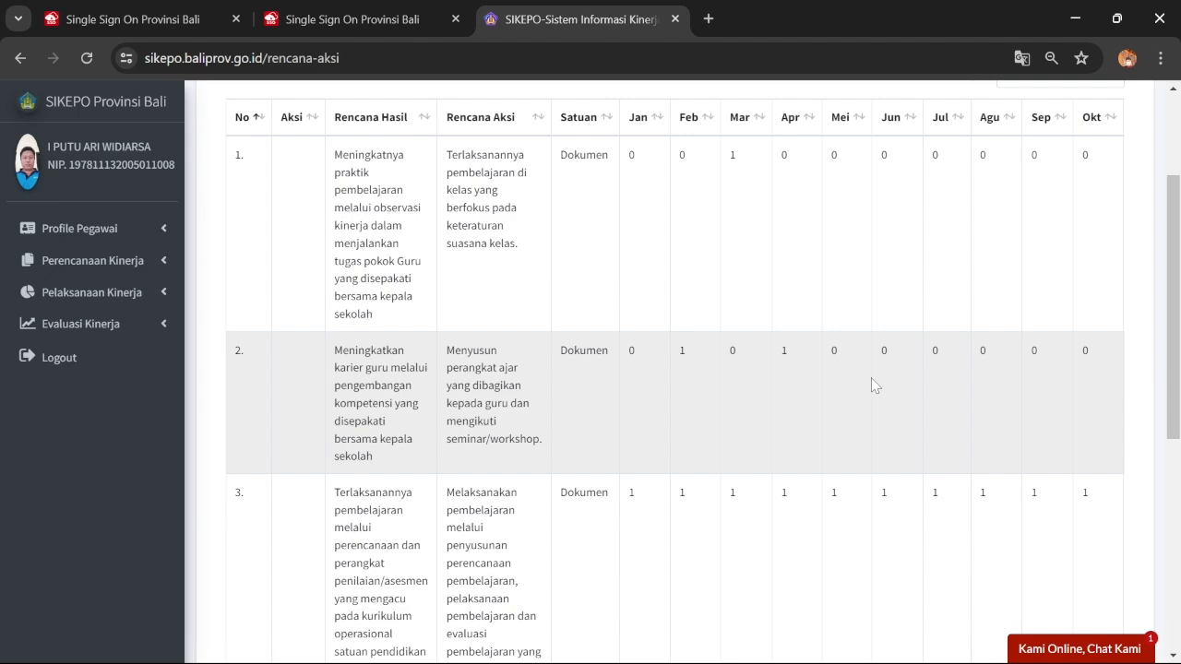
scroll(872, 385, down, 5)
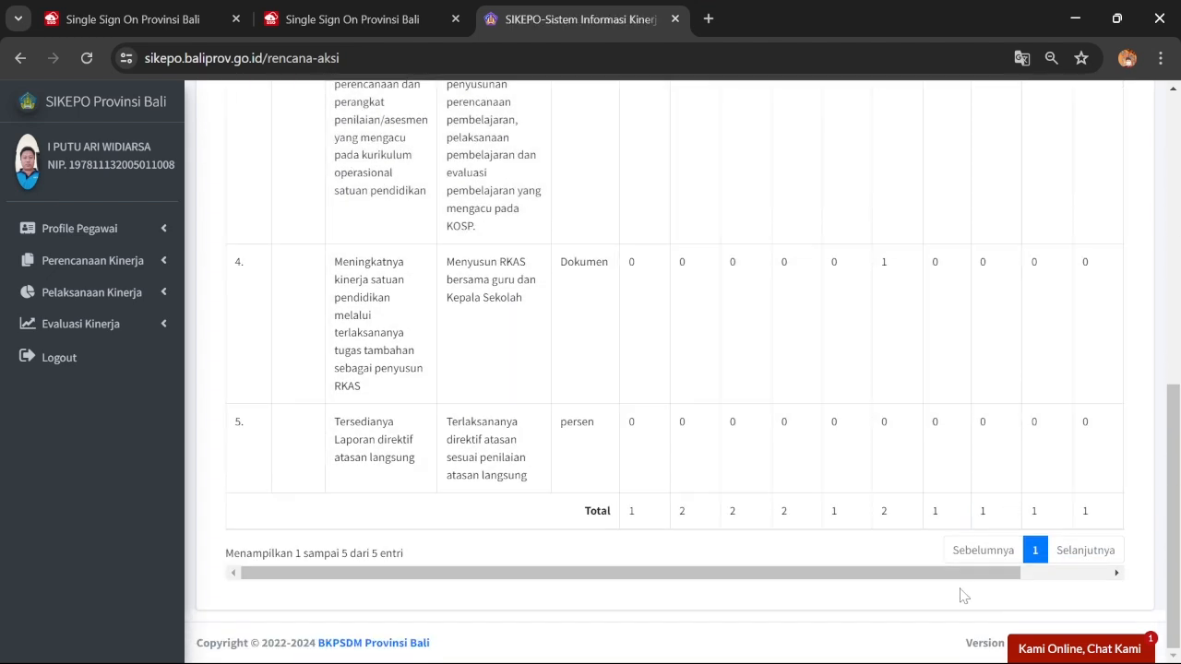
drag(959, 573, 1065, 561)
scroll(1107, 388, up, 5)
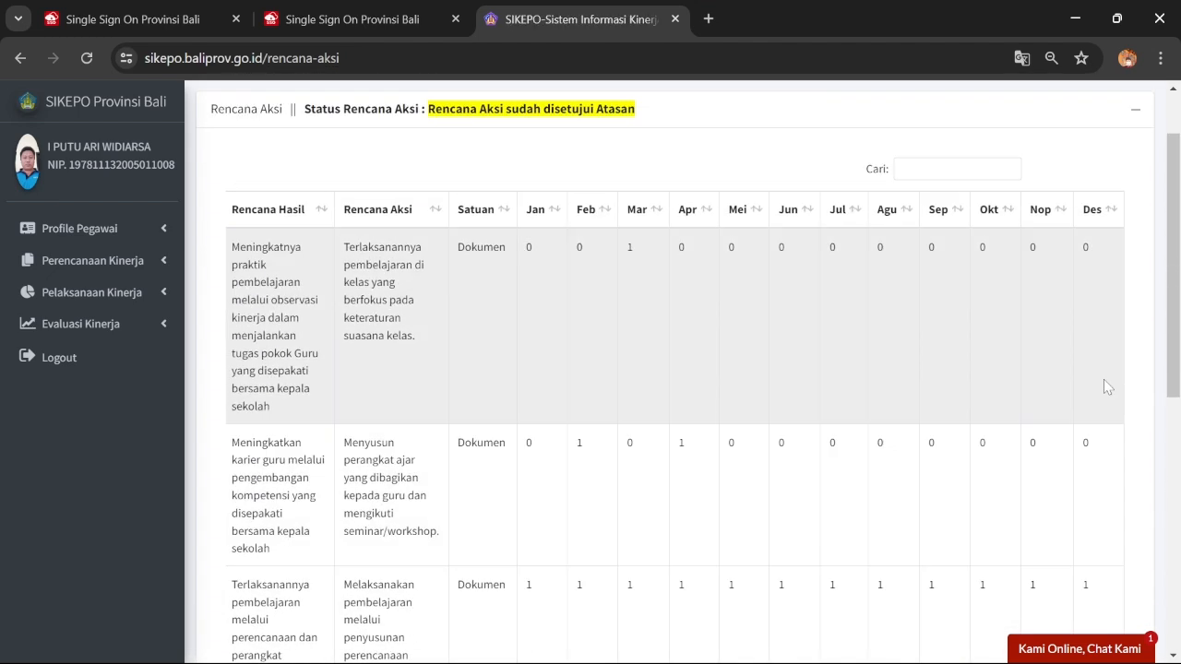
scroll(1103, 379, up, 2)
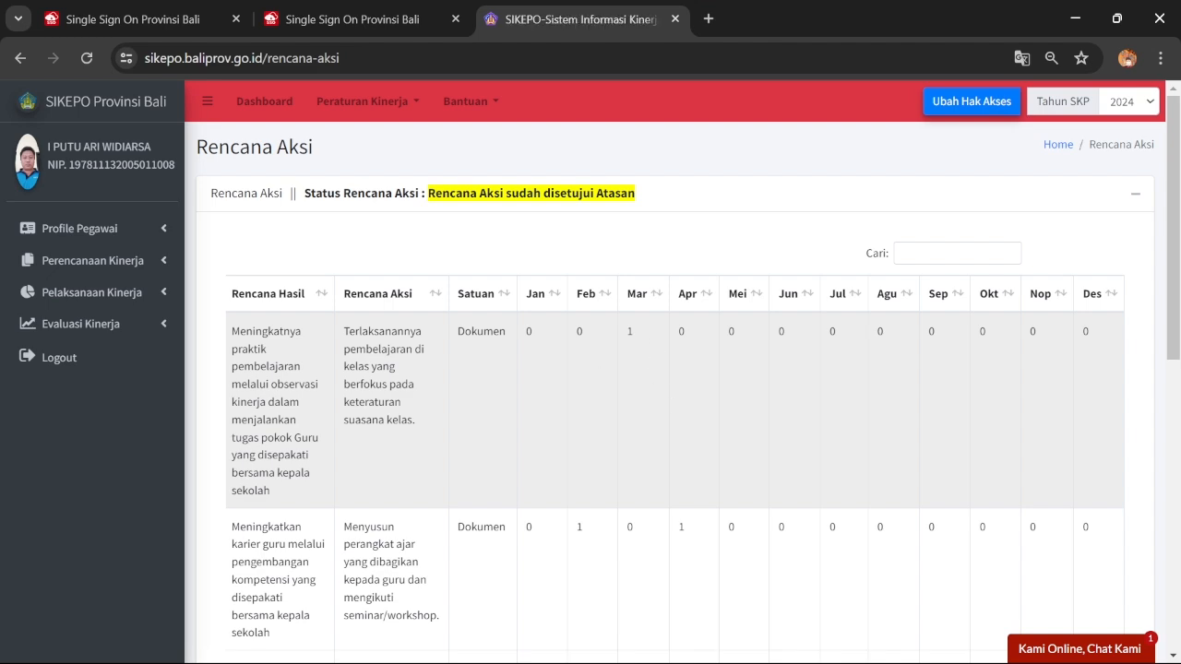
scroll(896, 574, down, 4)
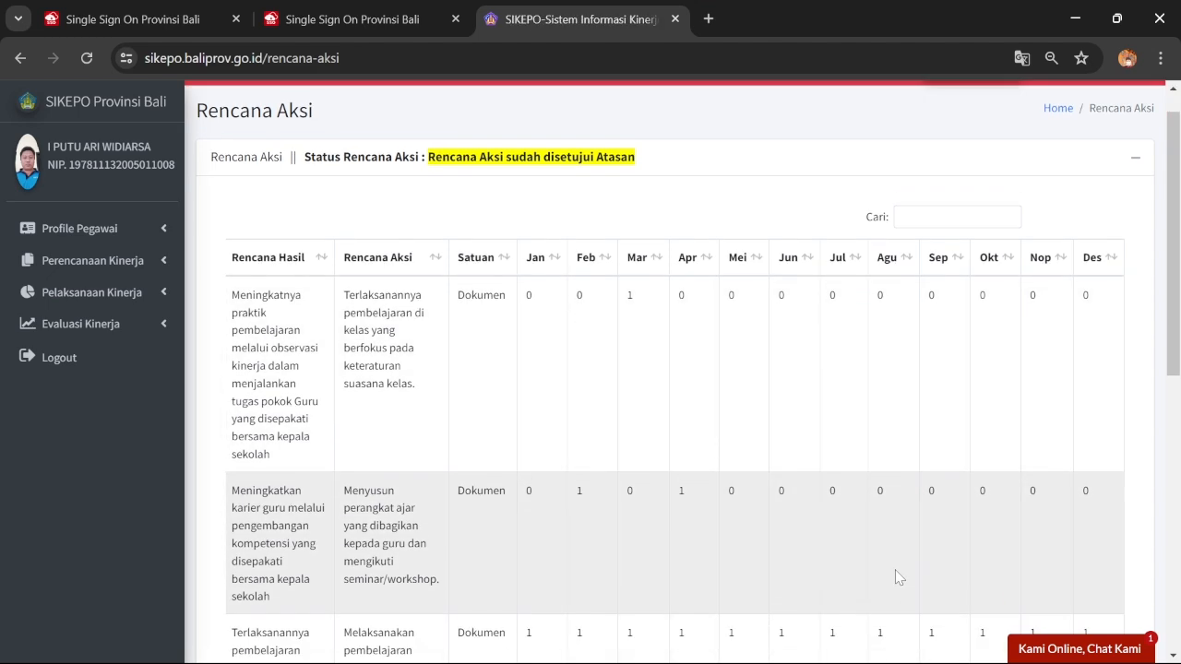
scroll(831, 461, up, 3)
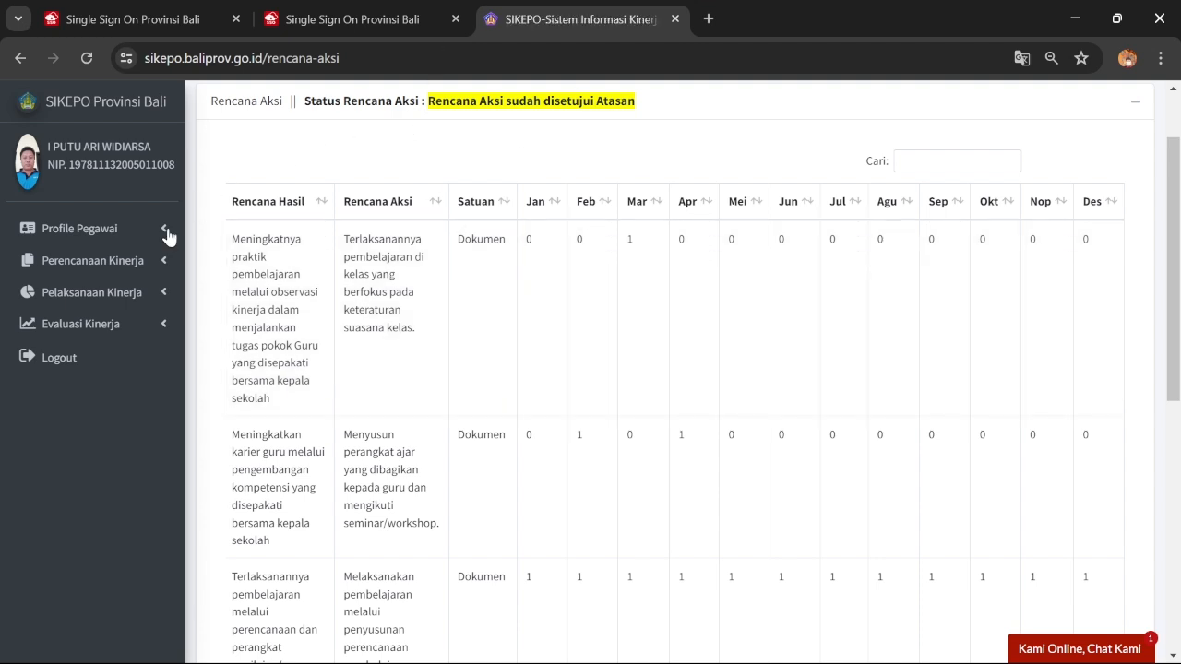
Open Rekaman Umpan Balik under Evaluasi Kinerja and display the SKP for Triwulan II
click(137, 330)
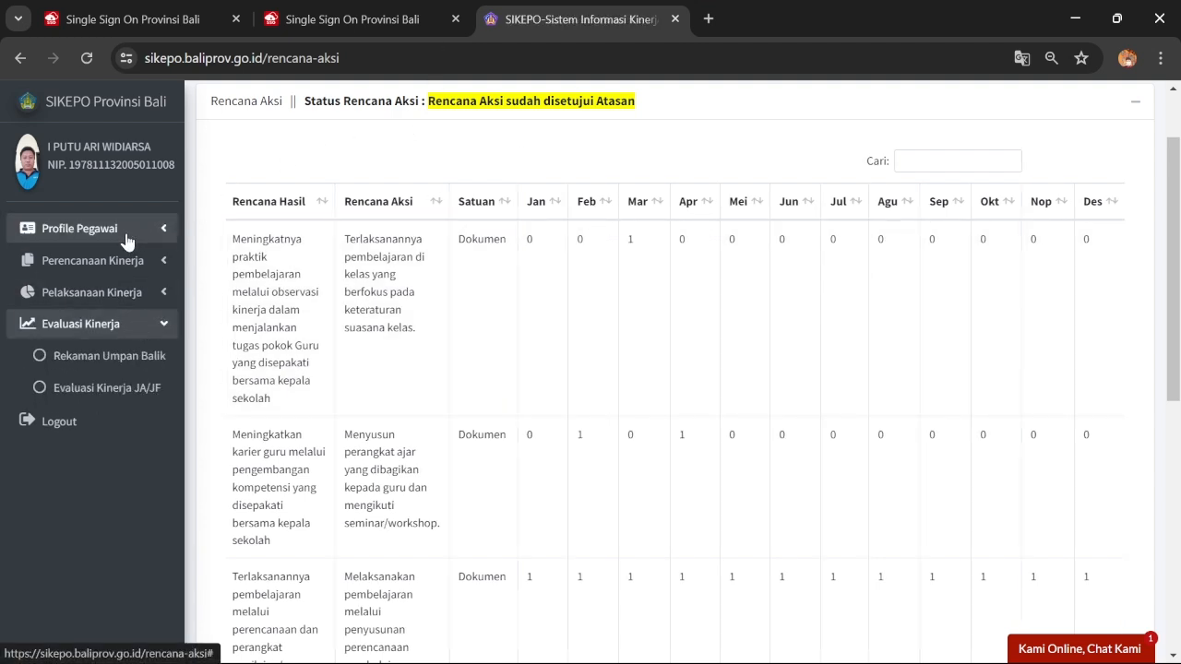
click(114, 325)
click(114, 334)
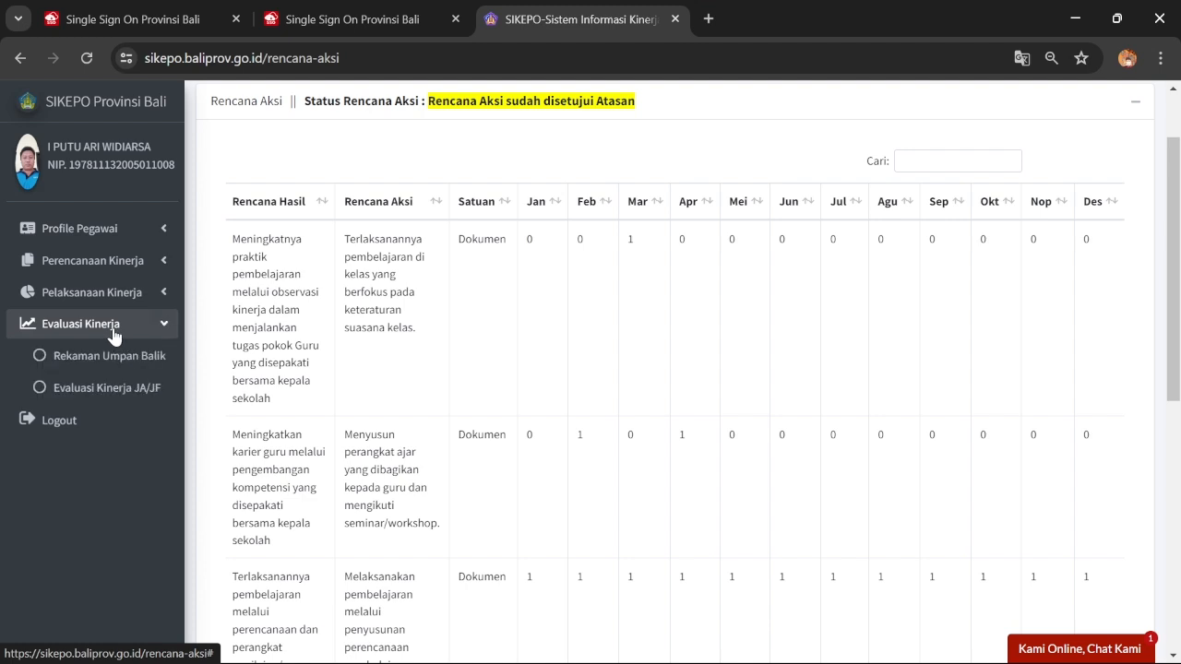
click(112, 360)
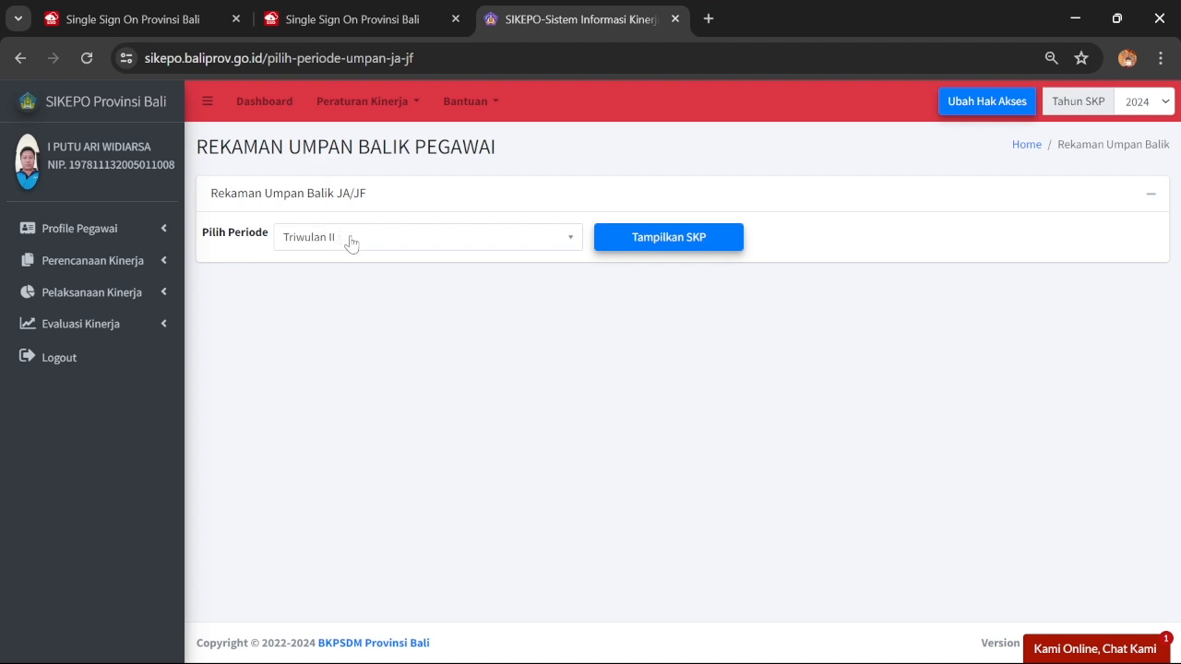
click(403, 240)
click(385, 330)
click(693, 240)
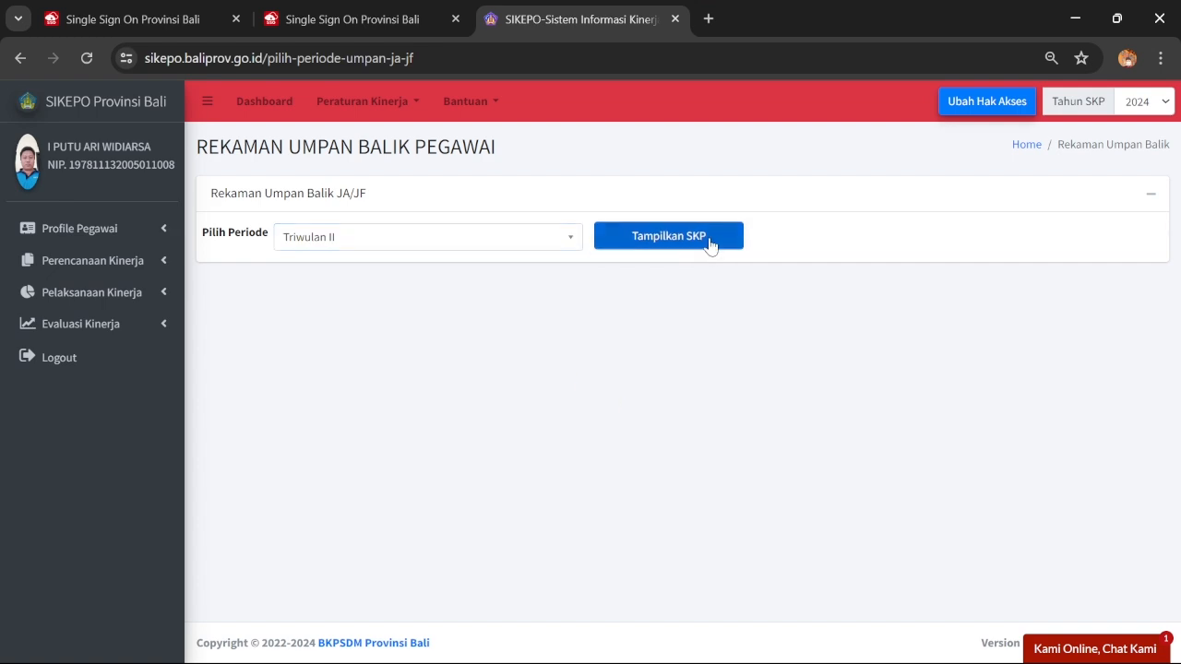
Scroll down to the HASIL KERJA table showing realisations 3 Dokumen, 95 Persen, 3 Bulan
scroll(712, 249, down, 2)
scroll(712, 250, down, 4)
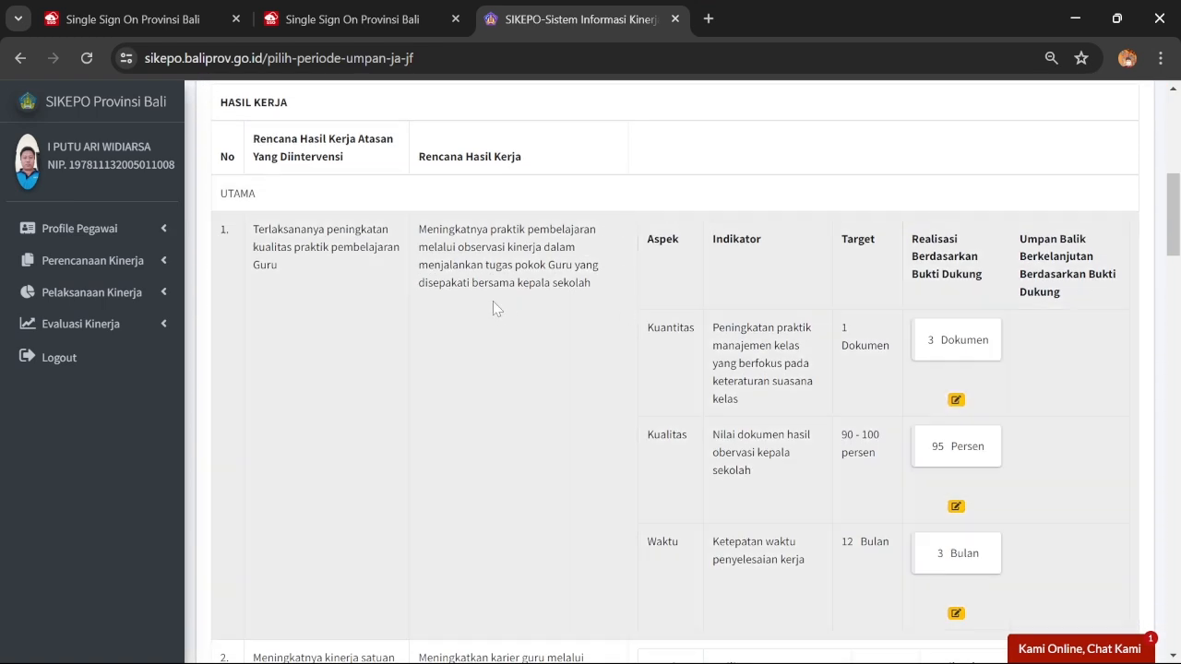
scroll(675, 369, up, 1)
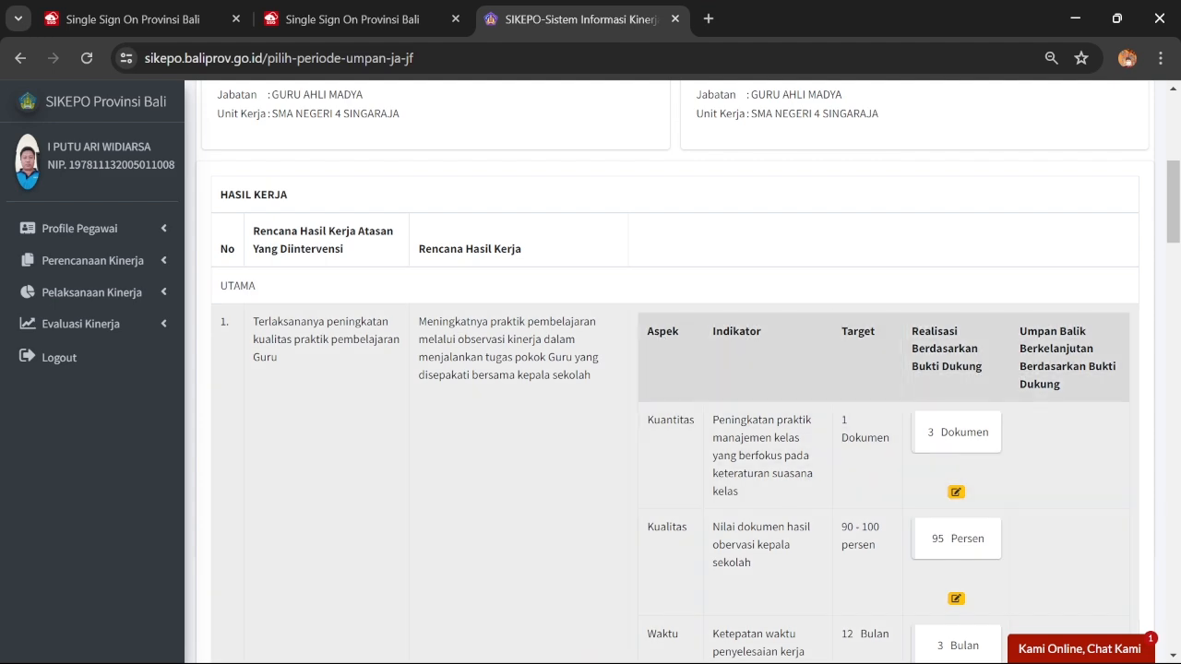
scroll(938, 316, down, 1)
scroll(938, 316, down, 1)
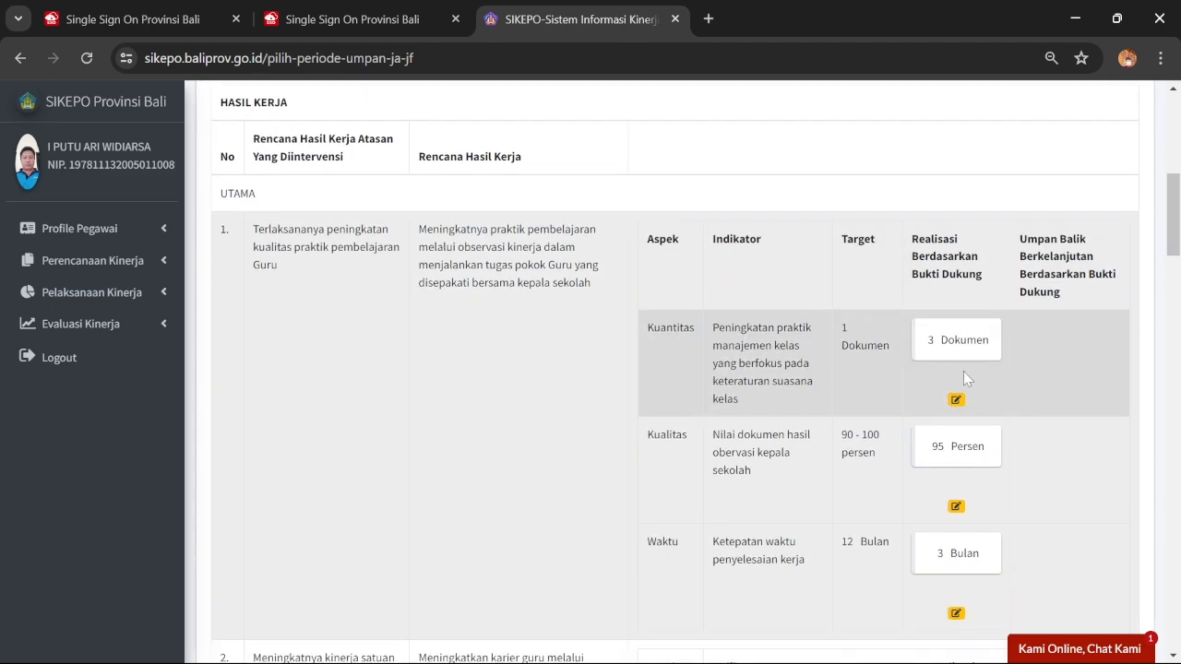
Change the Kuantitas indicator's Realisasi SKP from 3 to 1 Dokumen
click(956, 399)
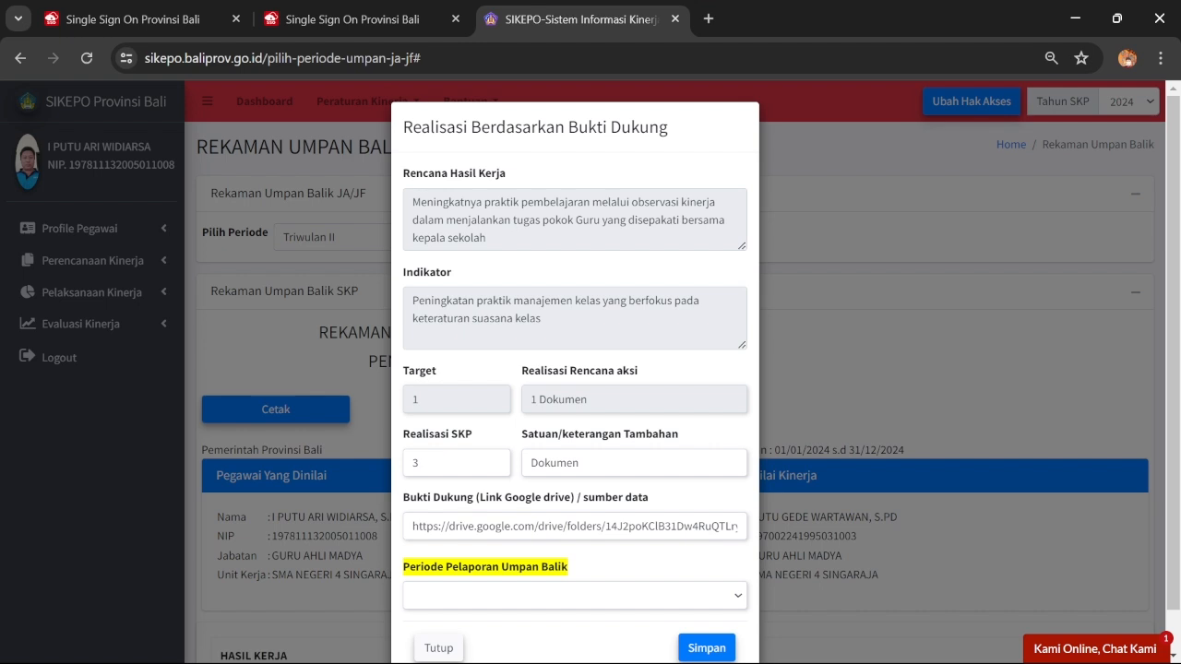
drag(443, 462, 392, 479)
text(1)
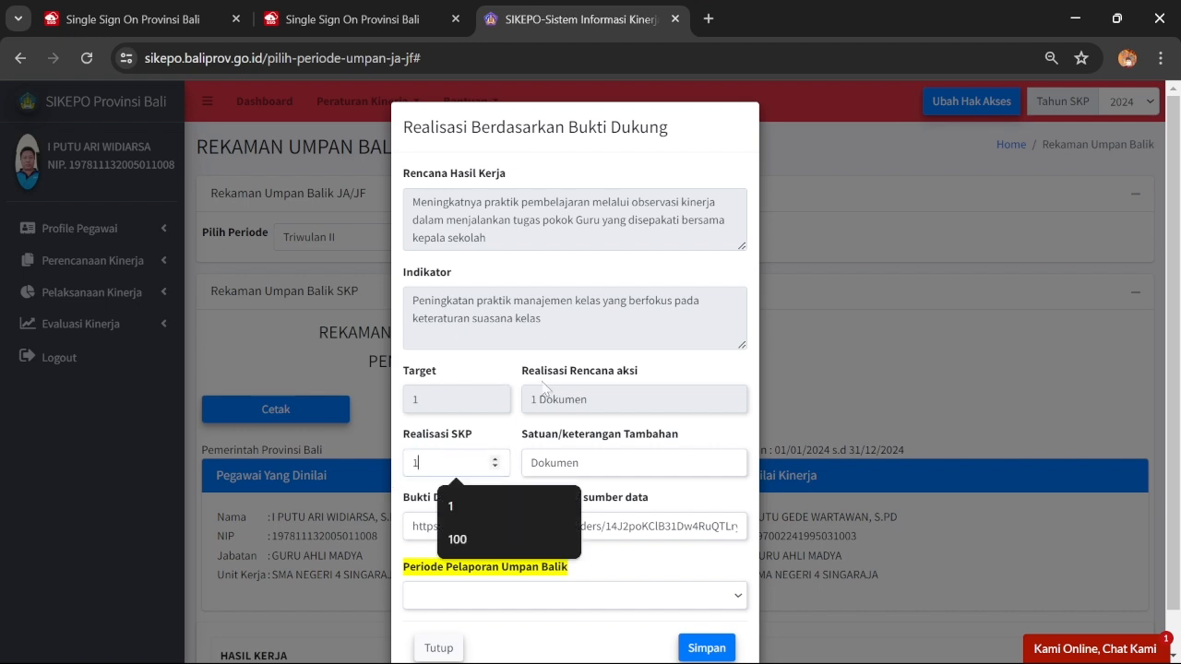
click(575, 462)
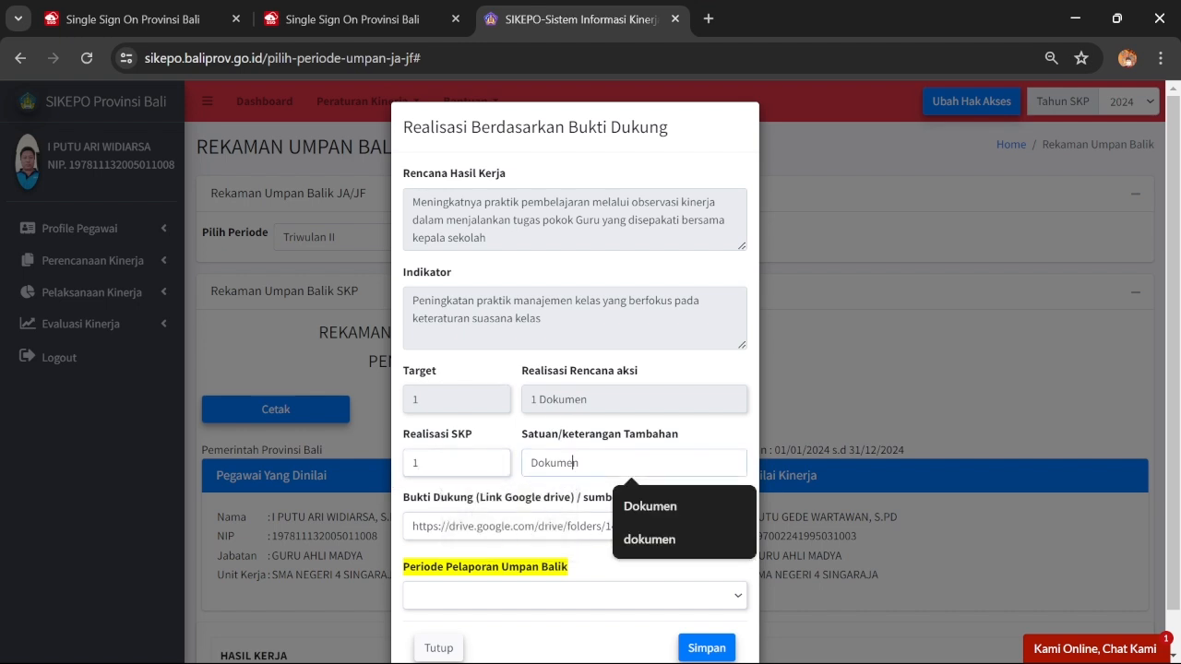
click(420, 463)
click(580, 462)
mouse_move(738, 657)
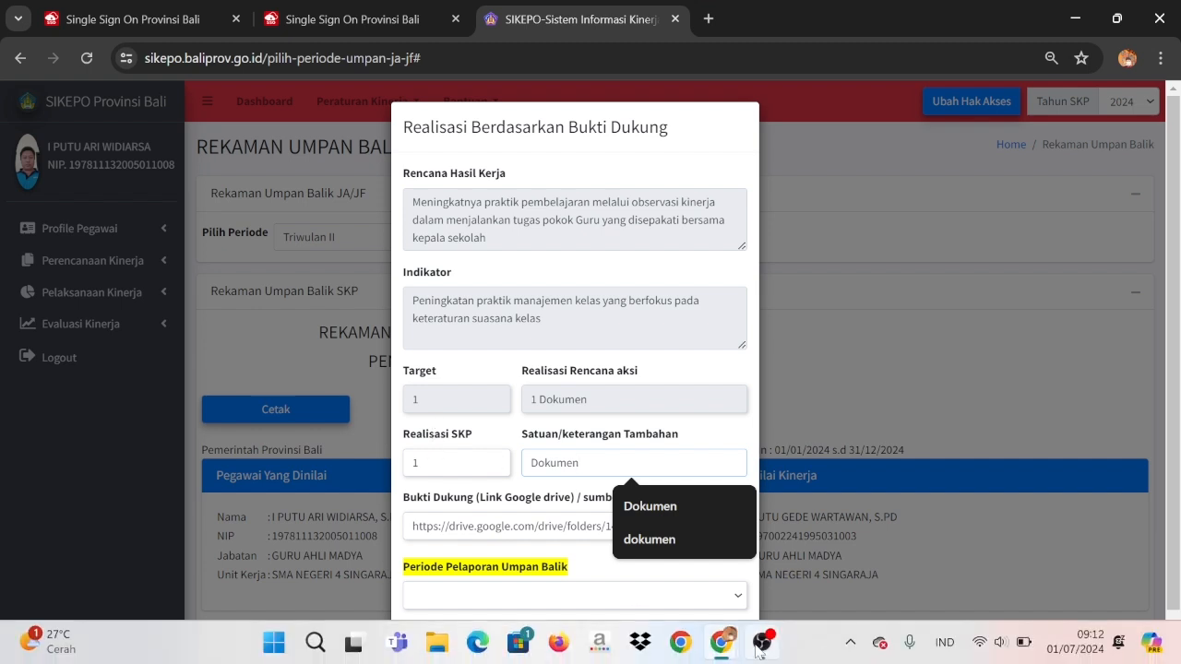
Navigate Google Drive to the TW 1 Maret 2024 folder
click(784, 545)
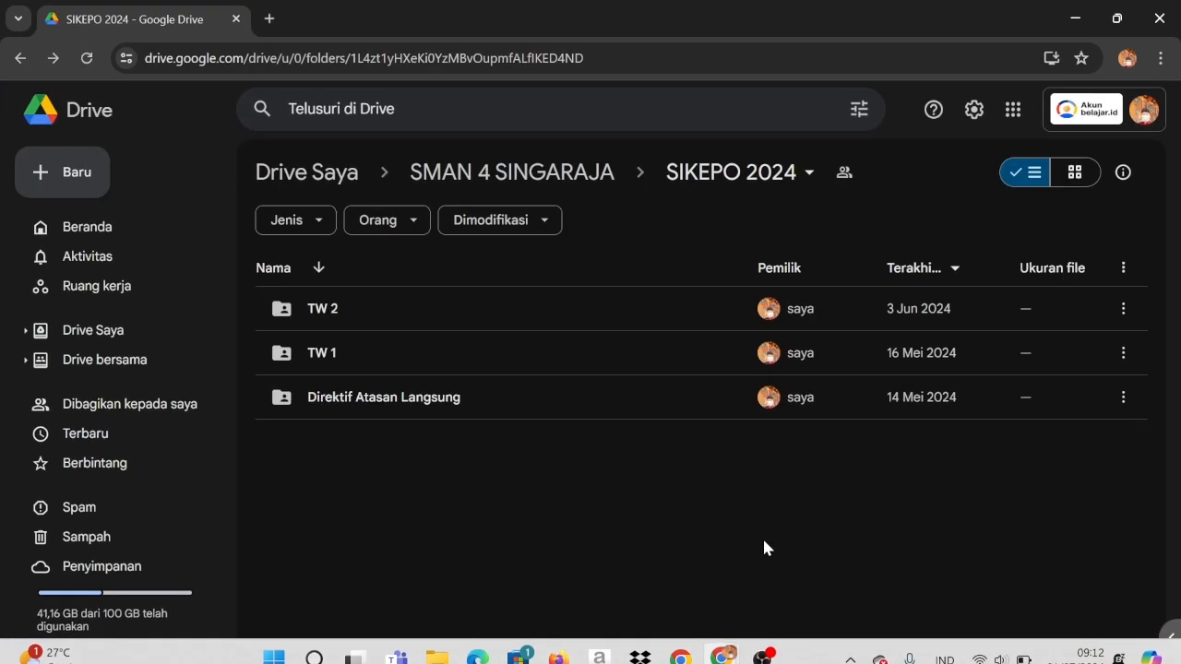
double_click(318, 359)
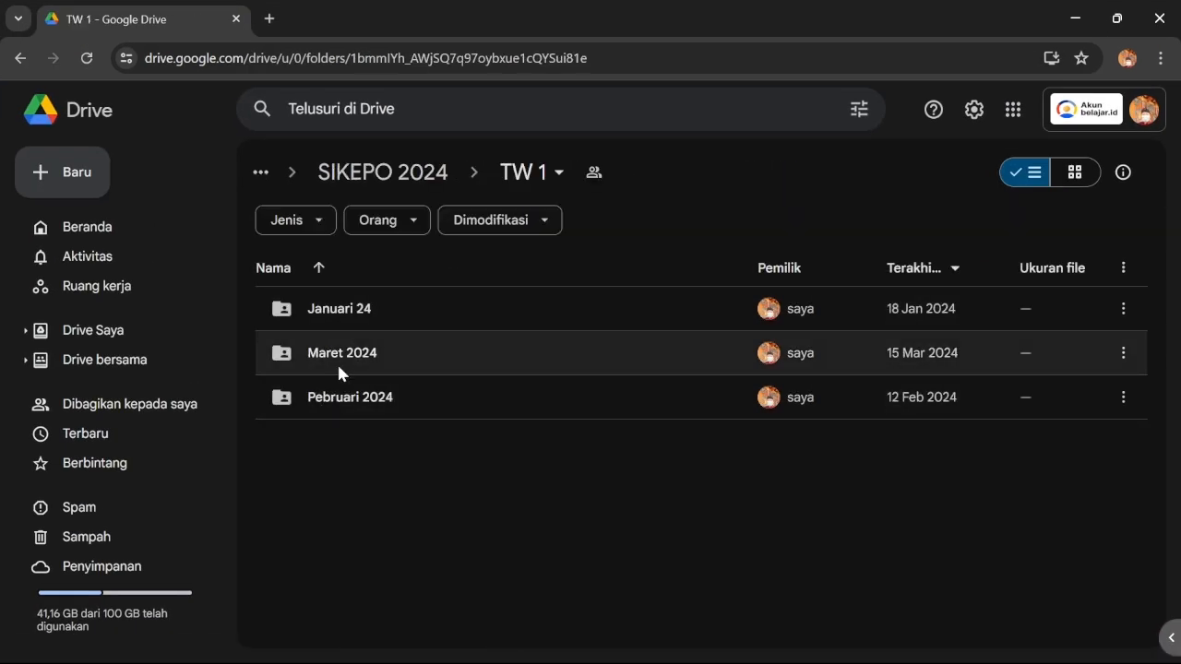
double_click(341, 401)
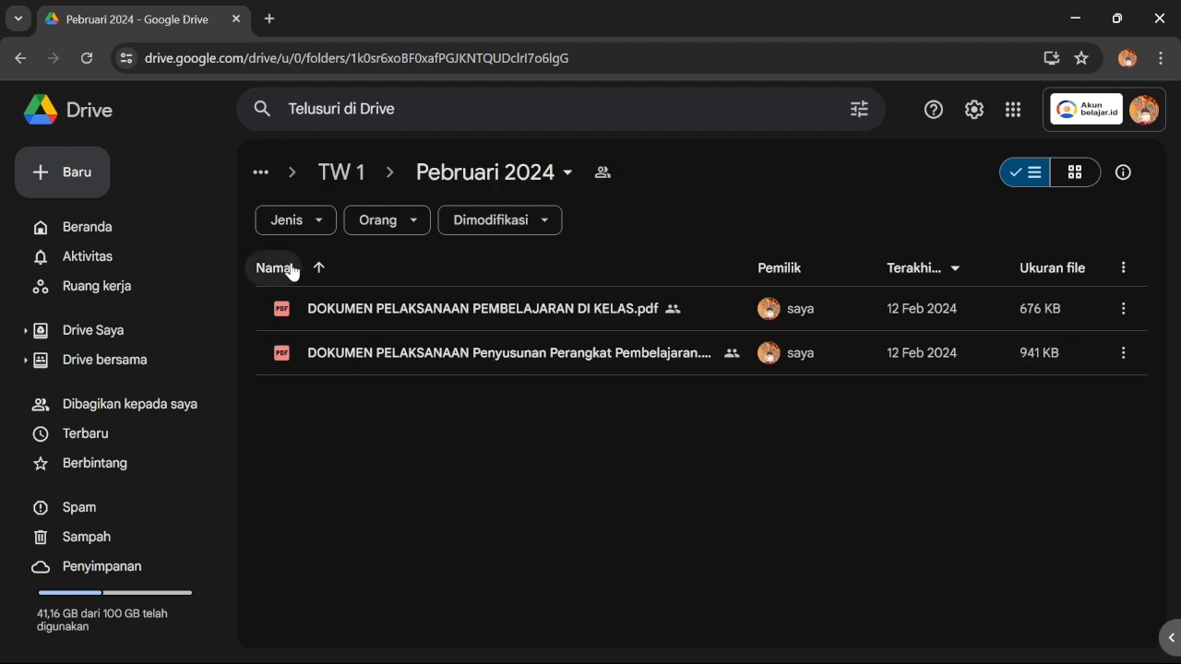
click(20, 58)
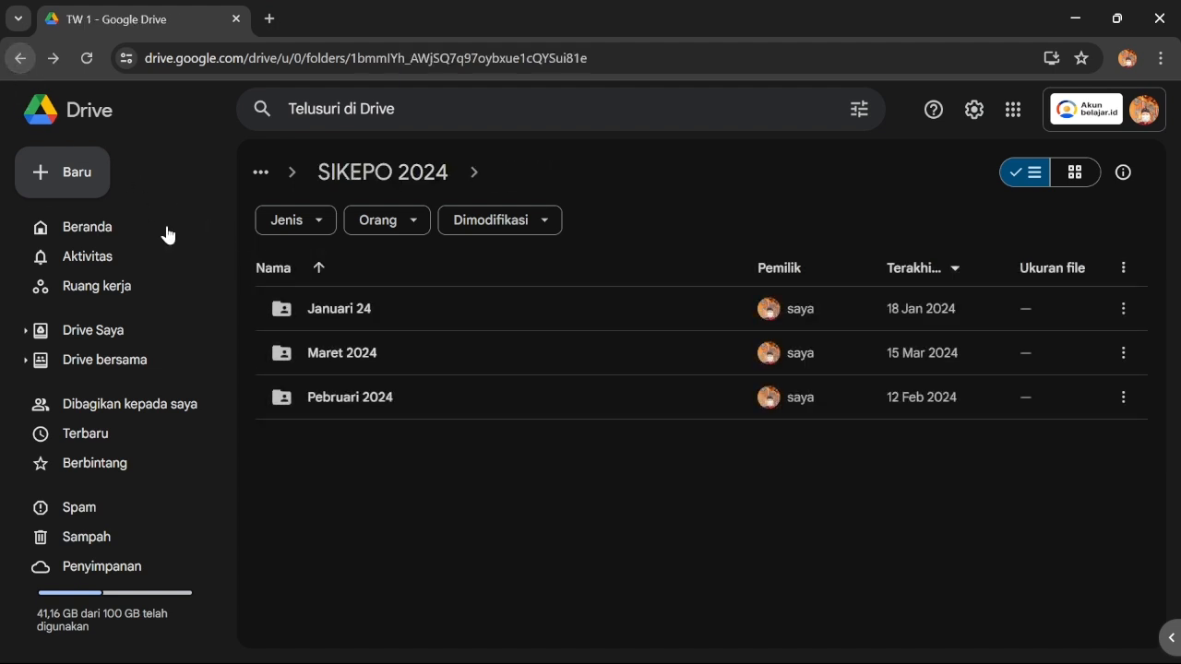
double_click(355, 356)
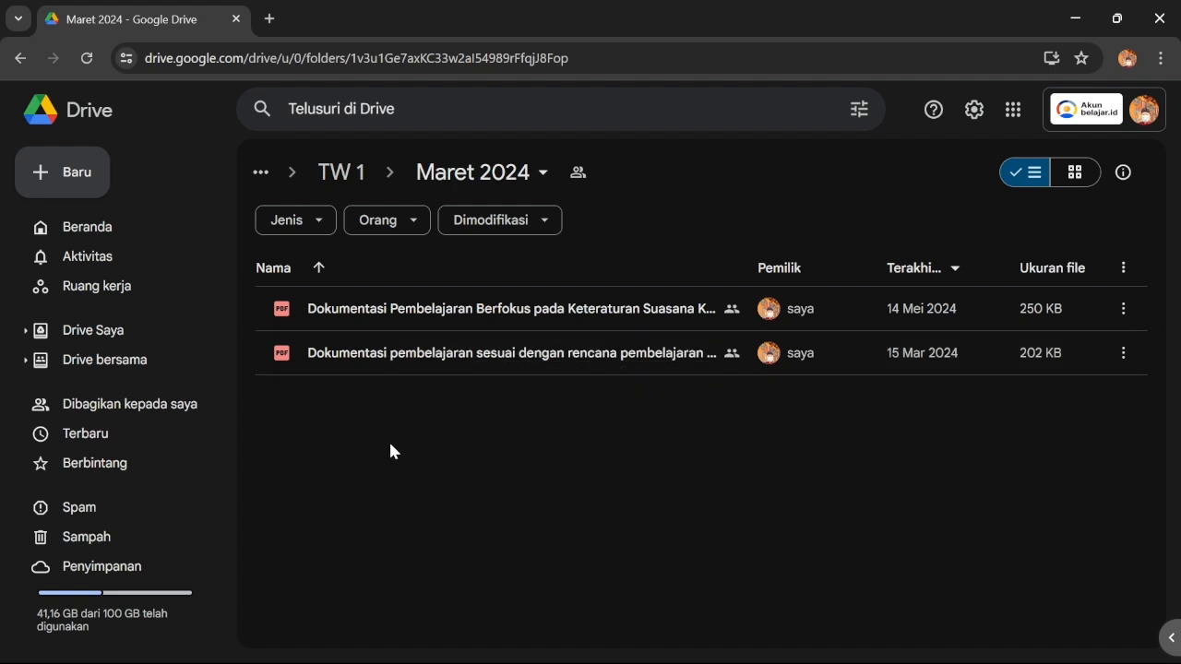
Make the first documentation PDF viewable by anyone with the link and copy its link
right_click(540, 309)
mouse_move(610, 482)
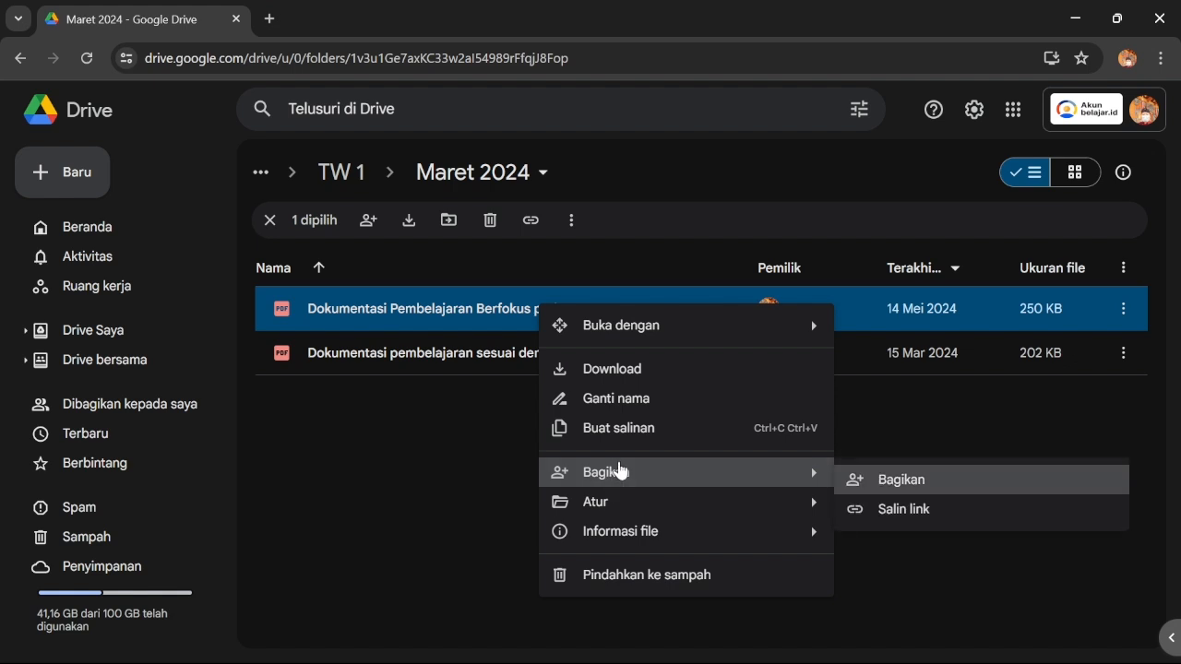
click(909, 476)
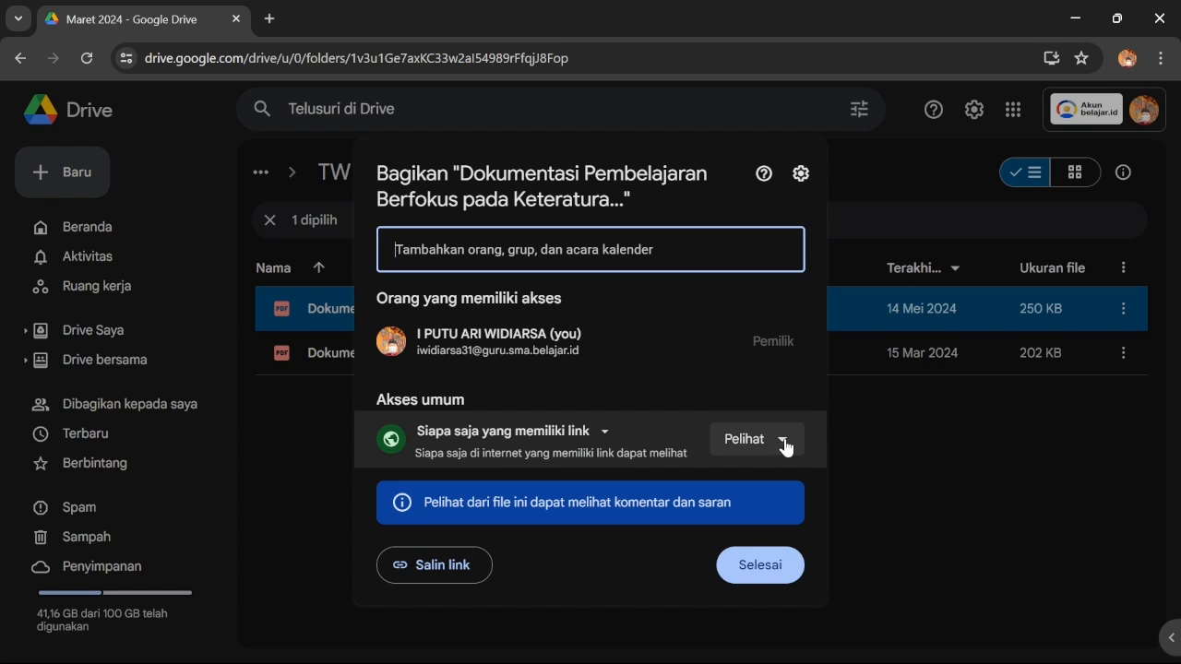
click(450, 564)
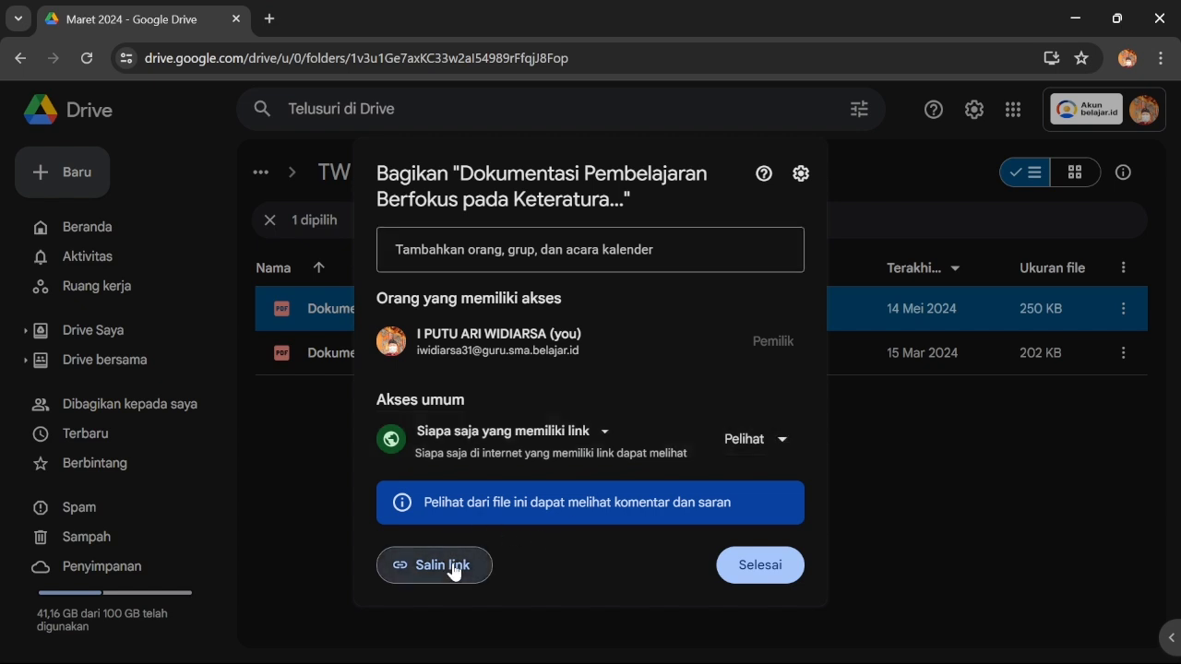
click(756, 566)
Paste the Drive file link as Bukti Dukung, set Triwulan II, and save the 1 Dokumen realisation
click(1083, 21)
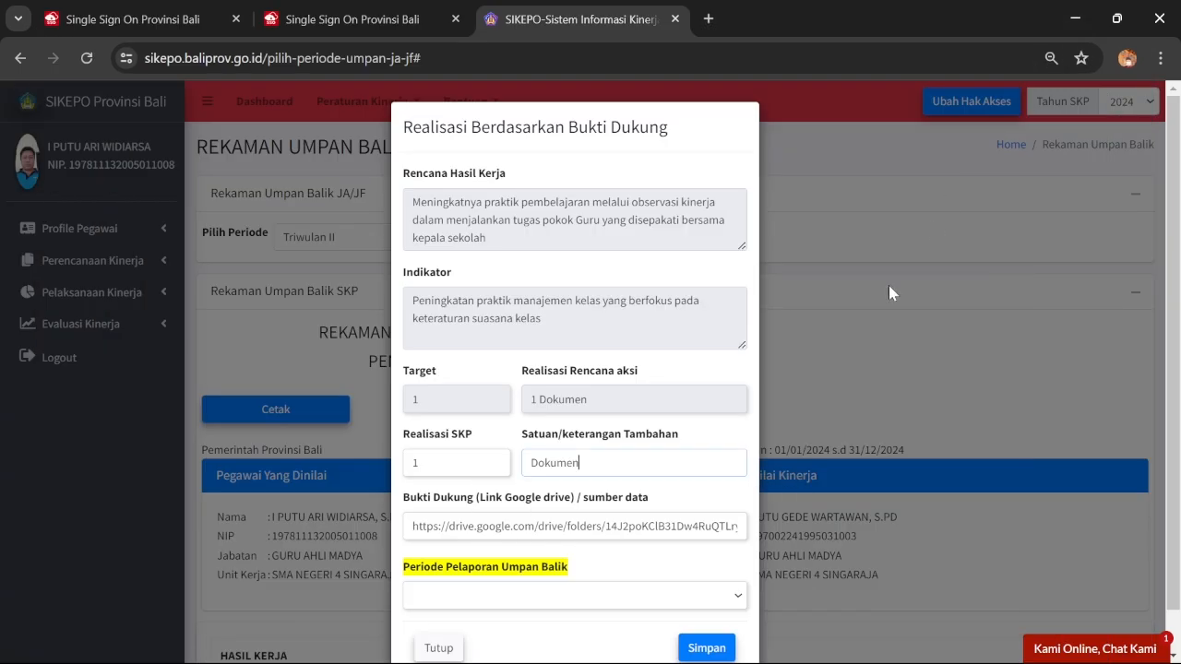
click(489, 526)
key(ctrl+a)
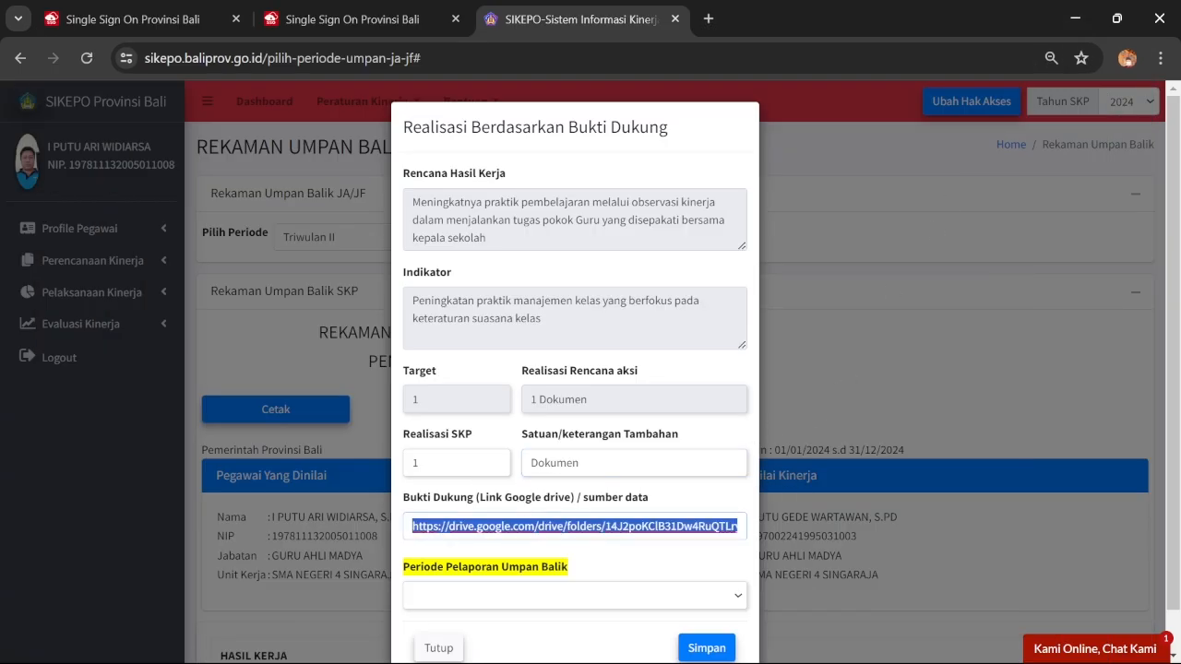
key(ctrl+v)
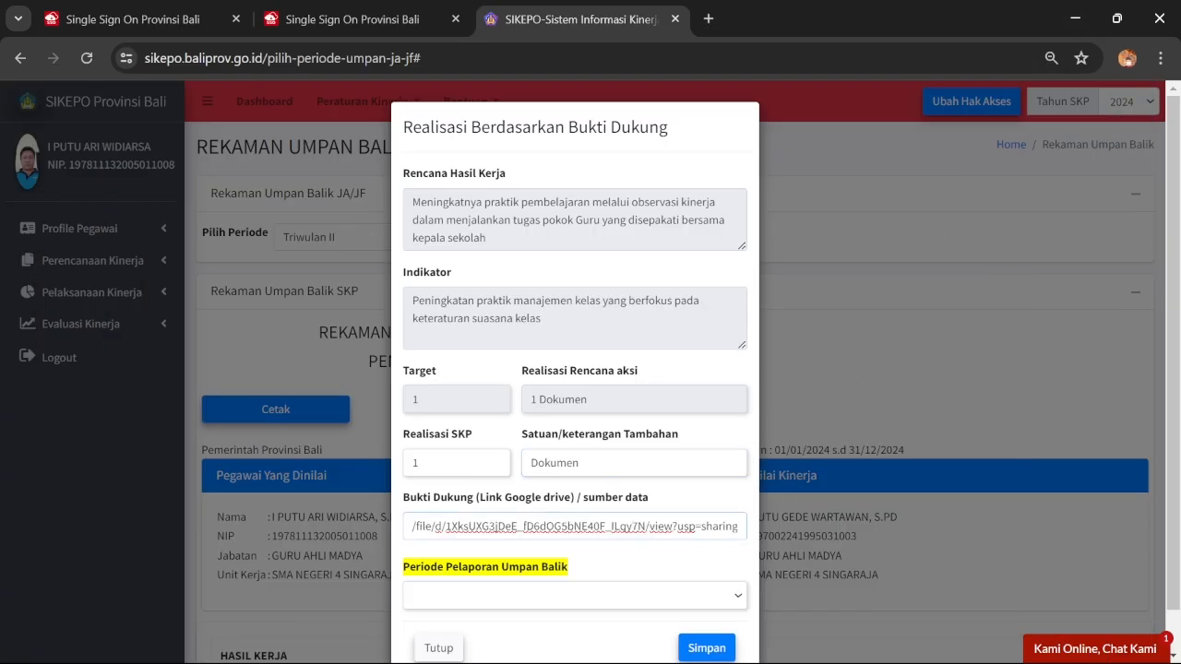
click(588, 601)
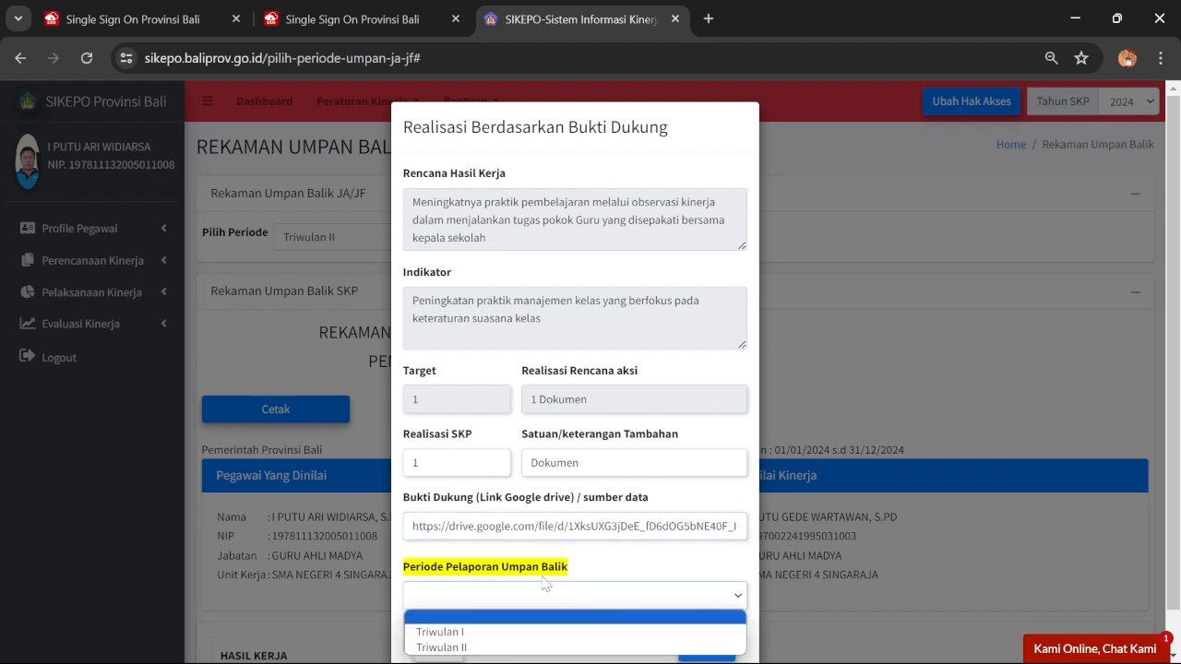
click(509, 649)
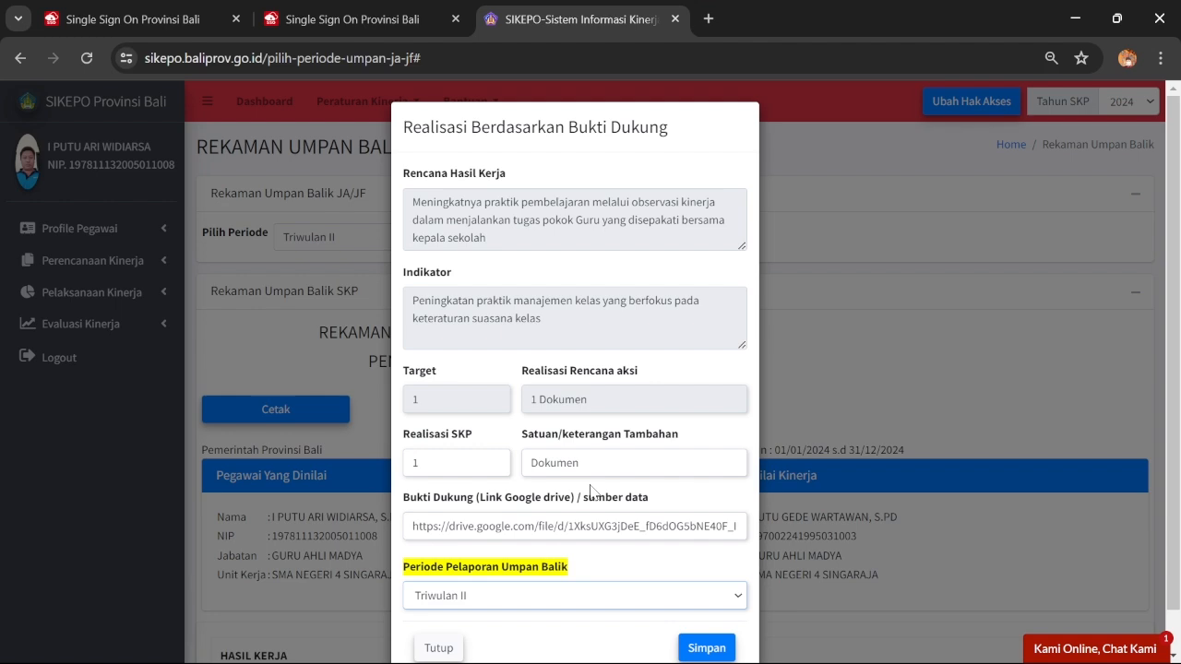
click(707, 648)
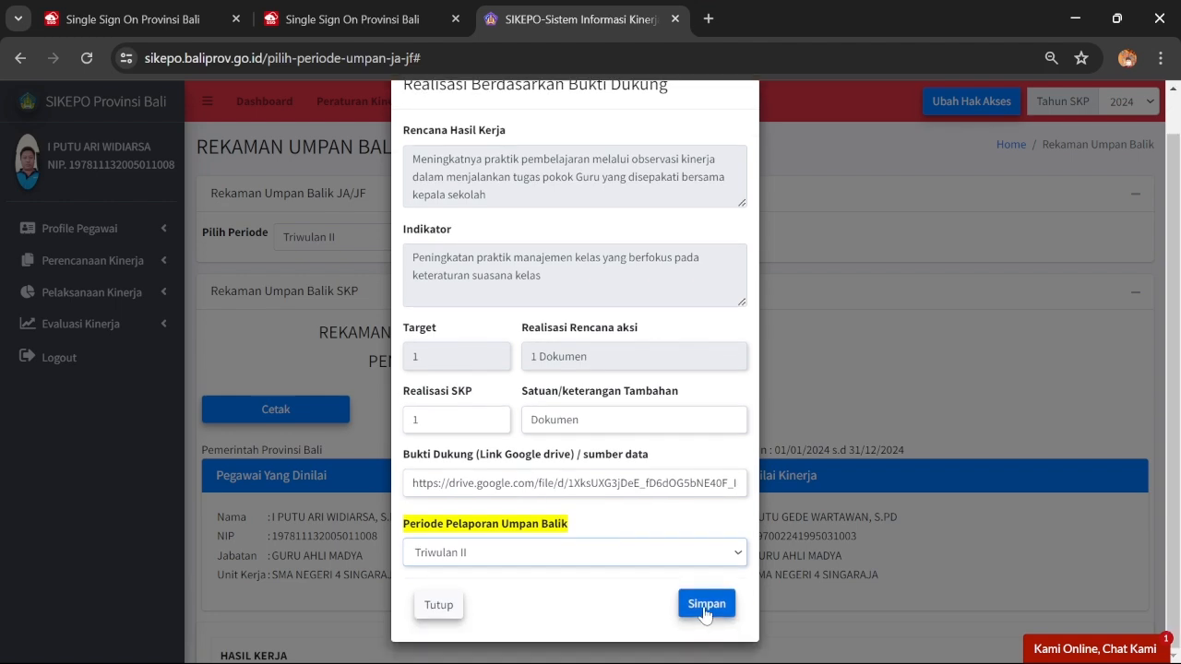
click(590, 462)
scroll(627, 443, down, 6)
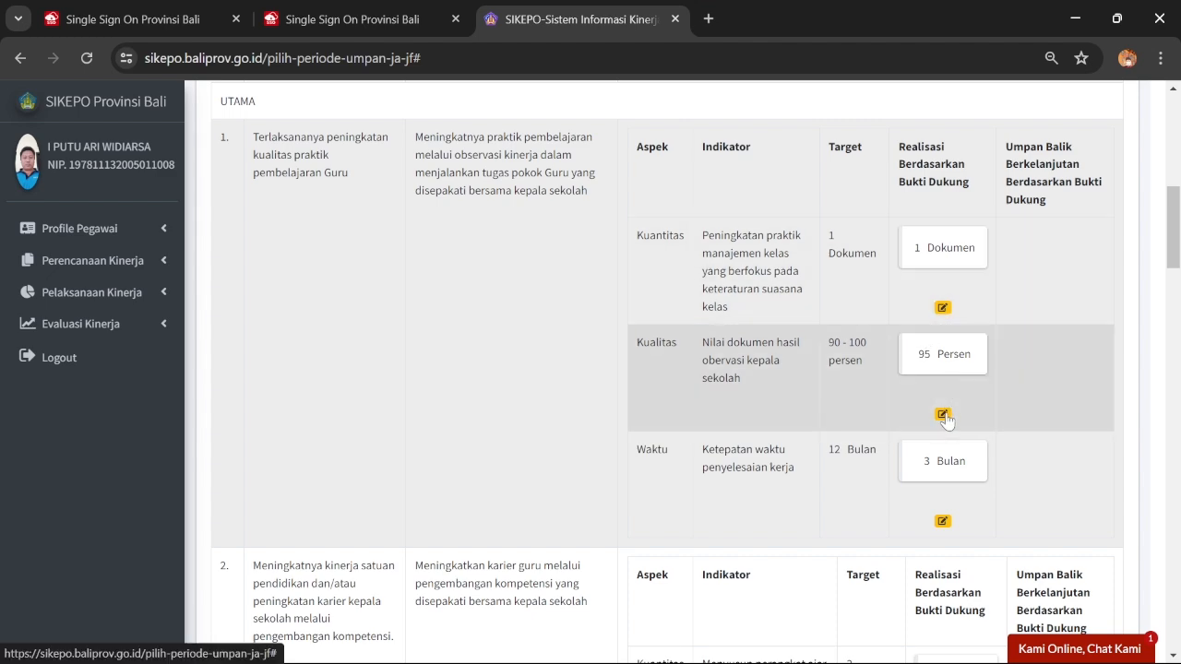
Save the Kualitas realisation of 95 Persen with the Drive link and Triwulan II, then open Waktu's form
click(943, 415)
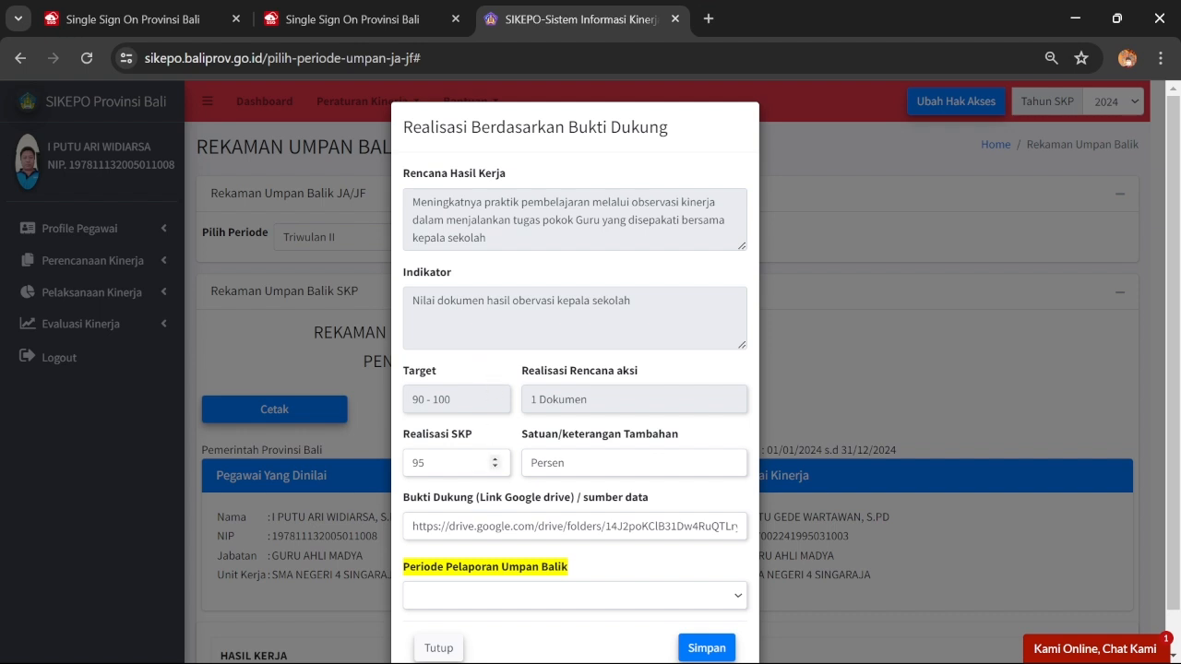
click(441, 526)
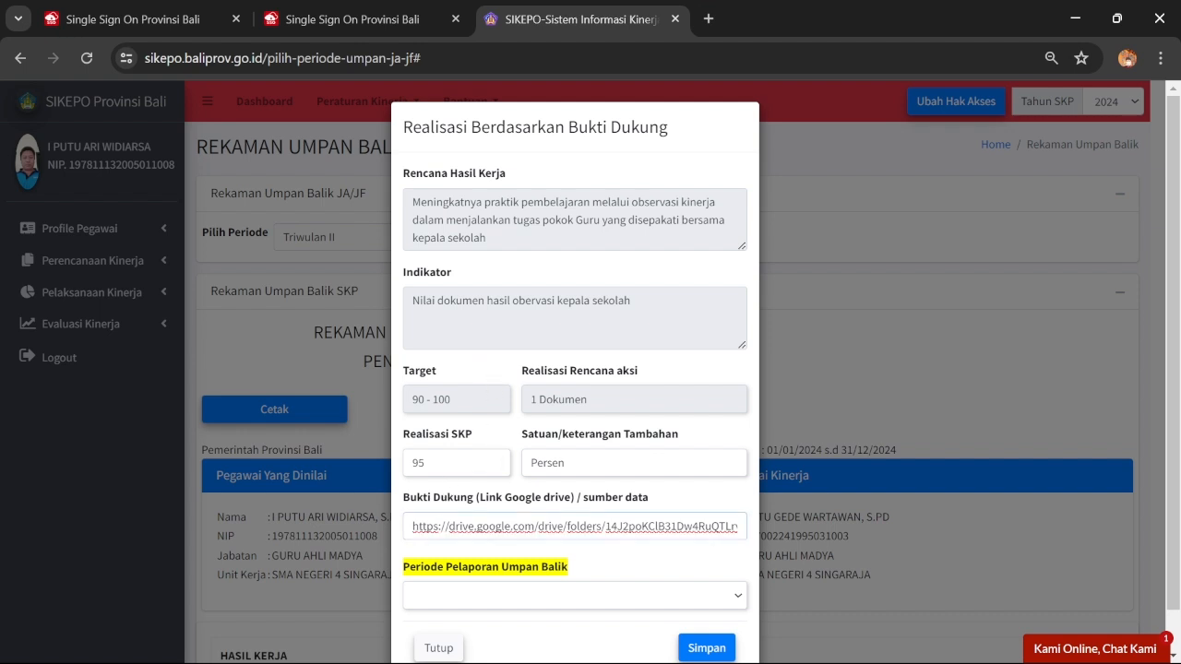
key(ctrl+a)
click(539, 595)
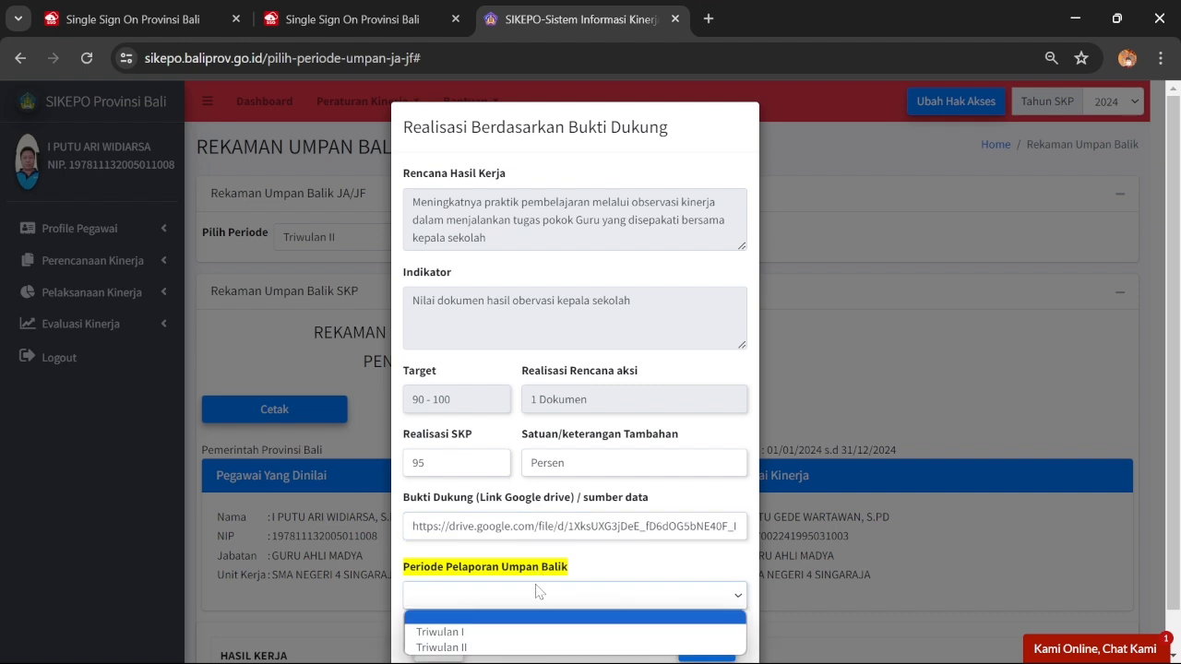
click(535, 646)
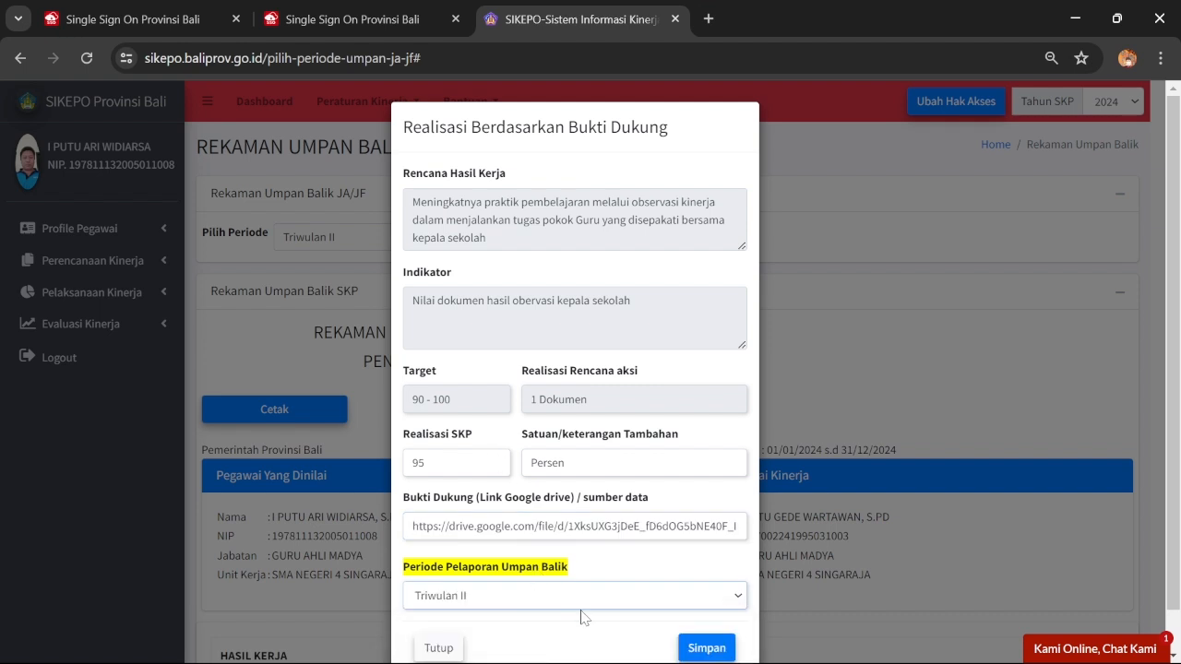
click(701, 649)
click(588, 461)
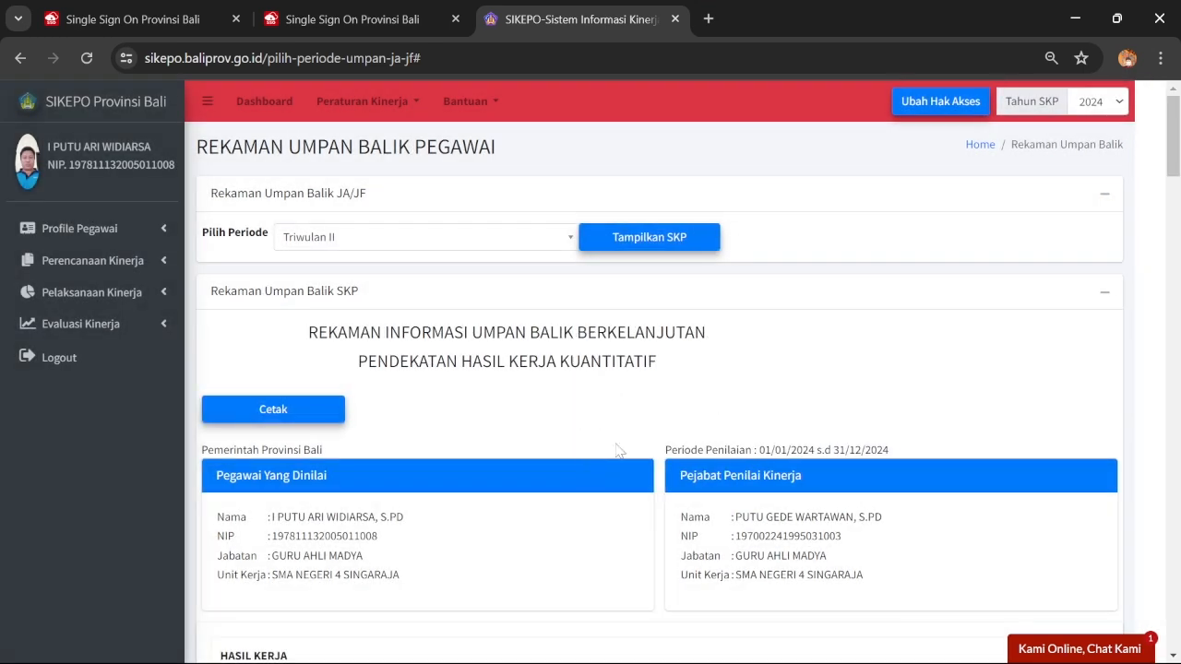
scroll(858, 326, down, 7)
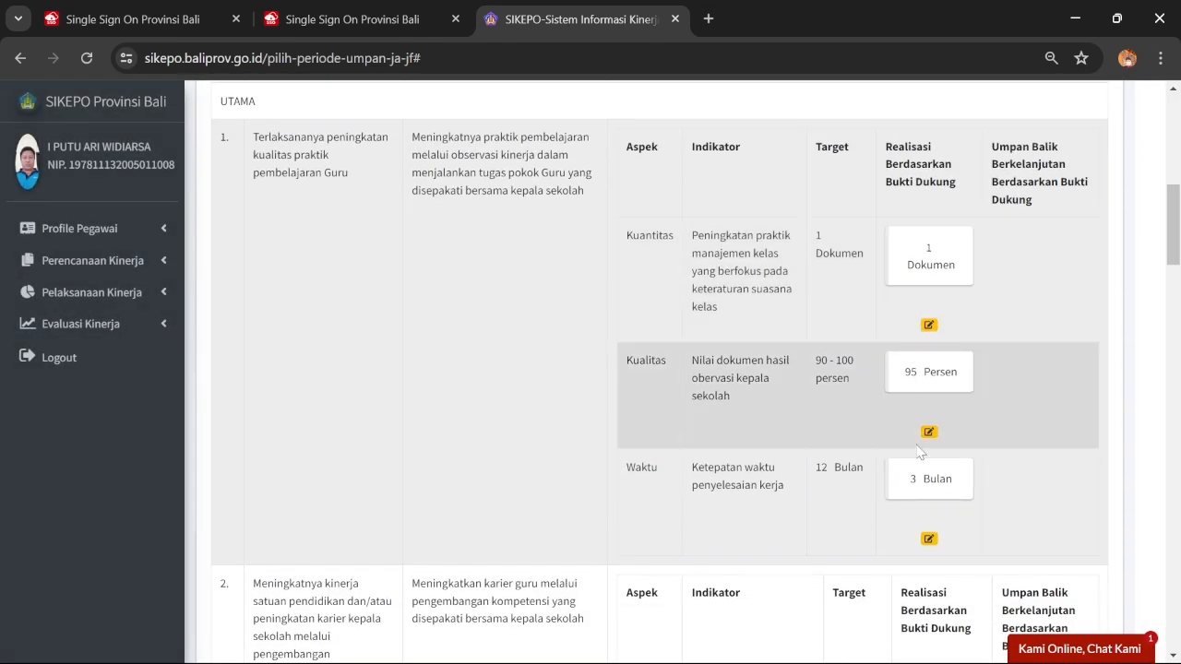
click(928, 539)
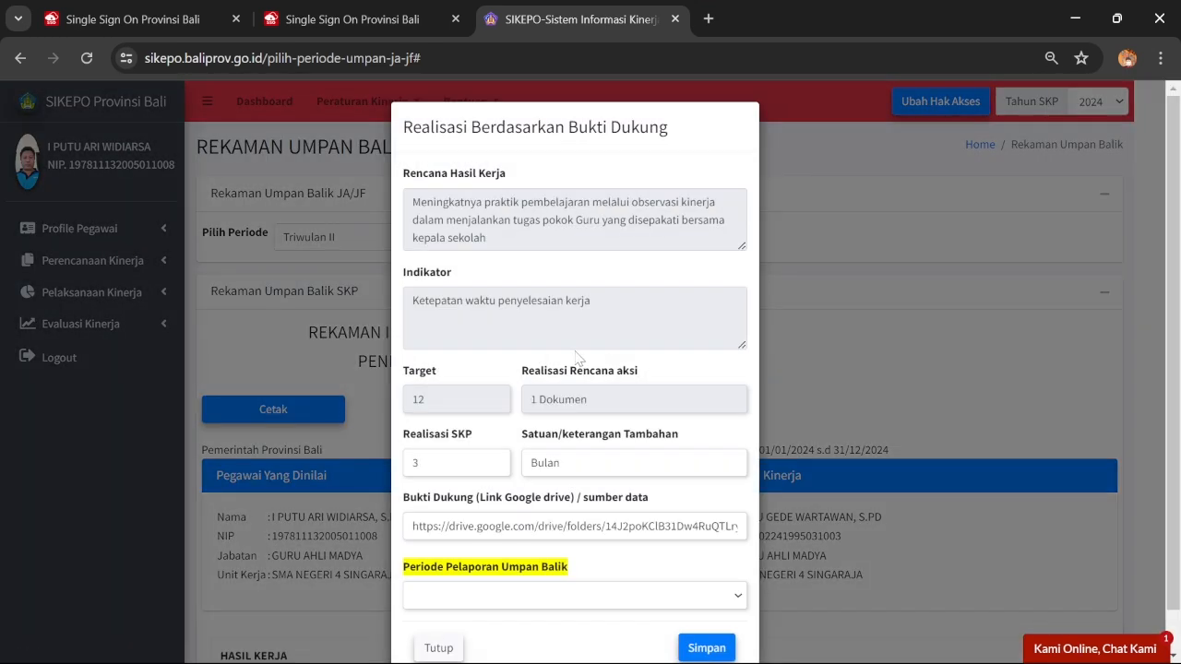
Save the Waktu realisation of 3 Bulan with the pasted Drive link and Triwulan II period
mouse_move(806, 641)
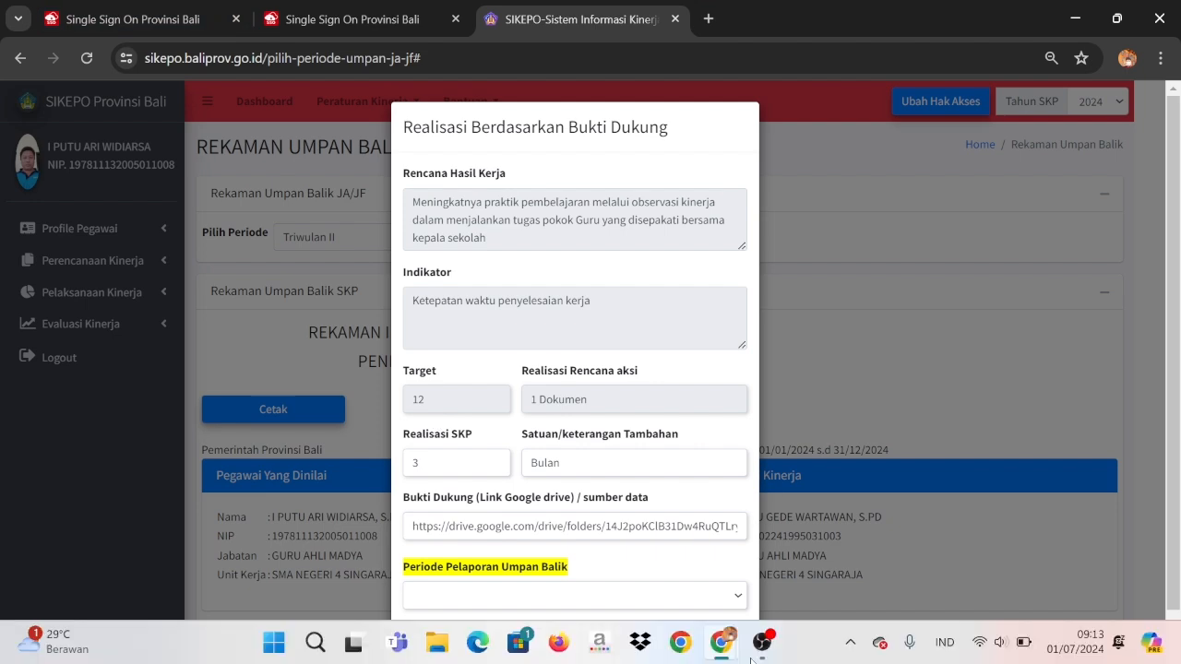
mouse_move(727, 643)
click(791, 533)
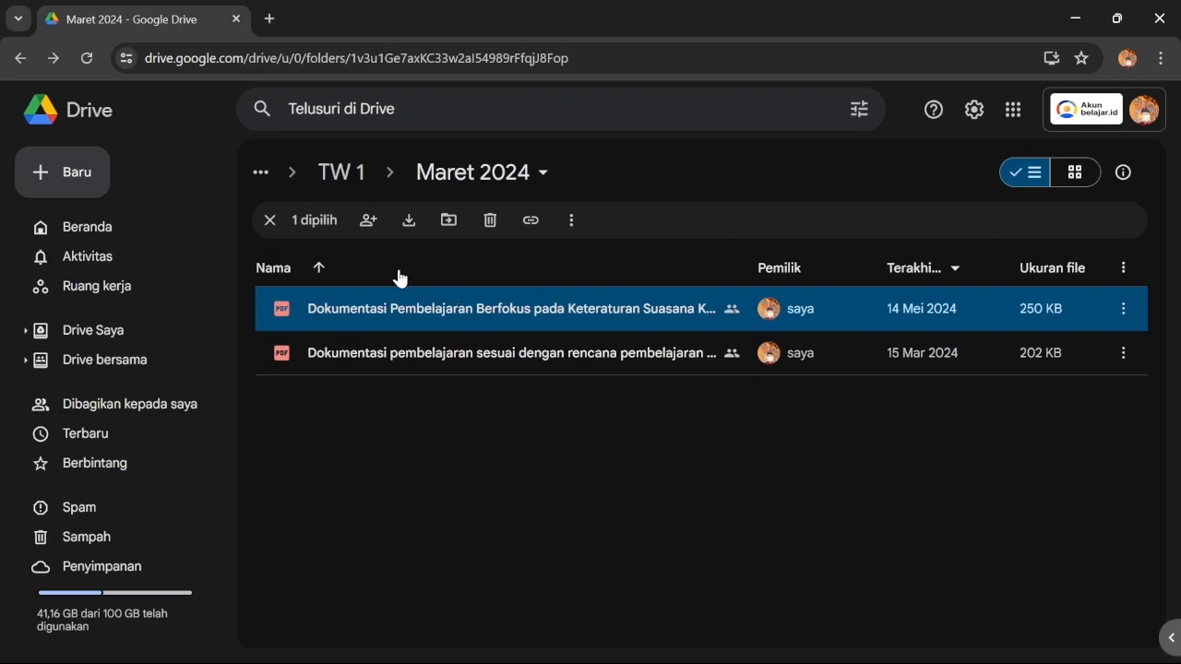
click(1075, 18)
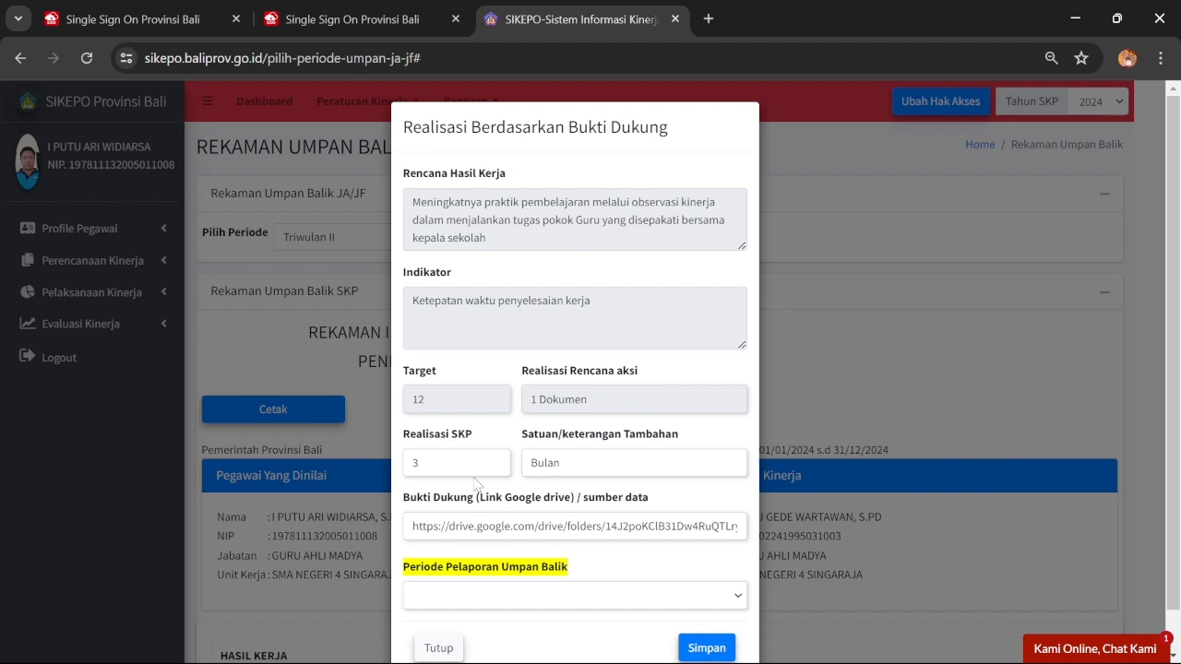
click(572, 525)
key(ctrl+a)
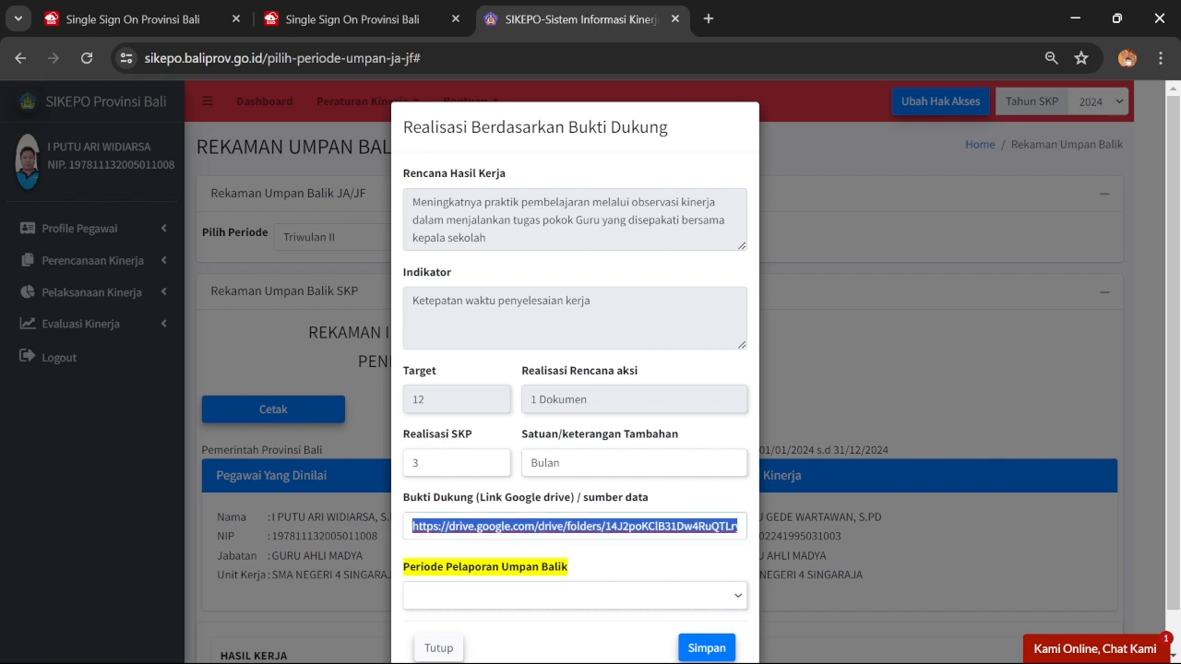
key(ctrl+v)
click(560, 590)
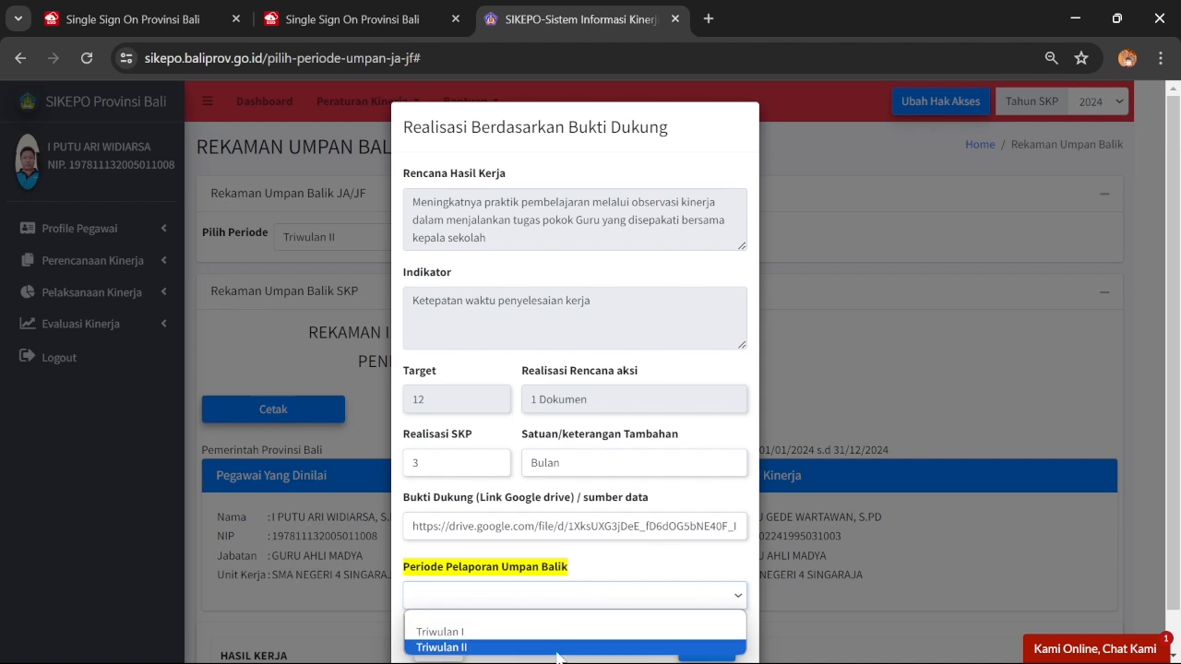
click(561, 646)
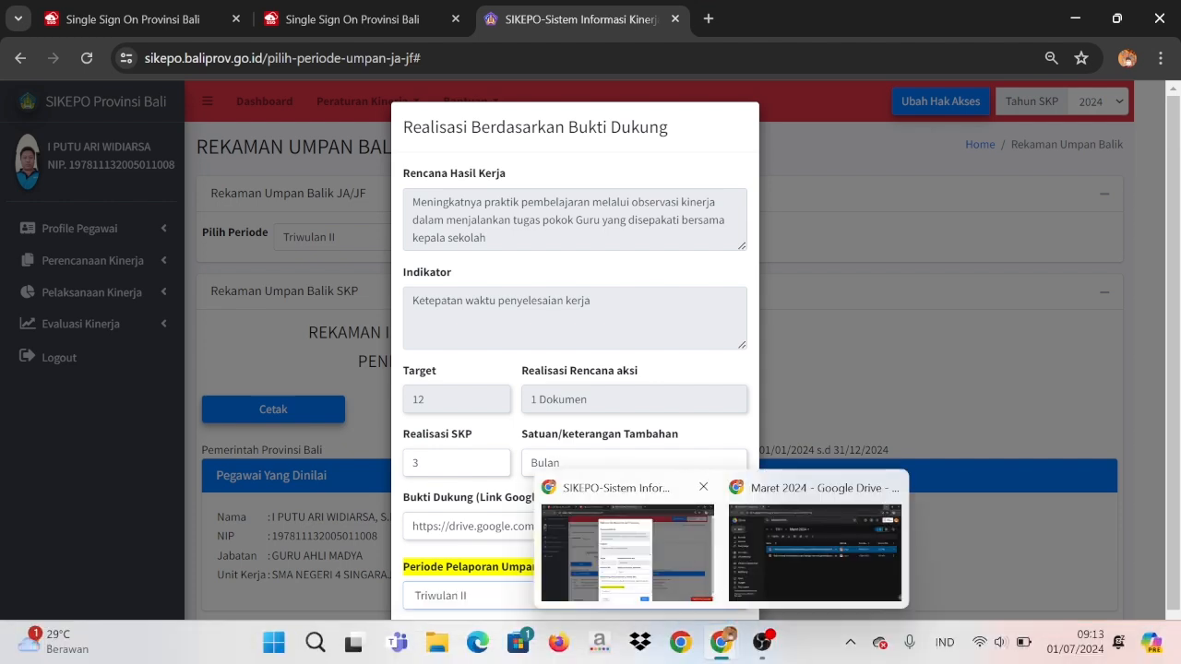
click(707, 646)
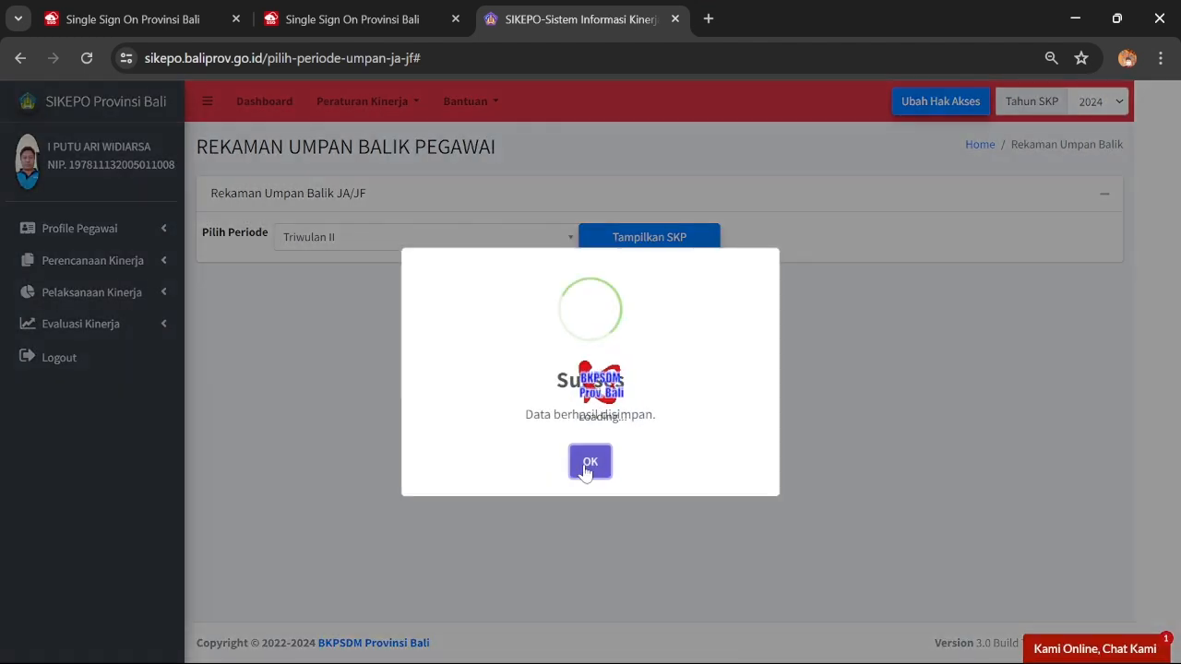
click(588, 461)
scroll(577, 335, down, 7)
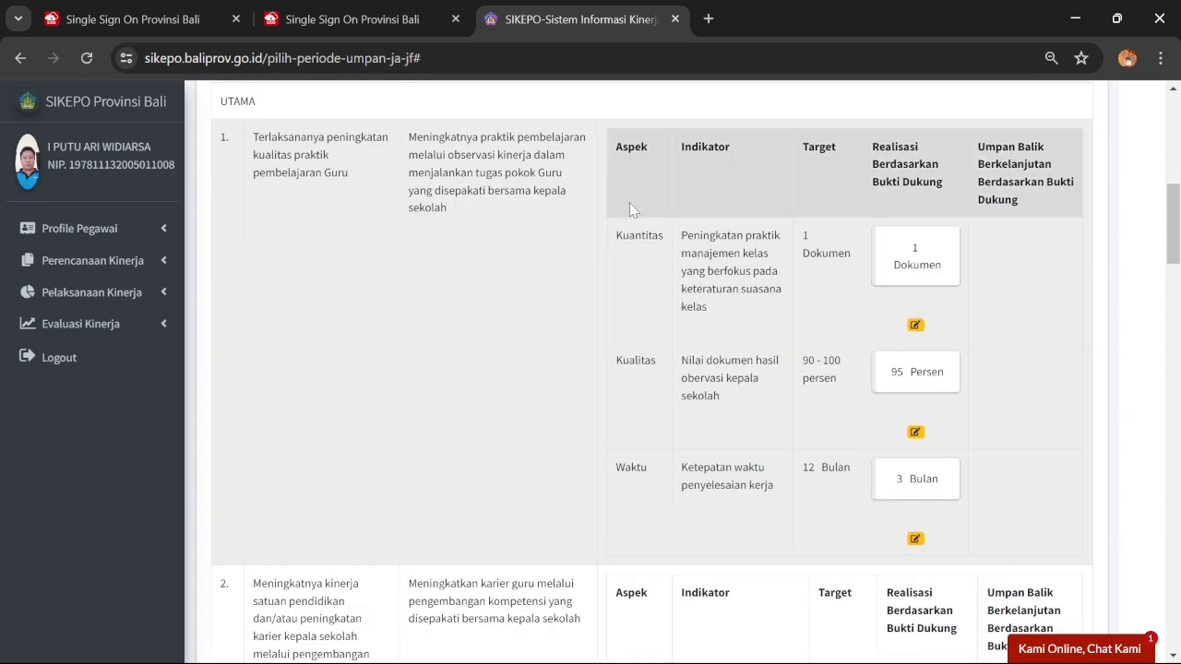
Open item 2's teaching-materials Kuantitas realisation form, then bring Google Drive to the front
scroll(630, 192, down, 2)
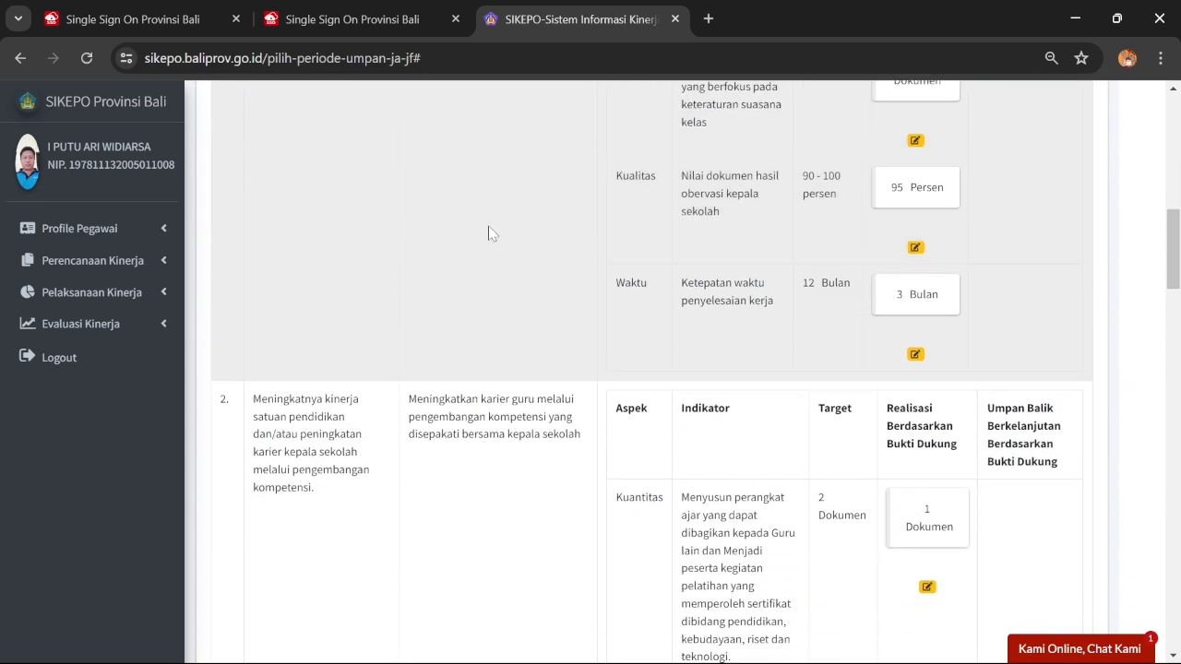
scroll(619, 418, down, 1)
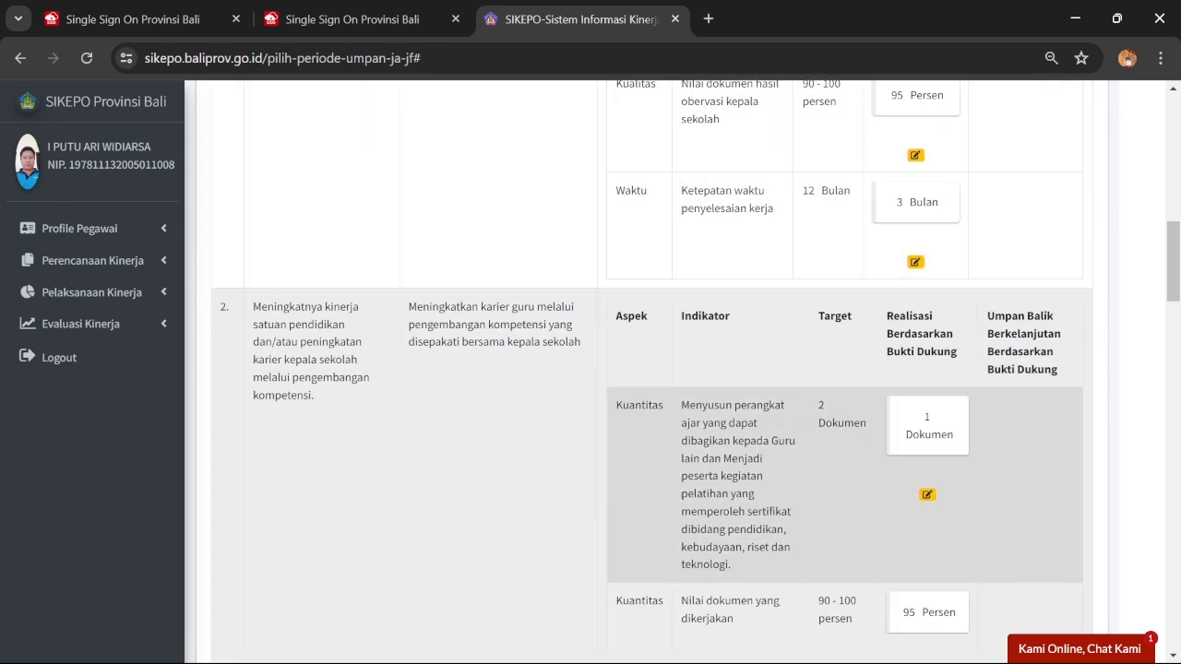
click(927, 494)
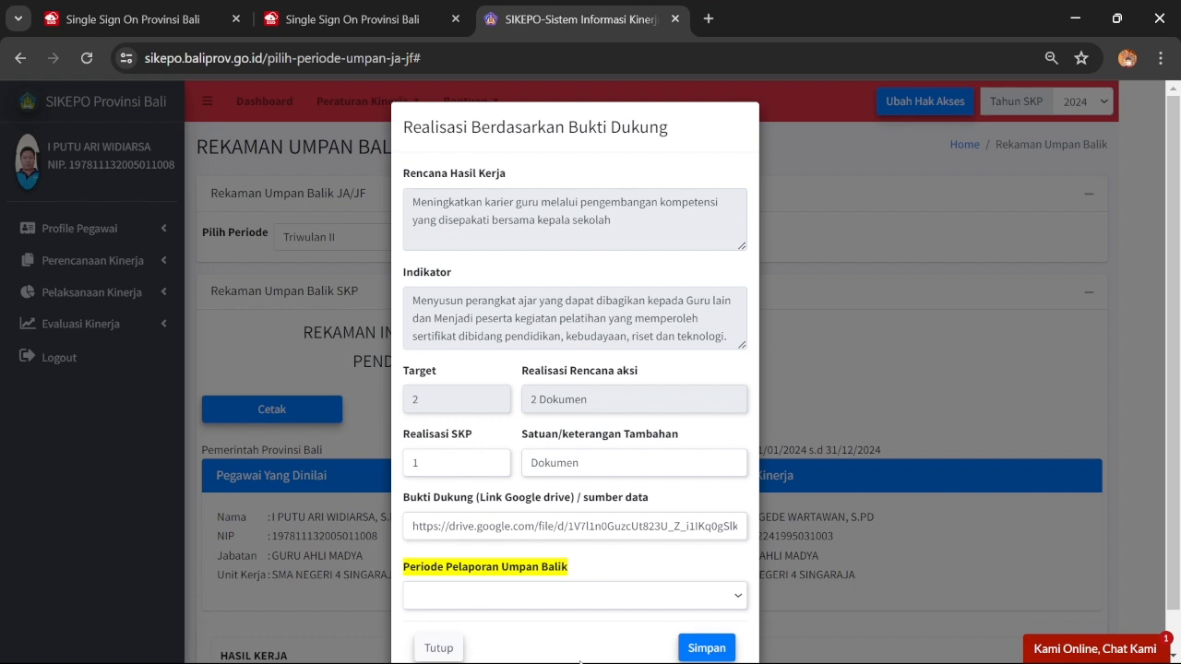
mouse_move(720, 648)
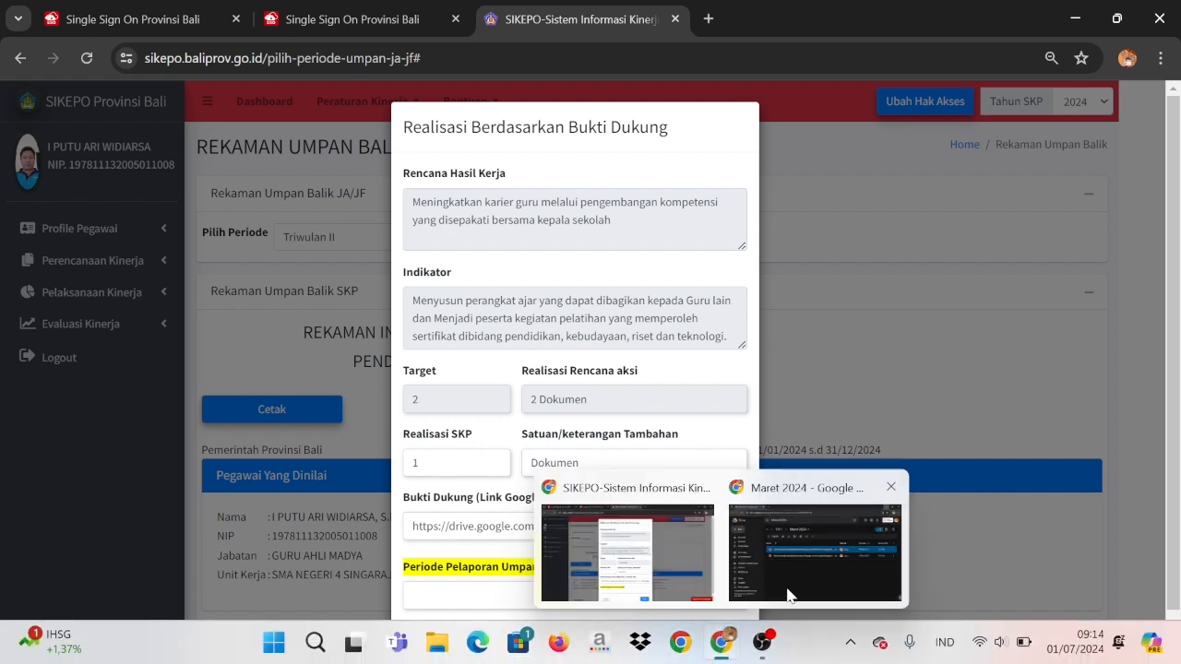
click(786, 597)
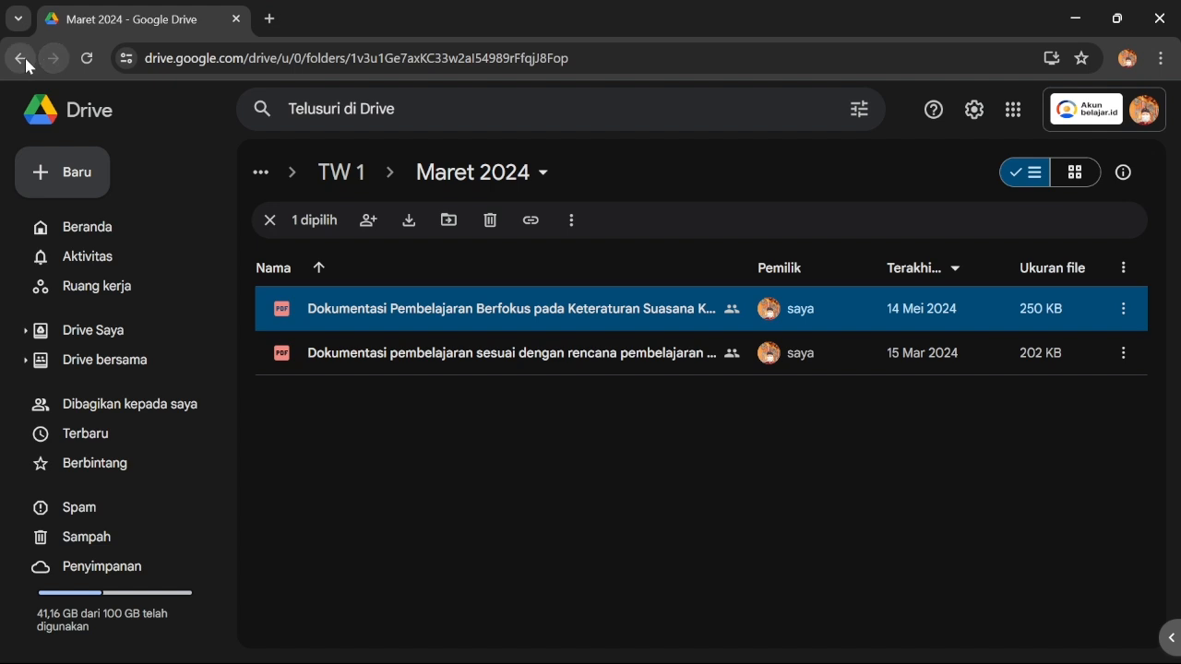
Navigate from SIKEPO 2024 into TW 2 › April 2024 and select the workshop evidence PDF
click(26, 61)
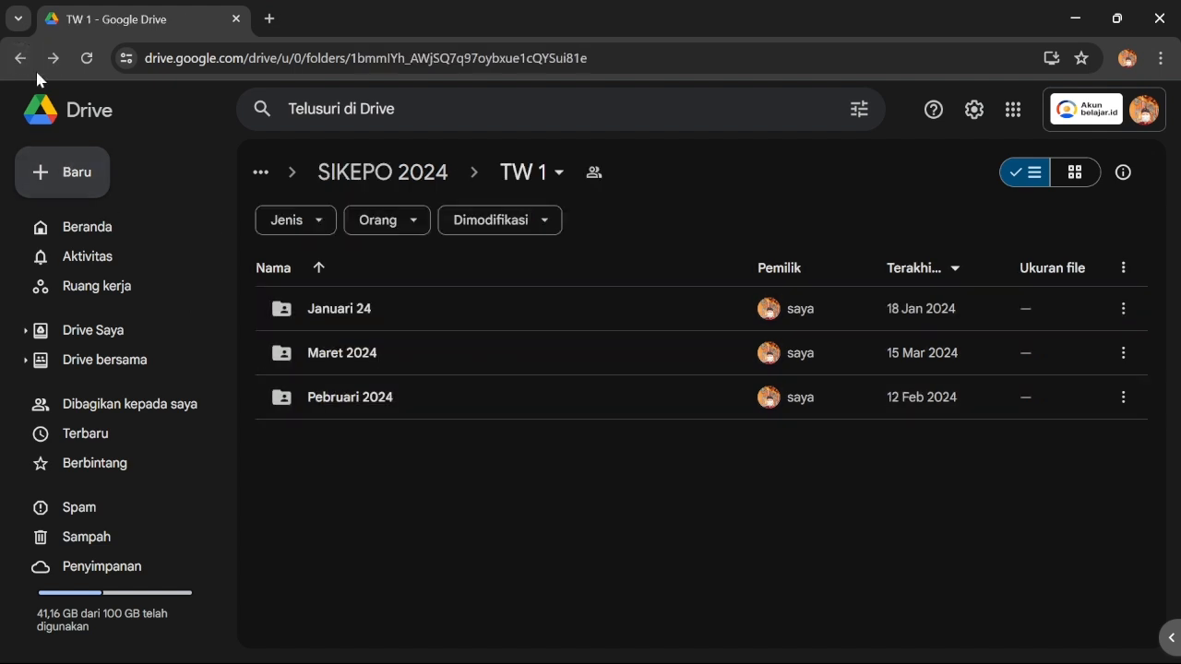
click(18, 56)
click(288, 316)
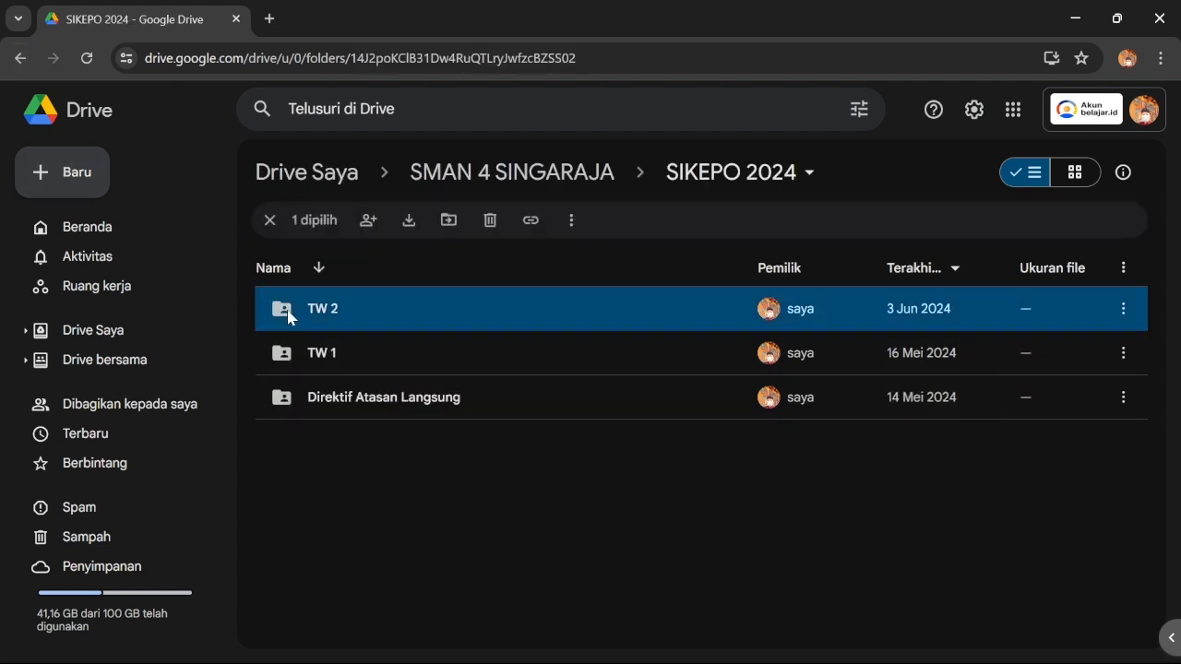
double_click(288, 316)
click(349, 397)
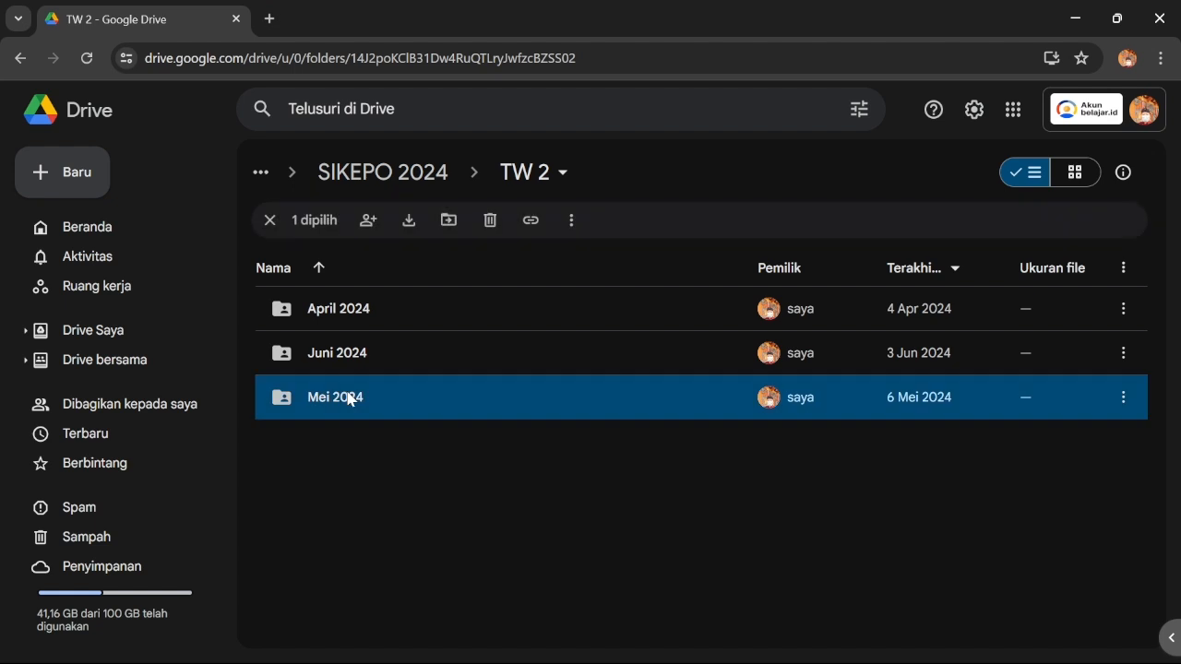
double_click(349, 397)
click(19, 58)
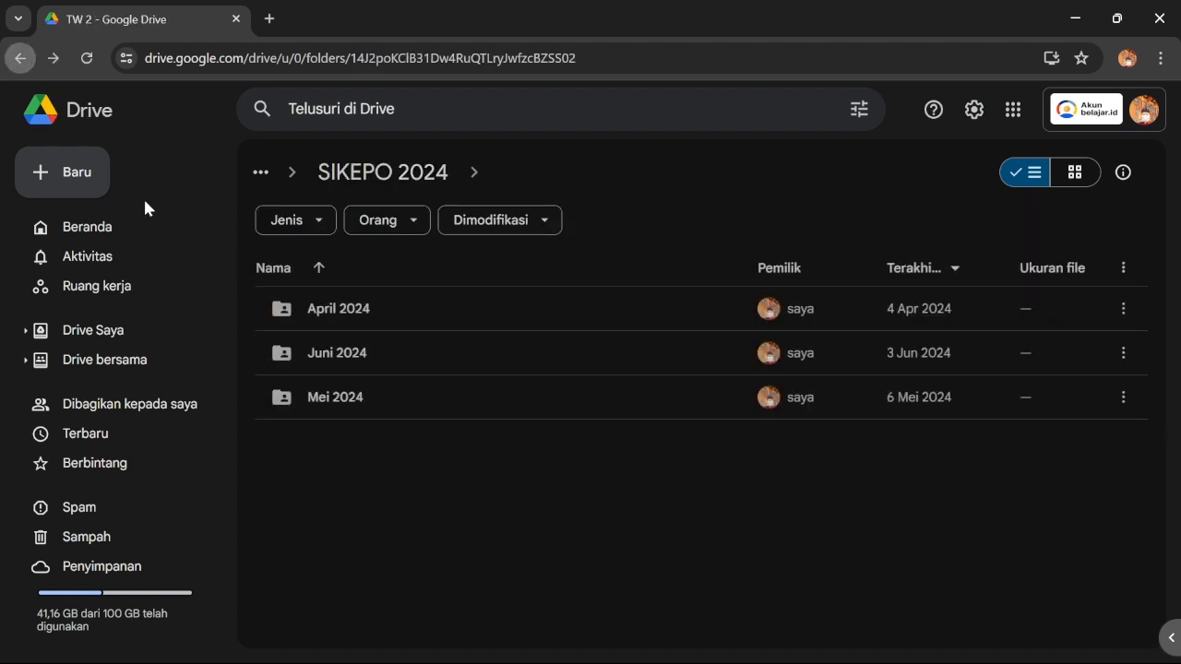
double_click(338, 308)
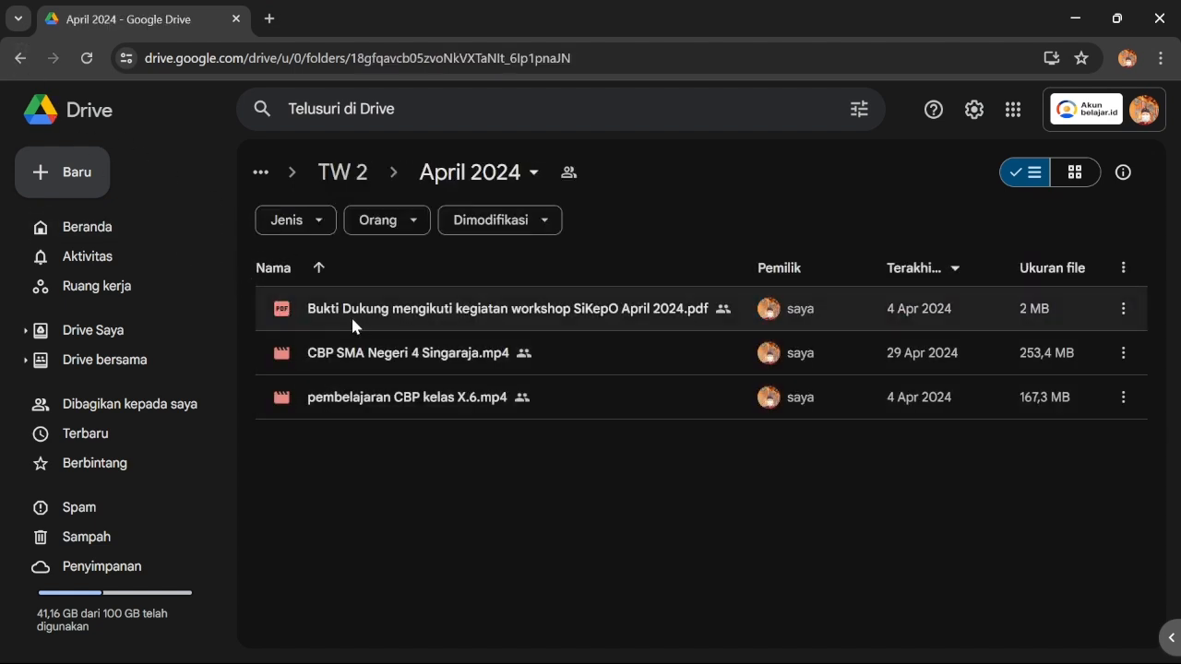
click(392, 312)
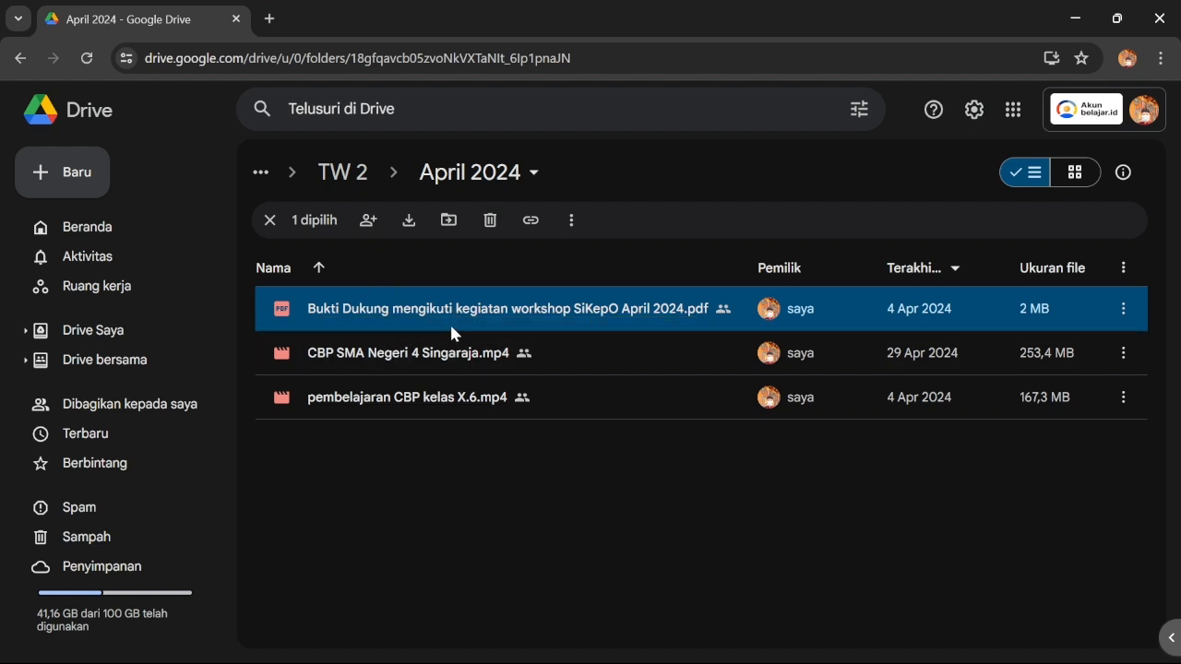
Copy the workshop PDF's share link via Bagikan and return to SIKEPO
right_click(424, 314)
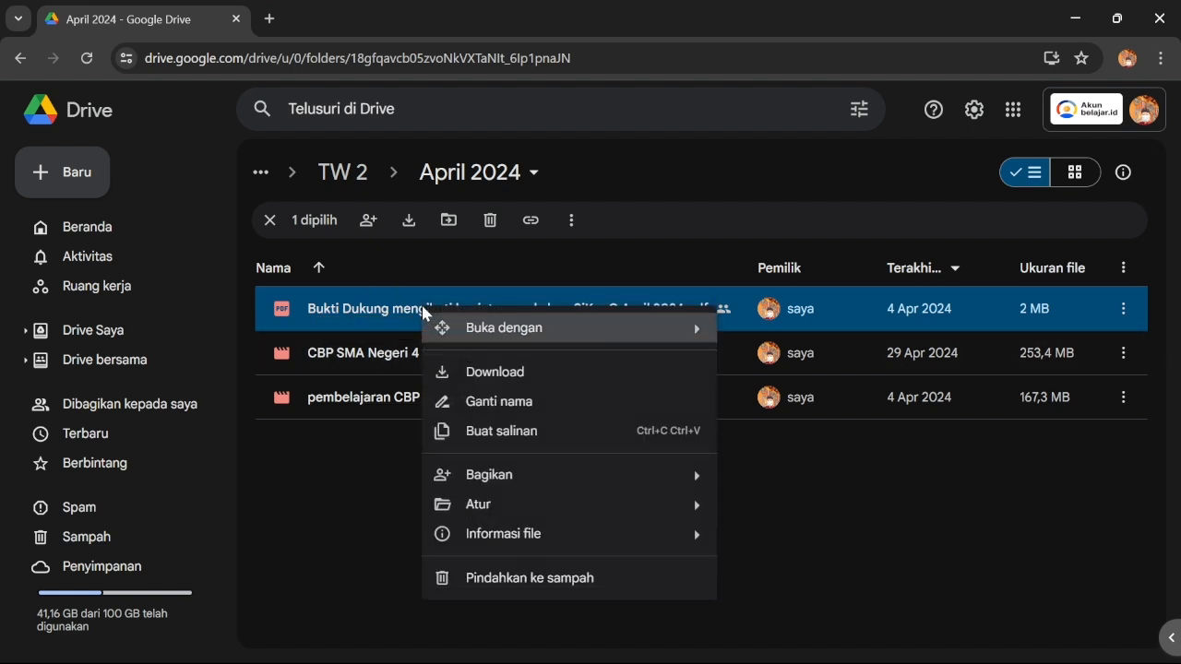
mouse_move(606, 464)
click(804, 491)
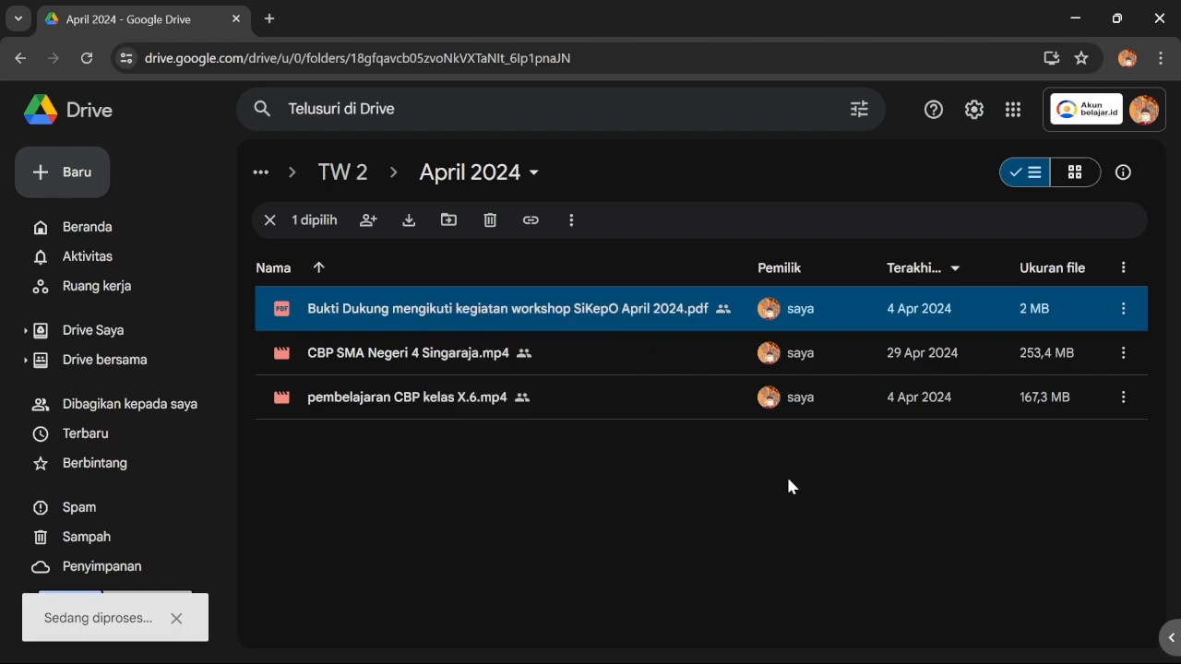
click(403, 565)
click(753, 566)
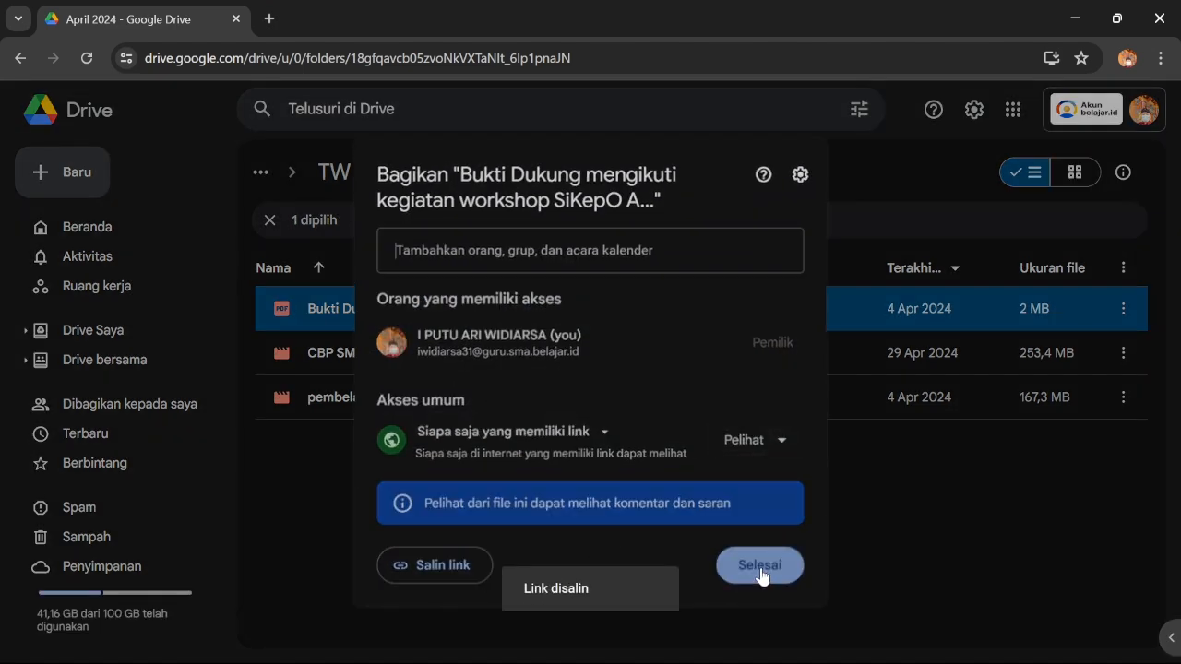
mouse_move(716, 653)
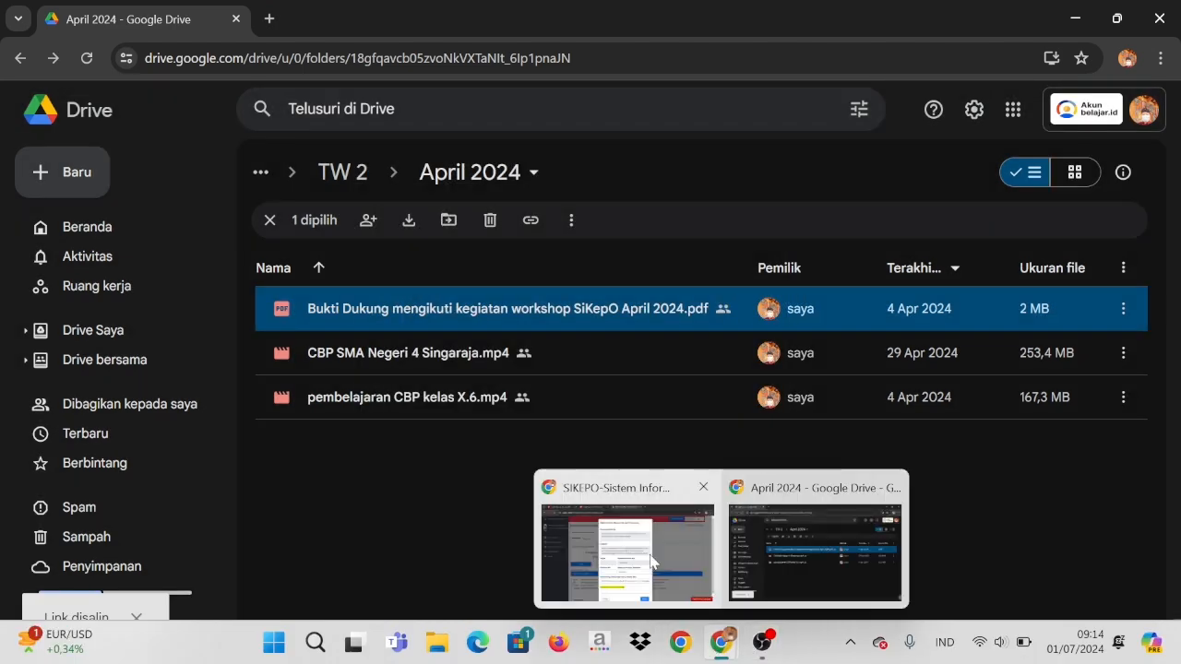
click(544, 498)
Replace the old evidence link with the copied Drive link, choose Triwulan II, and save
click(467, 527)
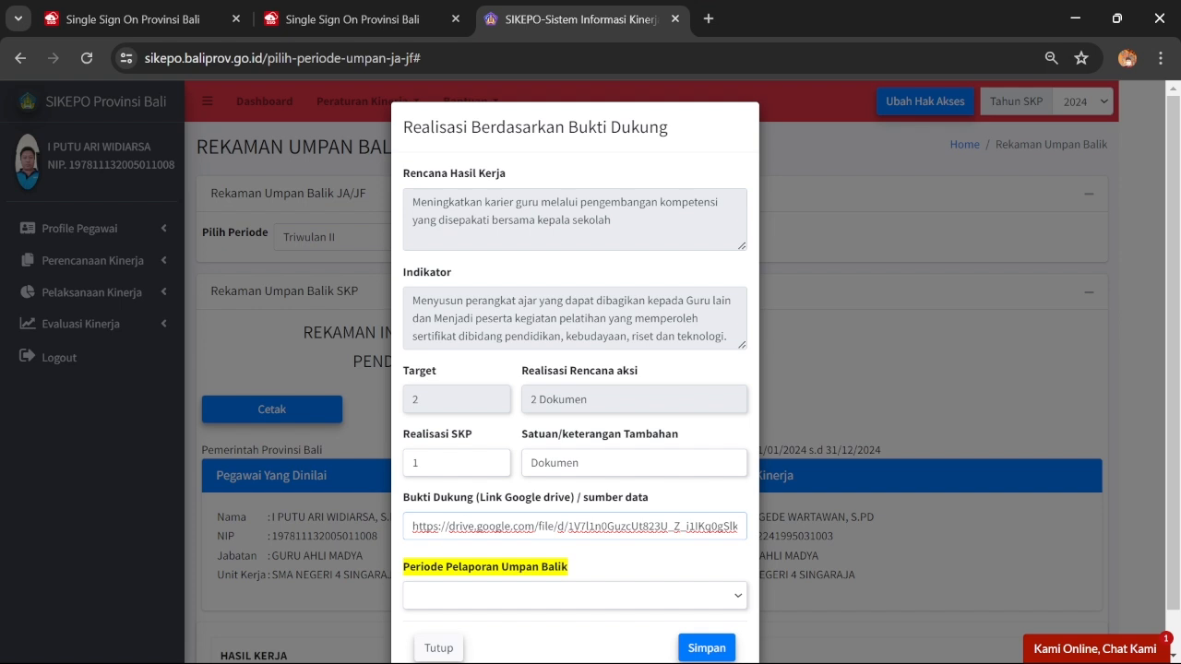
key(ctrl+a)
key(ctrl+v)
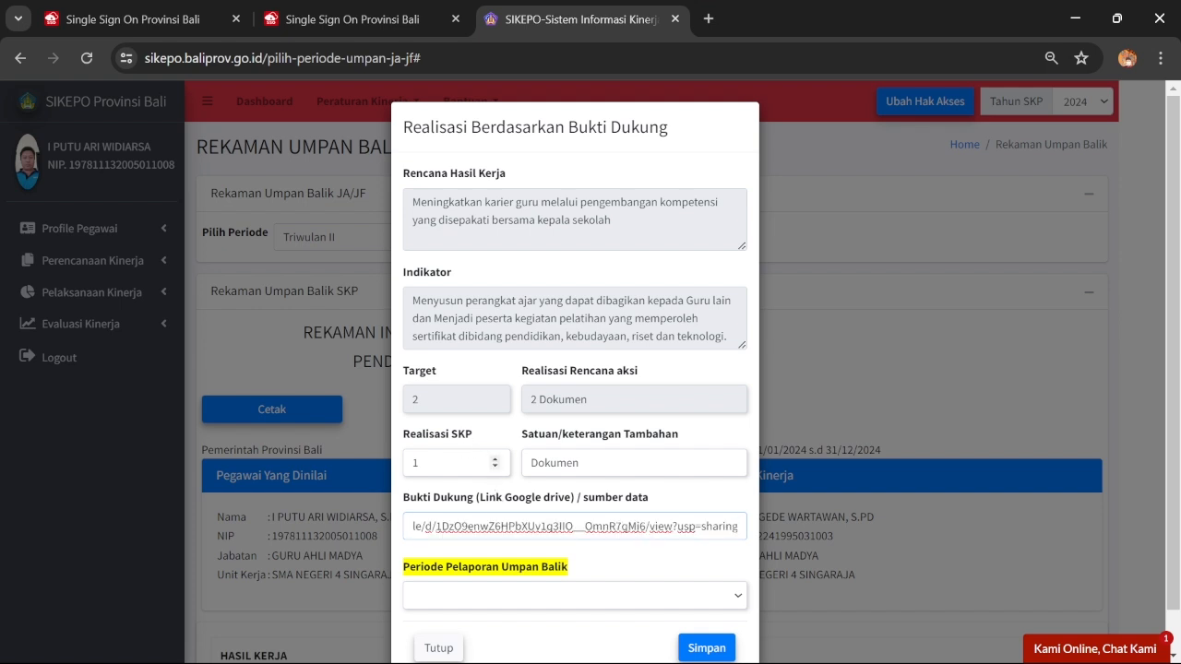
scroll(456, 443, down, 1)
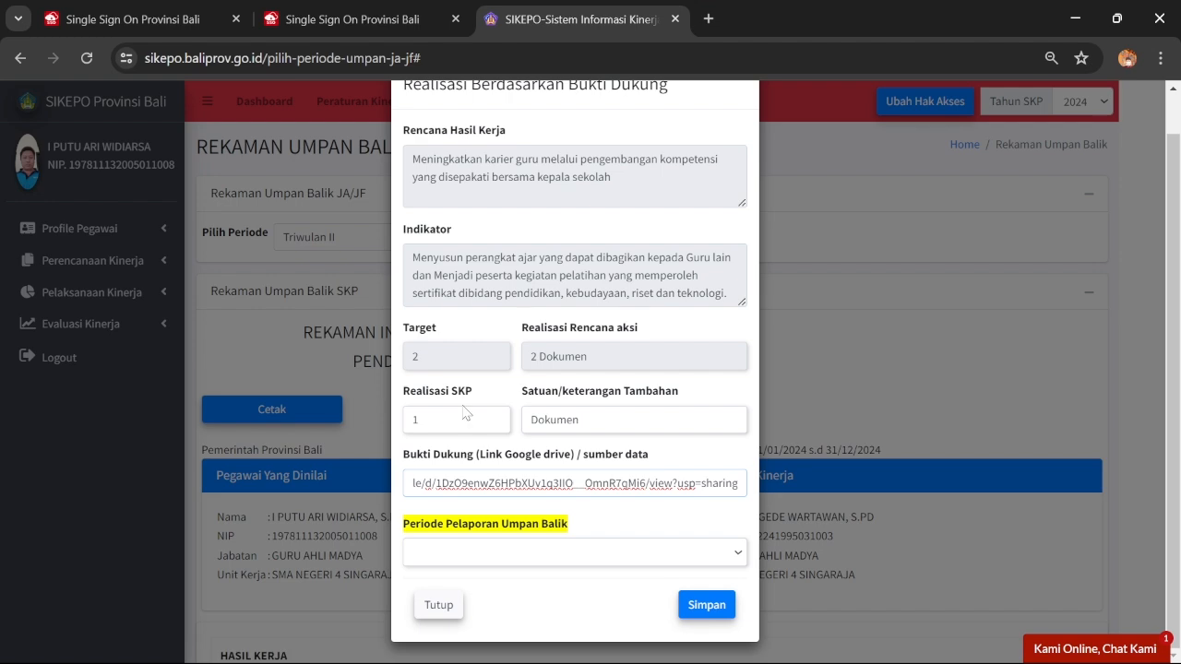
click(480, 553)
click(472, 607)
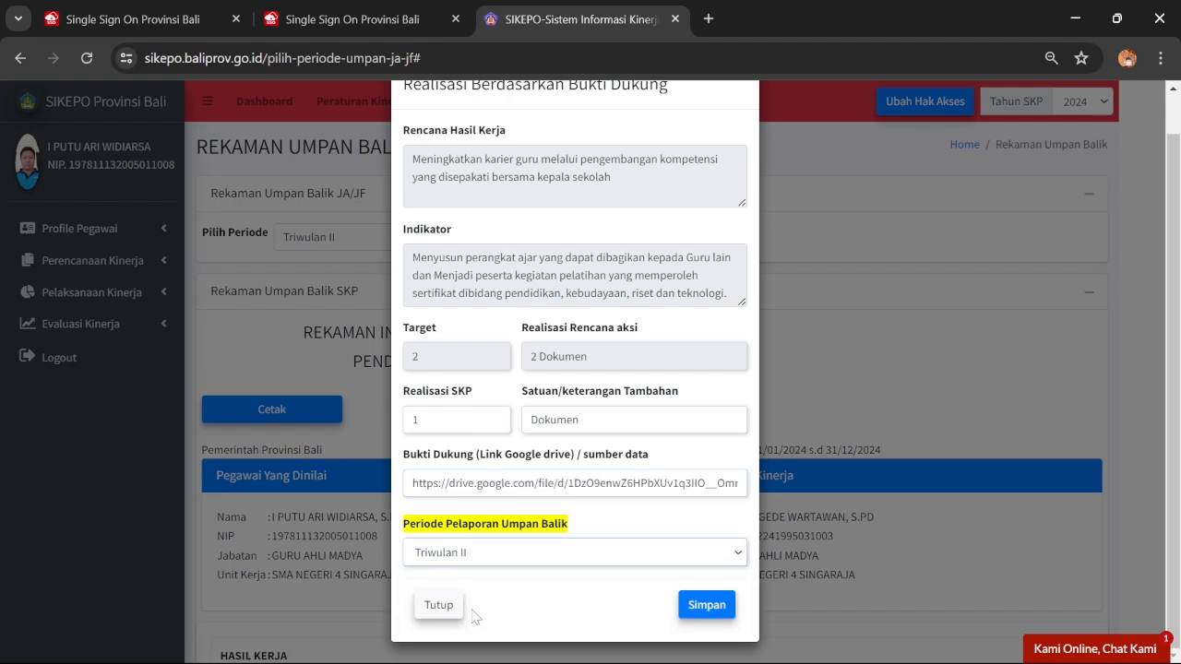
click(693, 614)
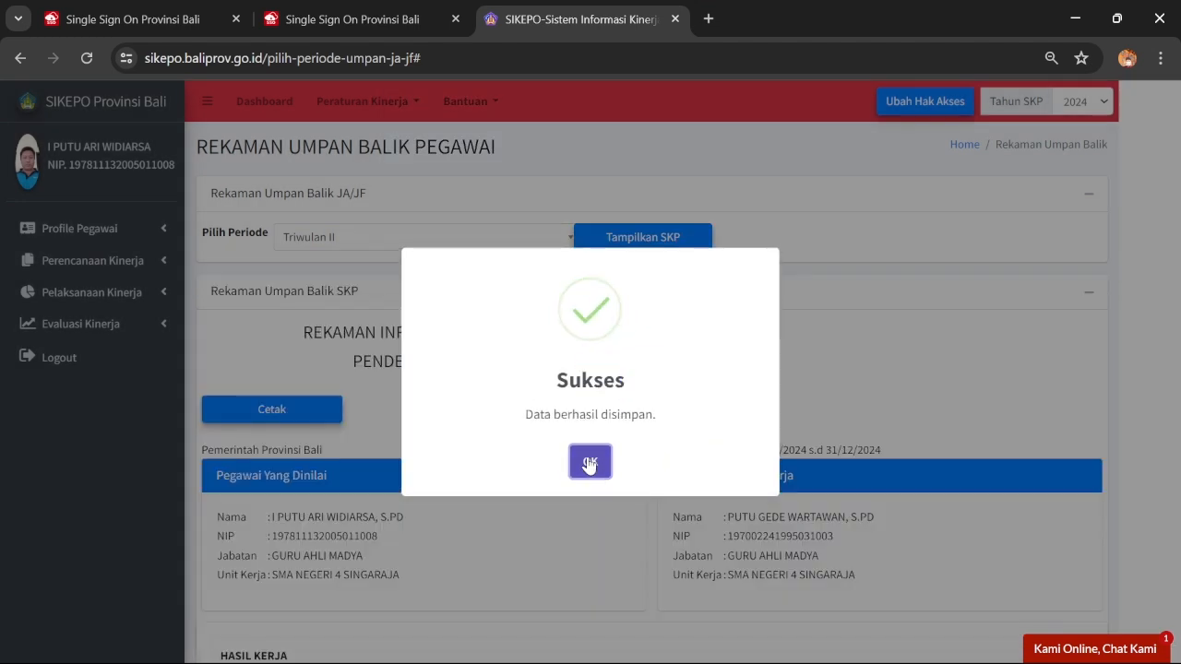
click(590, 461)
scroll(661, 324, down, 10)
scroll(662, 324, down, 3)
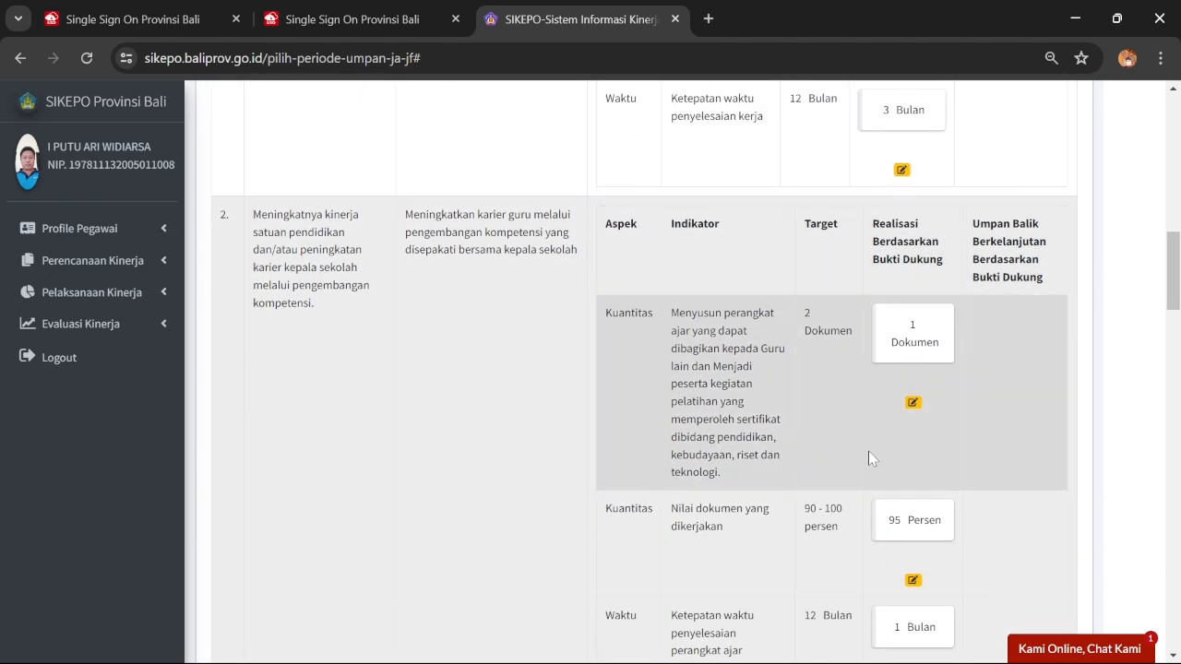
Edit Nilai dokumen yang dikerjakan: unit Persen, new Drive link, Triwulan II, then save
click(912, 579)
scroll(601, 369, down, 1)
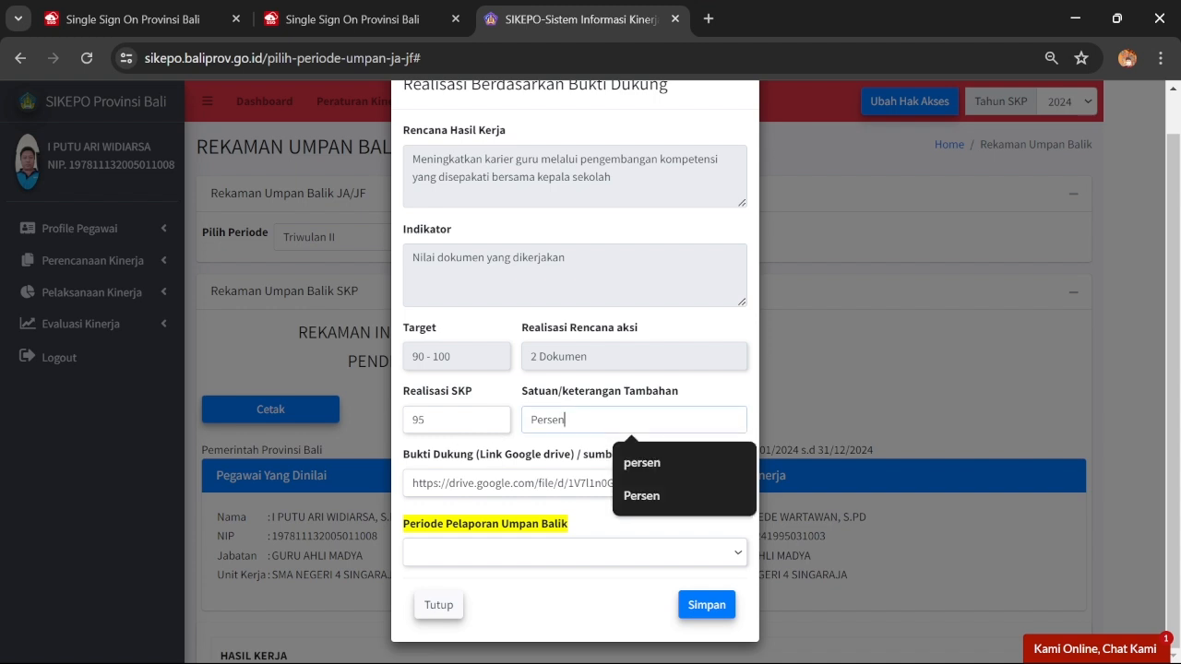
click(658, 490)
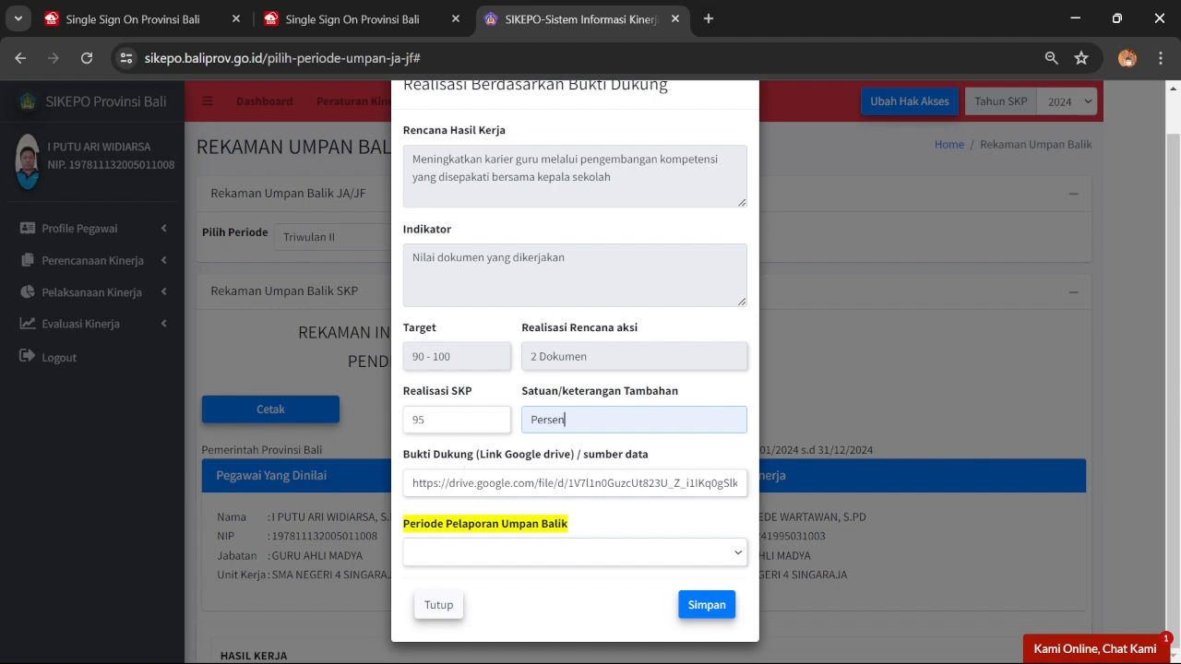
click(462, 483)
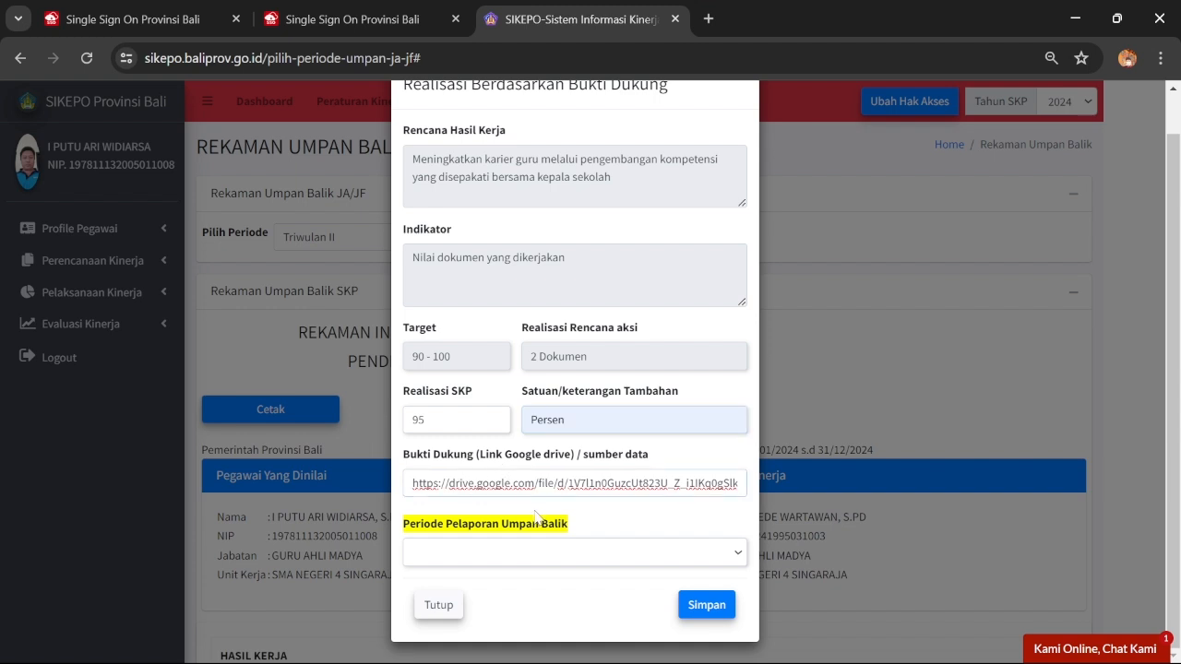
key(ctrl+a)
key(ctrl+v)
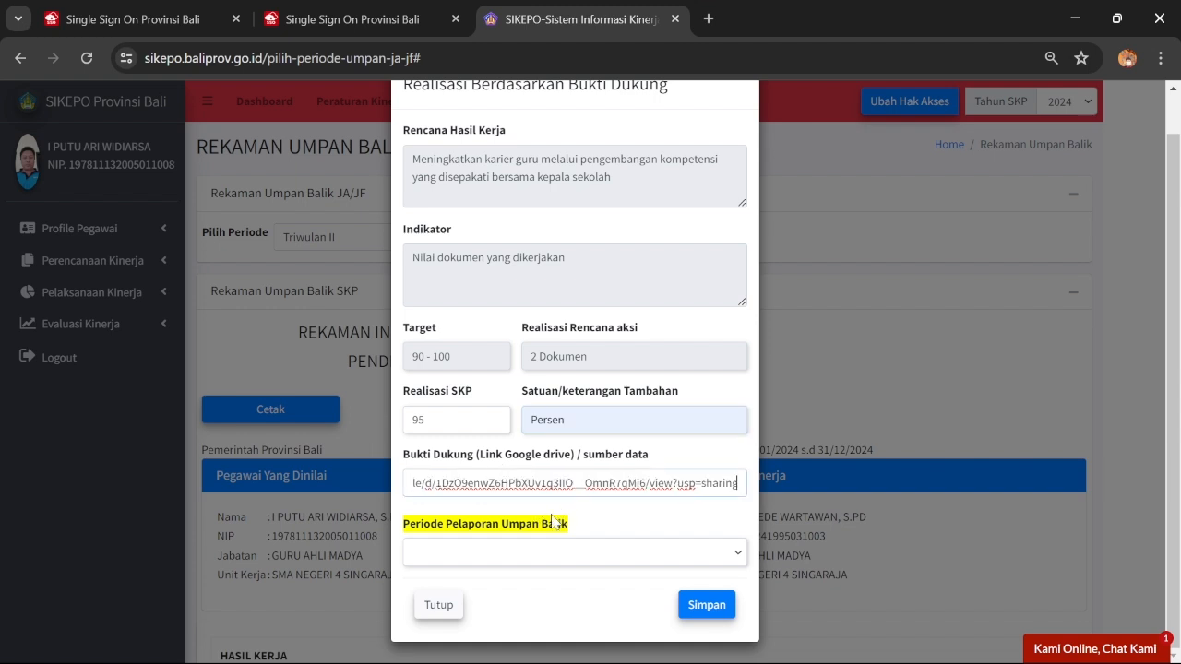
click(549, 552)
click(542, 605)
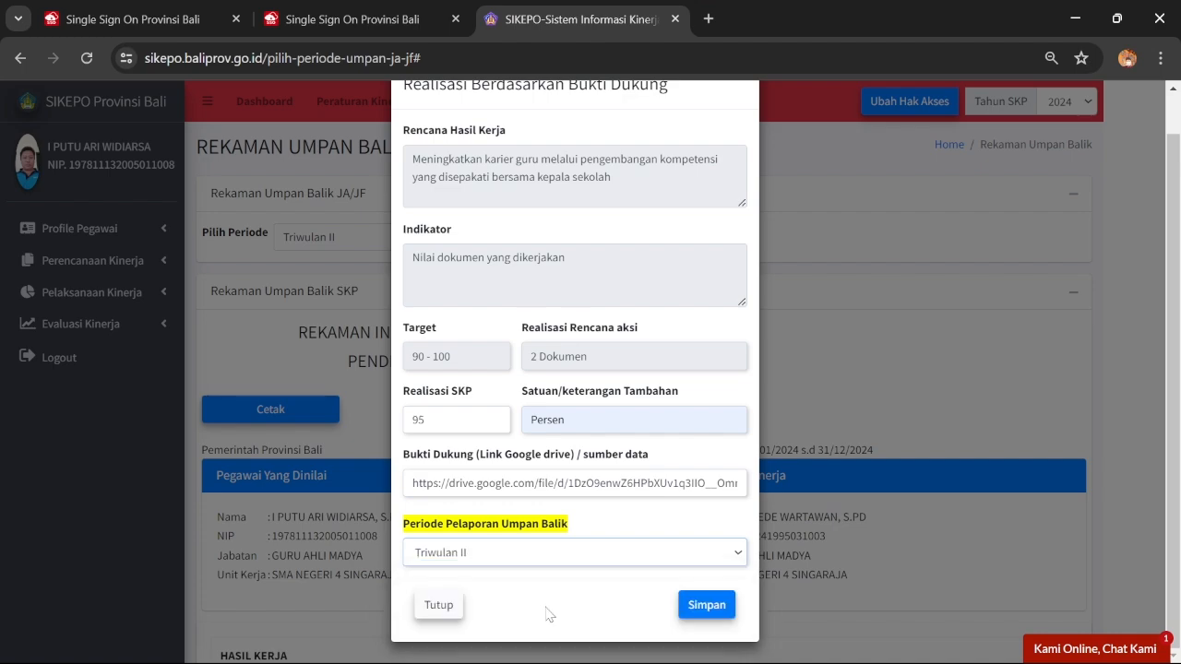
click(703, 609)
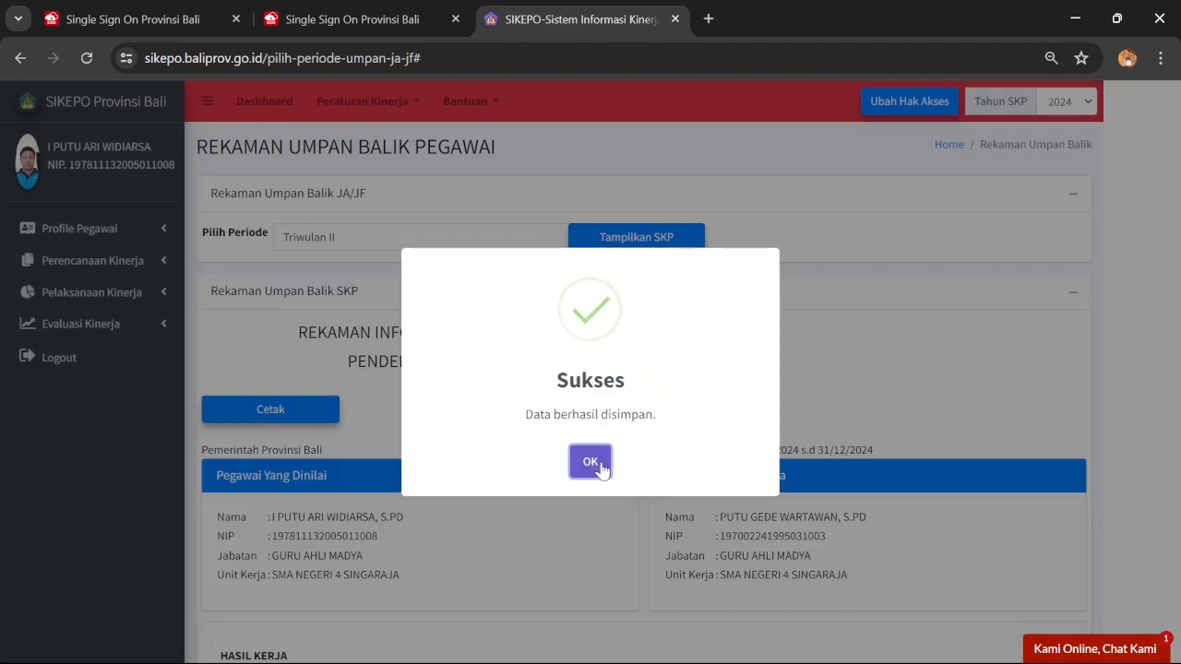
click(601, 466)
scroll(601, 466, down, 8)
Open the Ketepatan waktu penyelesaian perangkat ajar realisation and change Realisasi SKP from 1 to 4
scroll(711, 323, down, 5)
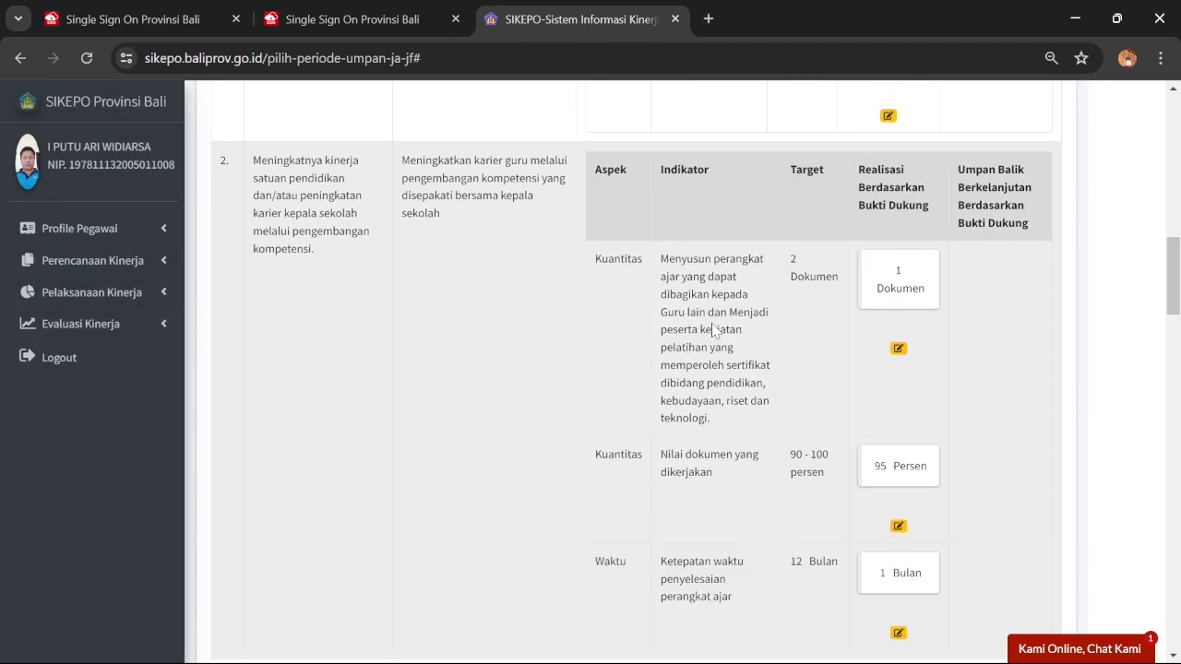
scroll(711, 323, up, 1)
scroll(712, 323, down, 1)
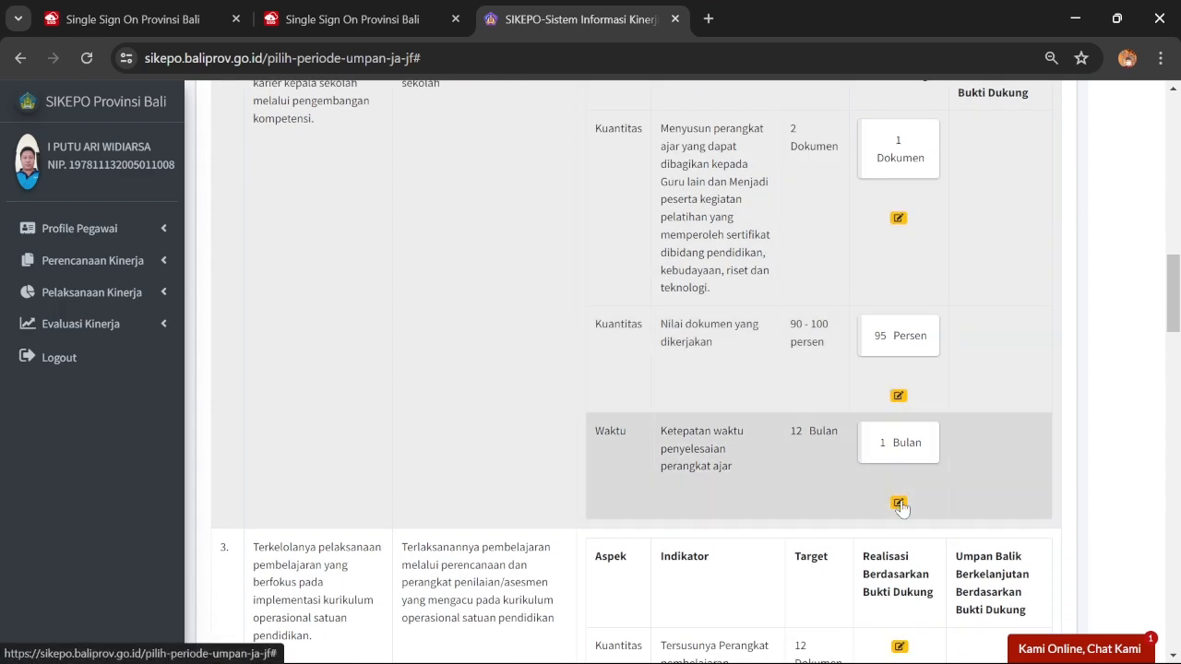
click(899, 500)
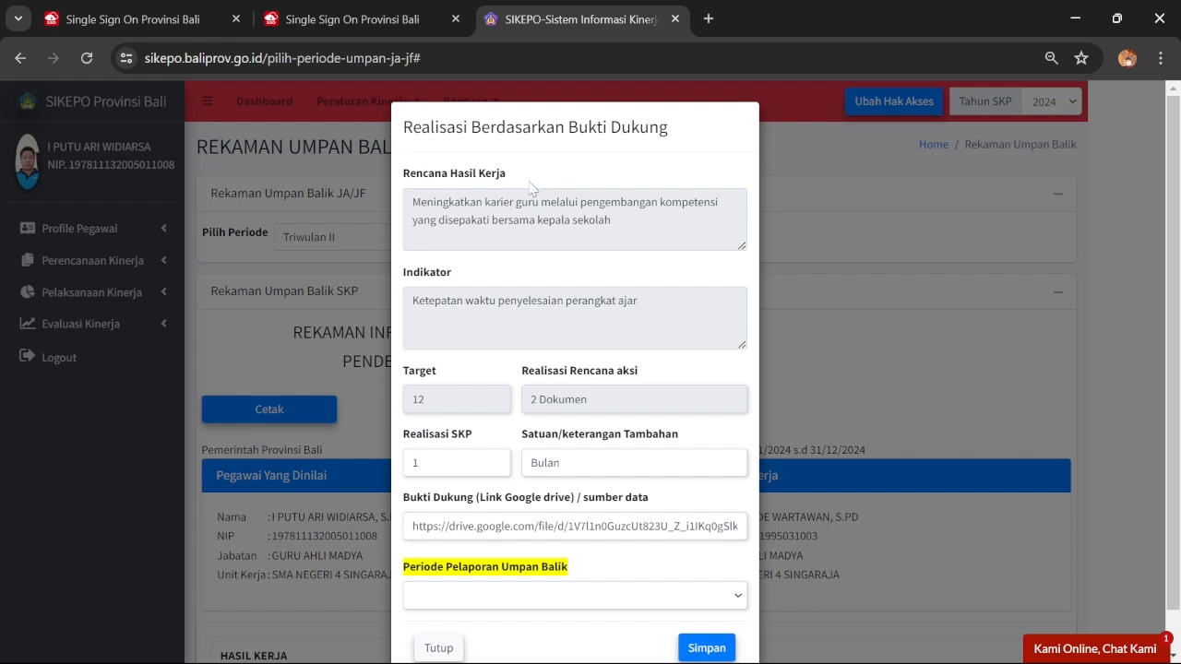
double_click(415, 462)
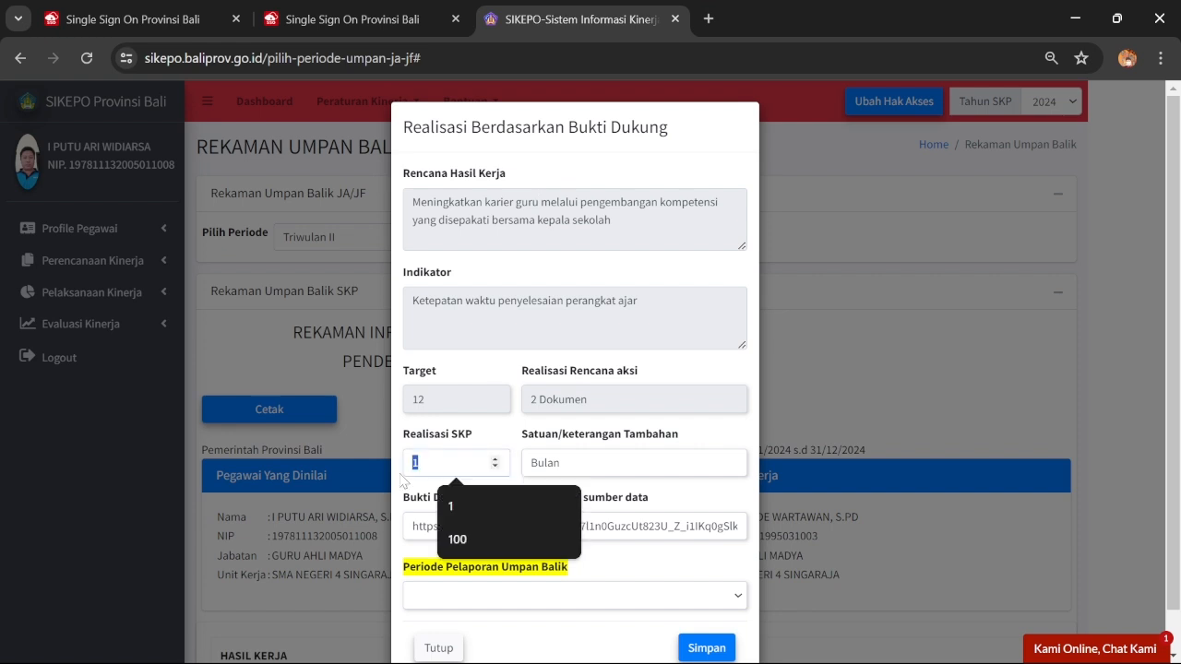
text(4)
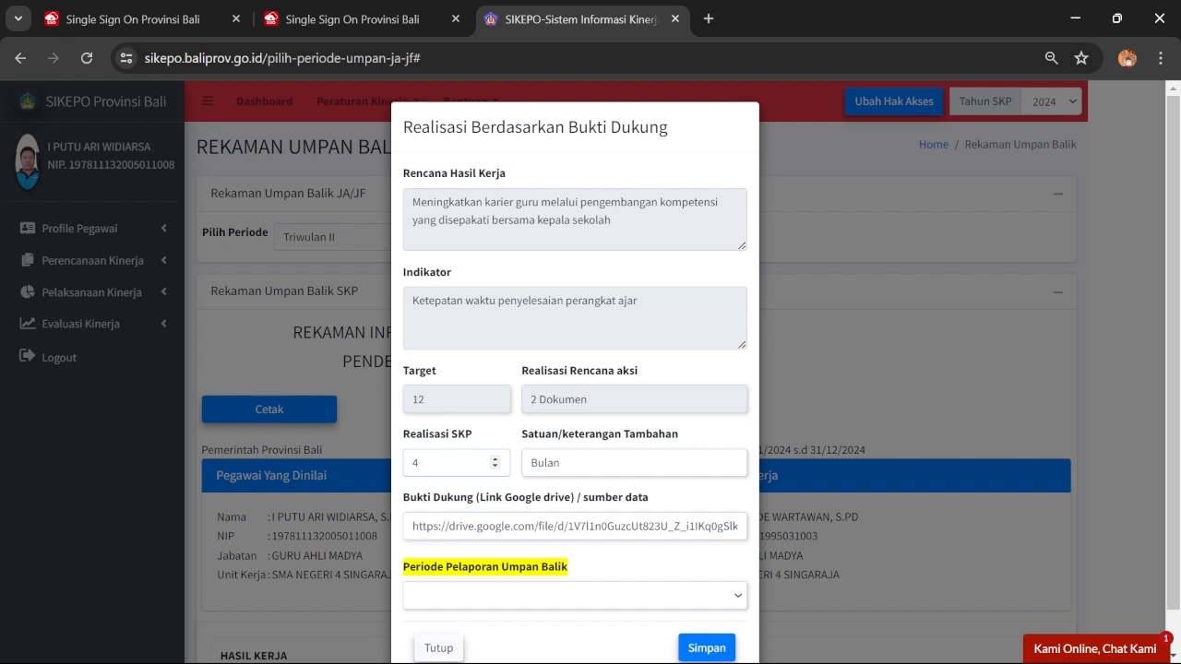
Paste the new Drive link into Bukti Dukung, choose Triwulan II, and save
mouse_move(722, 646)
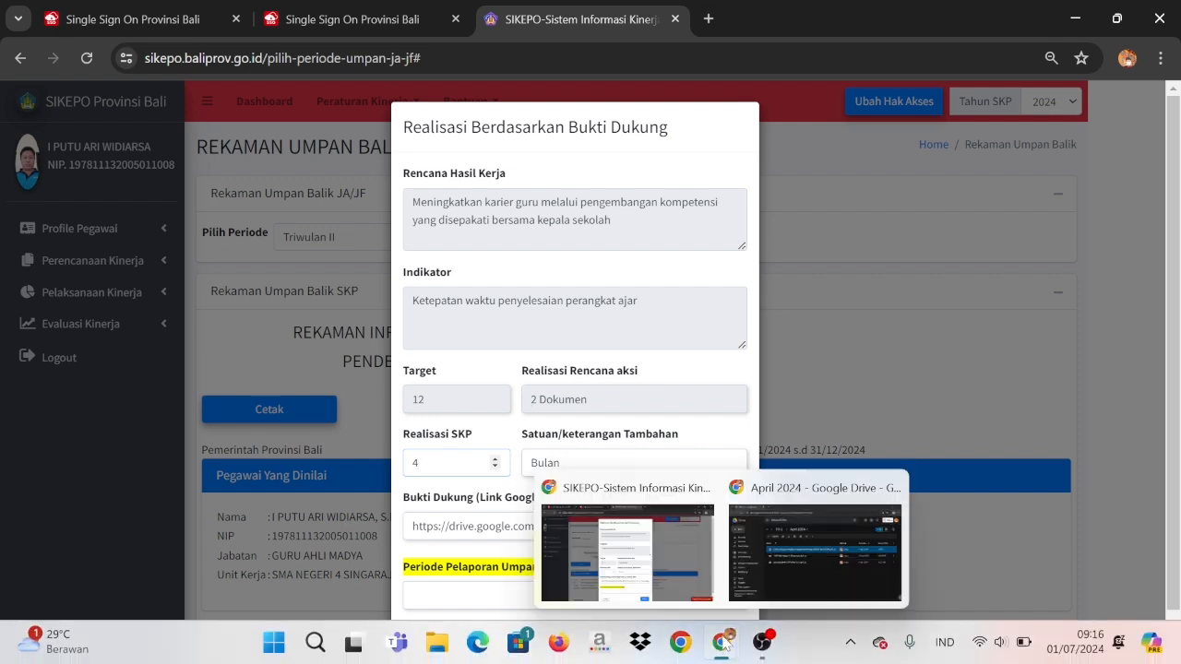
click(781, 570)
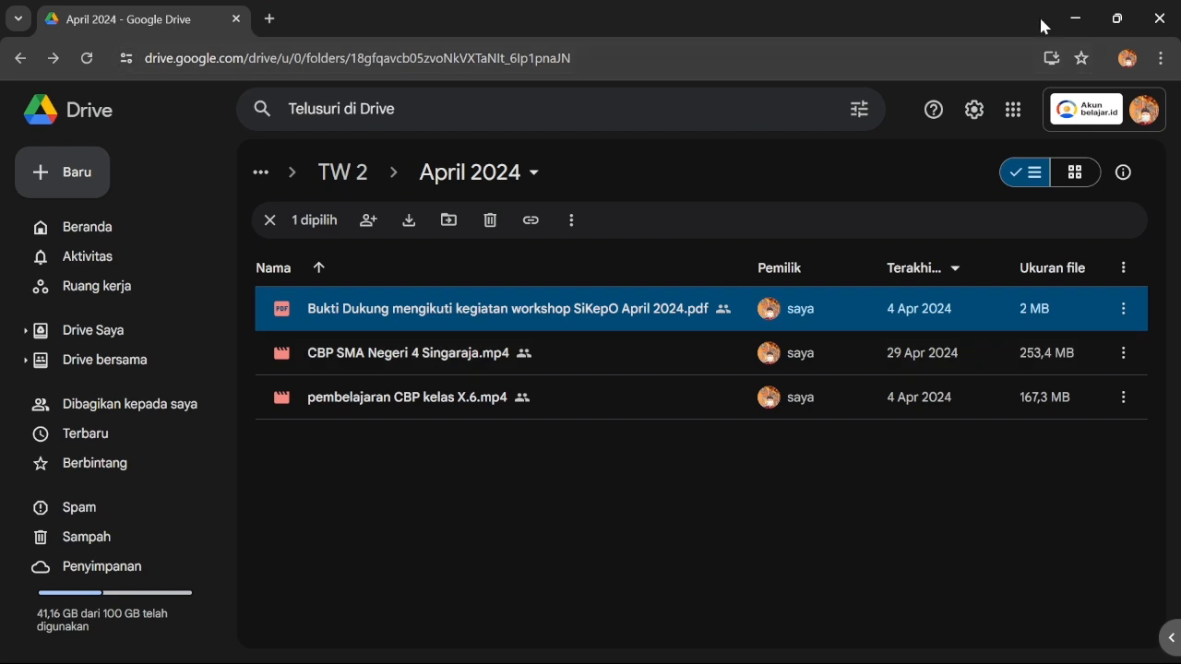
click(1070, 18)
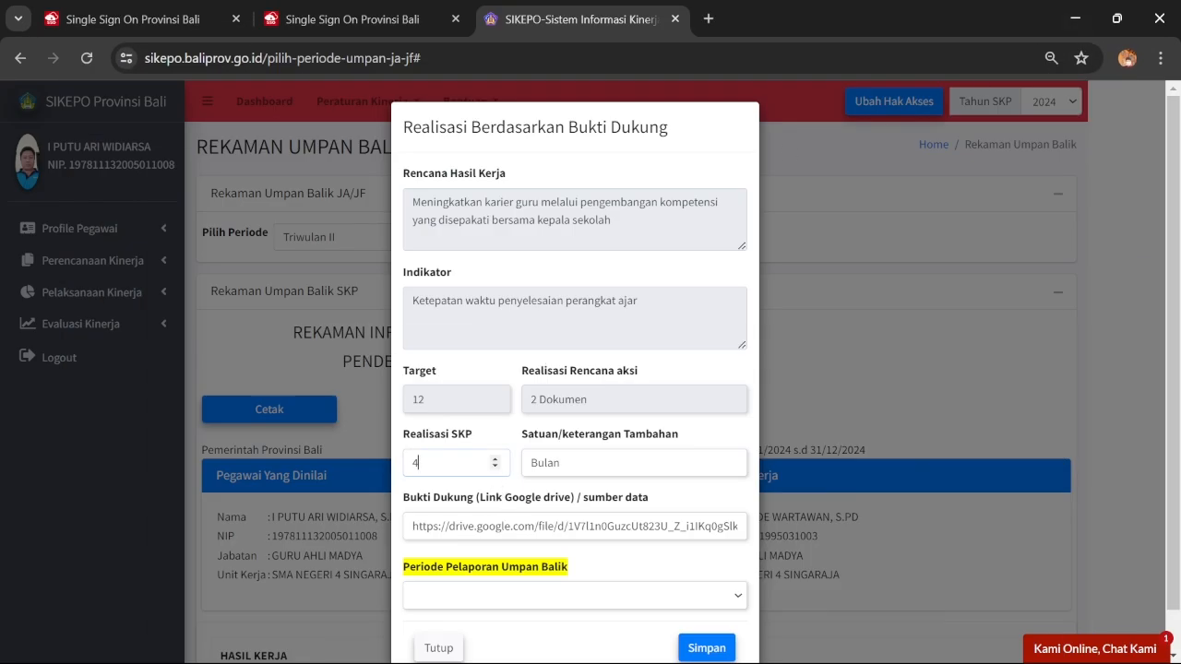
click(500, 519)
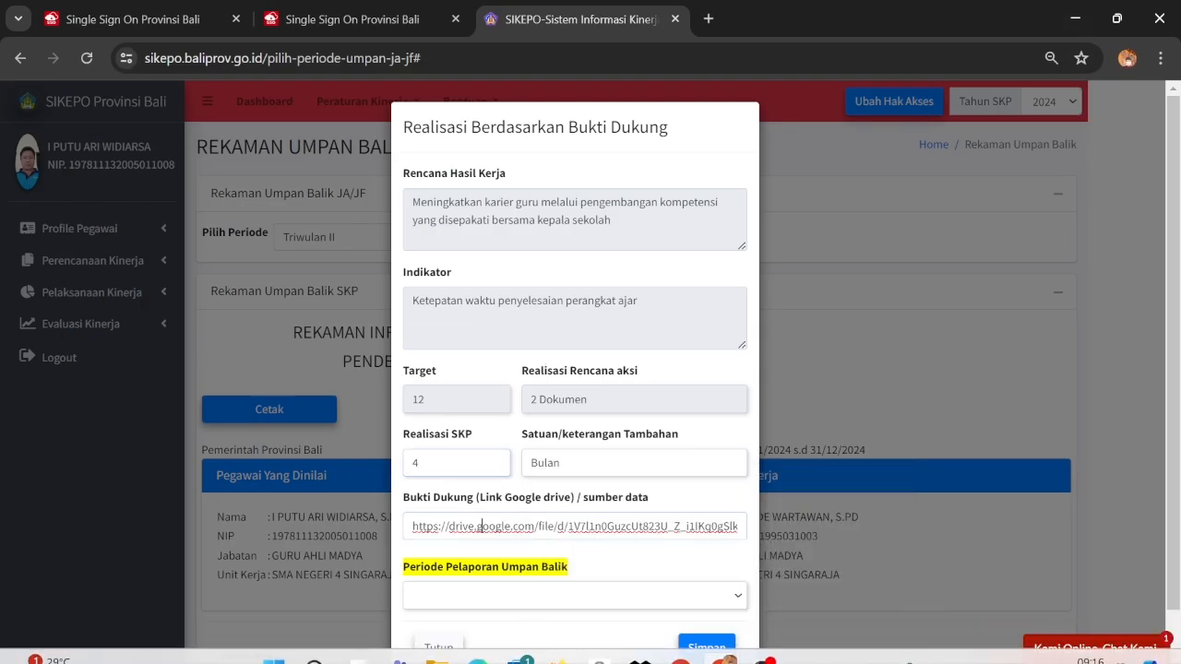
key(ctrl+a)
key(ctrl+v)
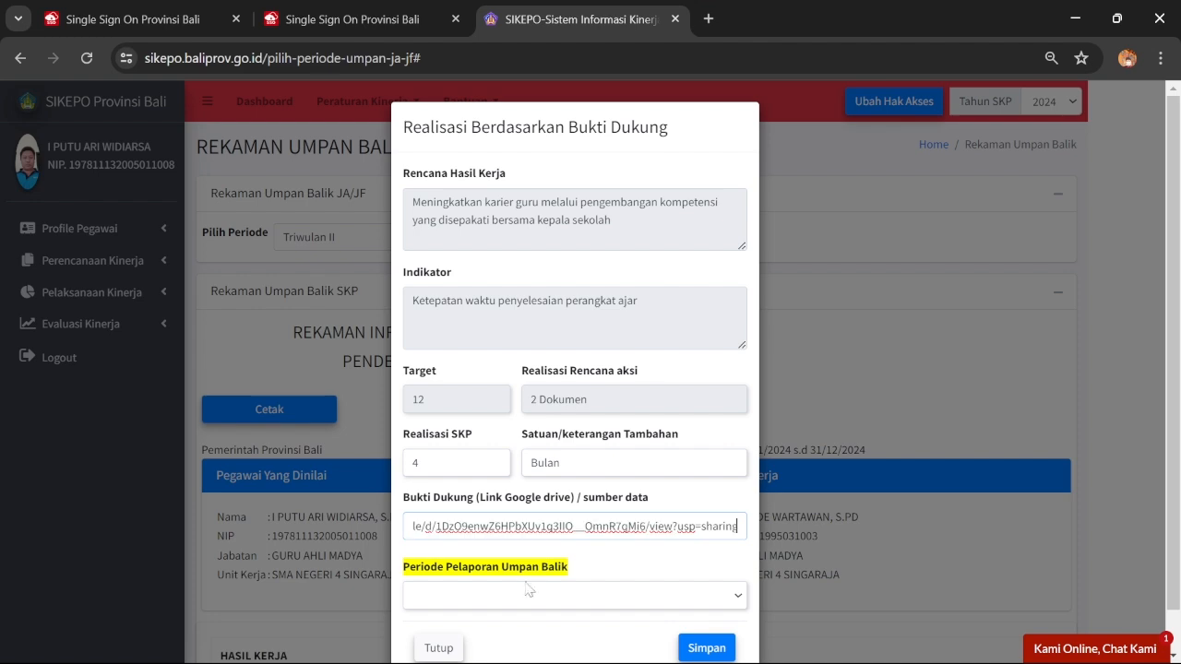
click(531, 595)
click(534, 648)
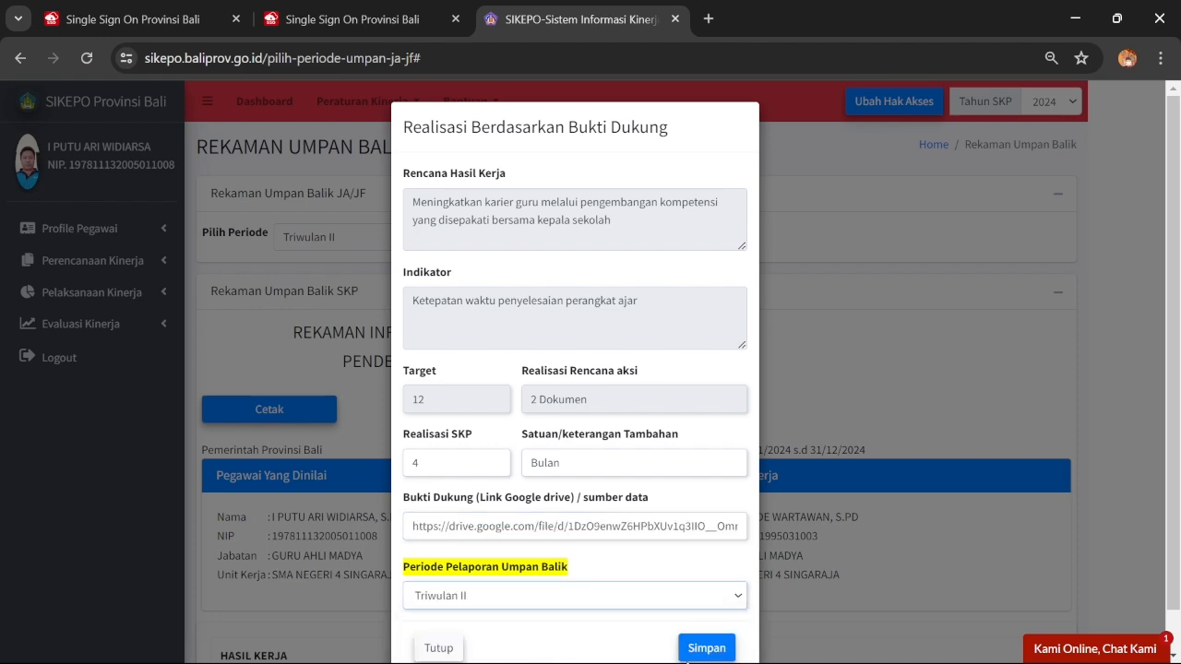
click(698, 651)
click(590, 461)
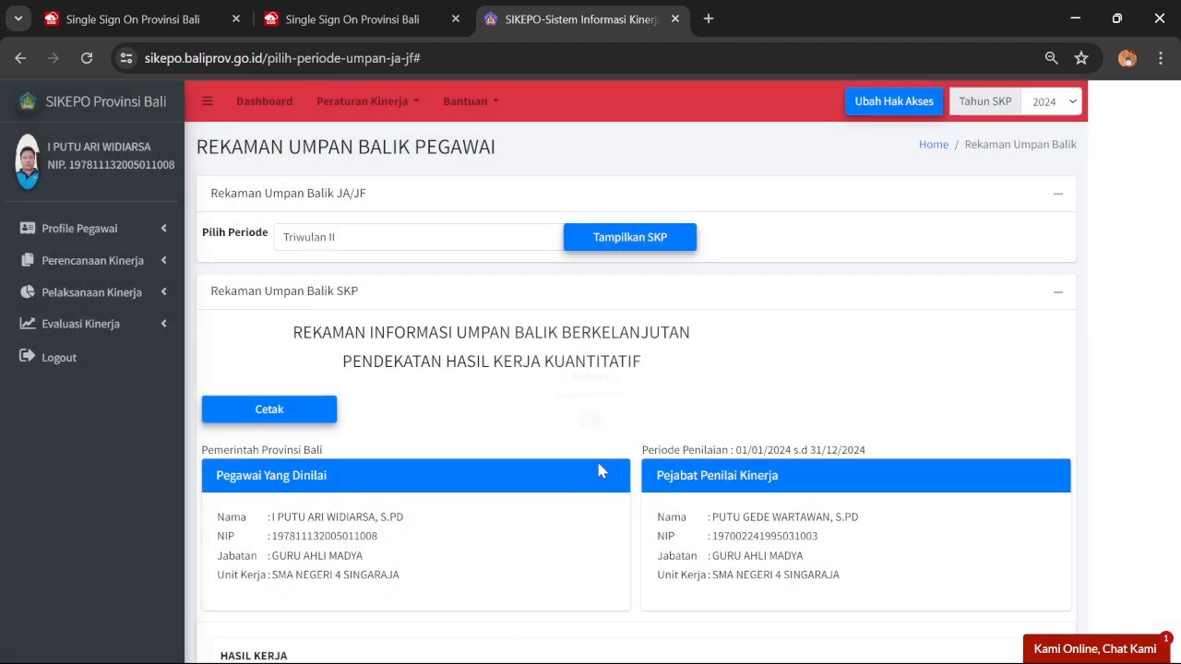
scroll(729, 276, down, 9)
Open item 3's Kuantitas realisation form and enter 3 Dokumen
scroll(753, 213, down, 5)
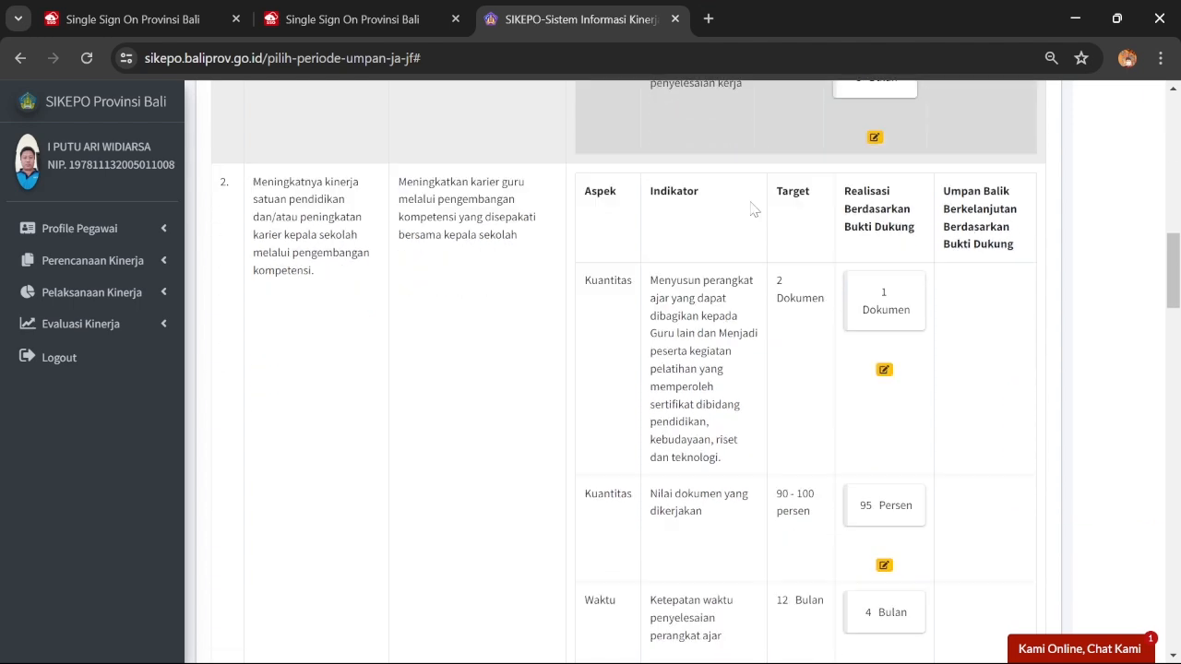
scroll(754, 195, down, 3)
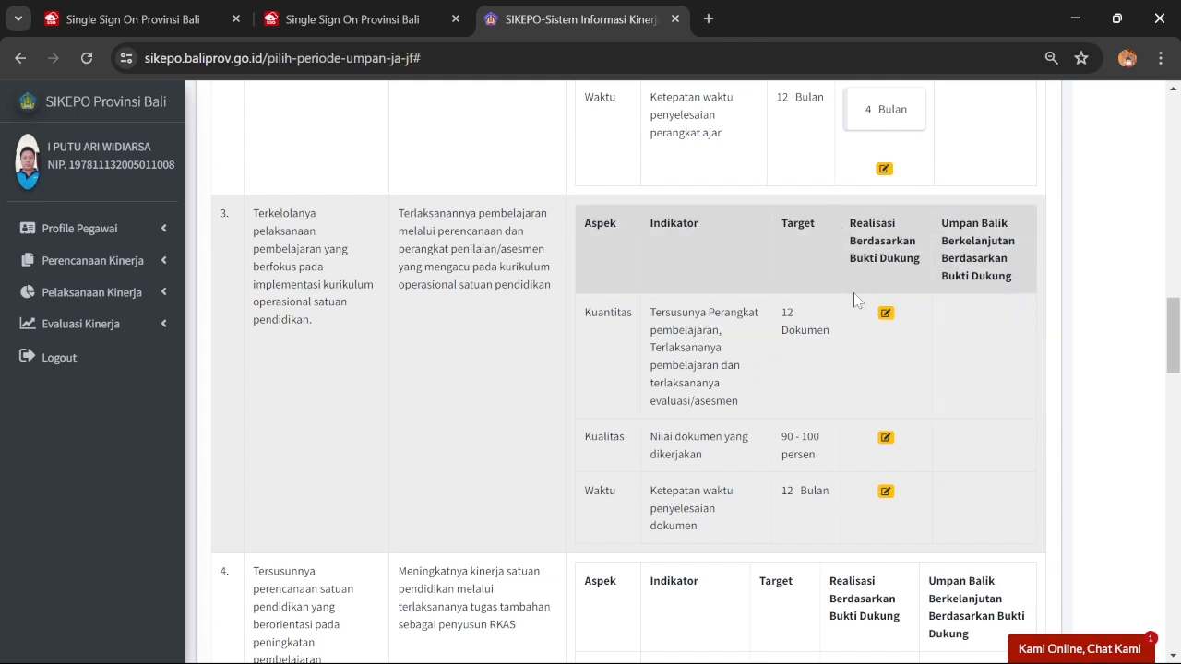
click(886, 314)
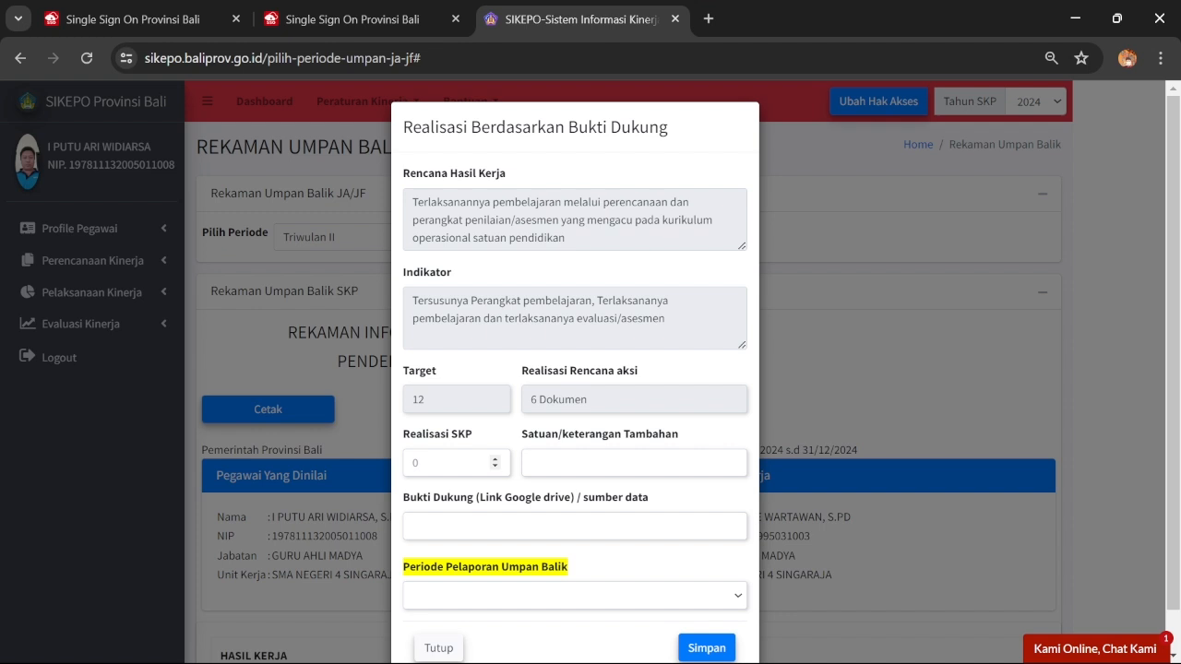
click(426, 463)
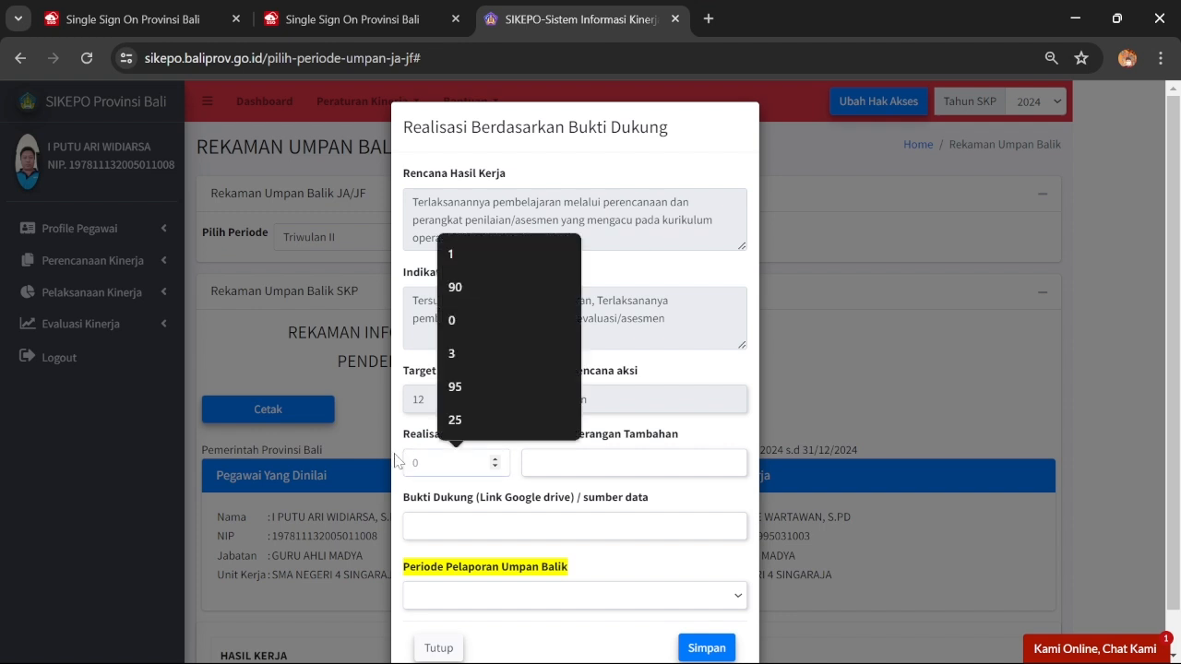
text(3)
click(609, 463)
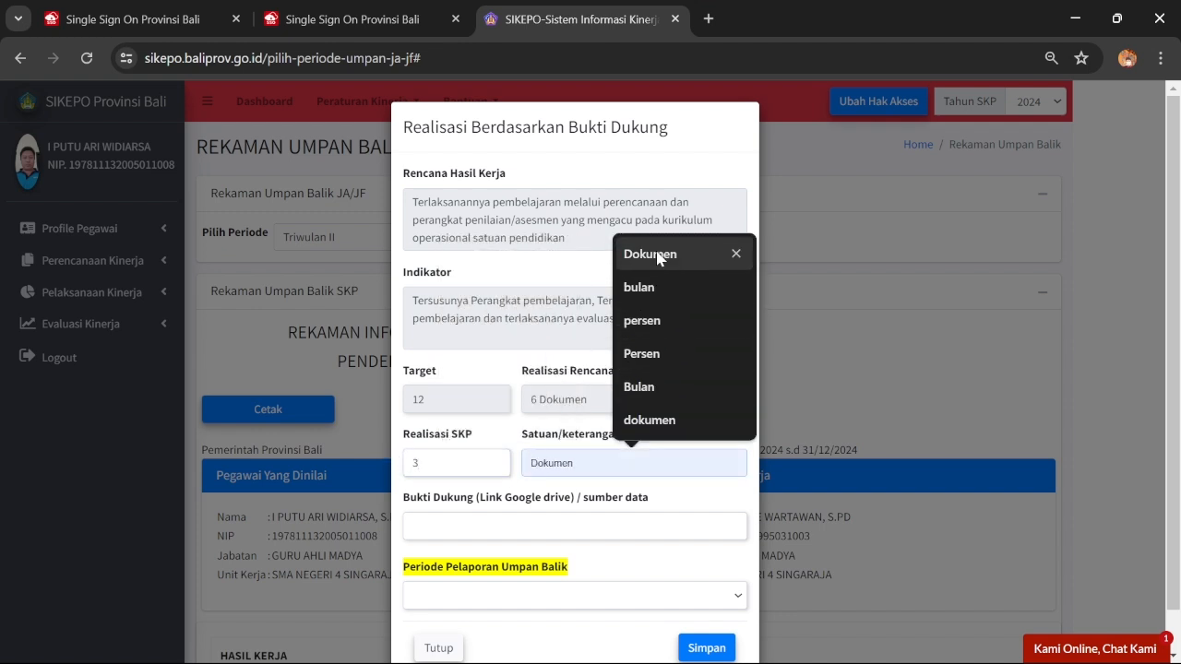
click(650, 254)
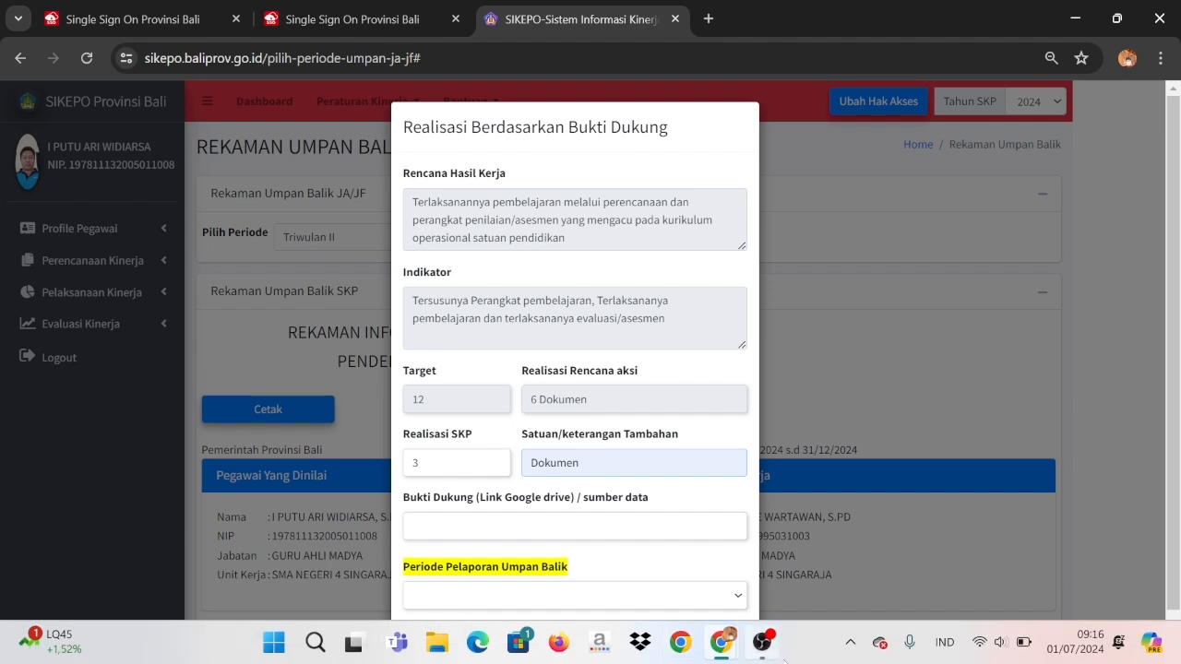
Go back up to SIKEPO 2024 in Drive and copy the TW 2 folder's share link
mouse_move(732, 639)
click(790, 560)
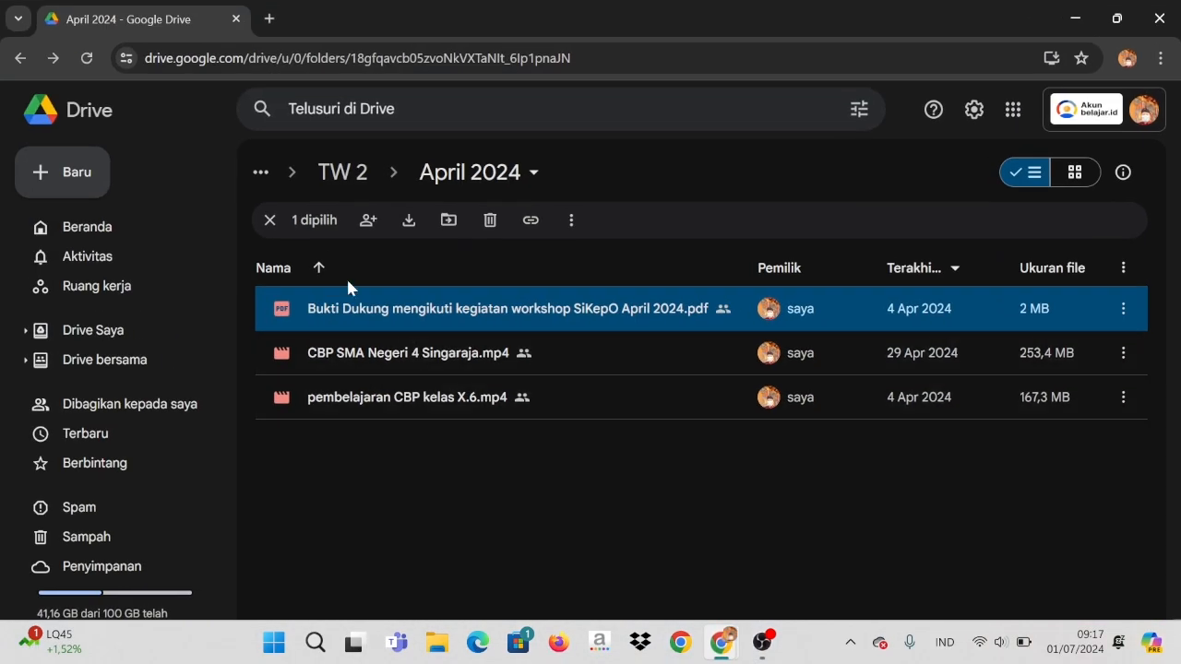
click(20, 58)
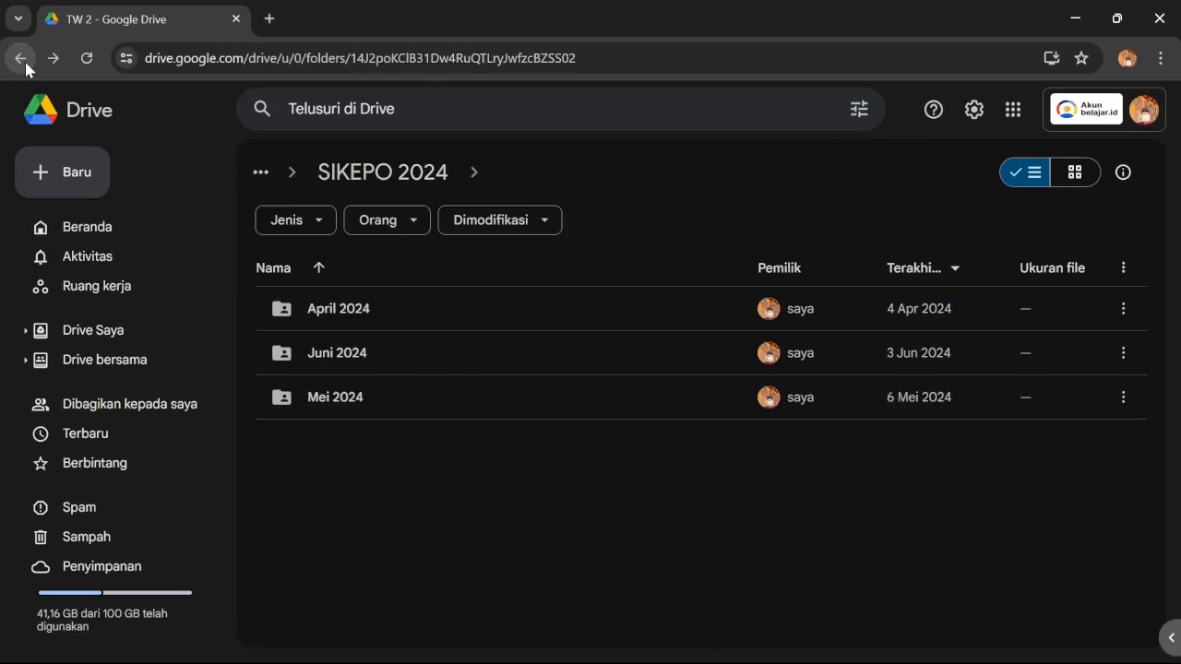
click(20, 58)
click(340, 306)
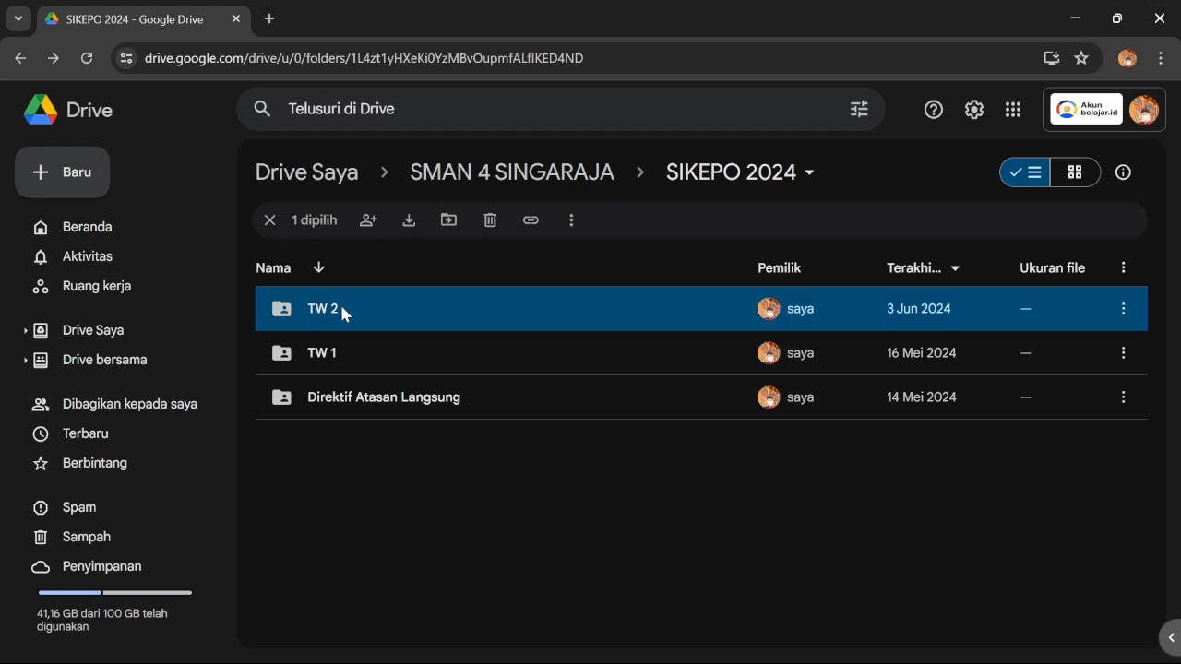
right_click(341, 305)
mouse_move(461, 448)
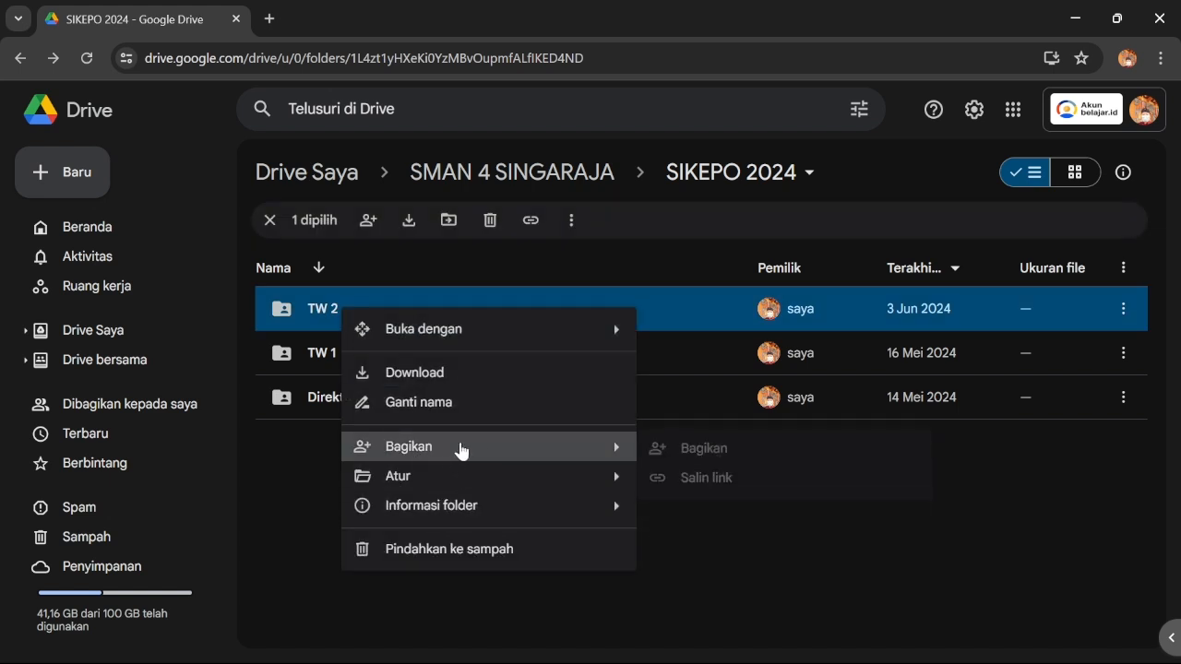
click(706, 450)
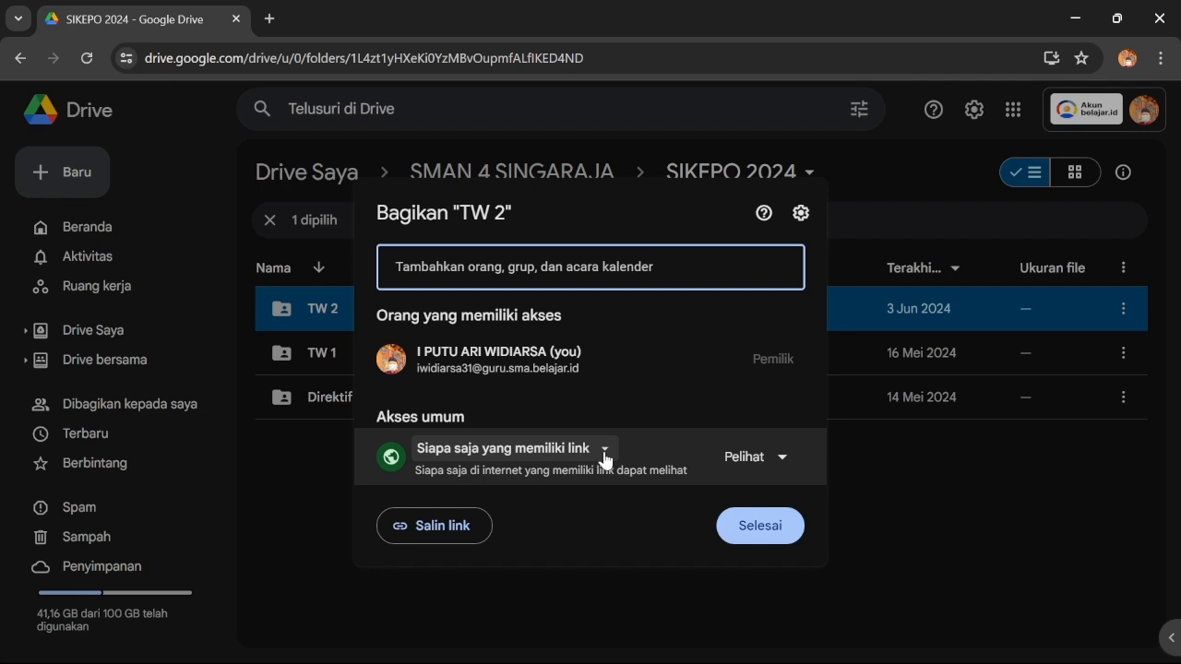
click(422, 525)
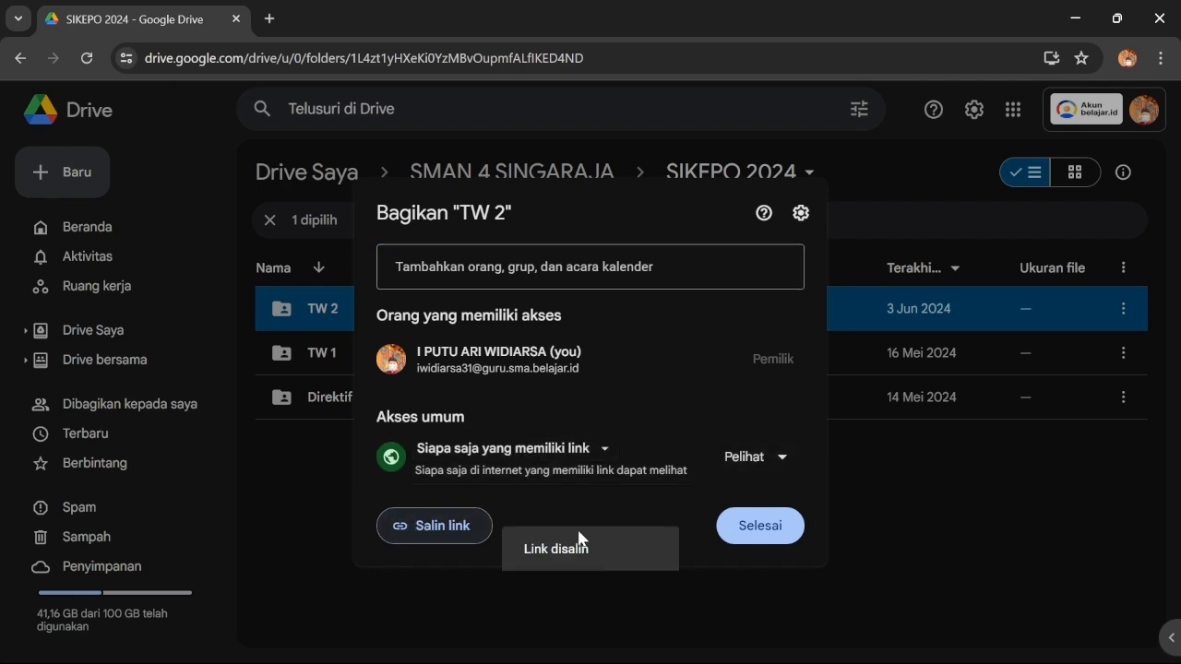
click(759, 525)
Paste the TW 2 folder link into Bukti Dukung, choose Triwulan II, and save 3 Dokumen
click(1077, 15)
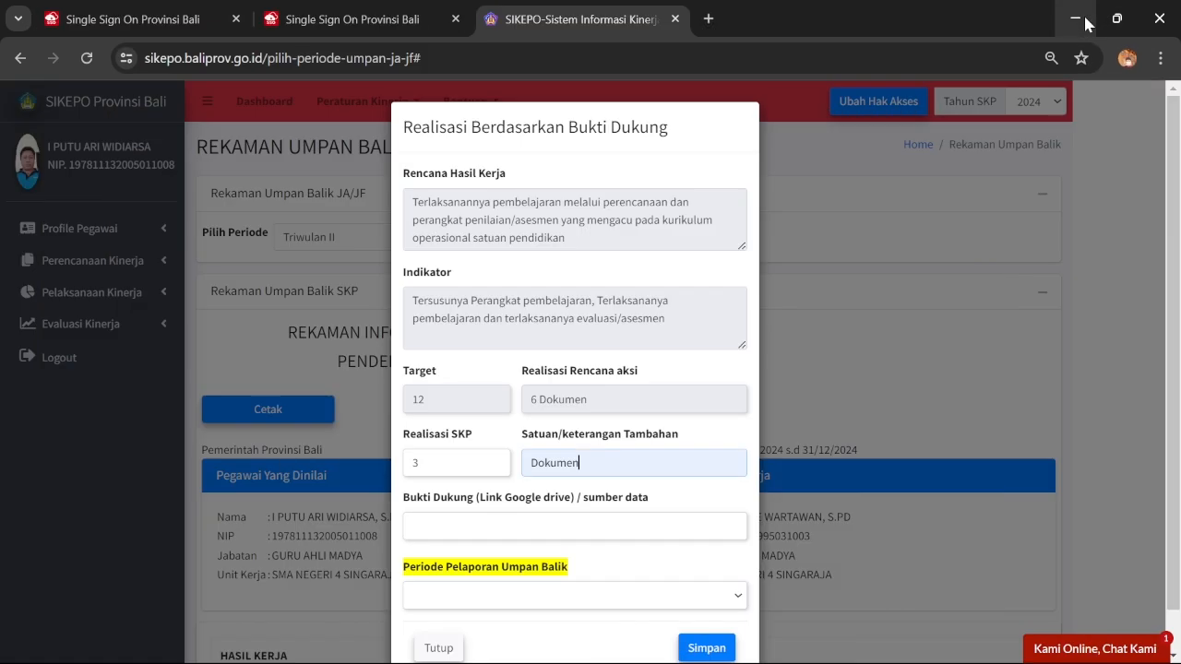
click(513, 526)
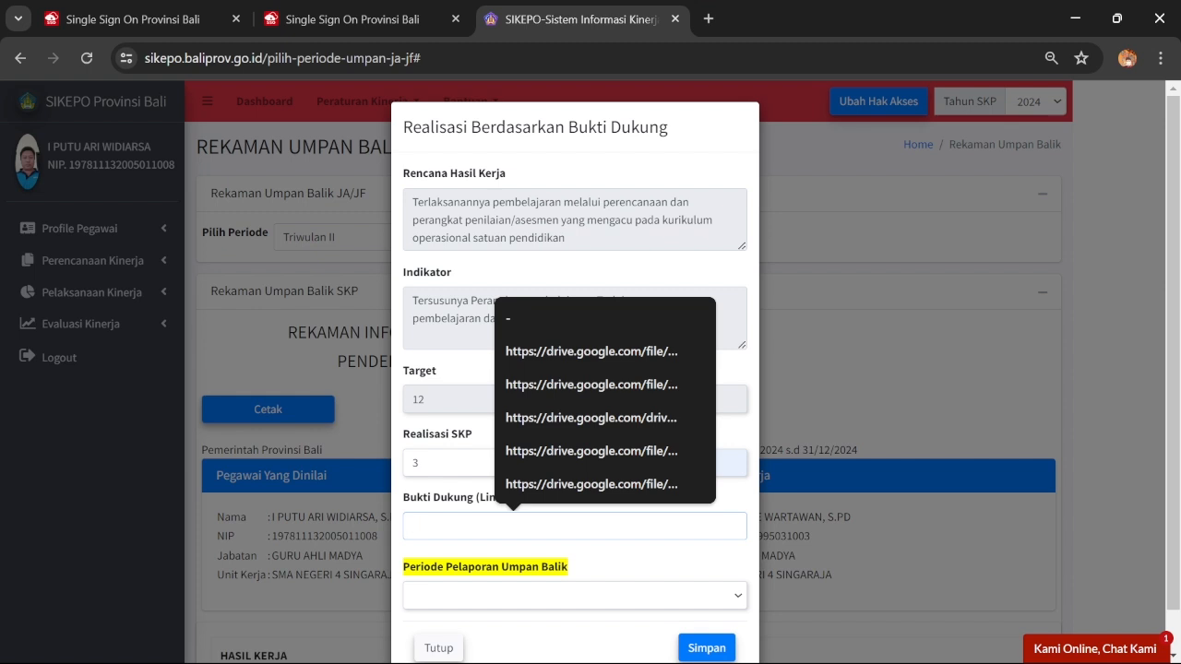
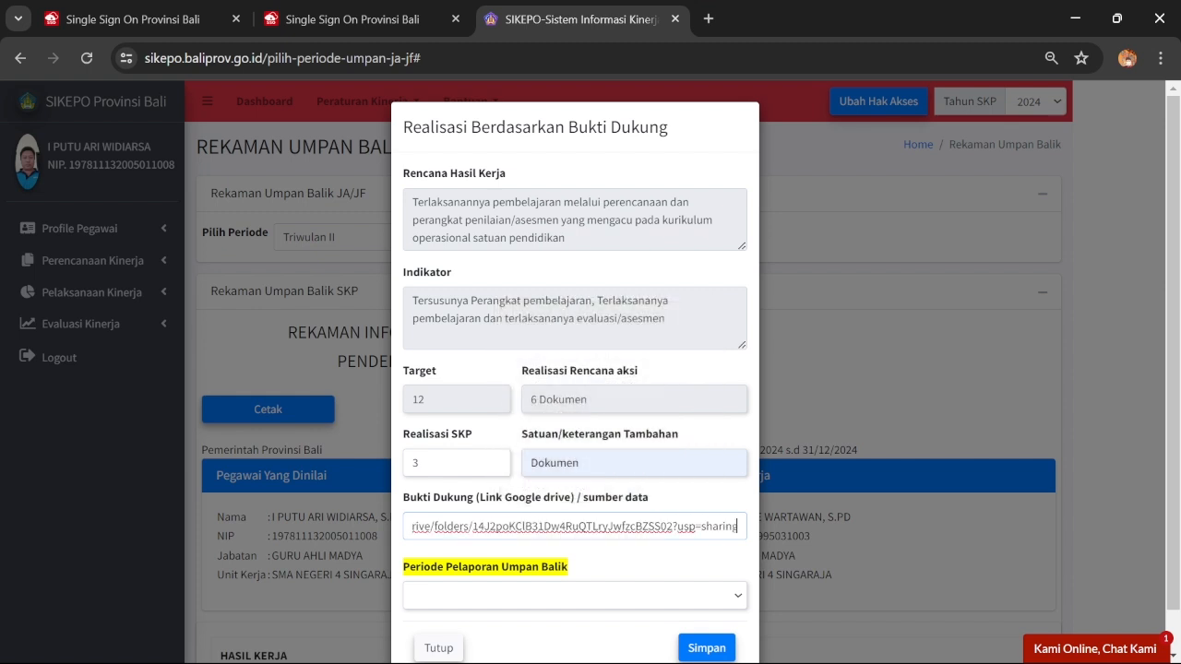
click(537, 595)
click(531, 643)
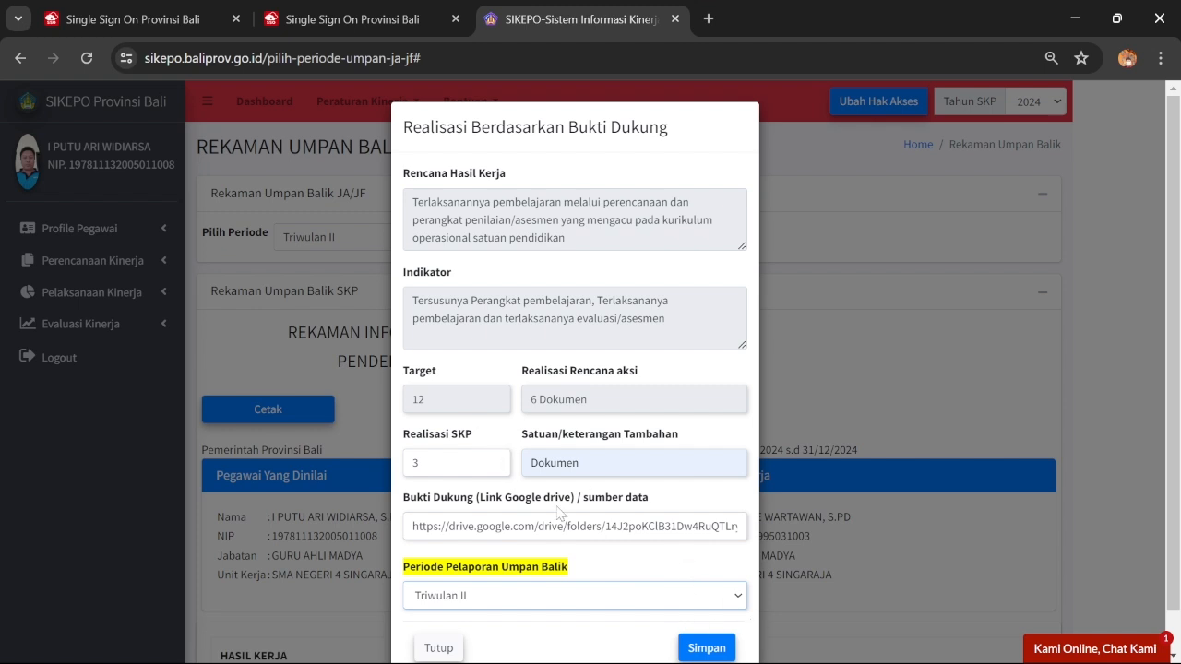
click(707, 649)
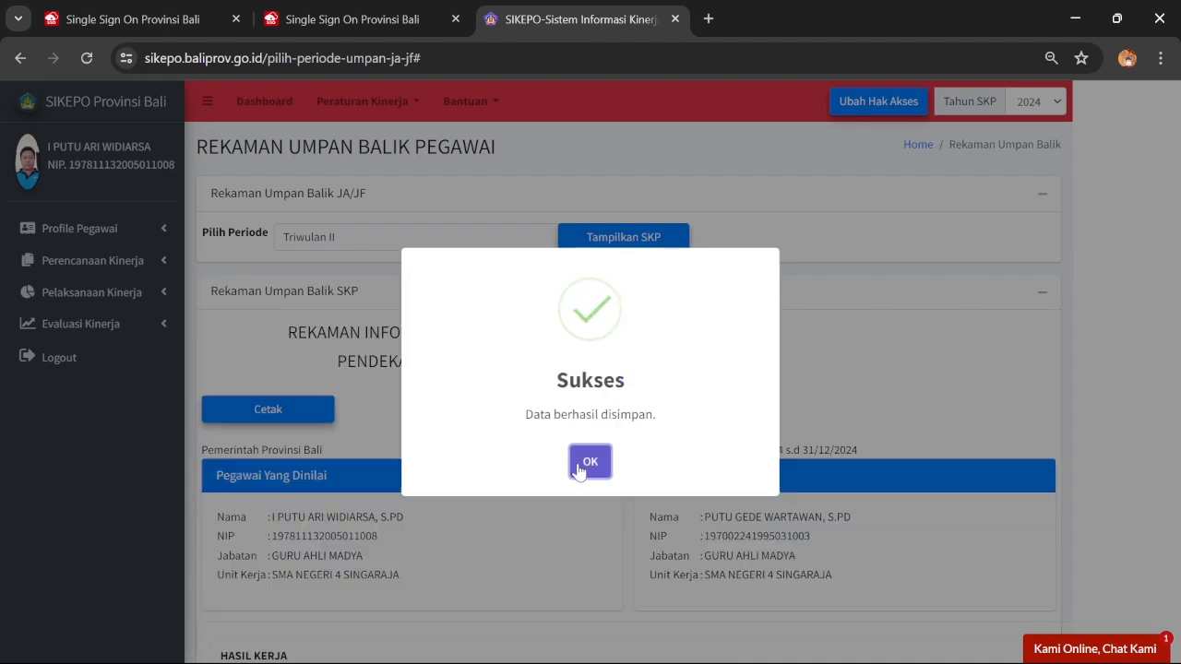
click(588, 464)
scroll(607, 378, down, 1)
scroll(607, 378, down, 3)
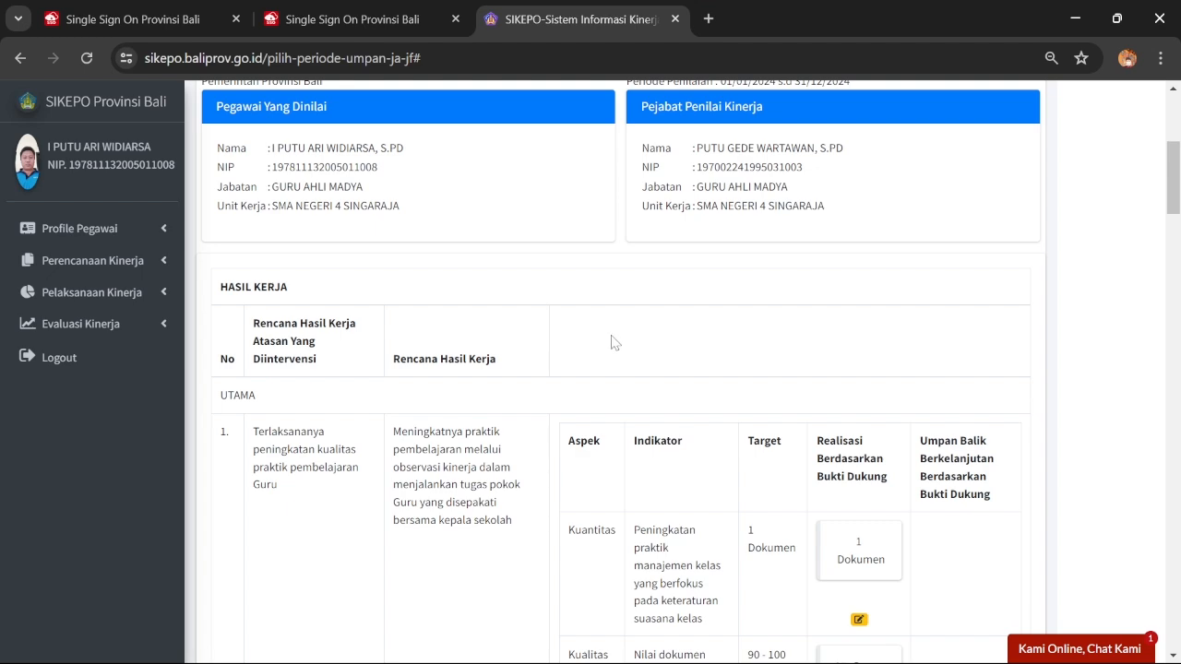
Open item 3's Nilai dokumen yang dikerjakan realisation and enter 95 Persen
scroll(678, 309, down, 9)
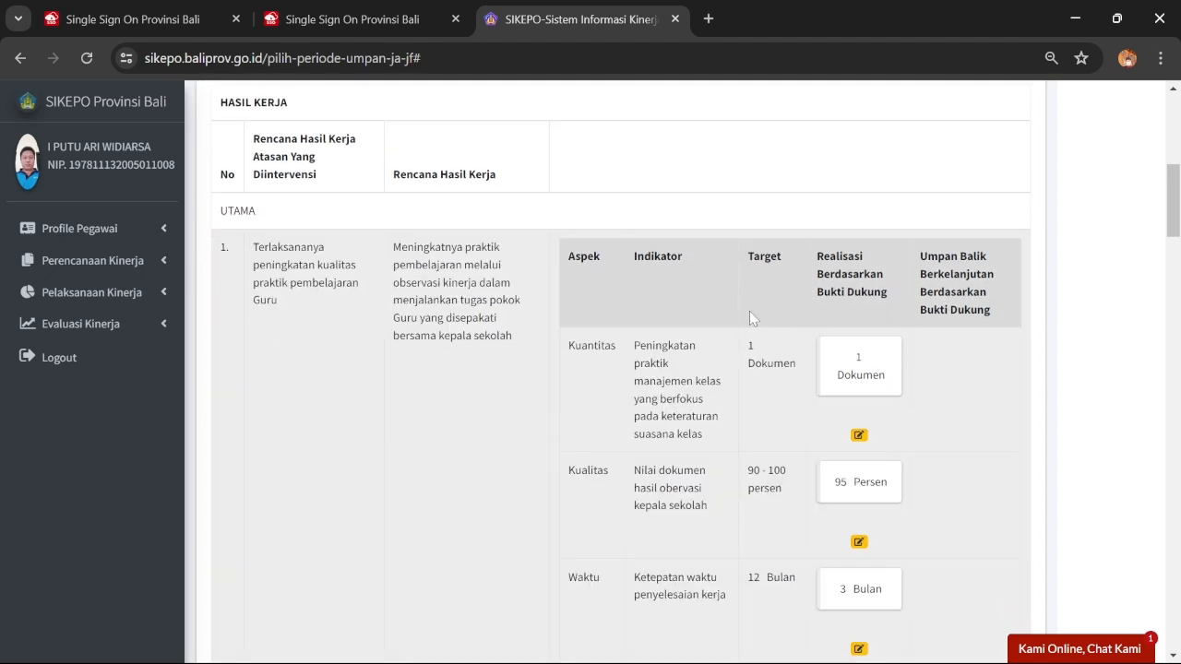
scroll(767, 271, down, 5)
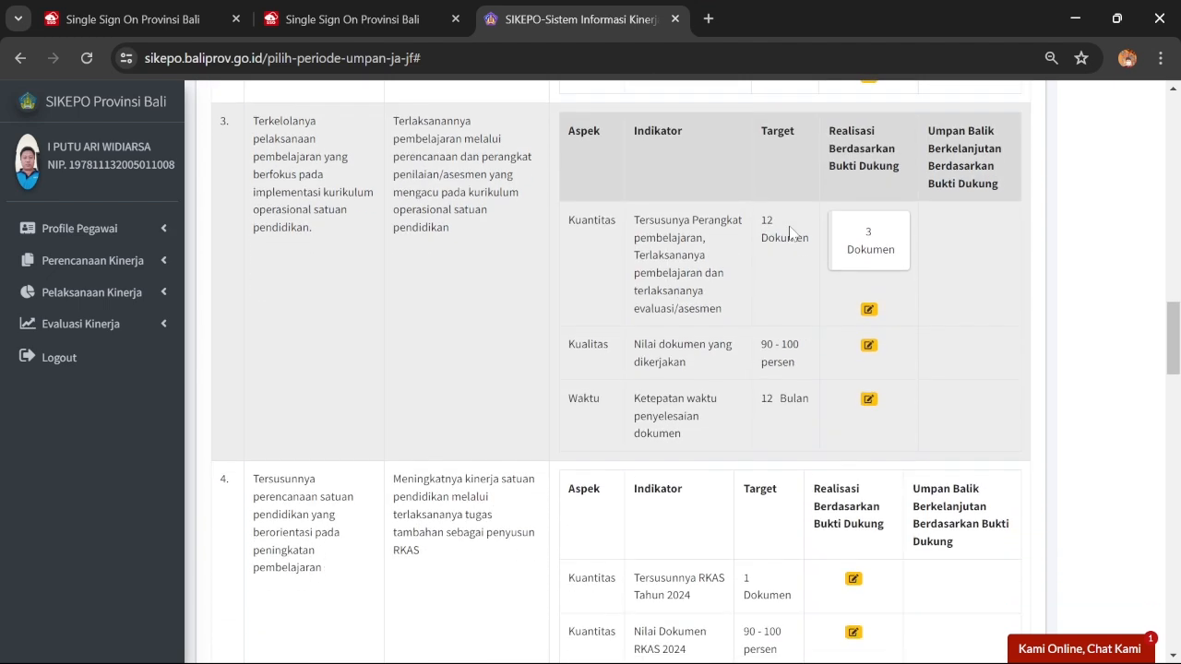
click(868, 345)
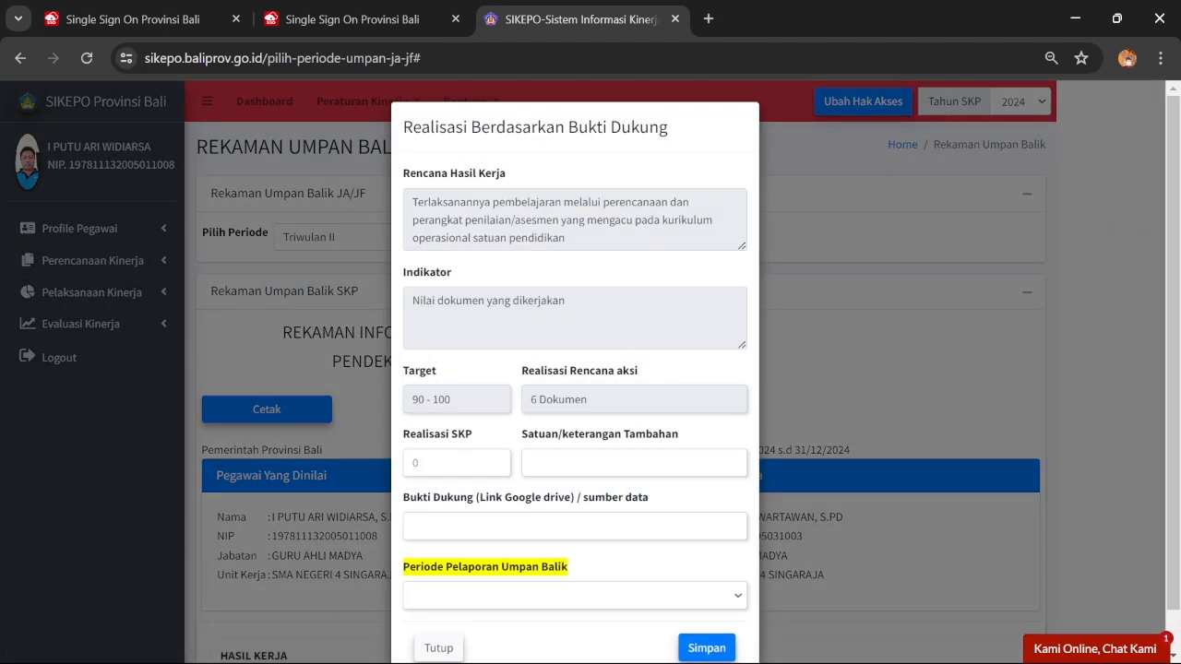
click(456, 462)
text(9)
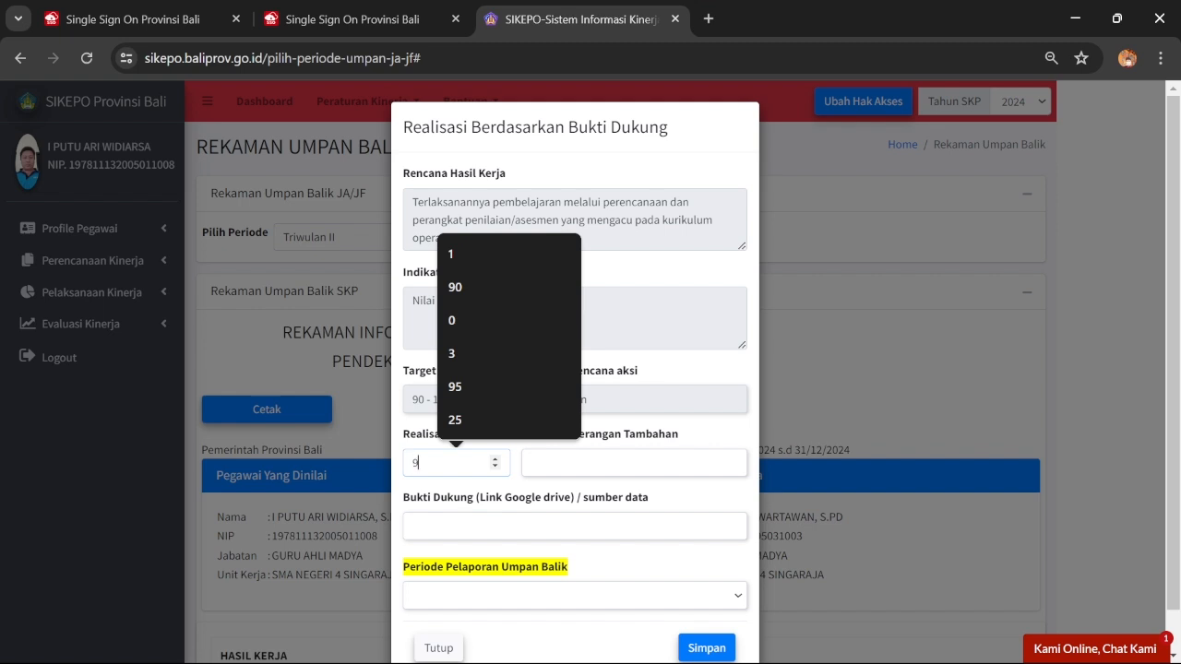
text(5)
click(531, 463)
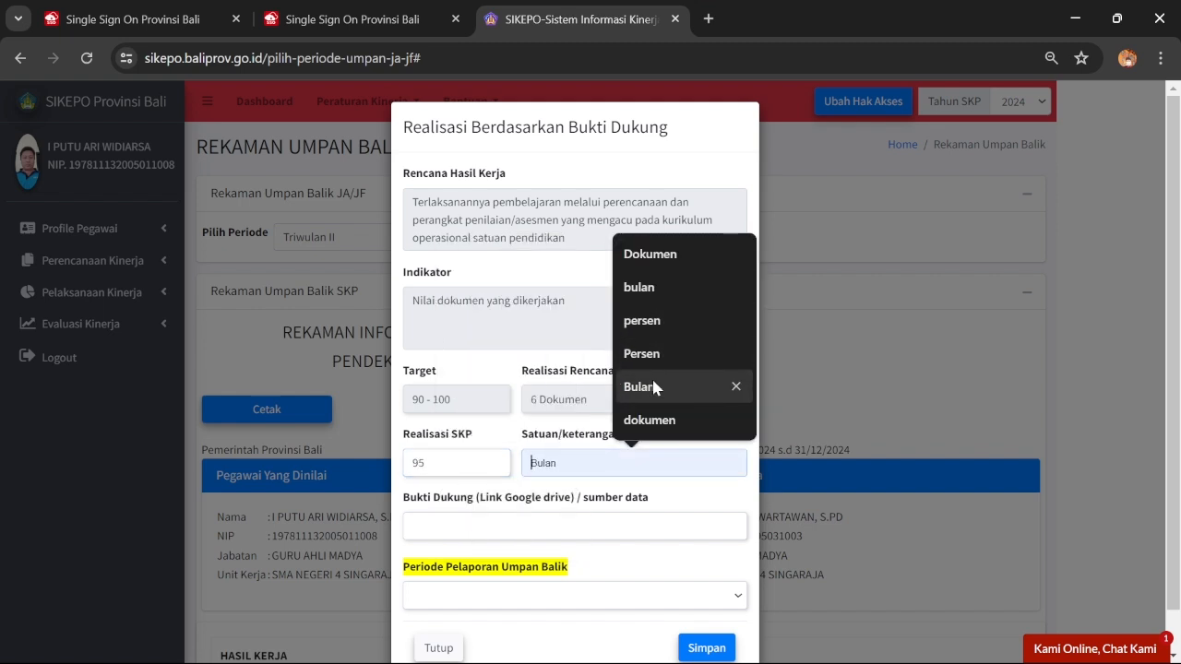
click(659, 353)
Fill Bukti Dukung with the suggested Drive folder link, choose Triwulan II, and save
click(555, 526)
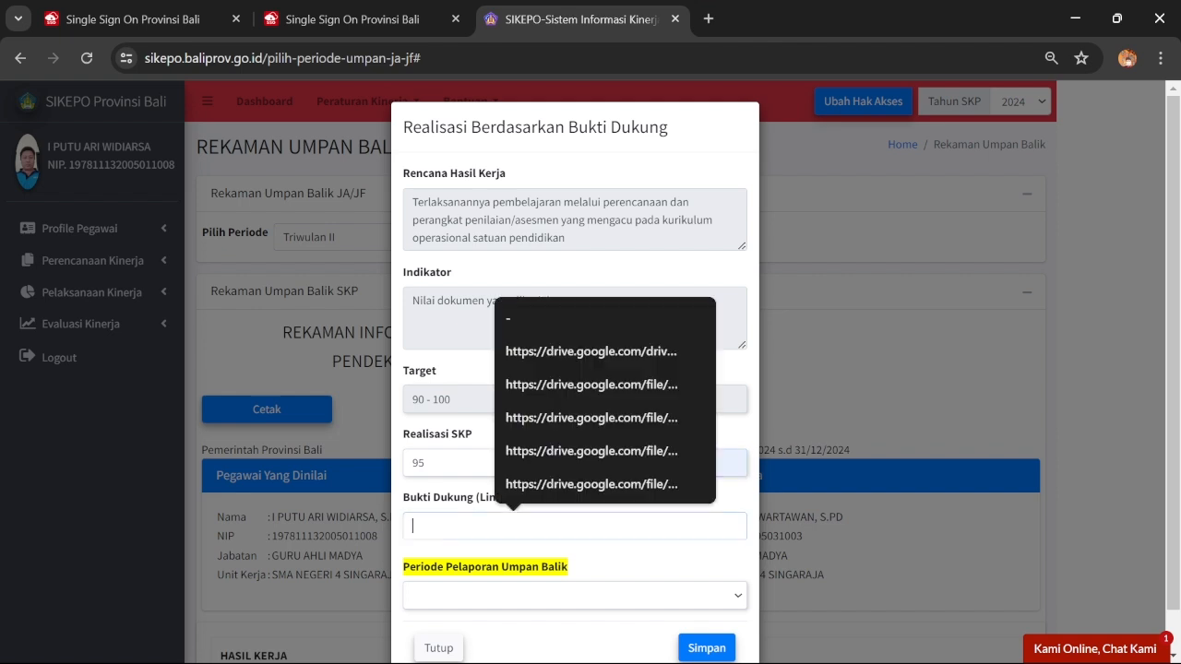
click(590, 351)
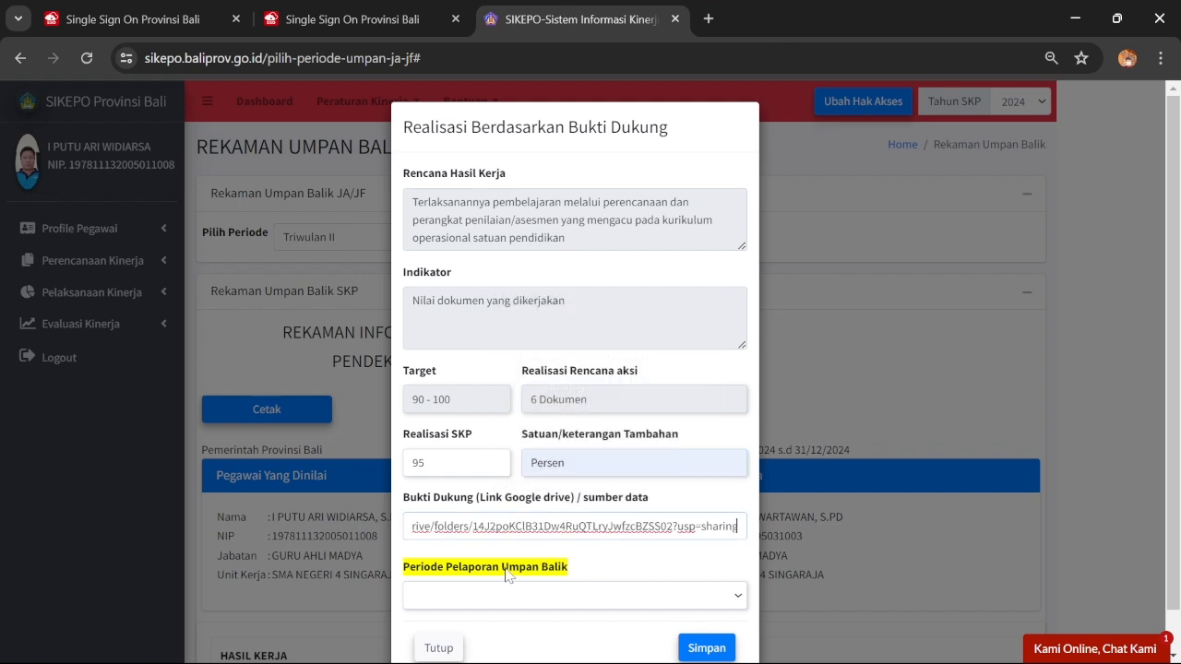
click(506, 595)
click(474, 650)
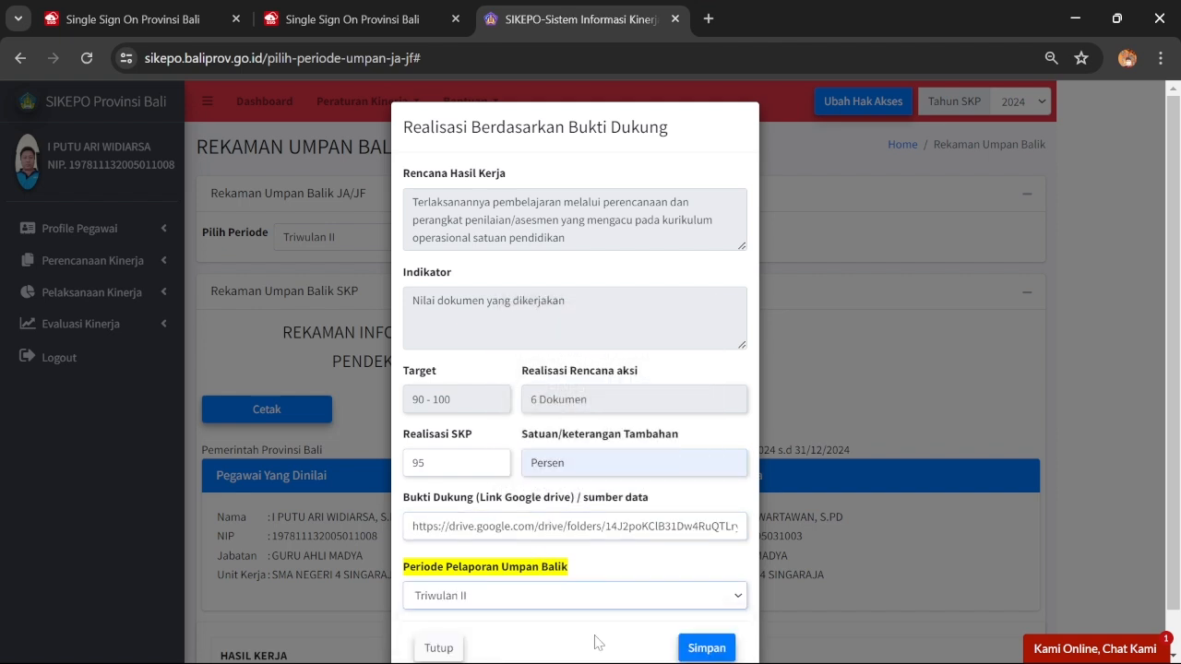
click(692, 647)
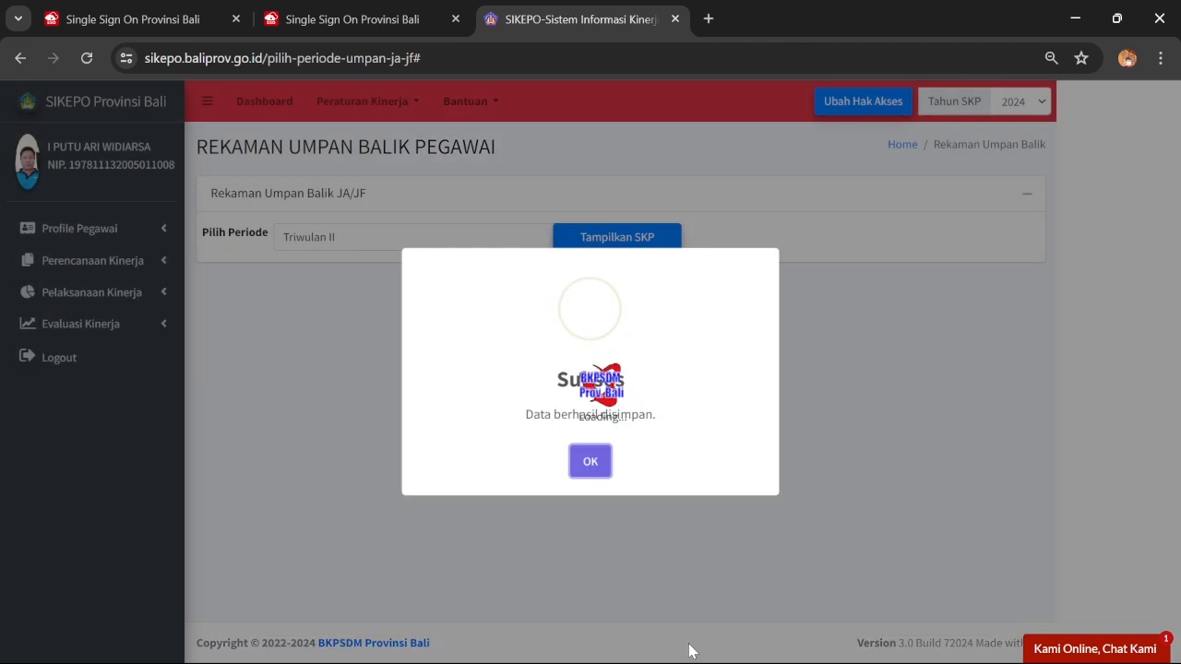
click(582, 467)
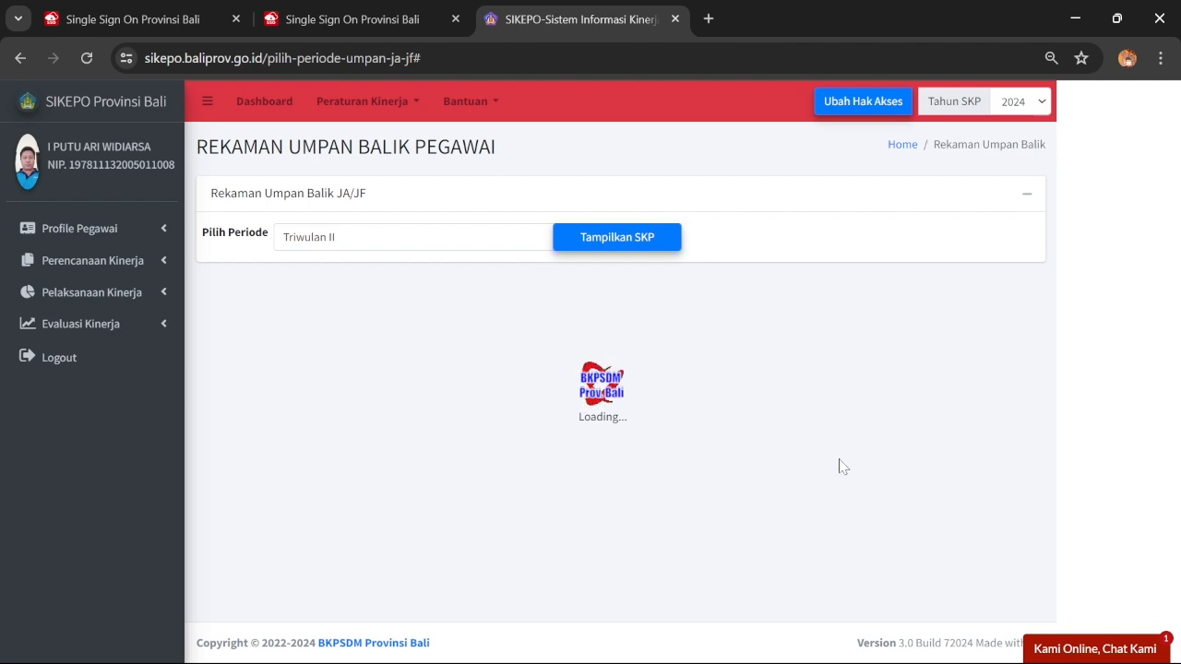
Reload the feedback page and display the SKP report for Triwulan II
click(88, 60)
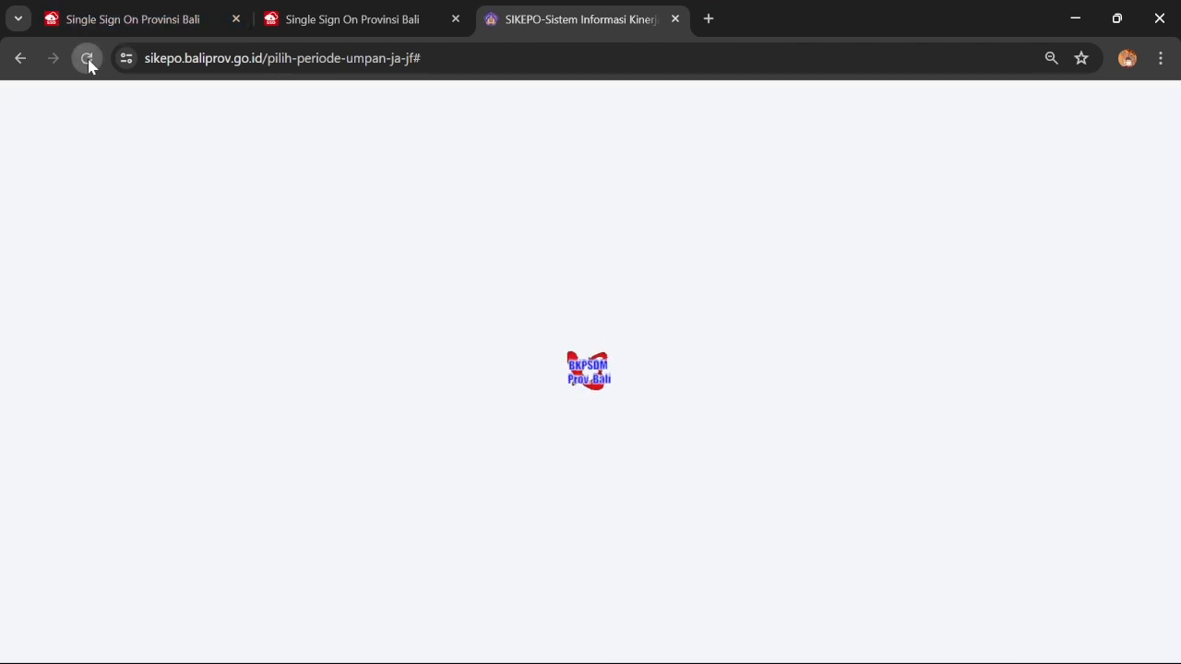
click(491, 248)
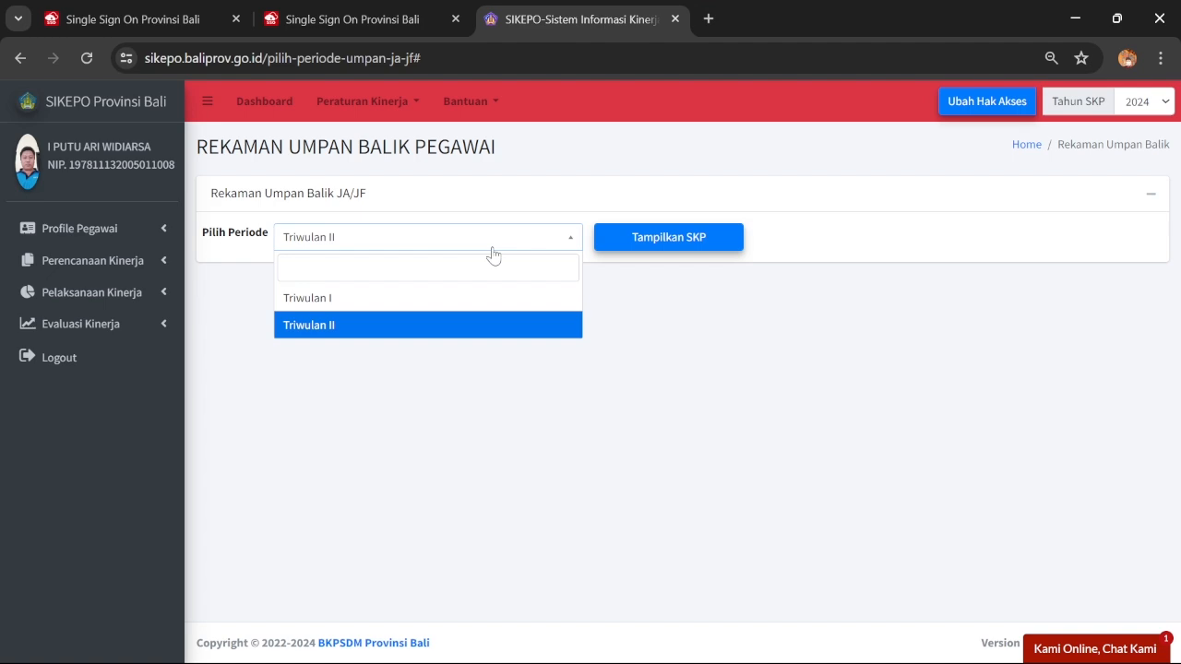
click(658, 242)
scroll(747, 392, down, 5)
scroll(747, 392, down, 10)
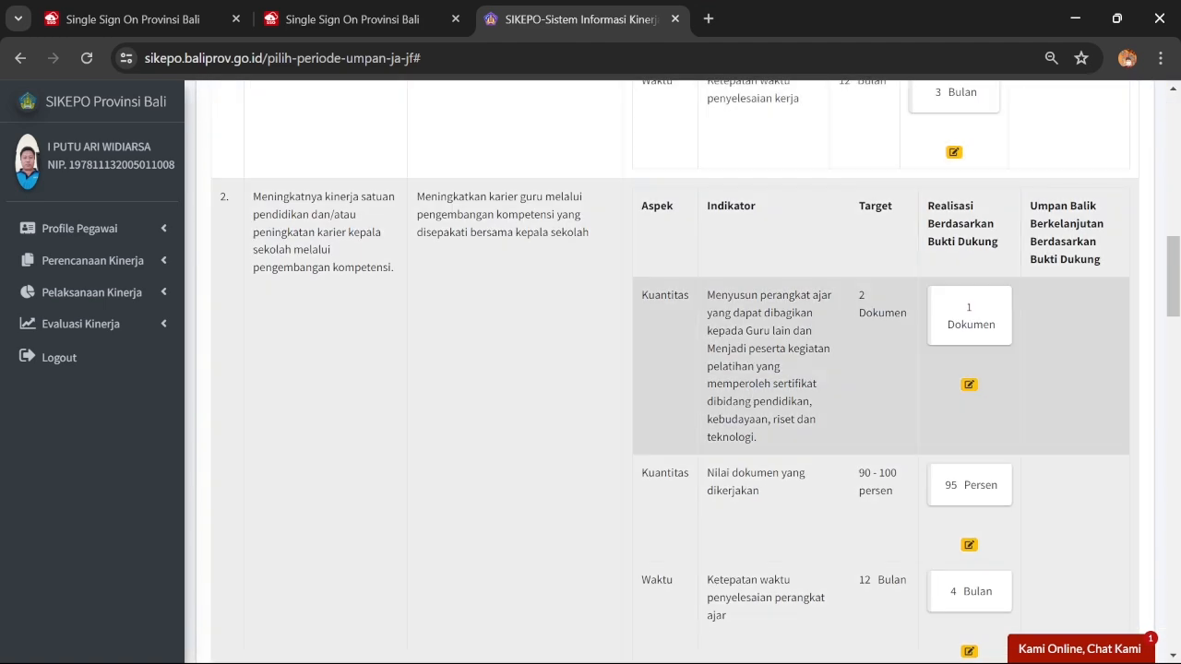
scroll(855, 338, down, 1)
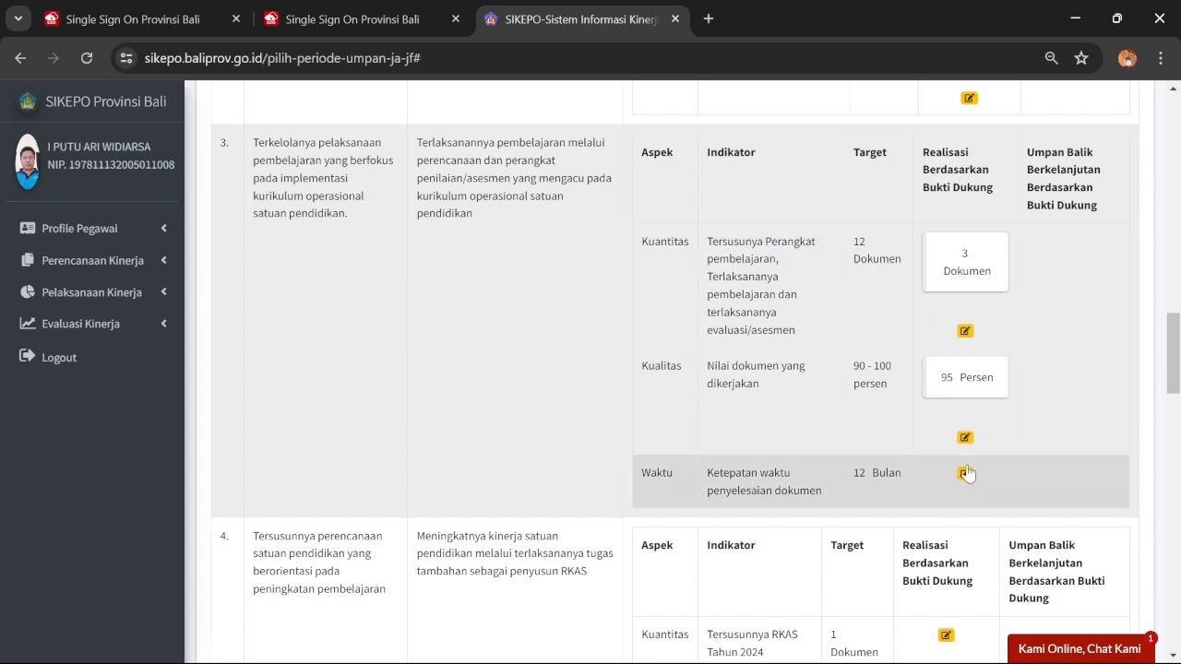
Open the document-timeliness realisation form and enter 6 Bulan
click(964, 473)
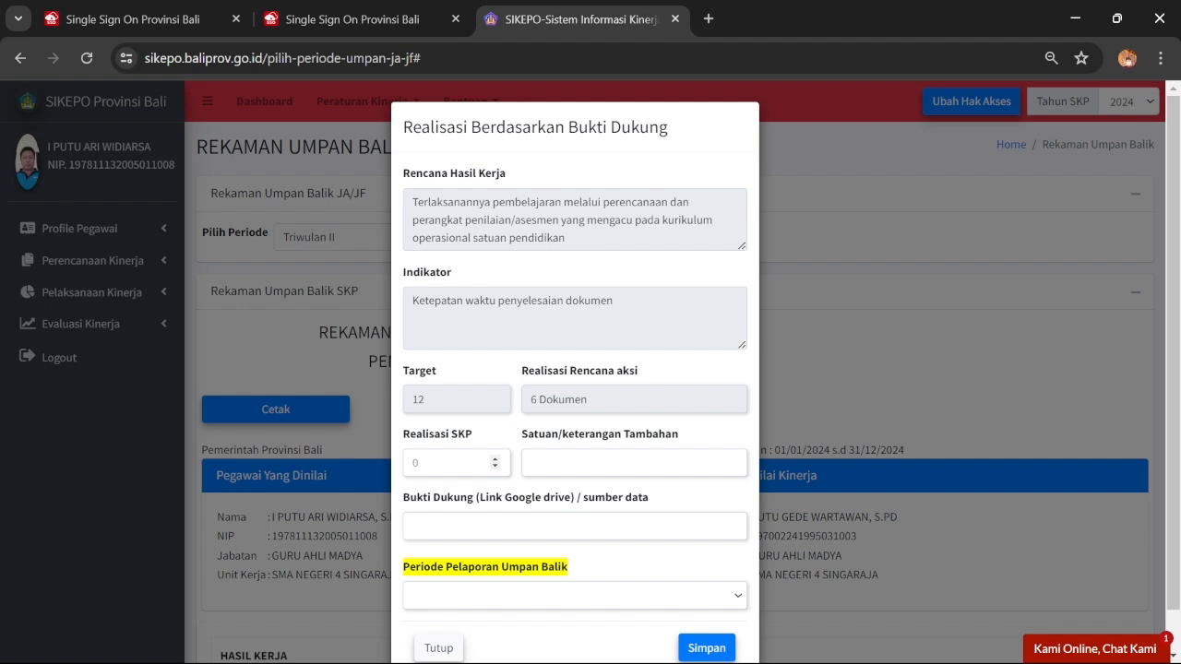
click(408, 467)
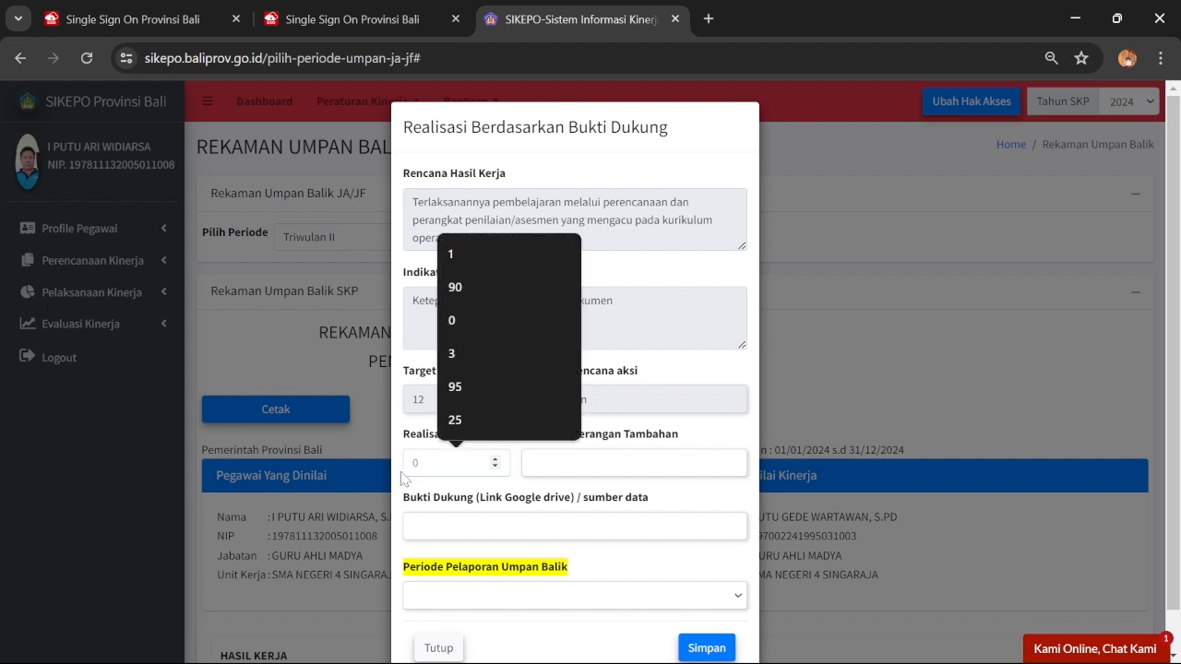
text(6)
click(646, 464)
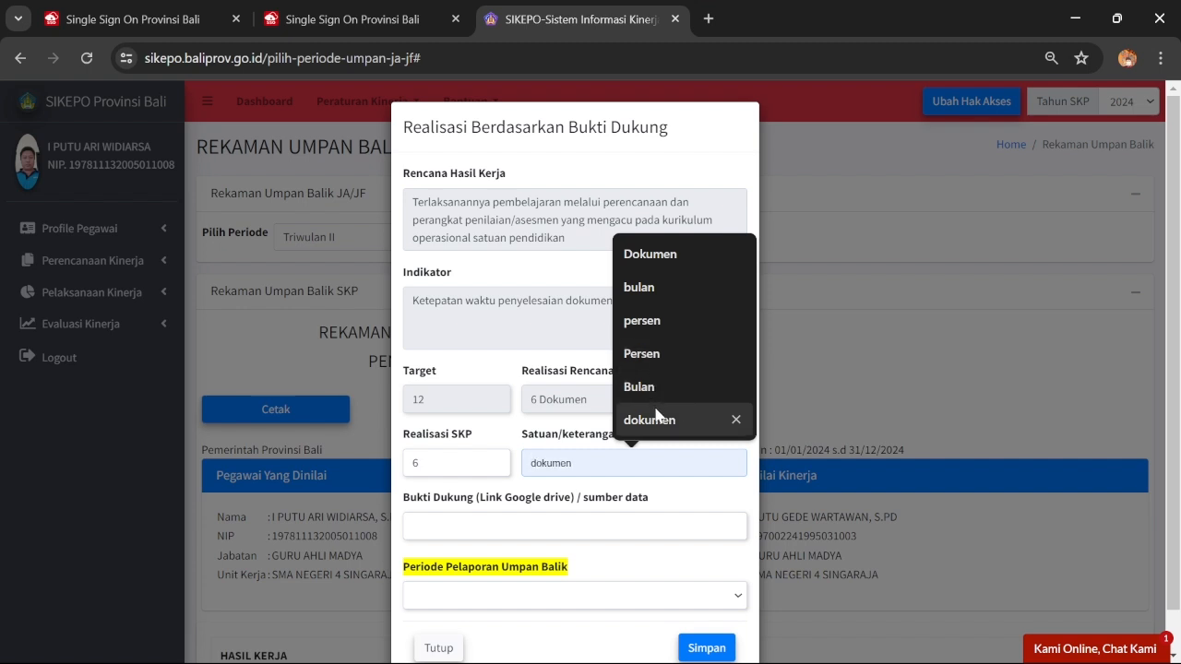
click(690, 386)
Paste the Drive folder link, choose Triwulan II, and save the entry
click(512, 526)
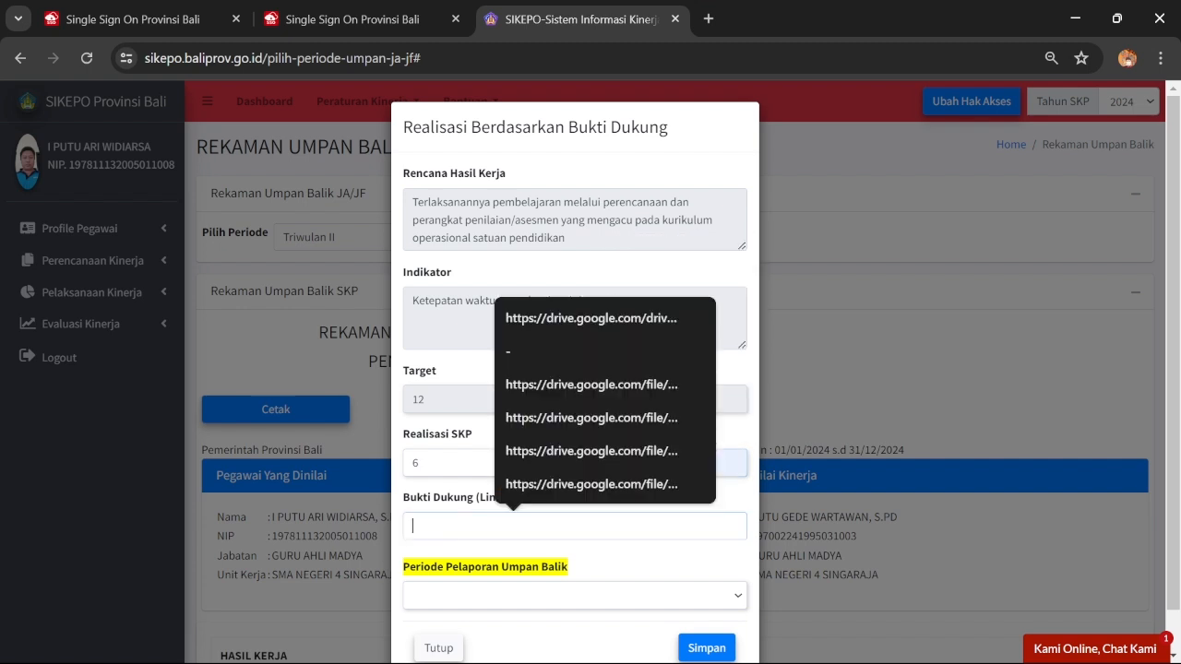
key(ctrl+v)
click(531, 595)
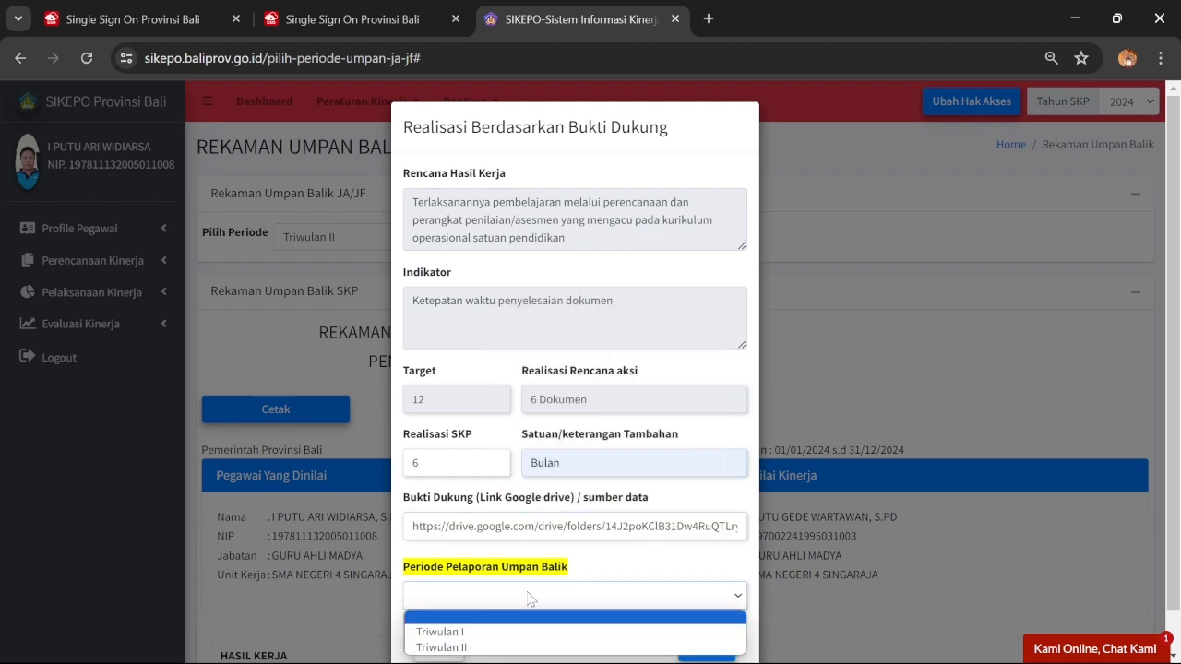
click(514, 647)
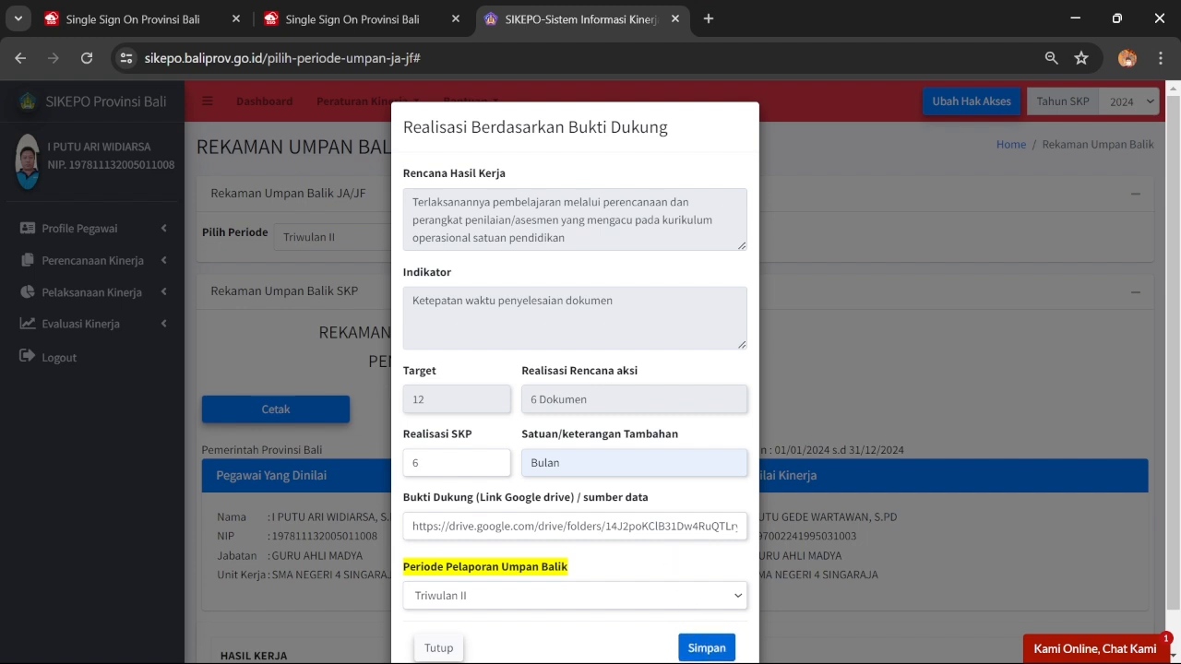
scroll(575, 369, down, 1)
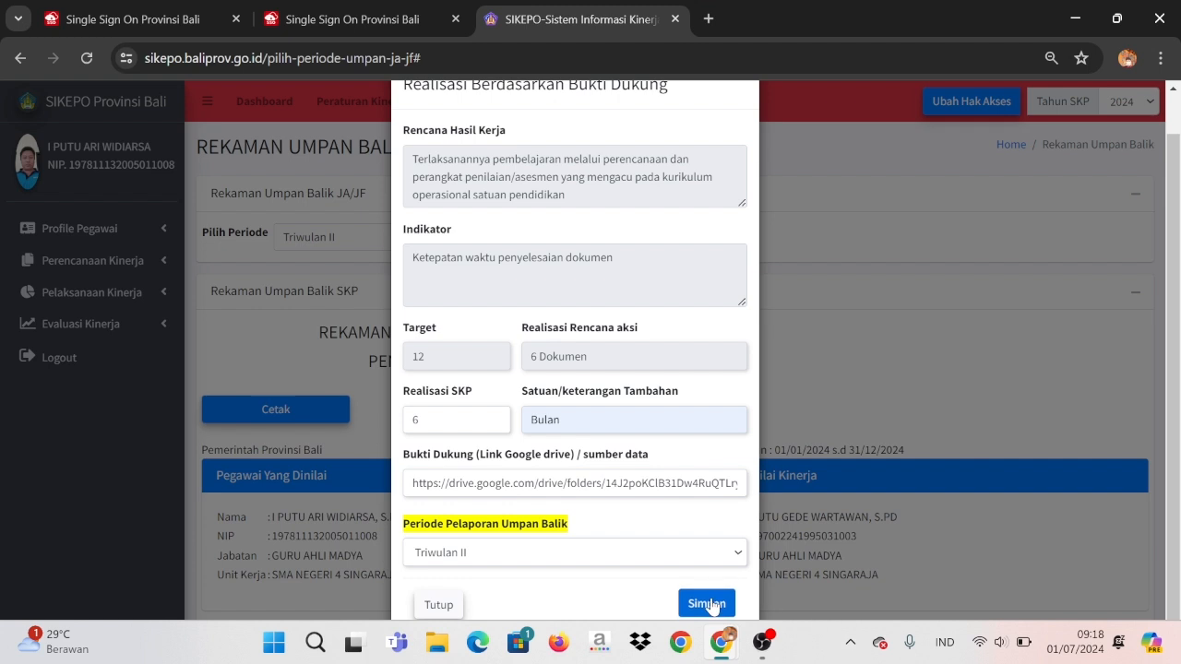
click(707, 603)
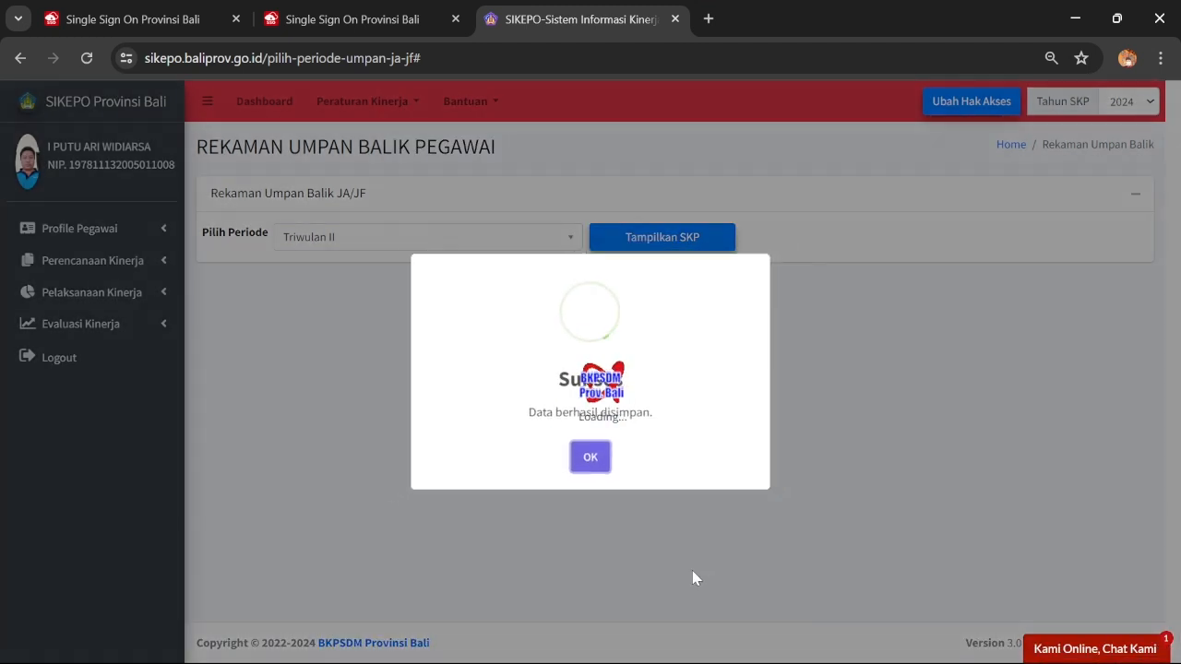
click(587, 458)
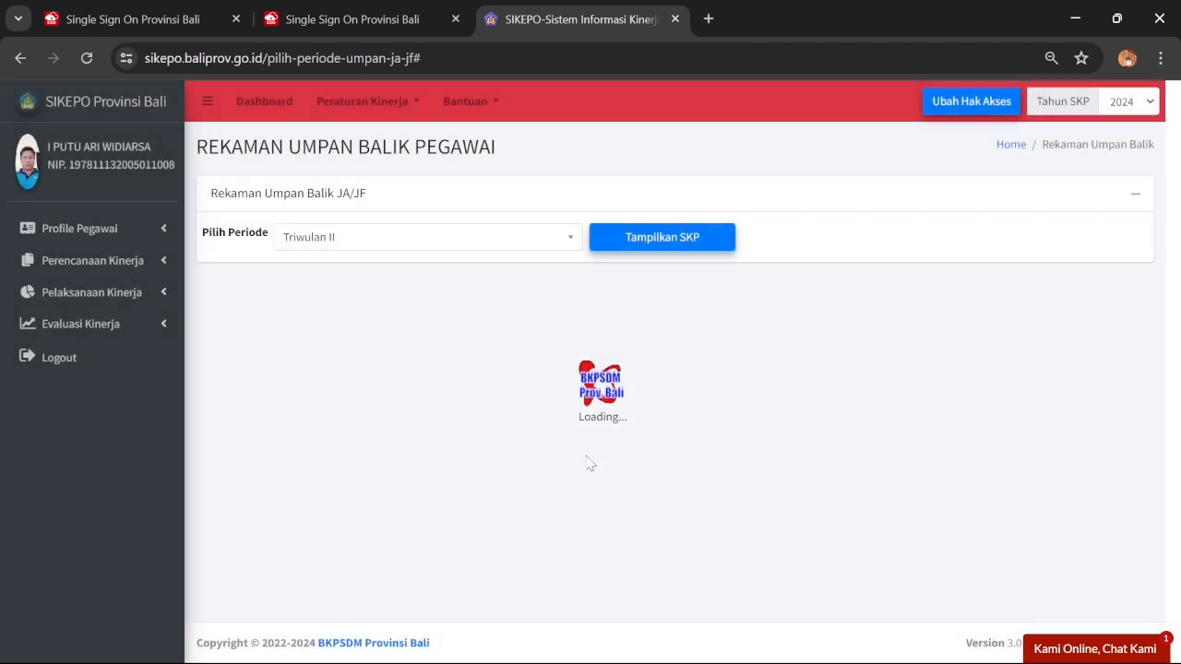
Reload the page and open item 4's Tersusunnya RKAS Tahun 2024 realisation form
click(88, 60)
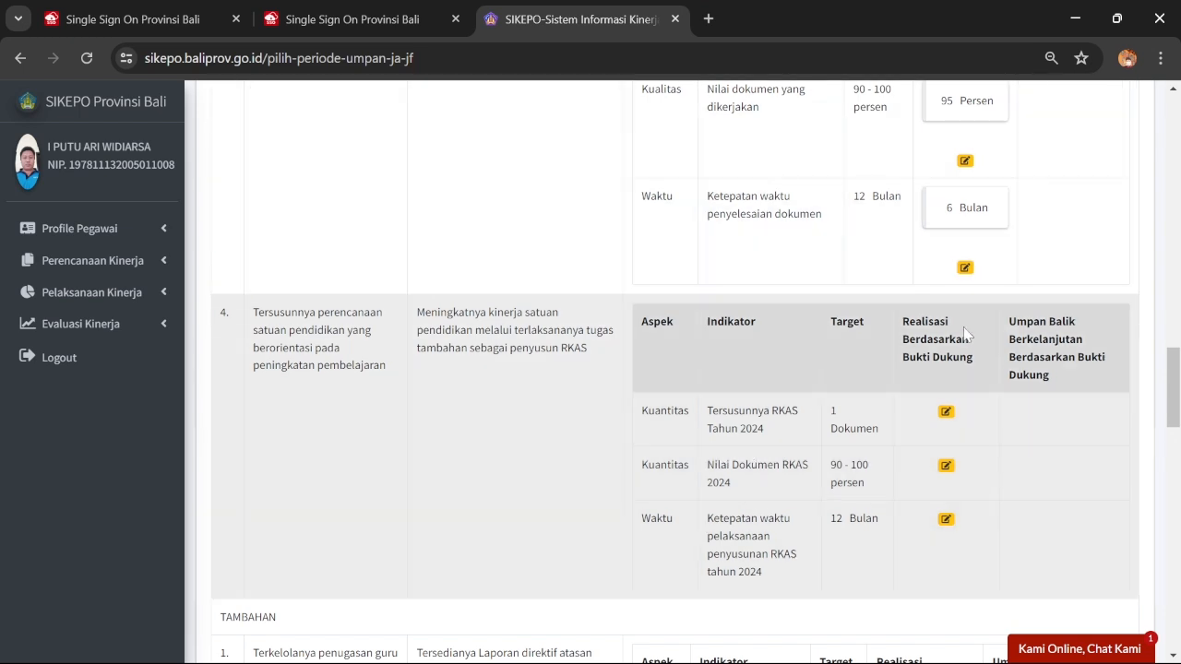
click(946, 412)
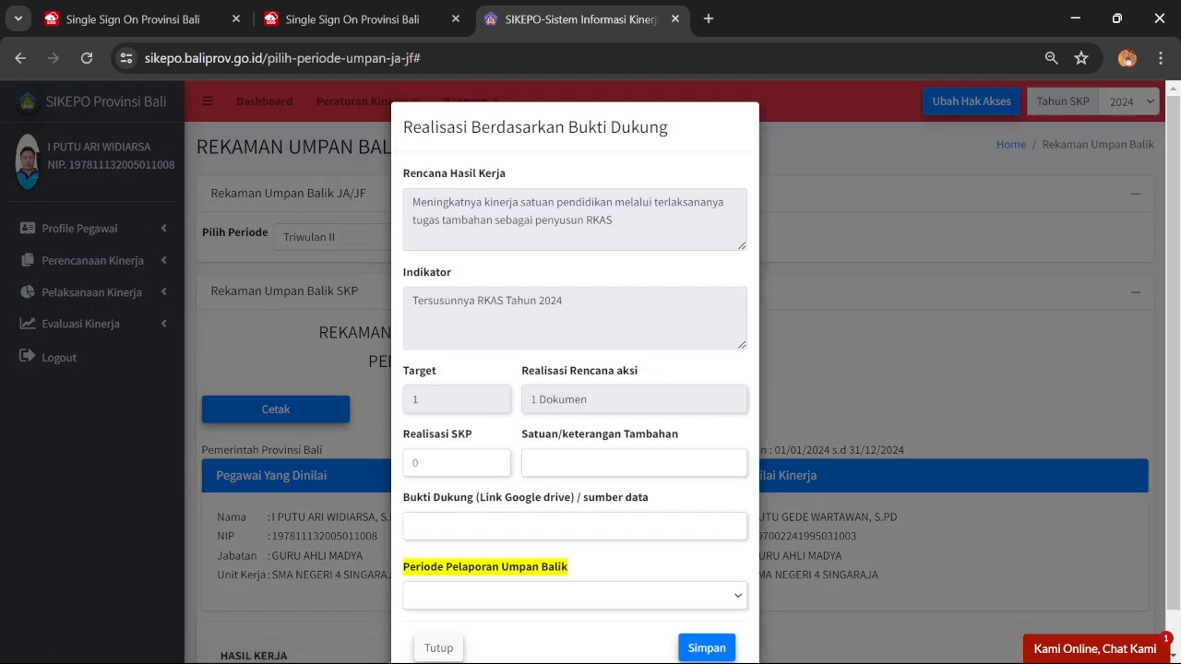
In Google Drive, open the TW 2 > Juni 2024 folder
mouse_move(713, 648)
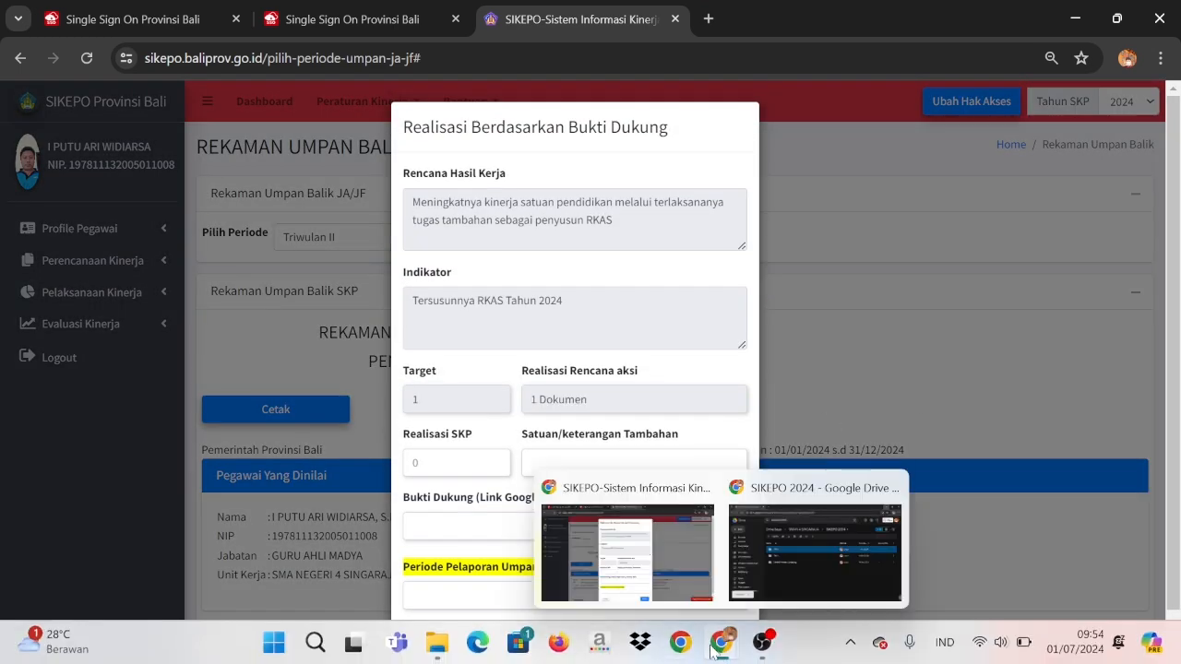
click(786, 540)
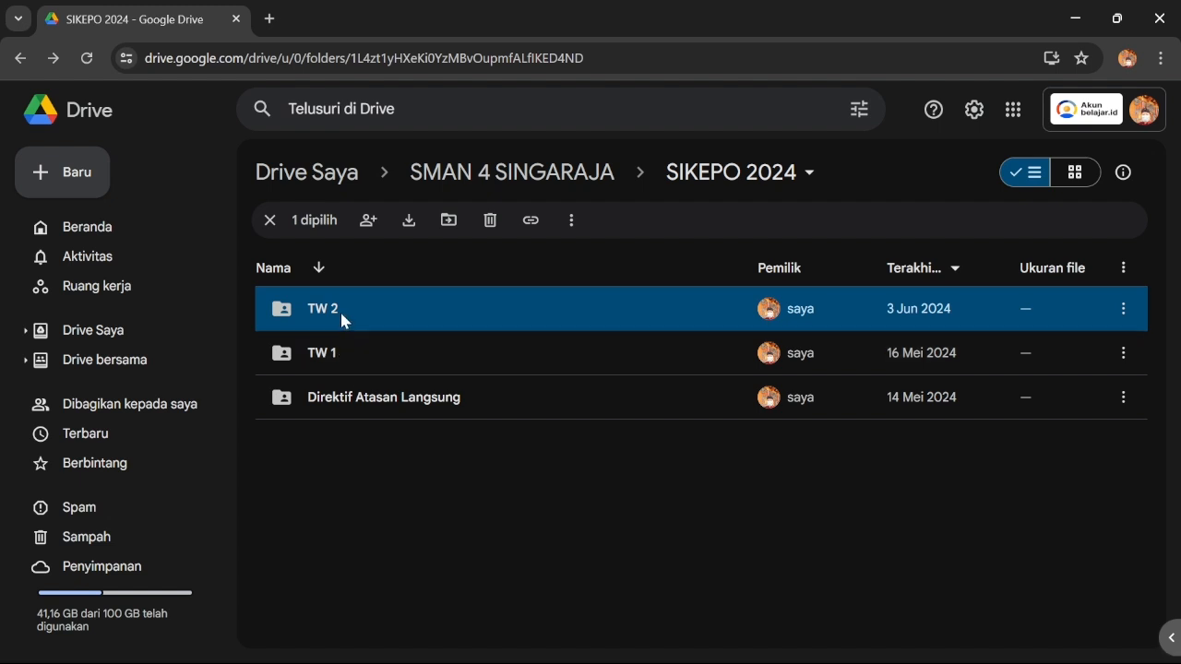
double_click(339, 309)
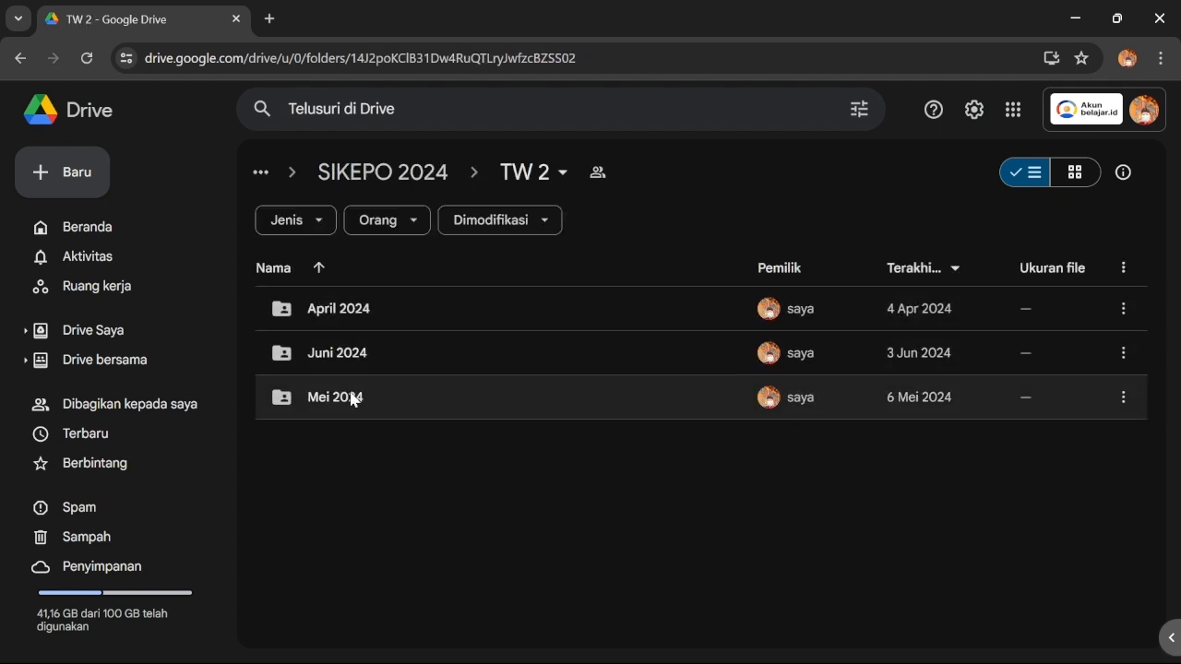
double_click(352, 398)
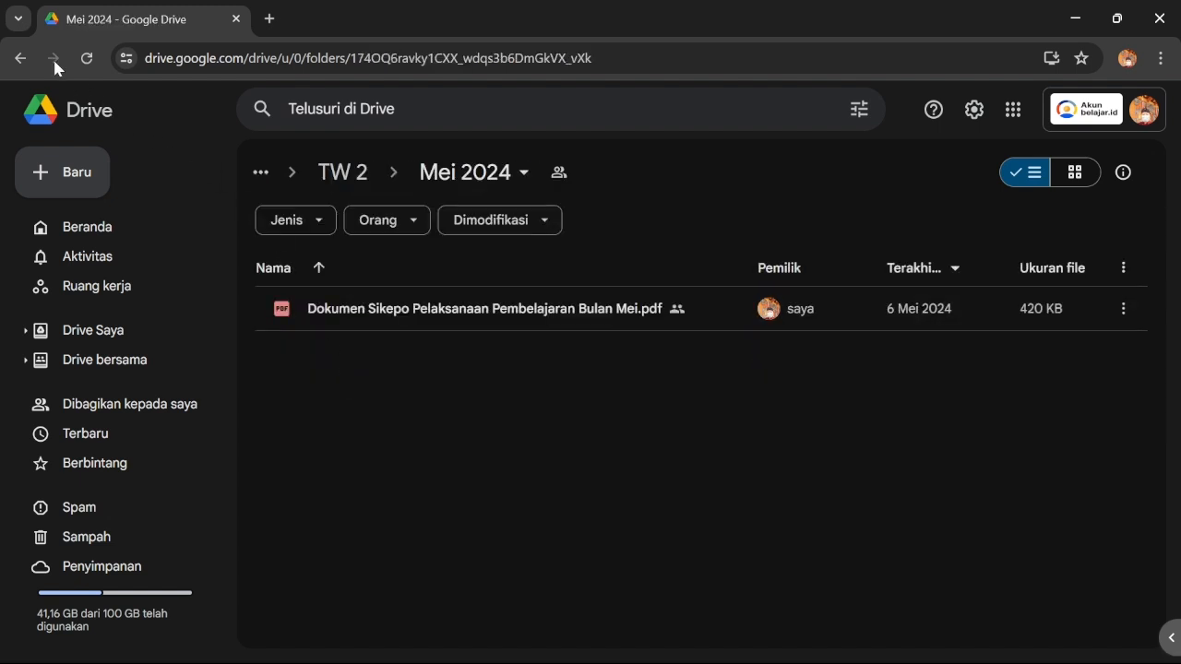
click(20, 57)
double_click(312, 347)
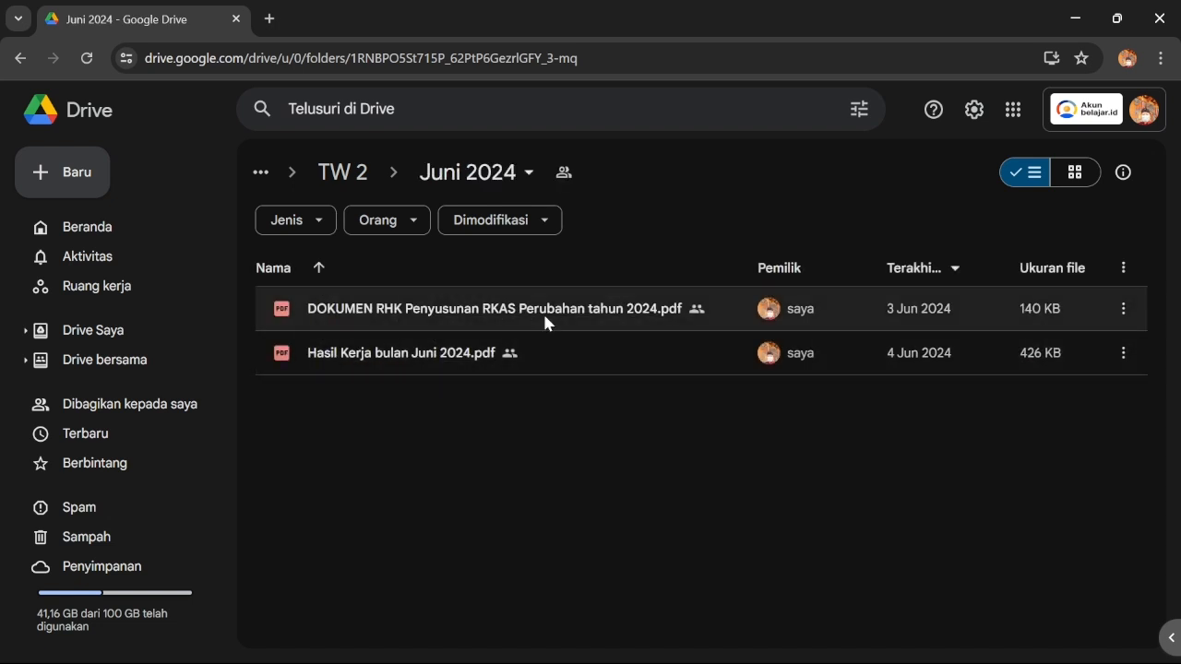
Copy the share link of 'DOKUMEN RHK Penyusunan RKAS Perubahan tahun 2024.pdf' and return to SIKEPO
right_click(535, 320)
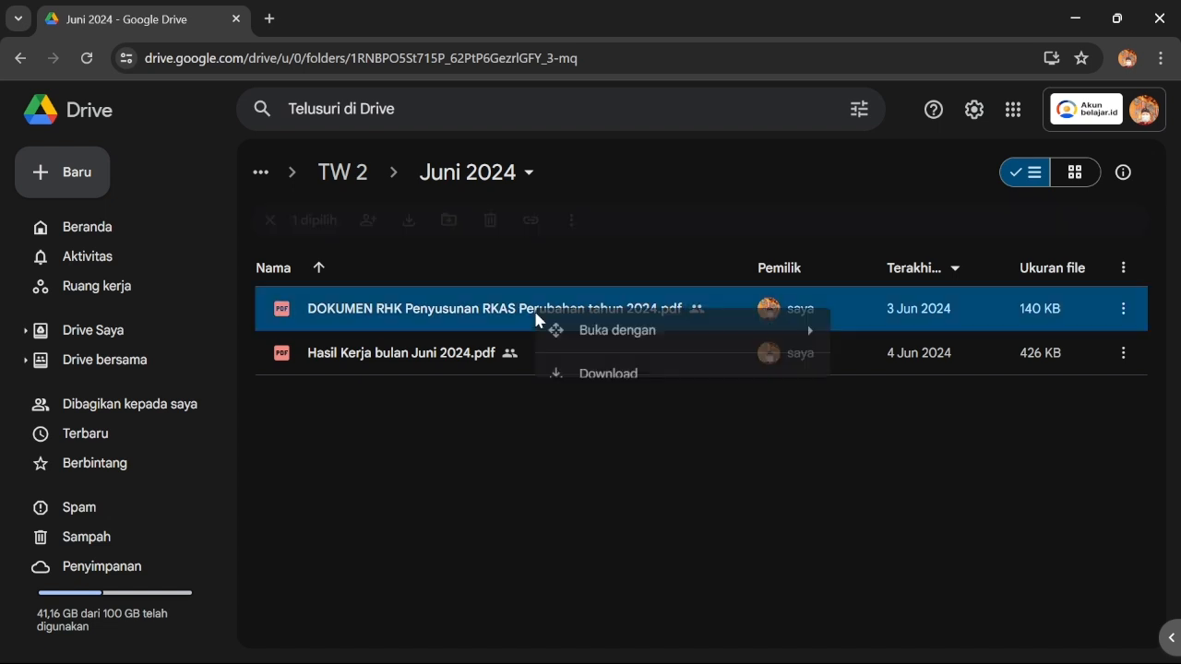
mouse_move(622, 483)
click(883, 519)
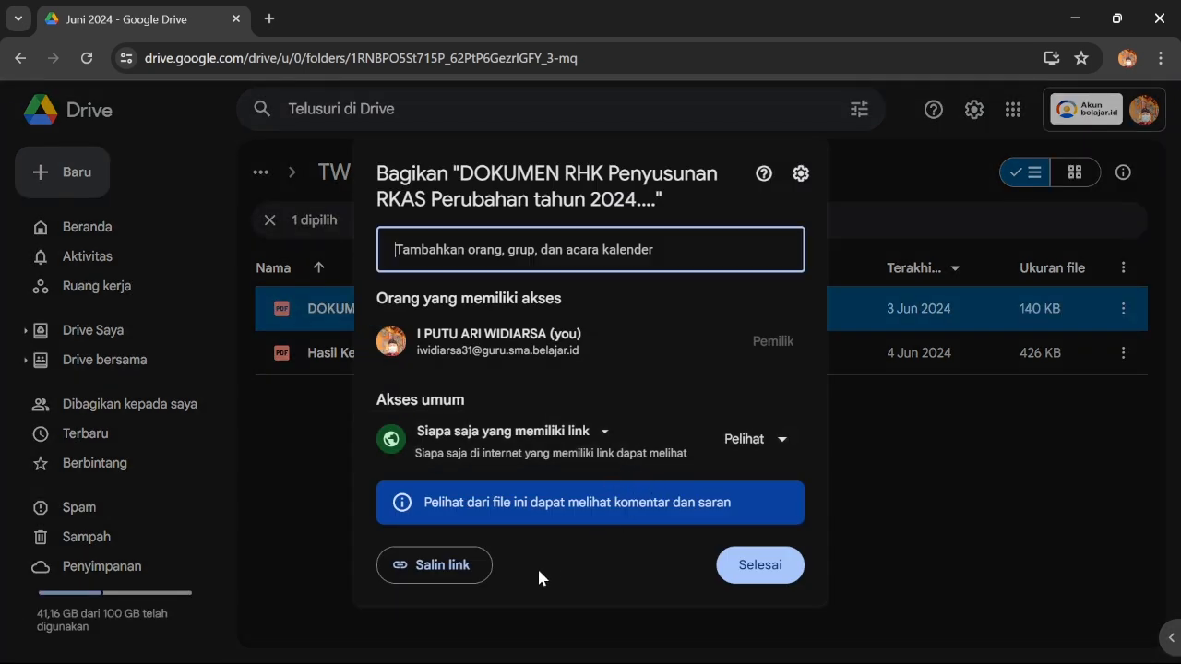
click(456, 569)
click(760, 565)
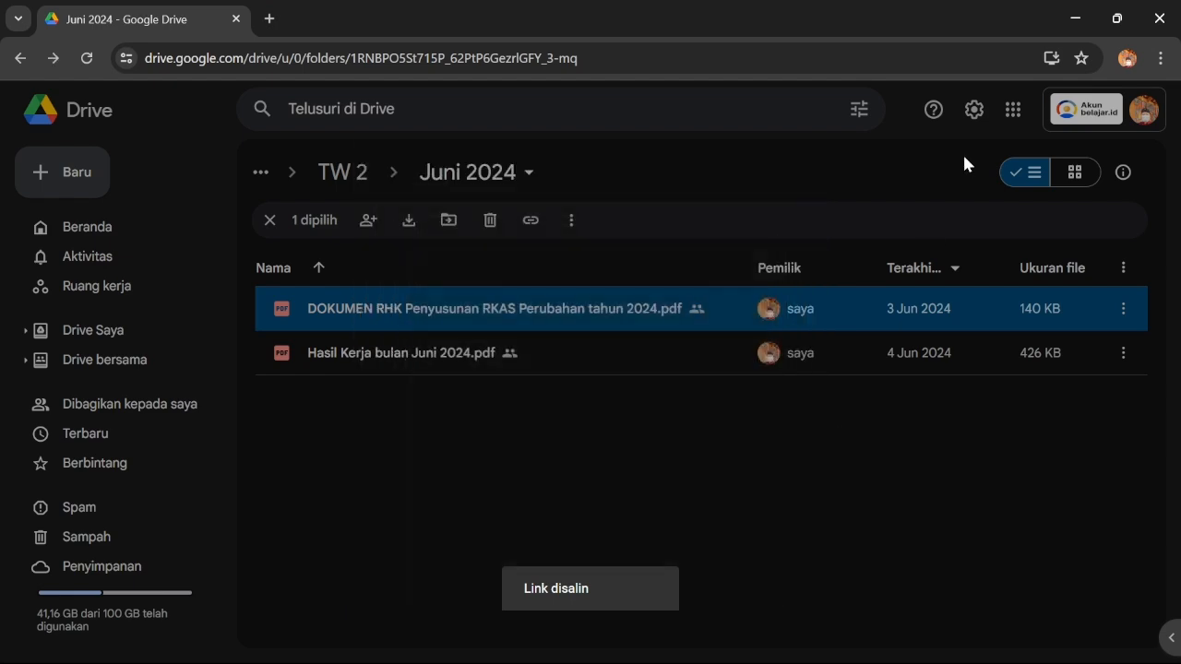
click(1086, 19)
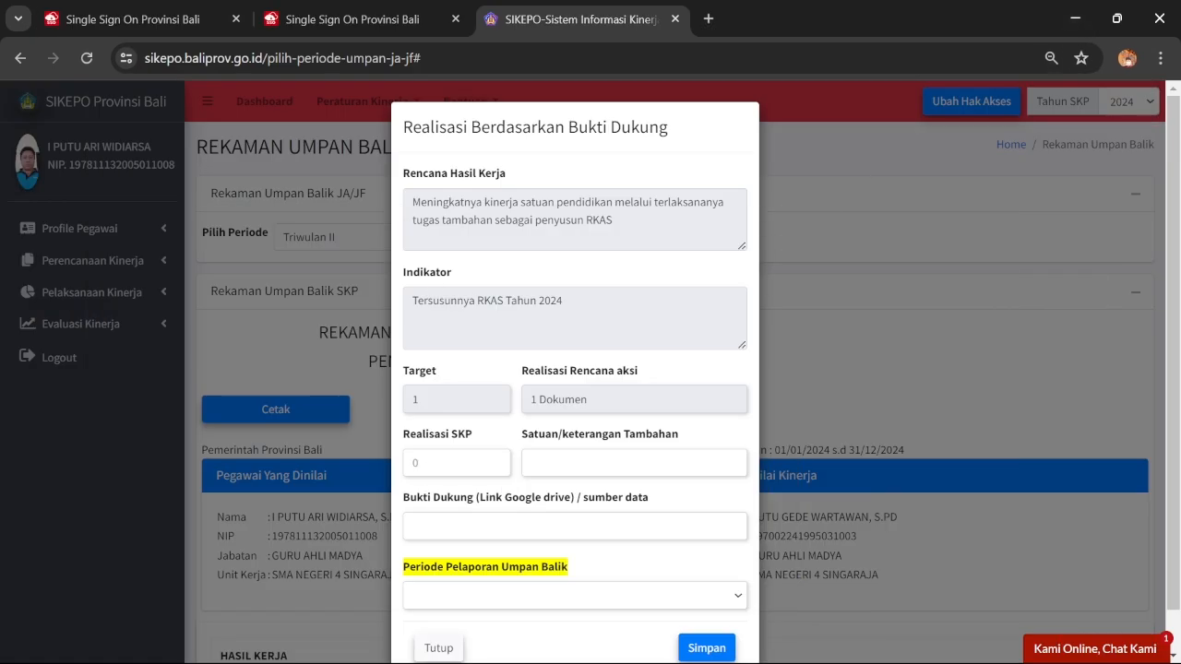
Enter a realisation of 1 with unit Dokumen for Tersusunnya RKAS Tahun 2024
click(415, 462)
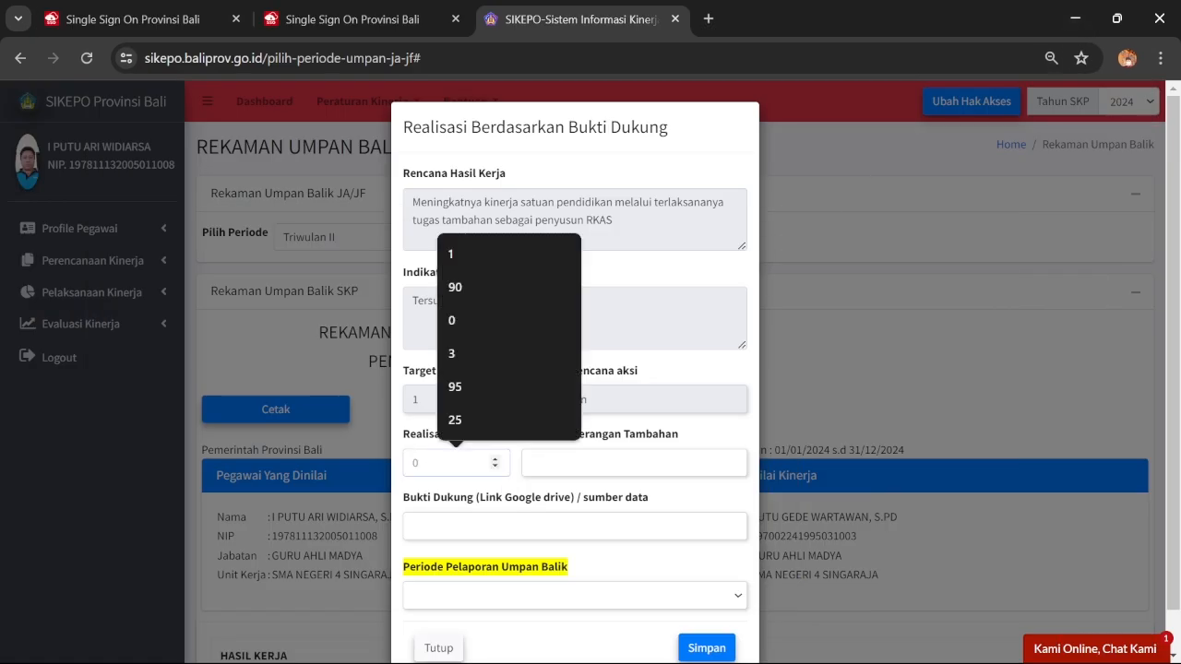
text(1)
click(634, 462)
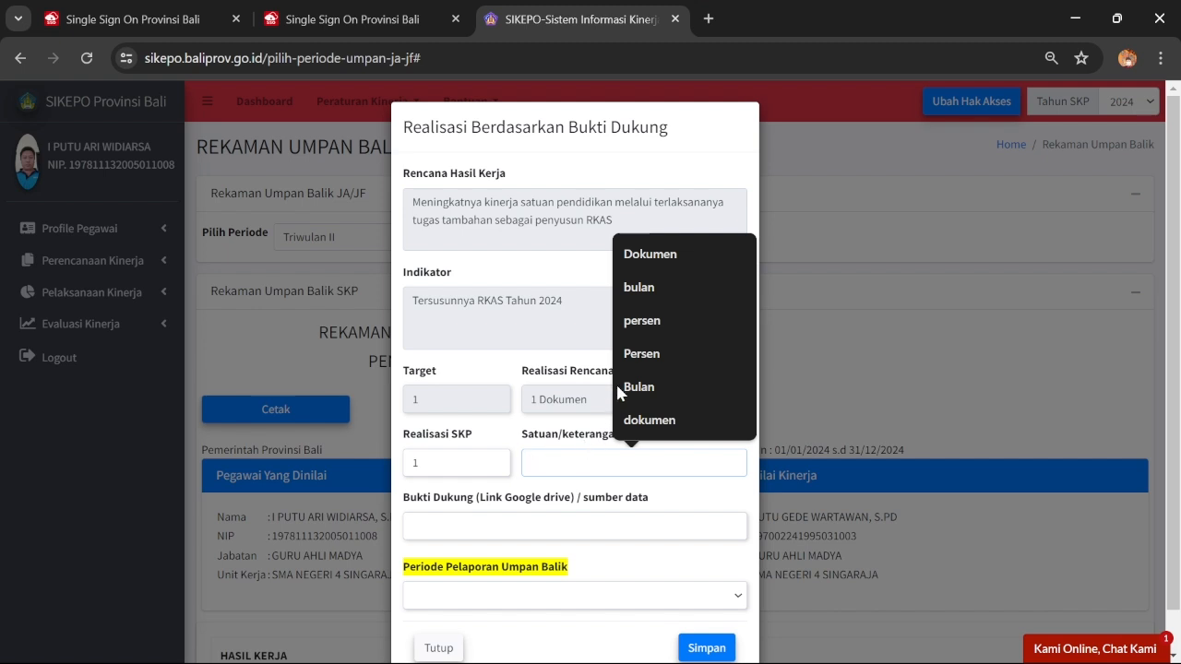
click(646, 256)
Attach the saved Drive evidence link, choose Triwulan II, and save the entry
click(574, 525)
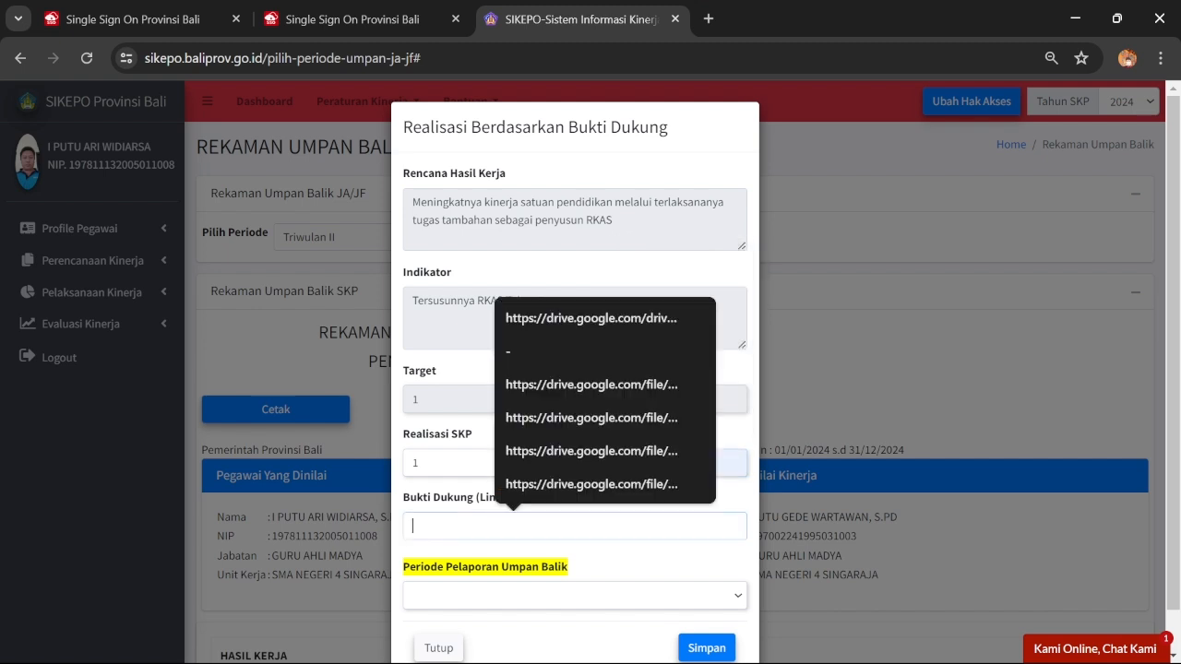
click(553, 483)
scroll(557, 519, down, 1)
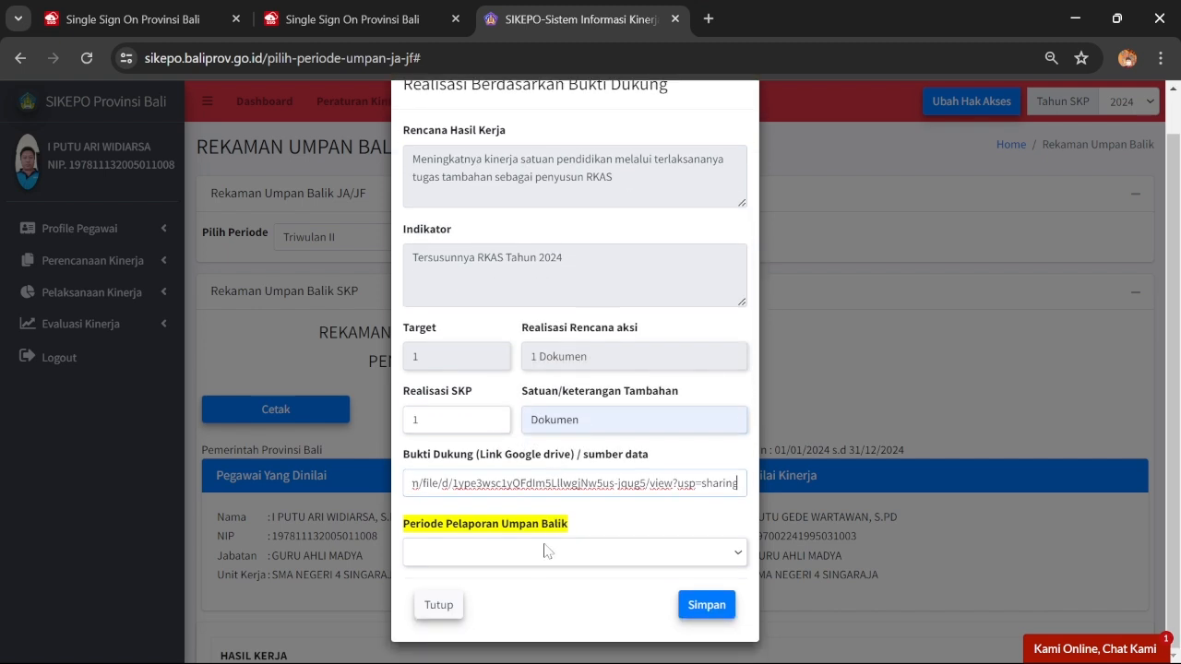
click(544, 558)
click(535, 604)
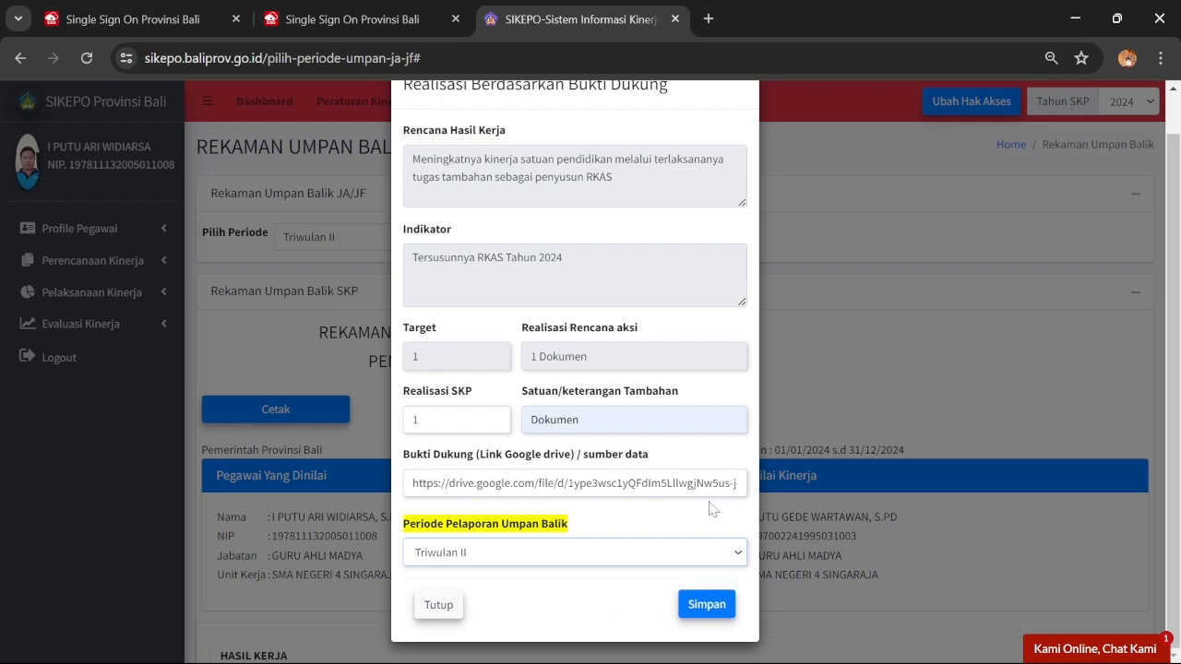
click(706, 604)
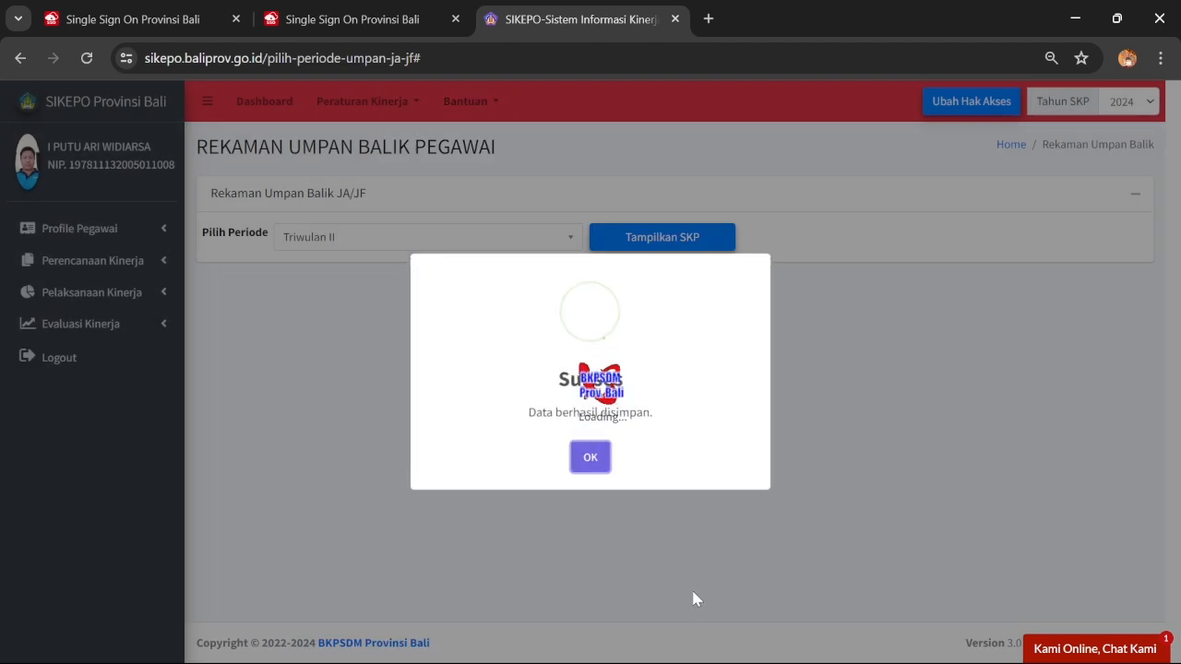
click(590, 461)
scroll(646, 452, down, 15)
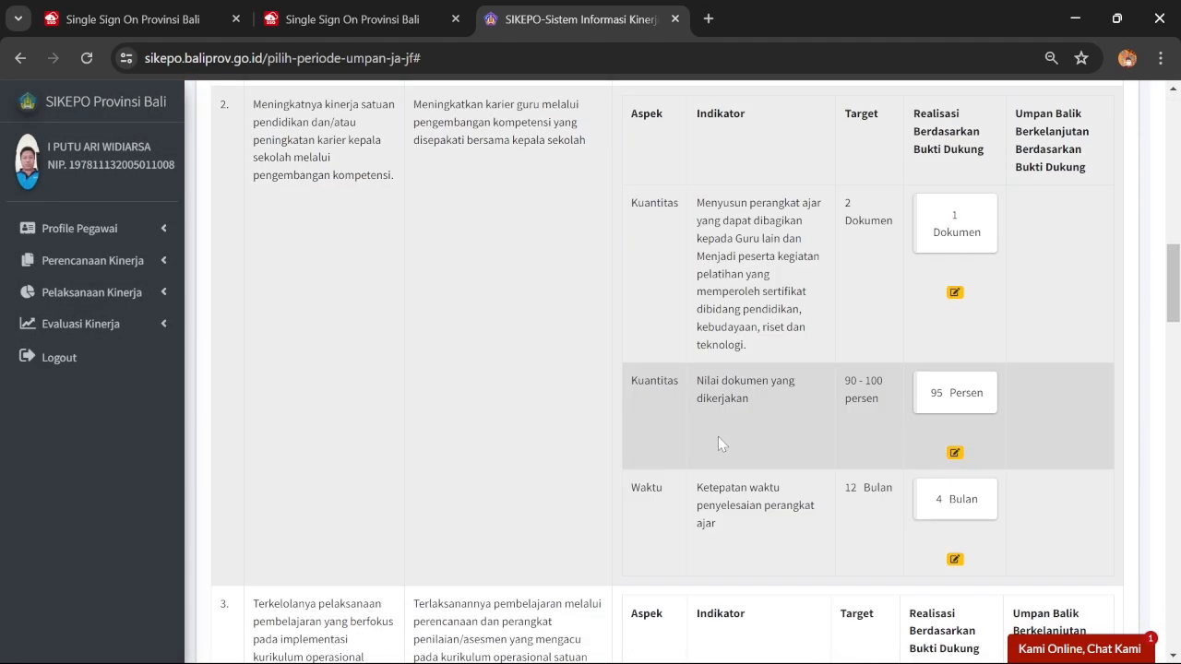
Close the Nilai dokumen form unchanged and open the Nilai Dokumen RKAS 2024 realisation form
click(955, 453)
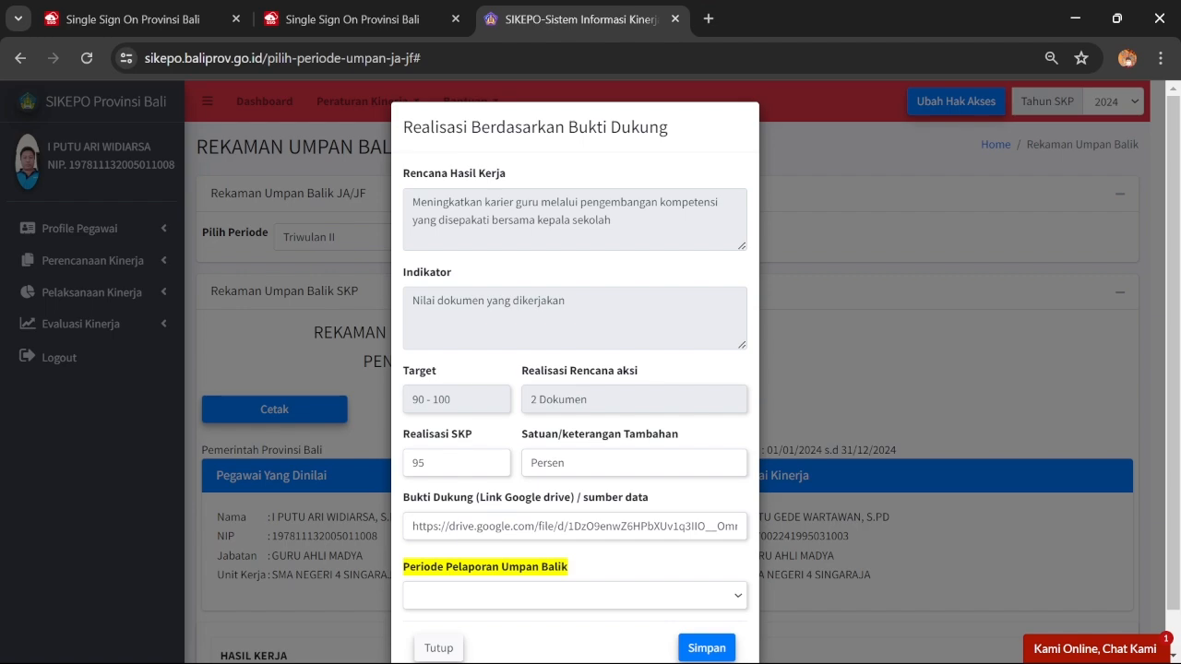
click(439, 647)
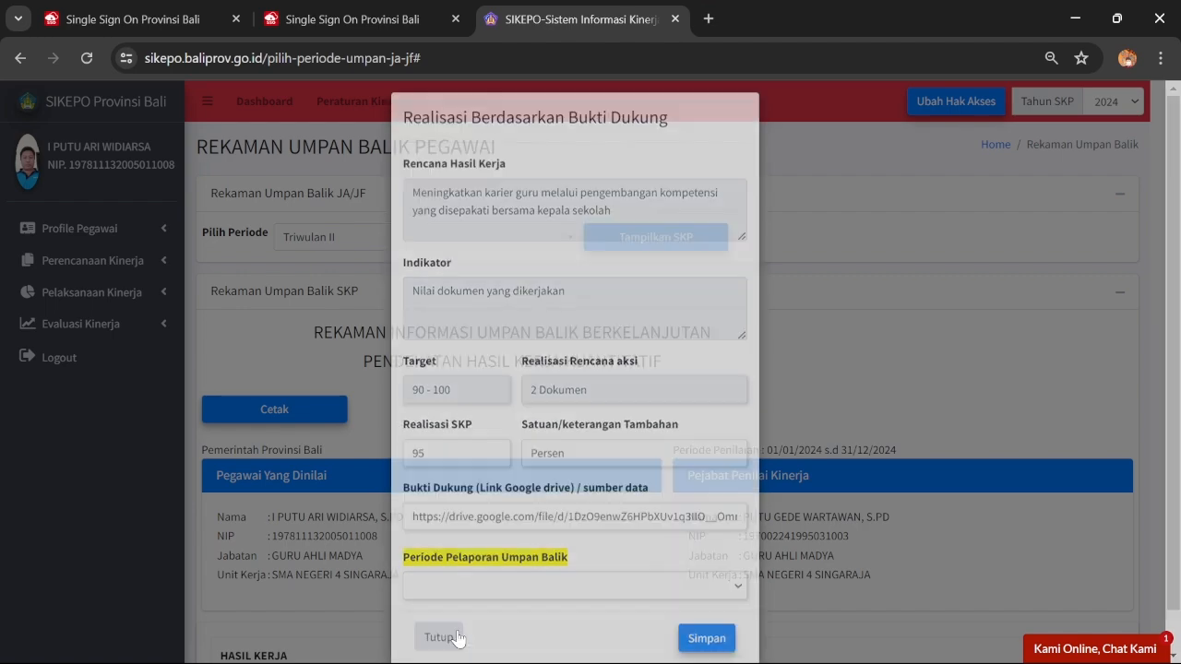
scroll(783, 416, down, 10)
scroll(783, 423, down, 1)
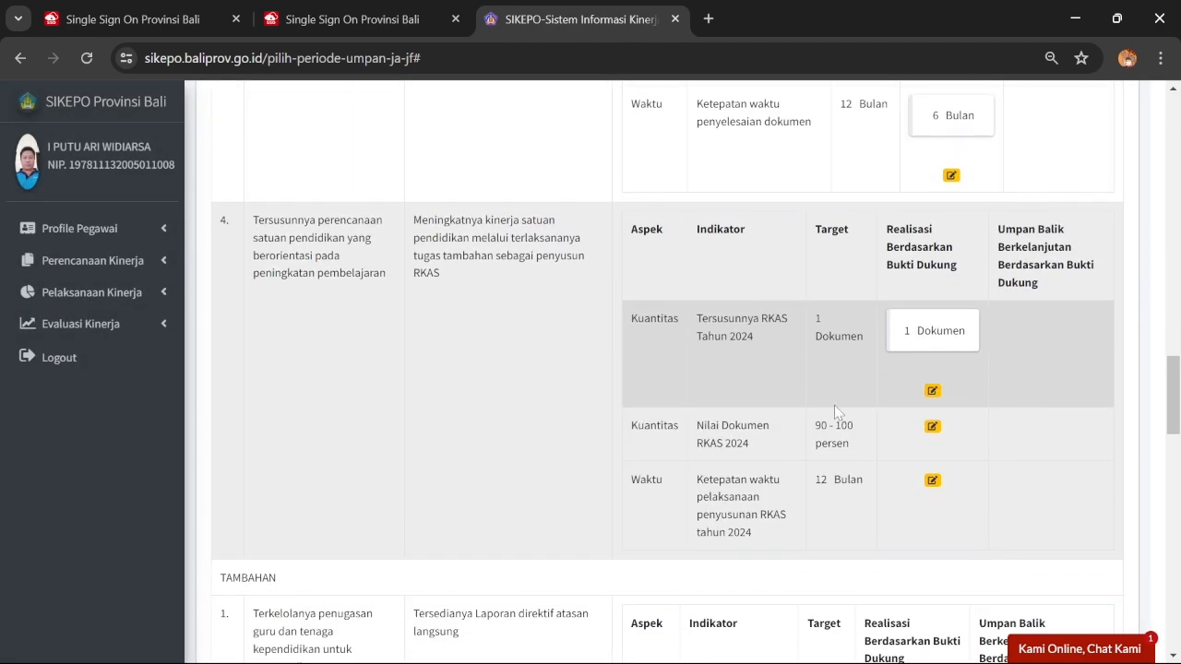
click(932, 427)
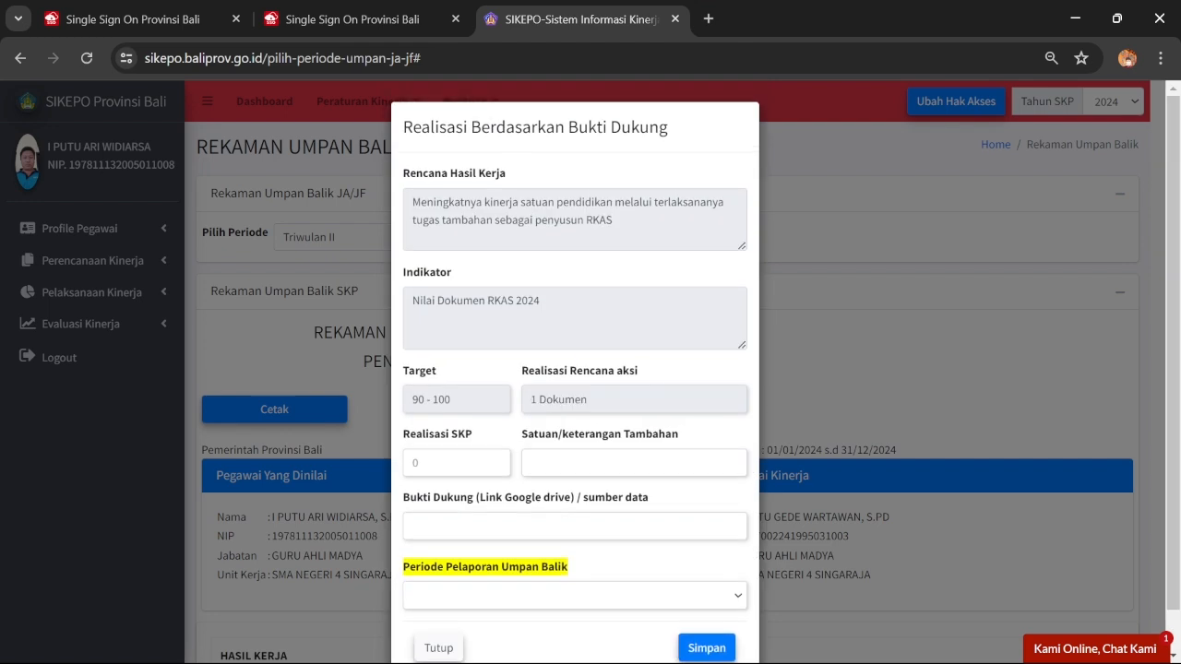
Enter a realisation of 95 with unit Persen
click(434, 463)
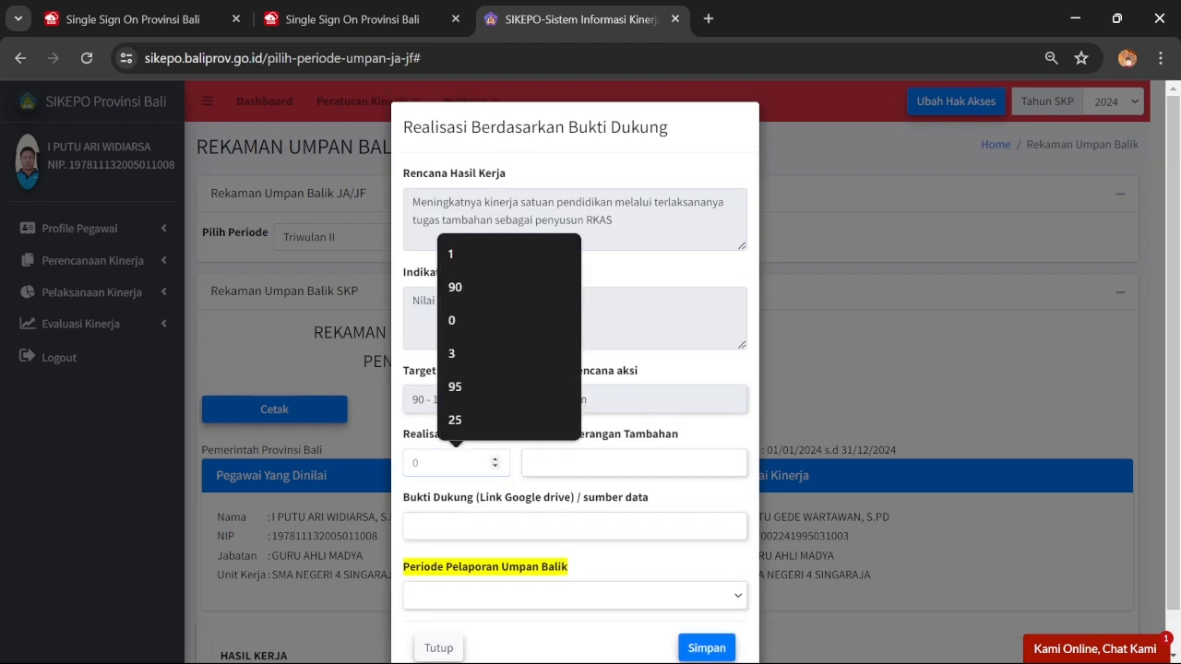
text(94)
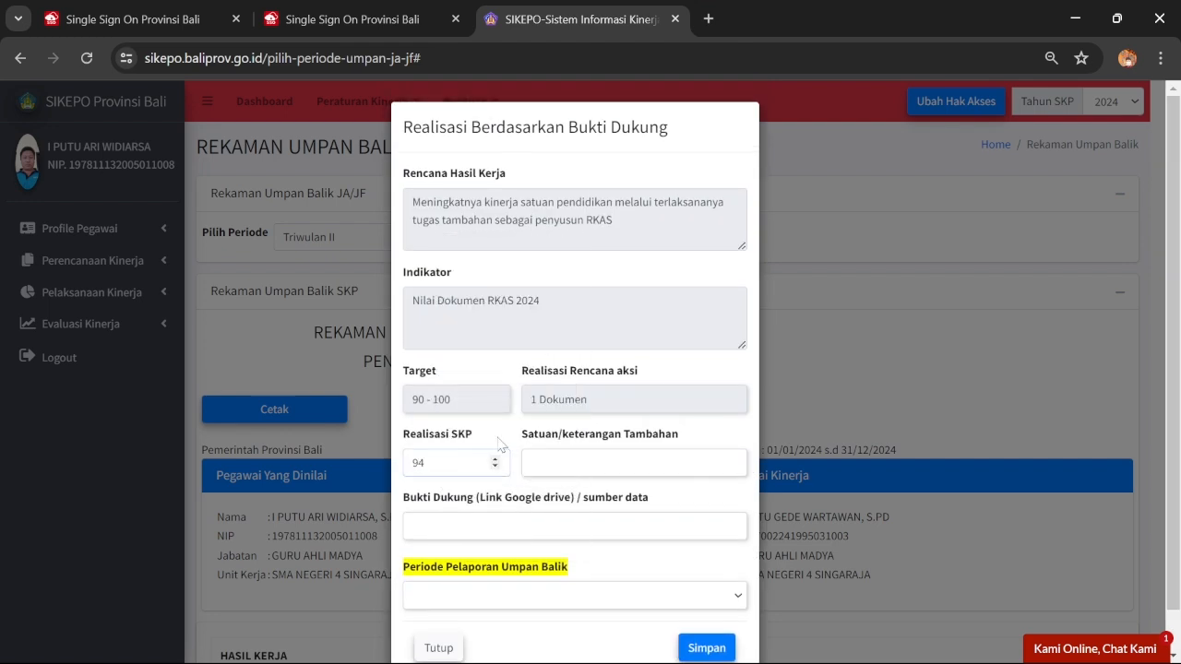
key(BackSpace)
text(5)
click(599, 462)
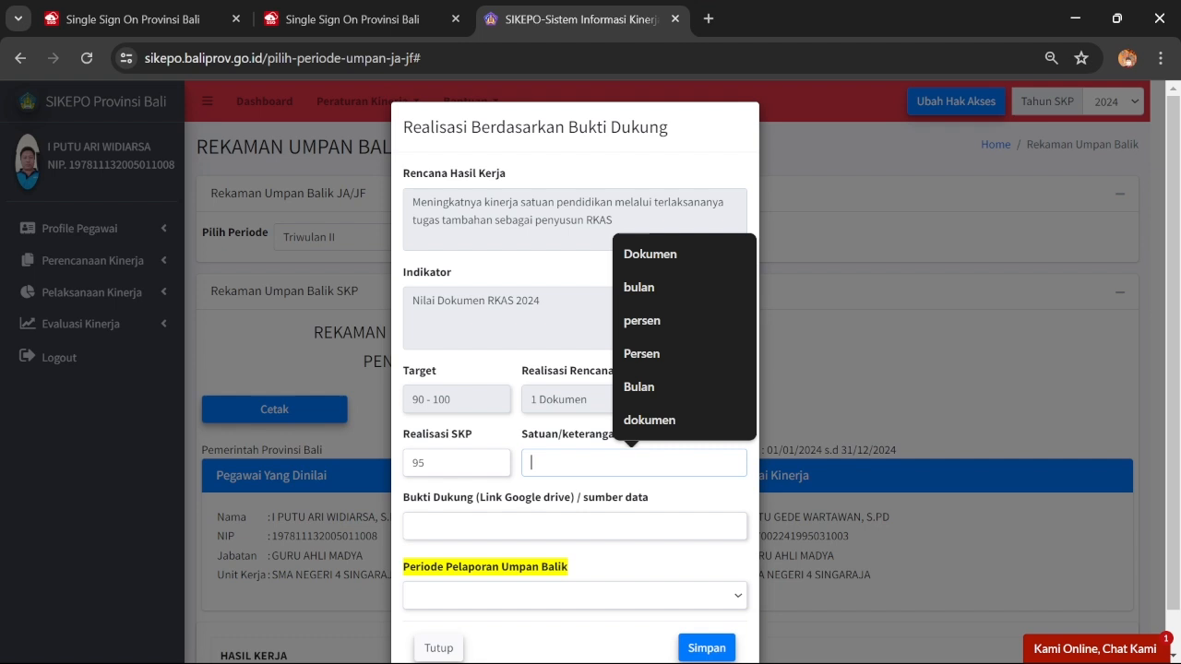
click(650, 356)
Paste the Drive evidence link, choose Triwulan II, and save the entry
click(512, 526)
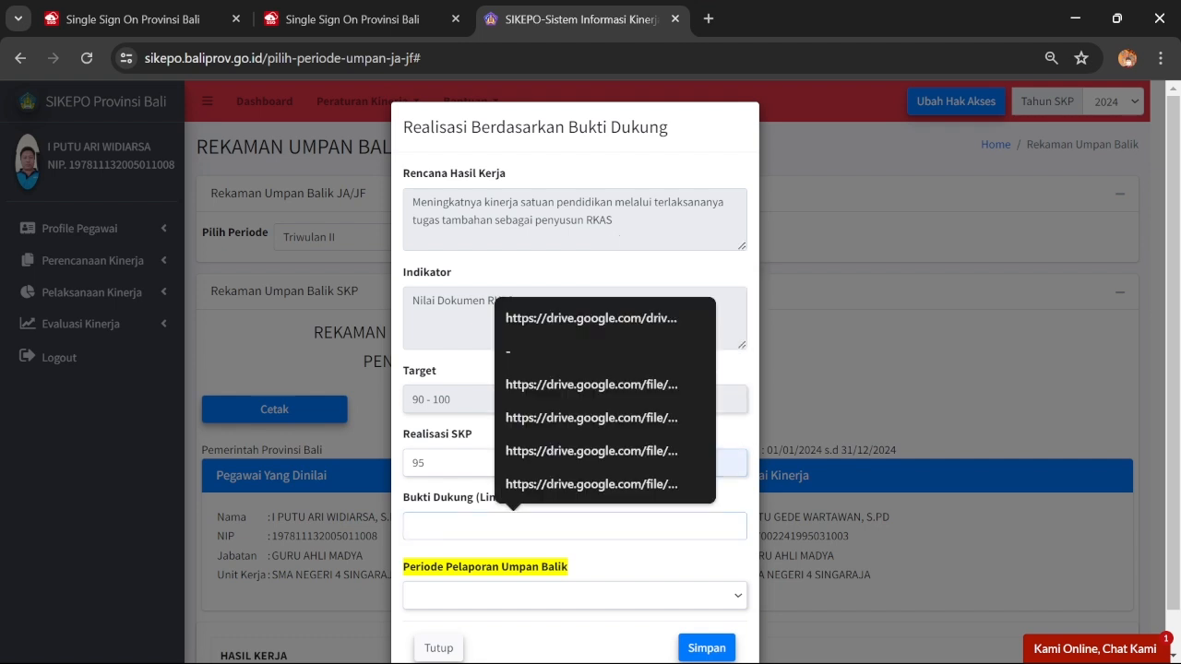
key(ctrl+v)
click(529, 593)
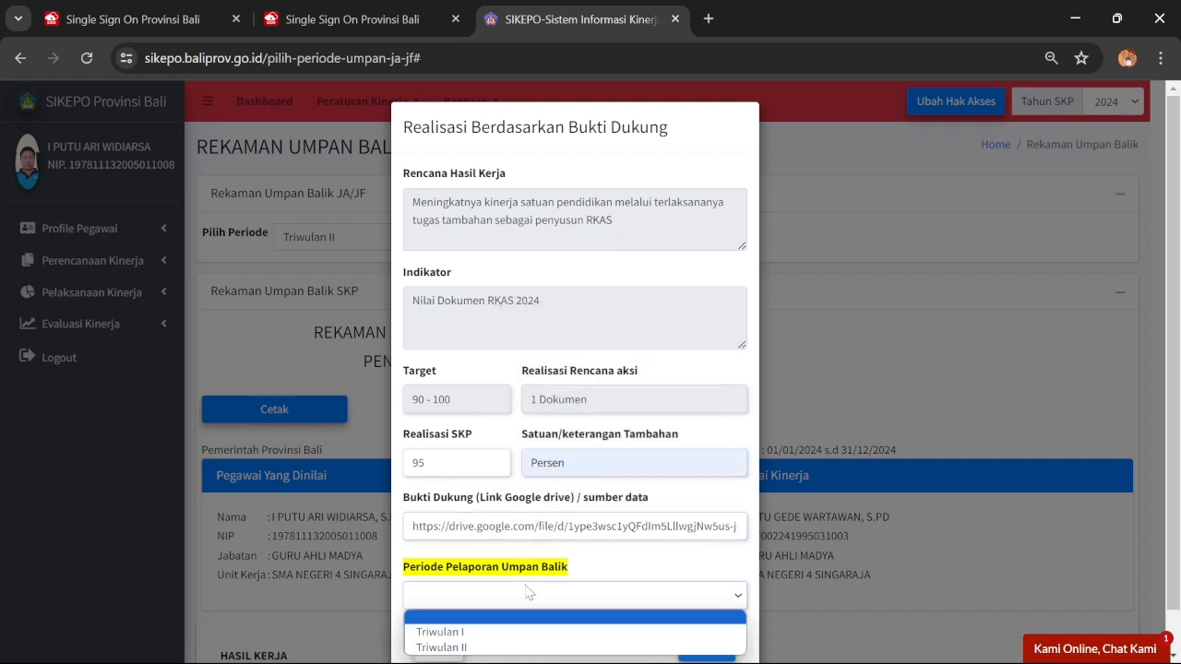
click(516, 646)
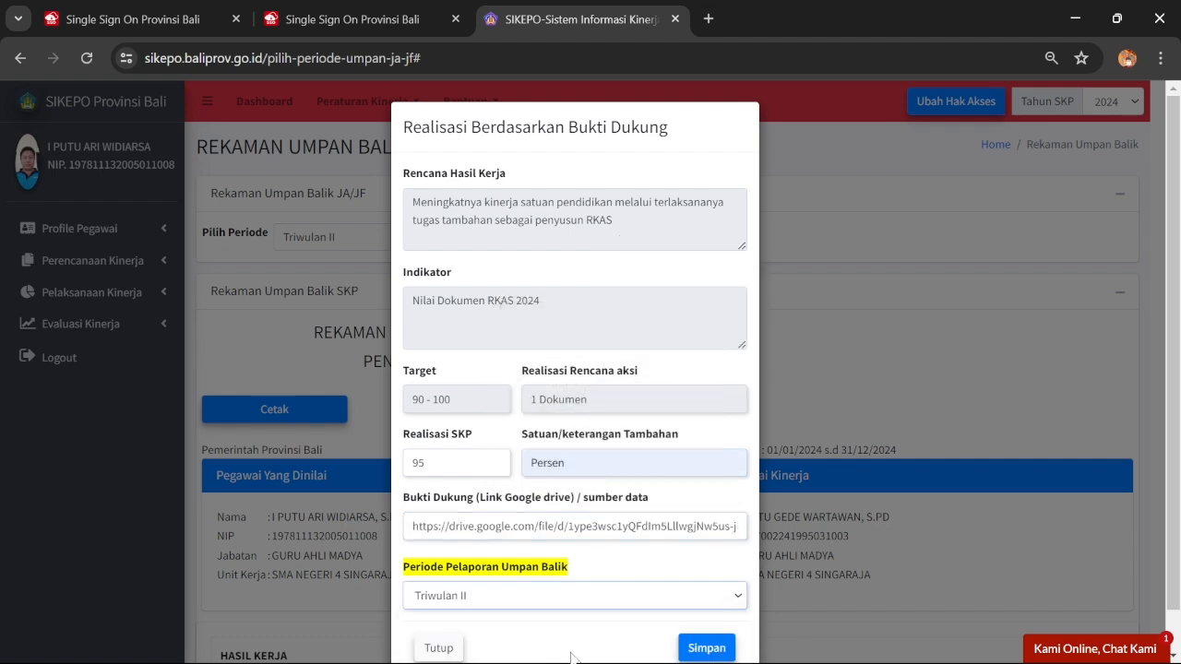
click(696, 650)
click(588, 459)
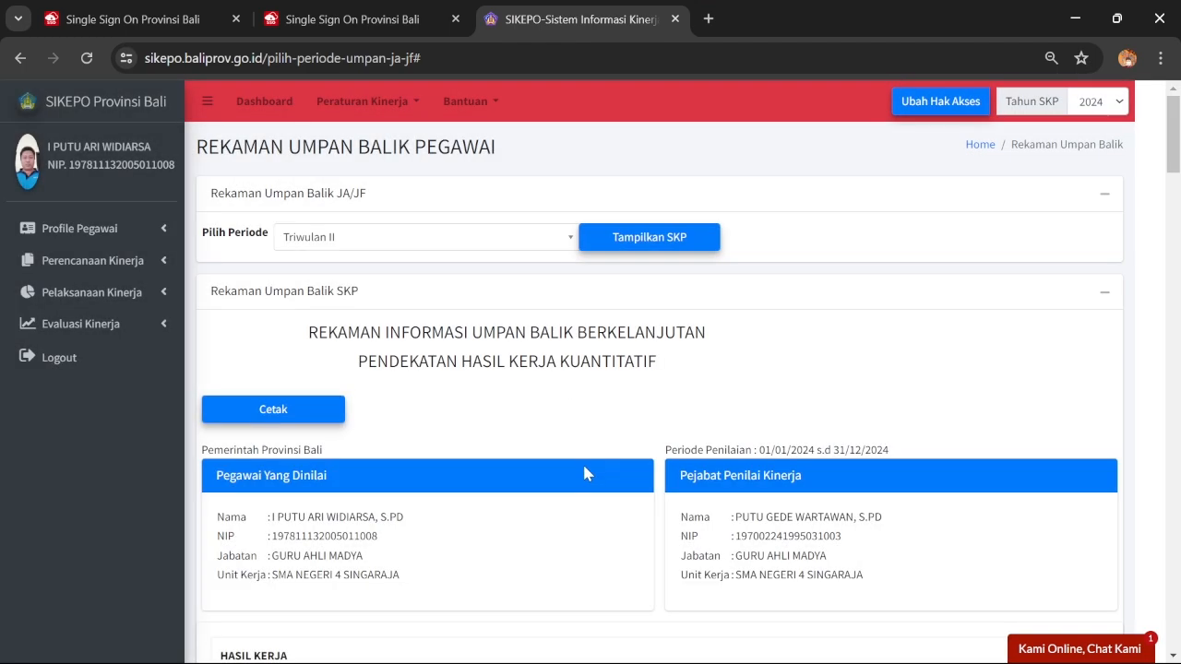
scroll(584, 472, down, 20)
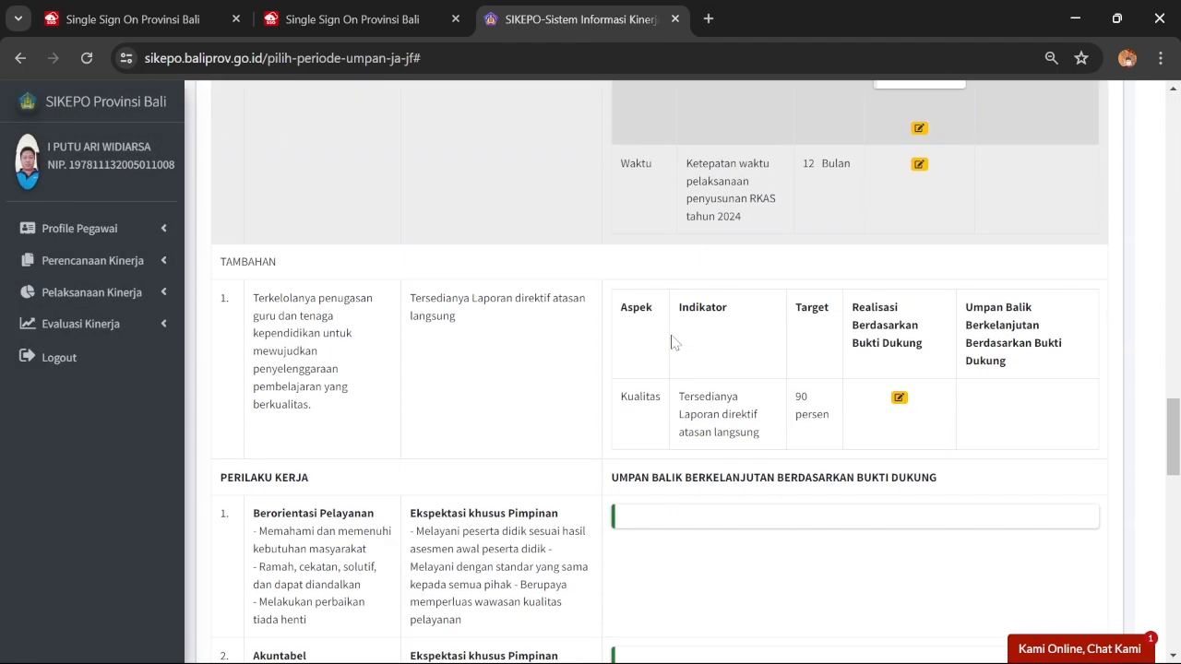
scroll(673, 342, up, 2)
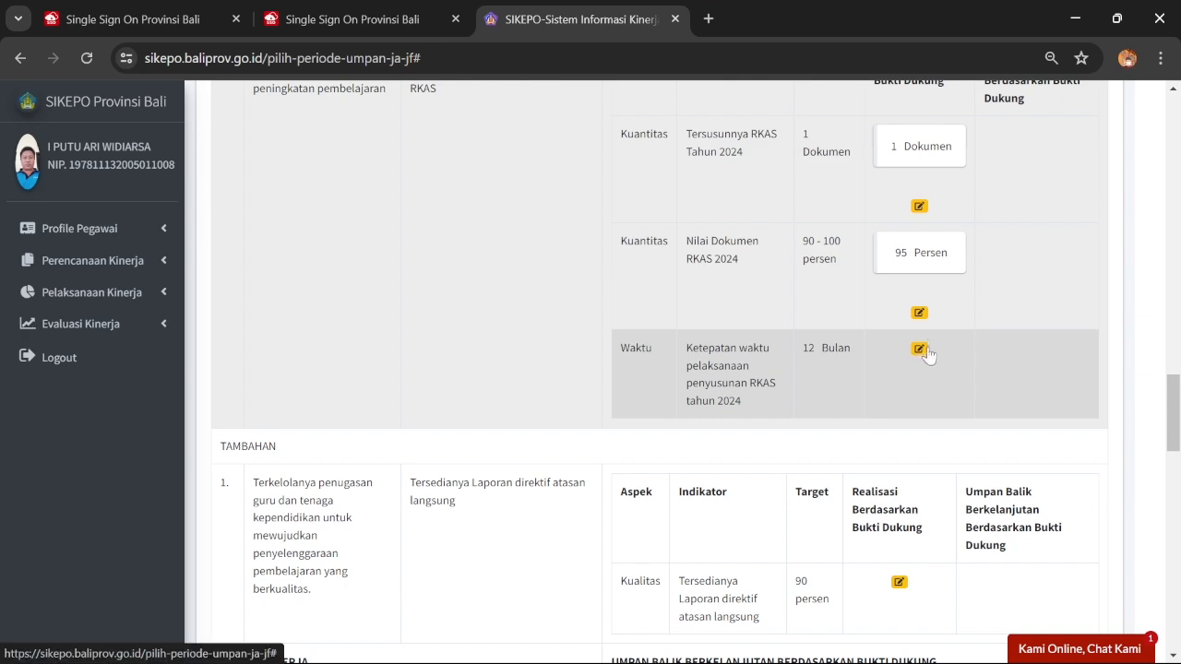
Open the RKAS Waktu indicator form and enter a realisation of 6 Bulan
click(919, 349)
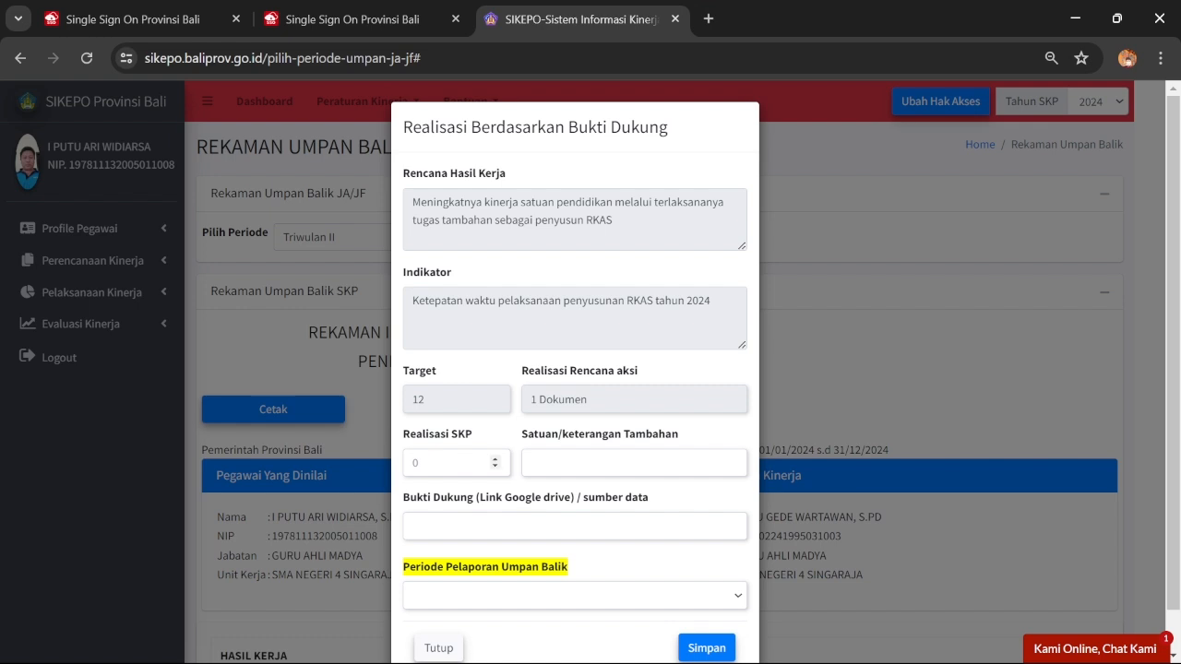
click(452, 462)
text(6)
click(636, 462)
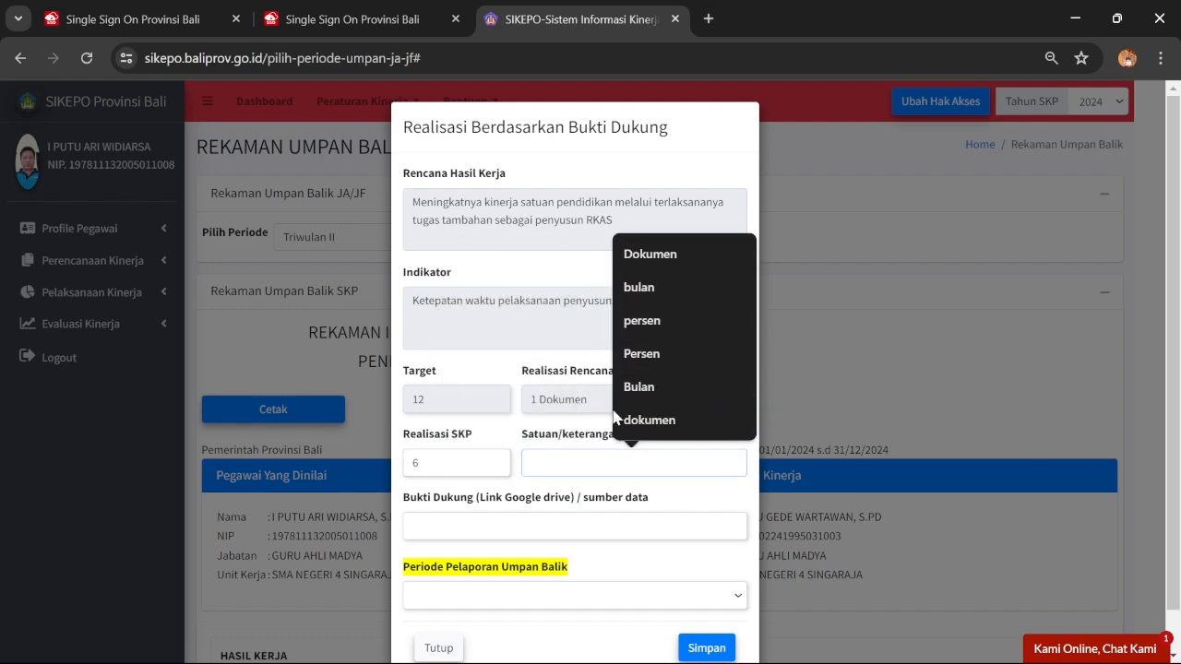
click(443, 463)
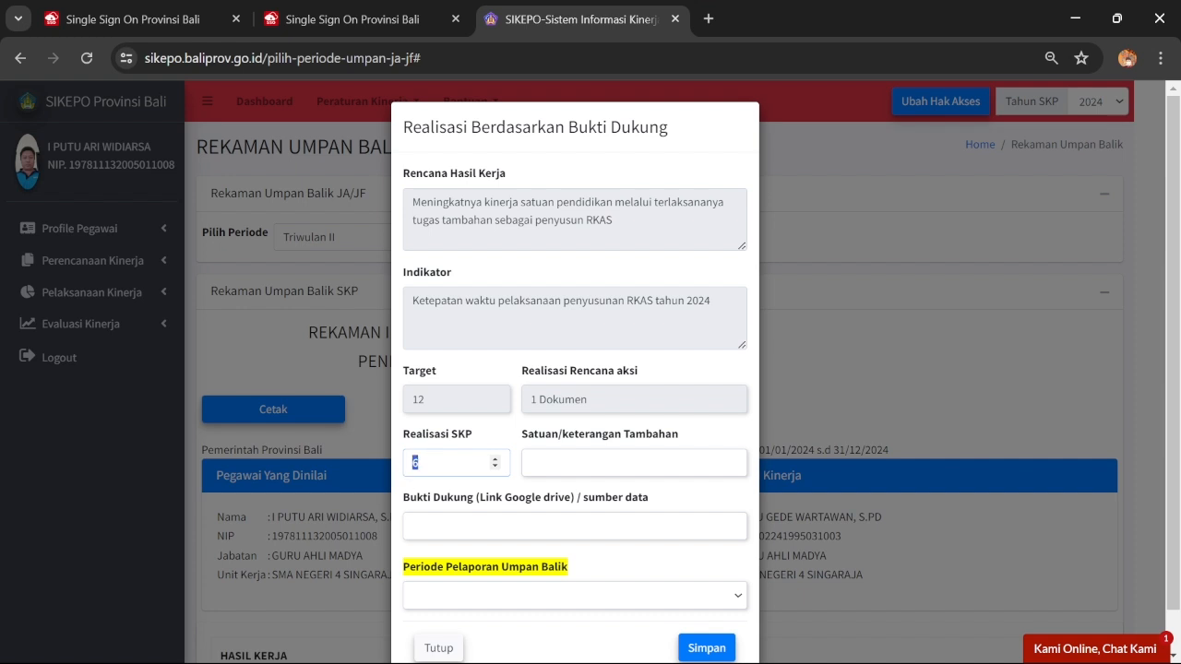
text(1)
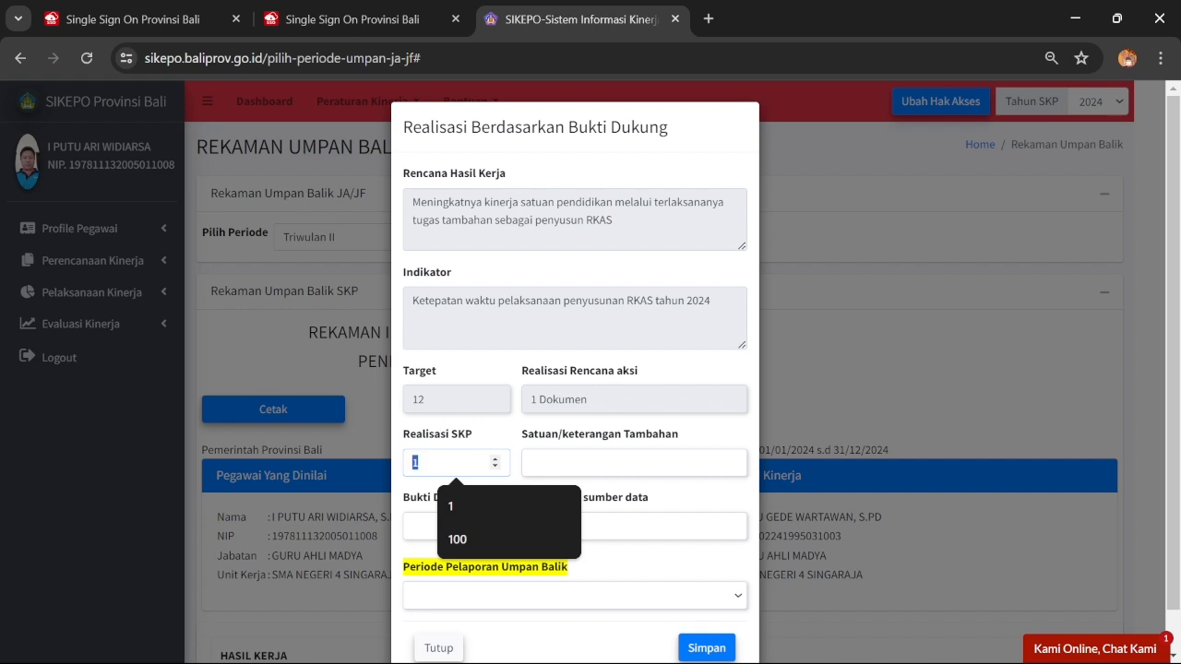
text(6)
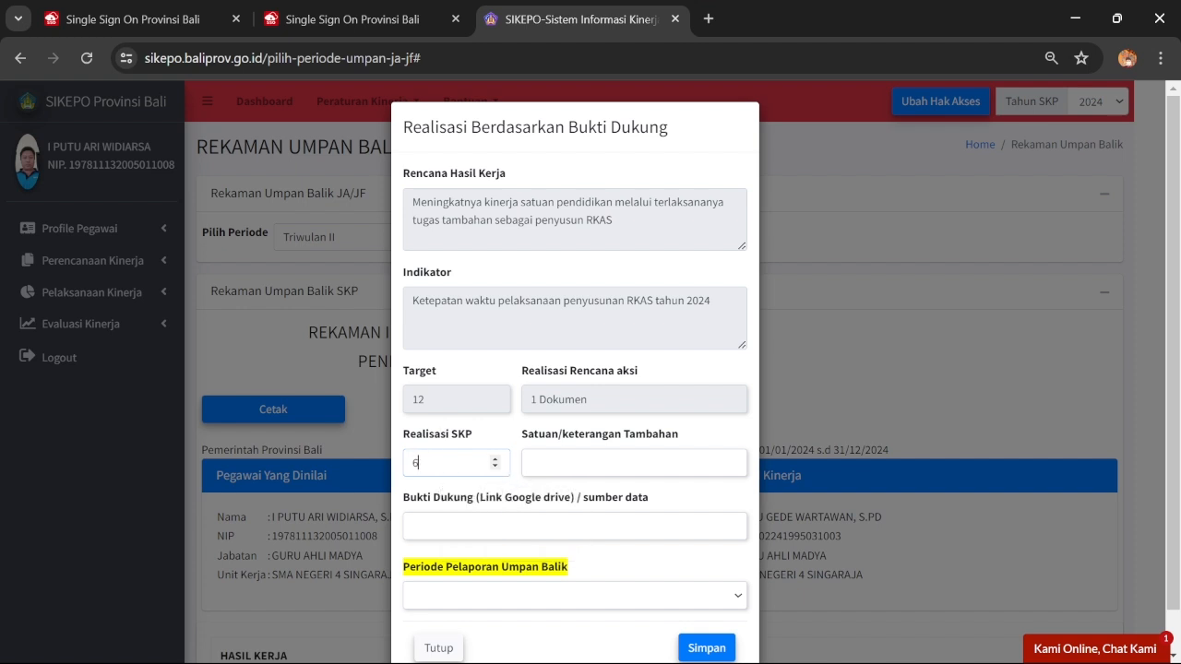
click(633, 463)
click(637, 404)
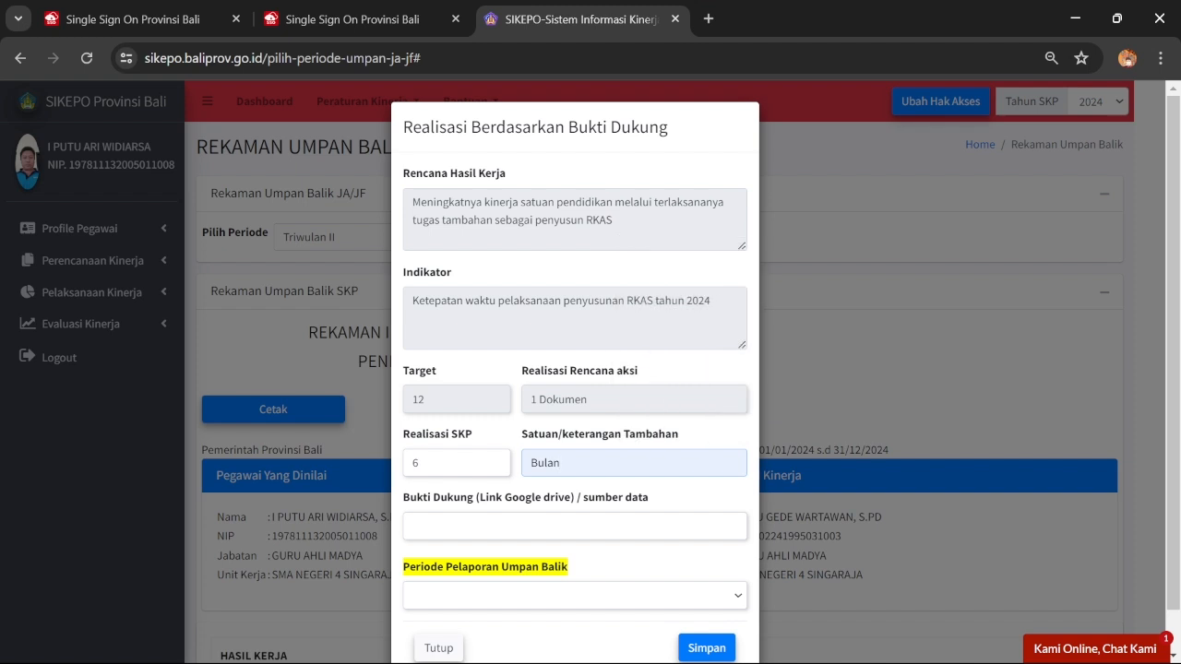
Paste the Drive evidence link, choose Triwulan II, and save the timeliness entry
key(Tab)
key(ctrl+v)
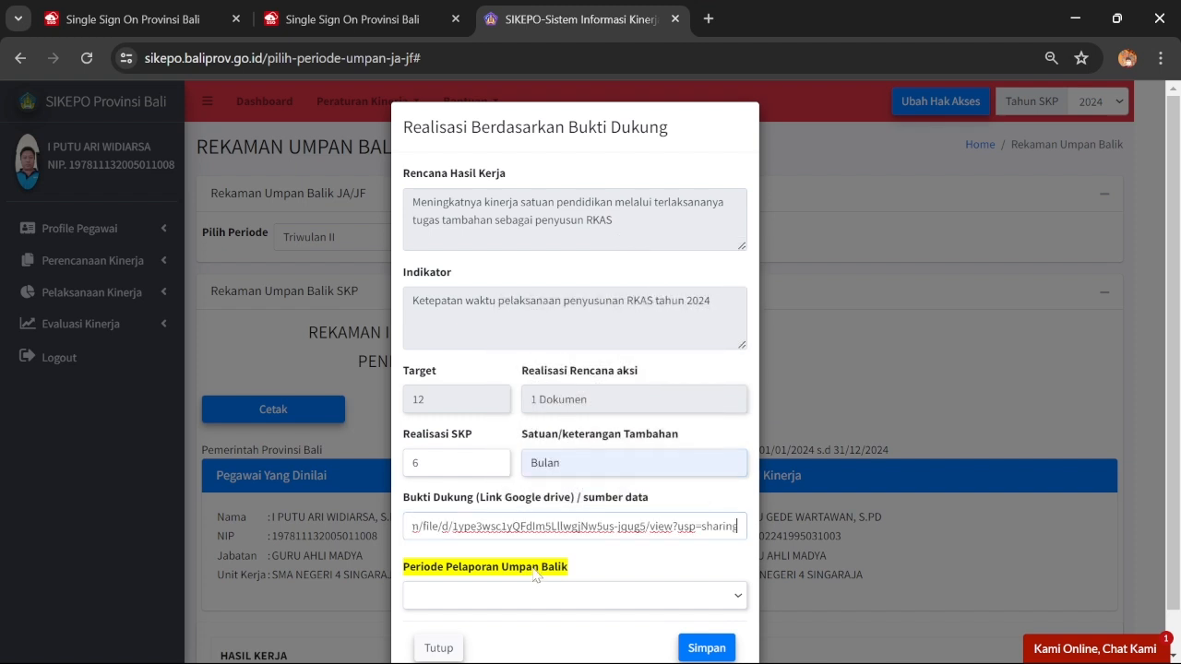
click(542, 595)
click(529, 650)
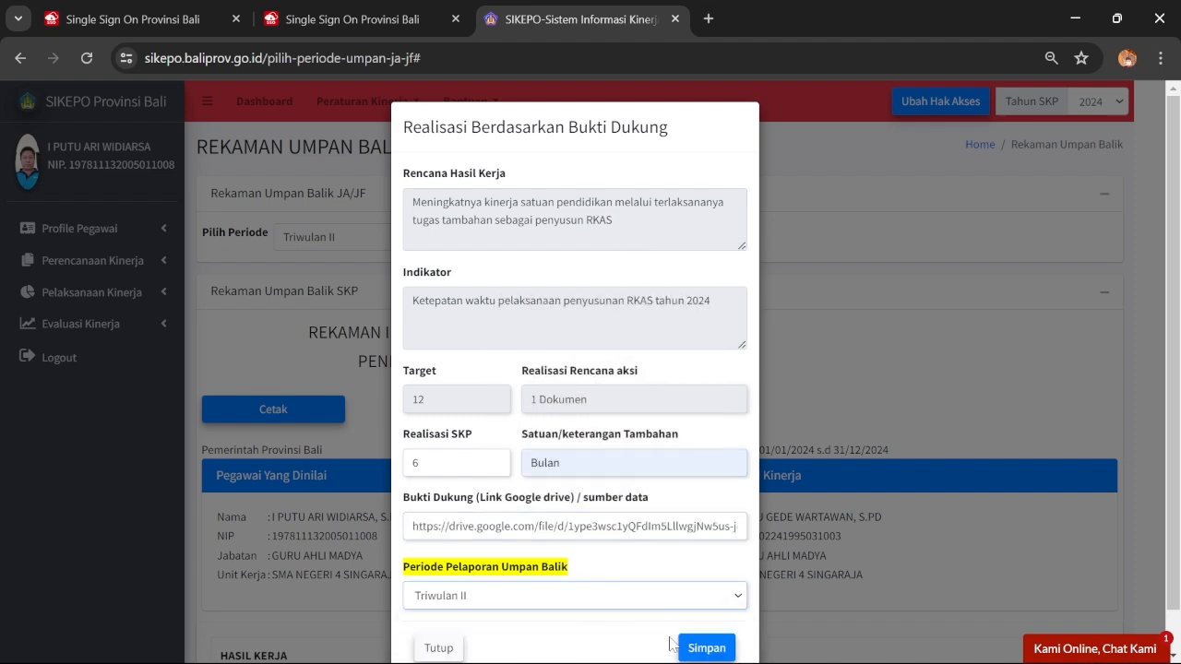
click(703, 648)
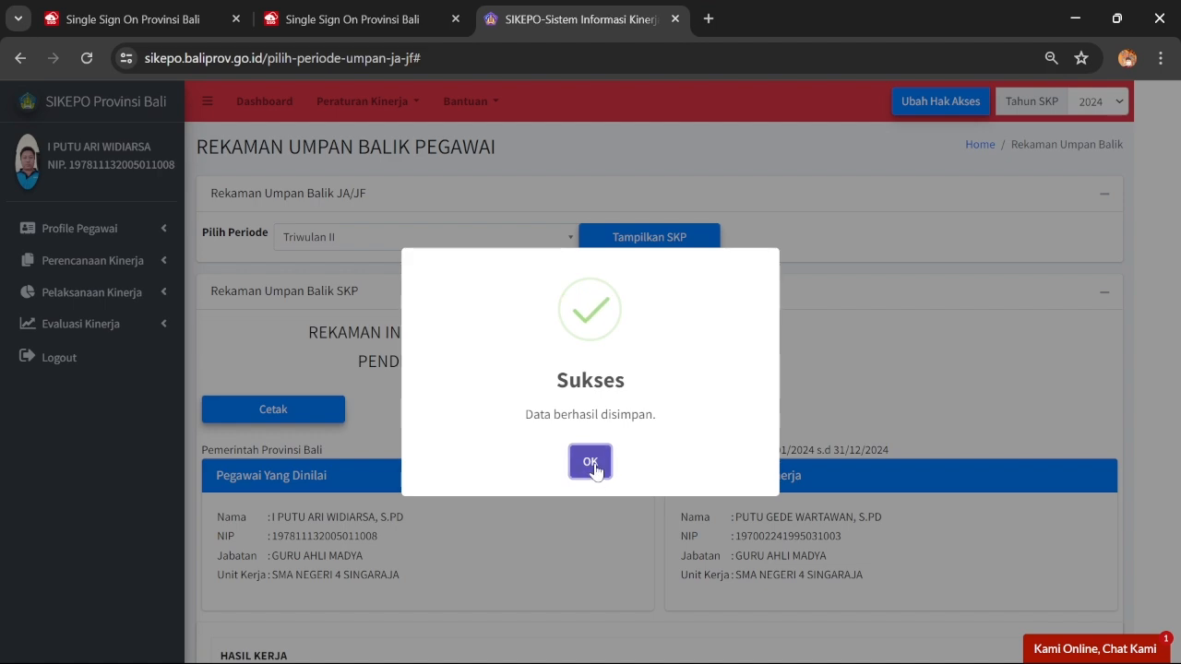
click(590, 462)
scroll(594, 470, down, 20)
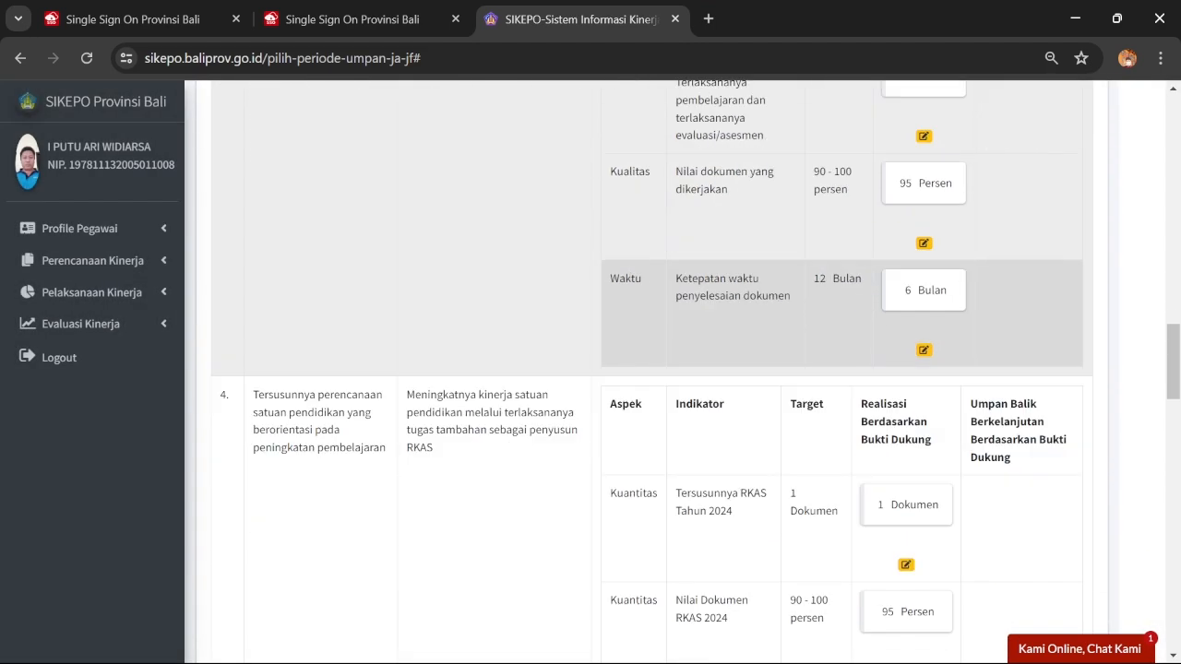
Scroll to TAMBAHAN and open the Kualitas form for Tersedianya Laporan direktif atasan langsung
scroll(820, 320, down, 3)
scroll(820, 321, up, 1)
scroll(820, 321, down, 3)
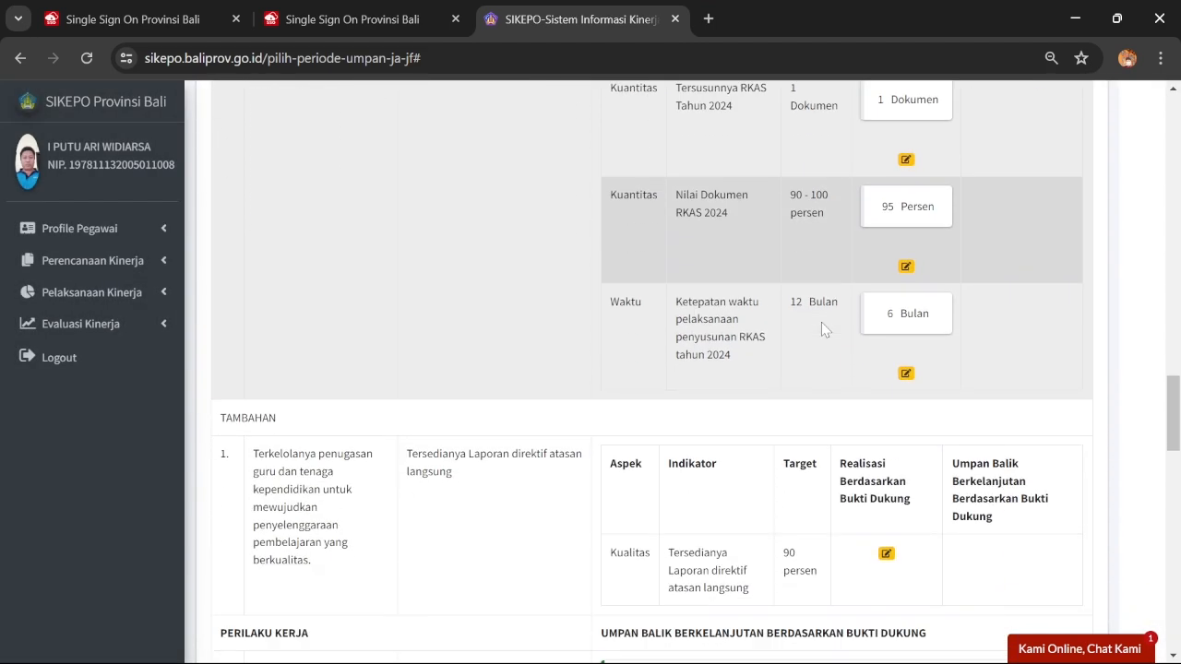
scroll(821, 321, down, 1)
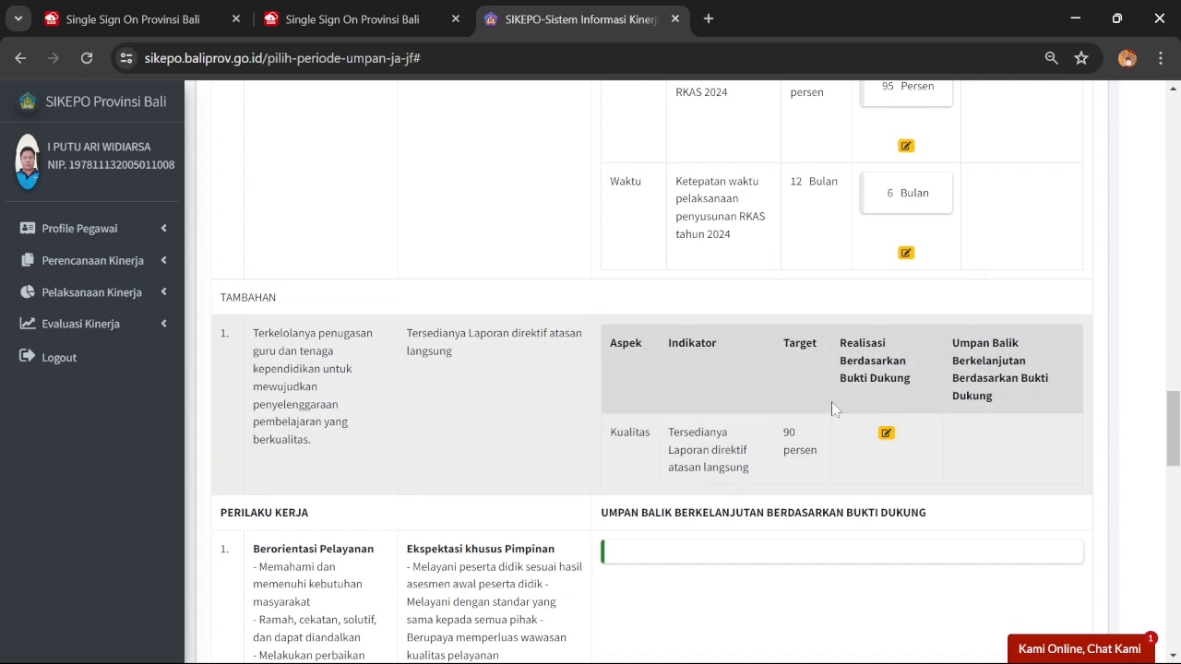
click(886, 433)
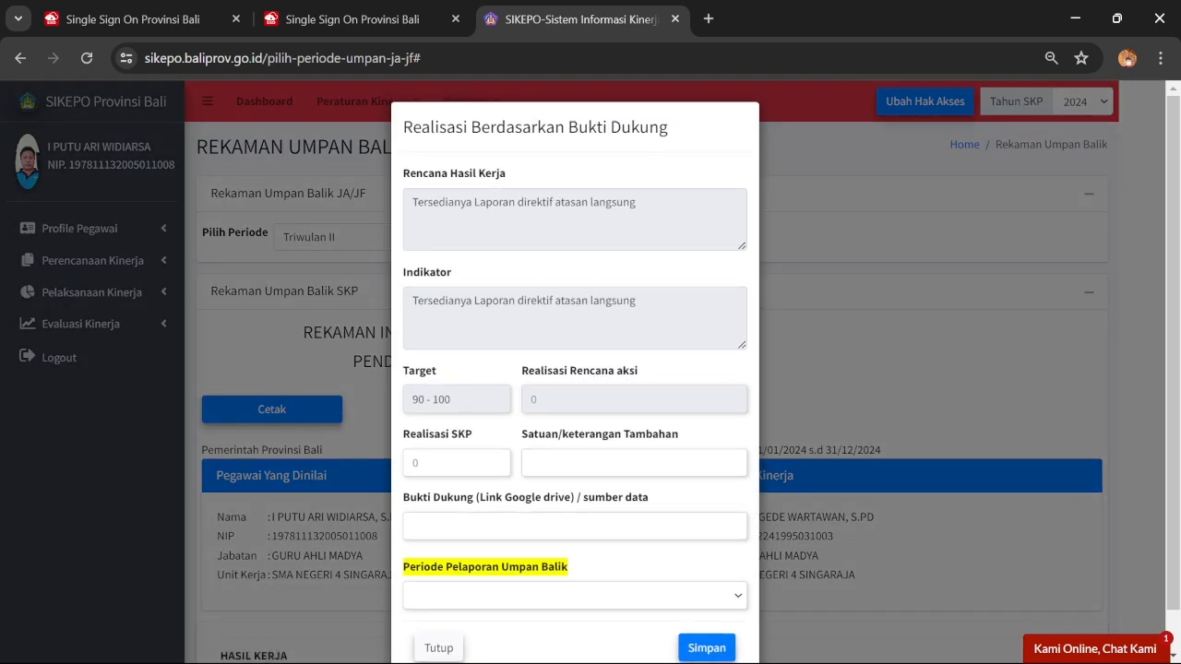
mouse_move(698, 646)
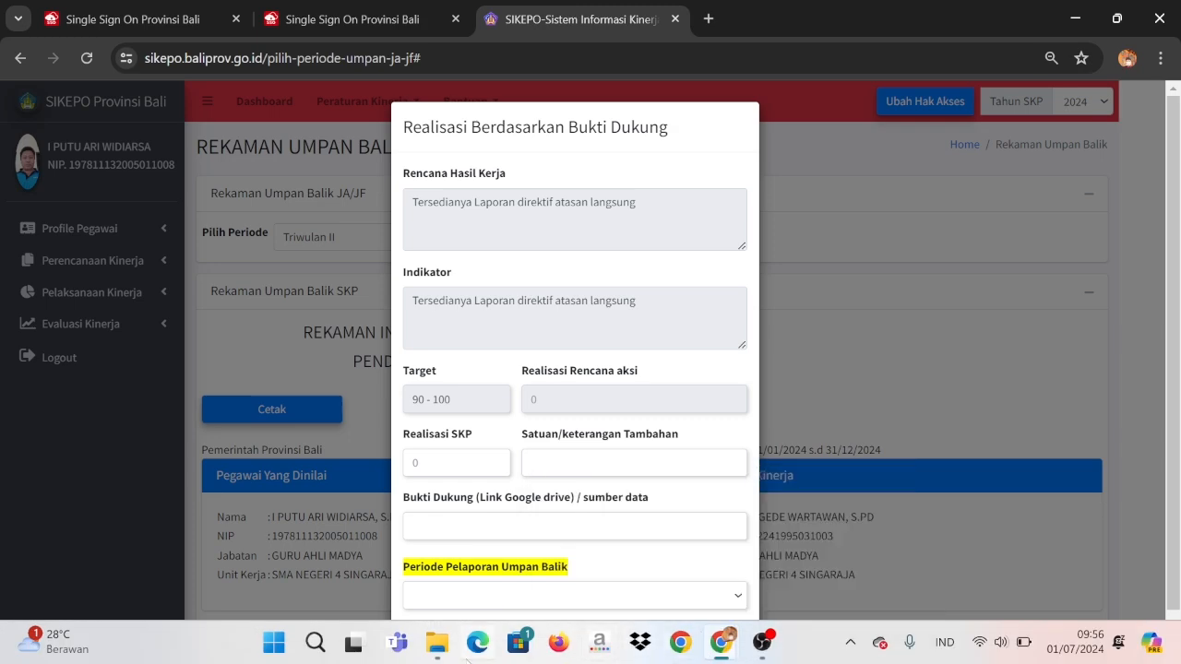
In Drive, go from Juni 2024 up to SIKEPO 2024 > Direktif Atasan Langsung, then return to SIKEPO
click(437, 644)
click(438, 644)
mouse_move(724, 650)
click(784, 518)
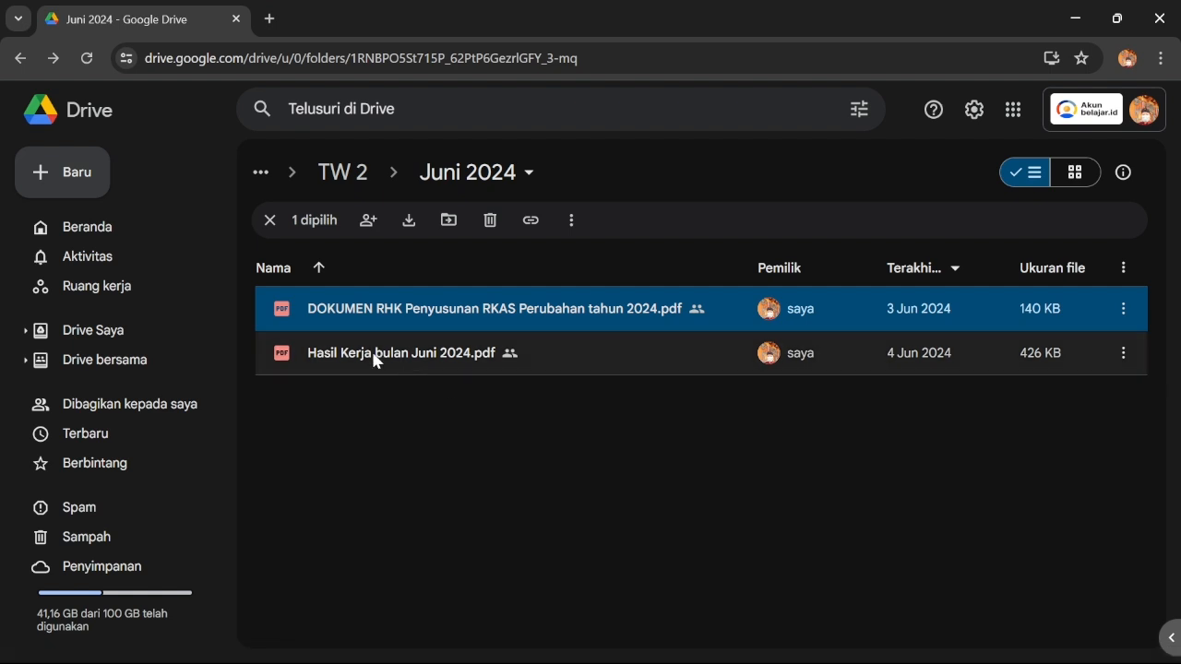
click(20, 58)
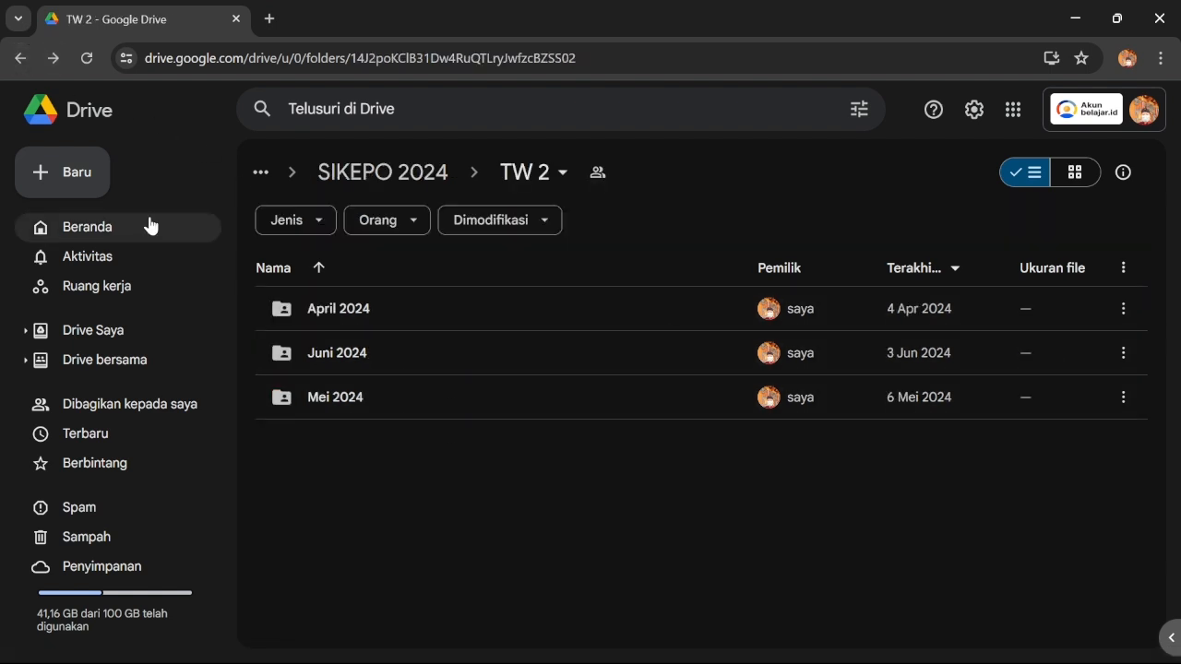
click(20, 58)
double_click(427, 398)
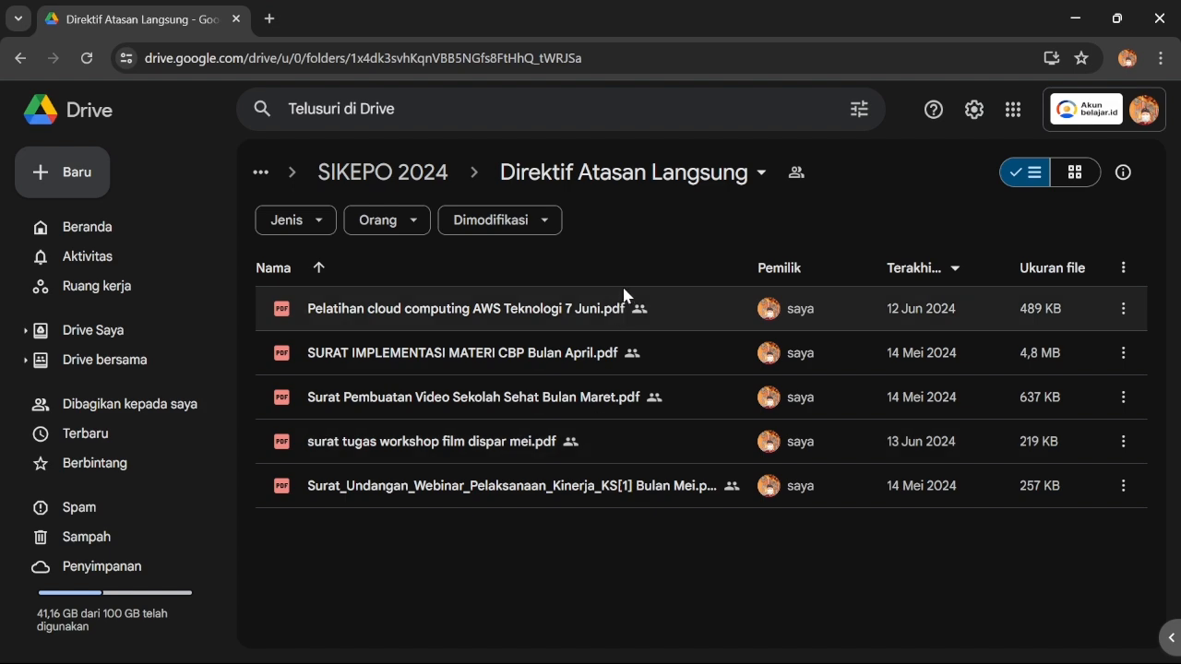
click(1075, 18)
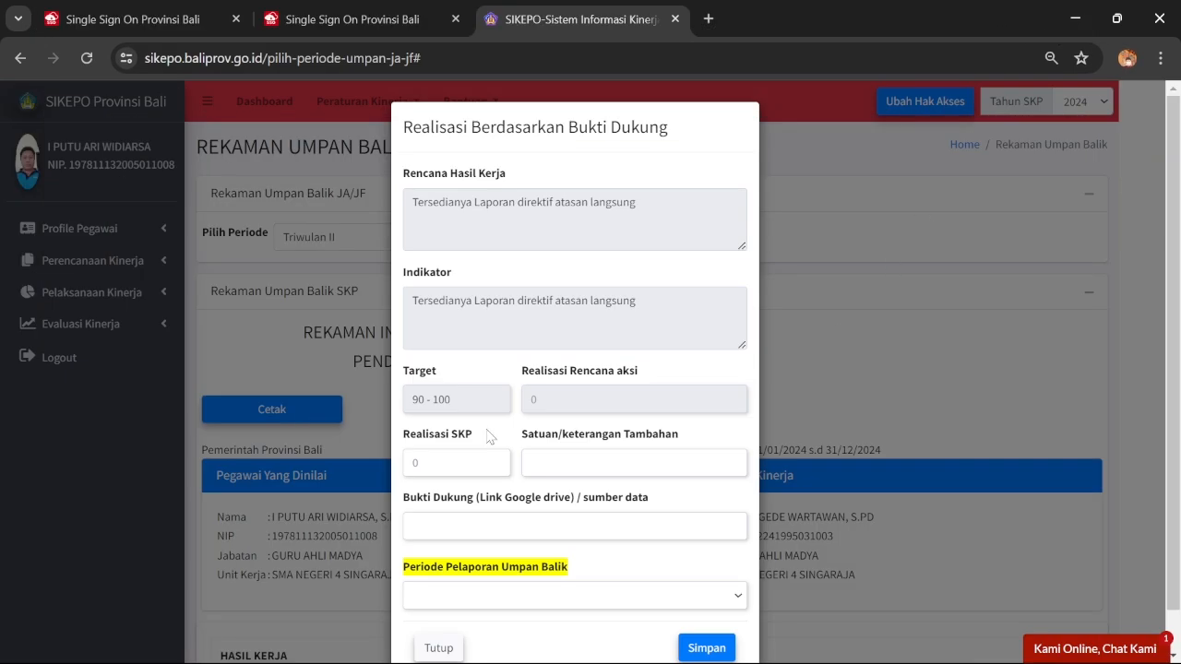
Enter 100 as the SKP realisation with unit Persen, then bring the Drive folder forward
click(450, 462)
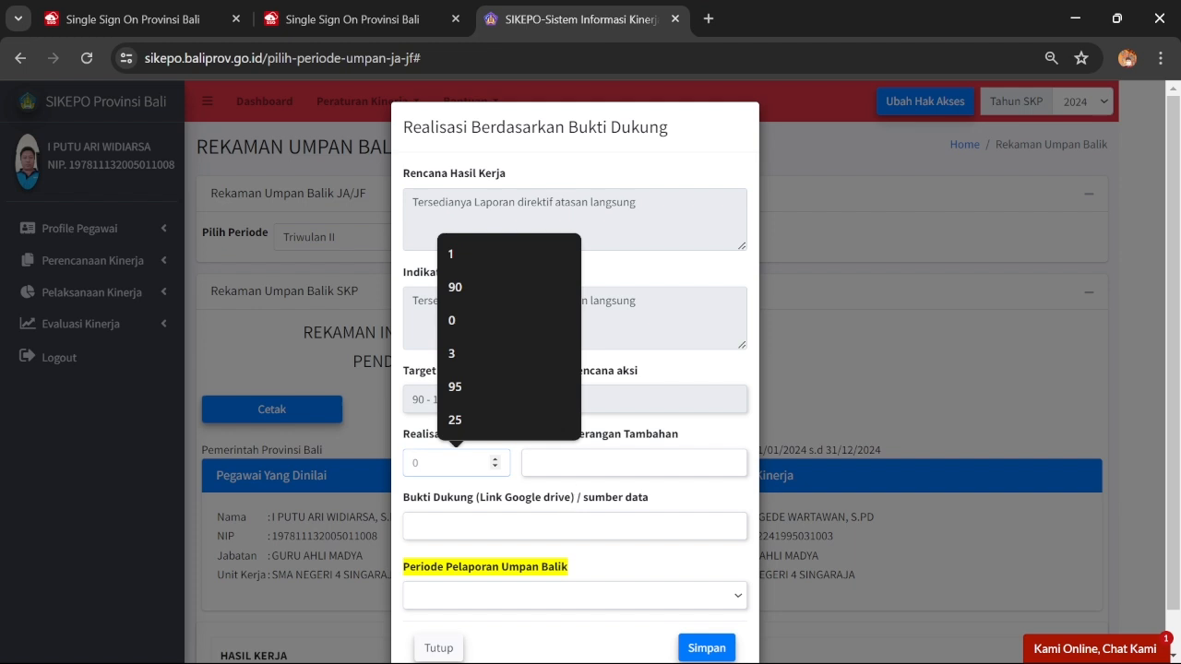
click(532, 462)
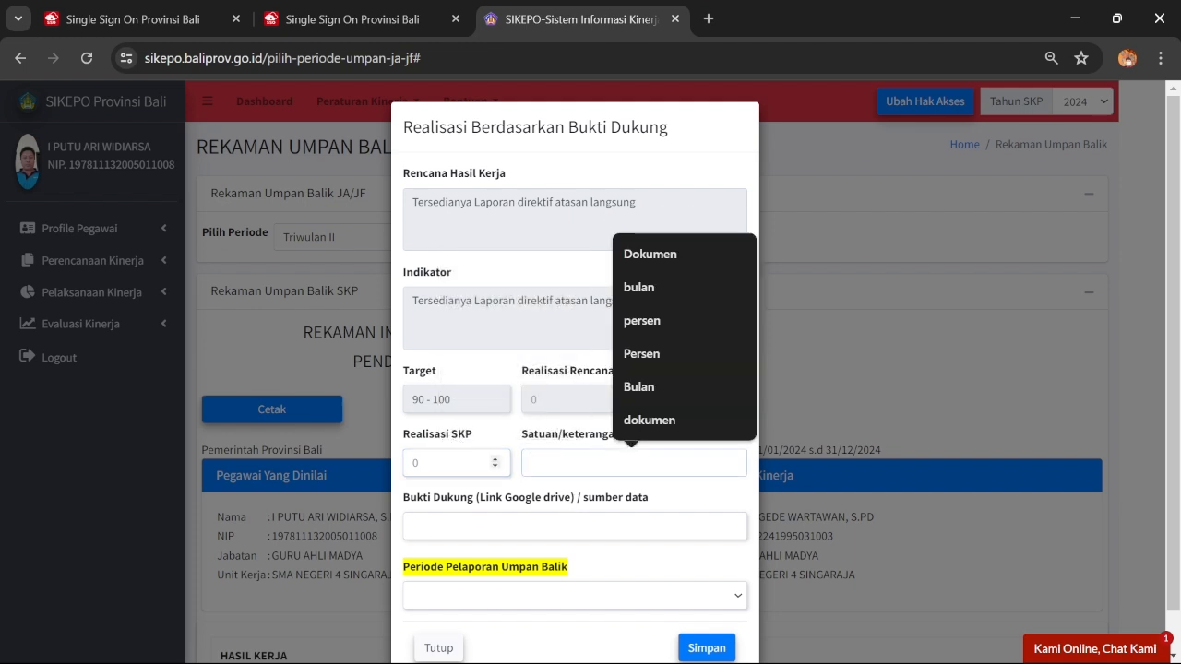
click(461, 462)
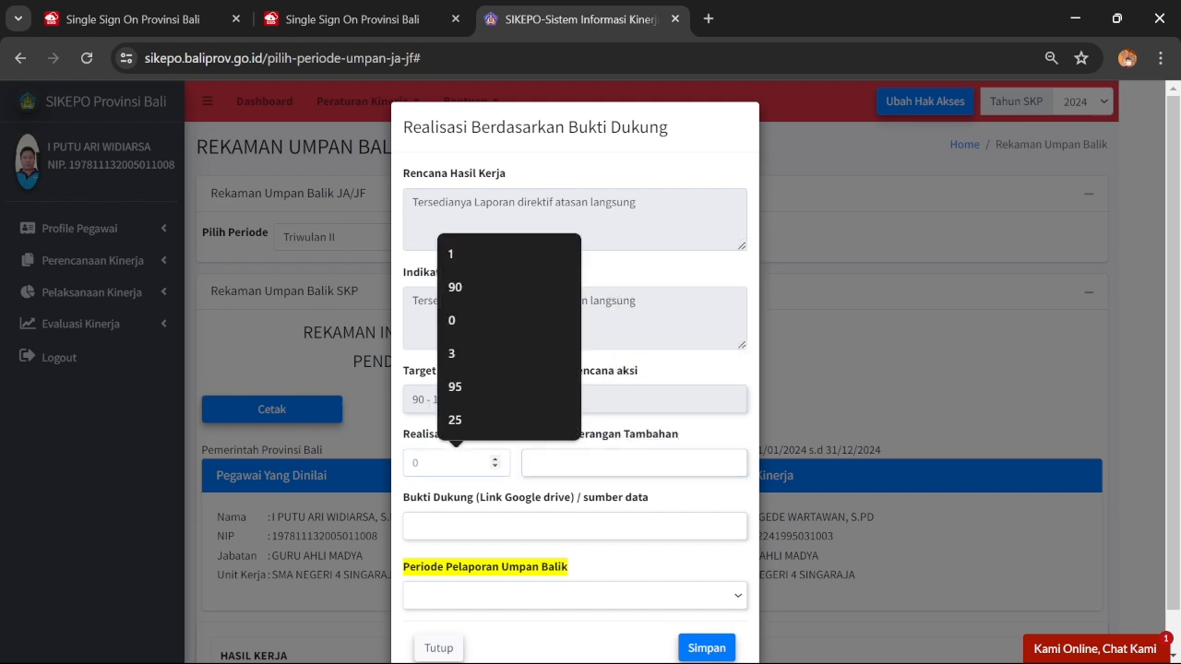
text(100)
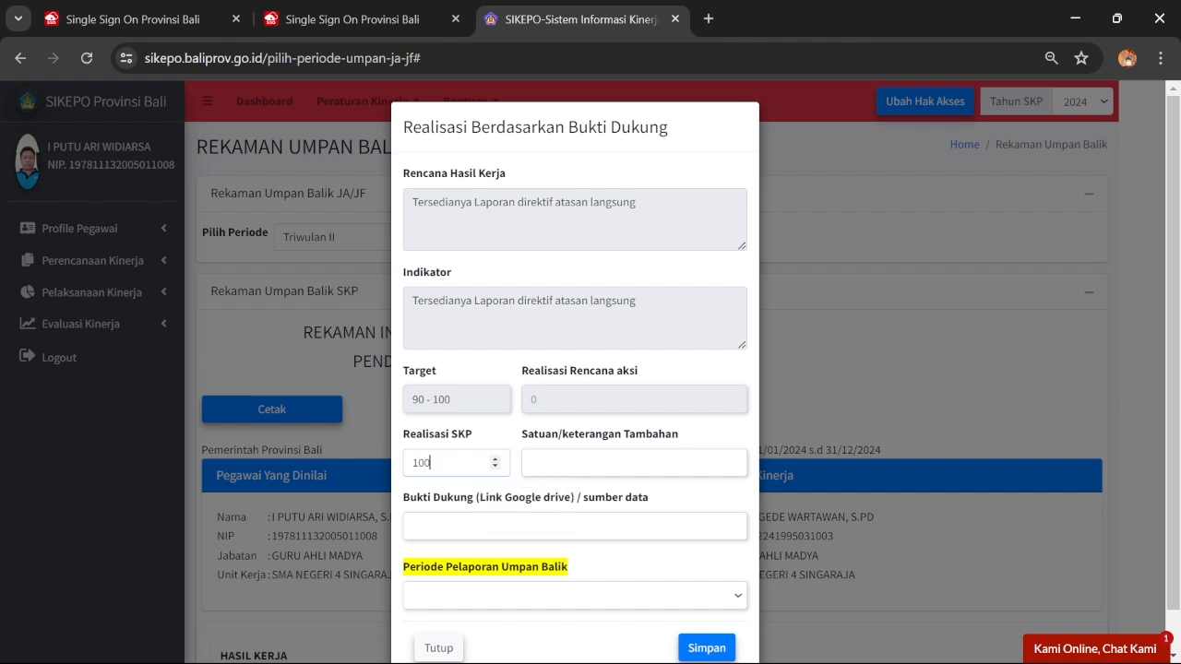
click(531, 462)
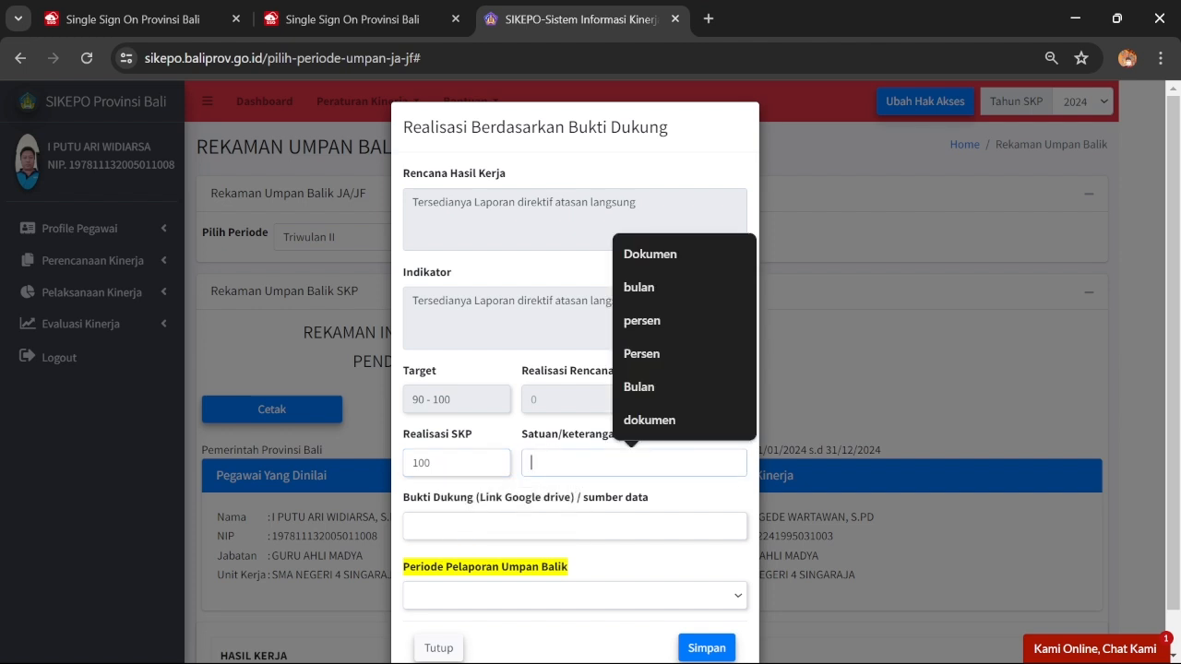
click(643, 355)
mouse_move(689, 657)
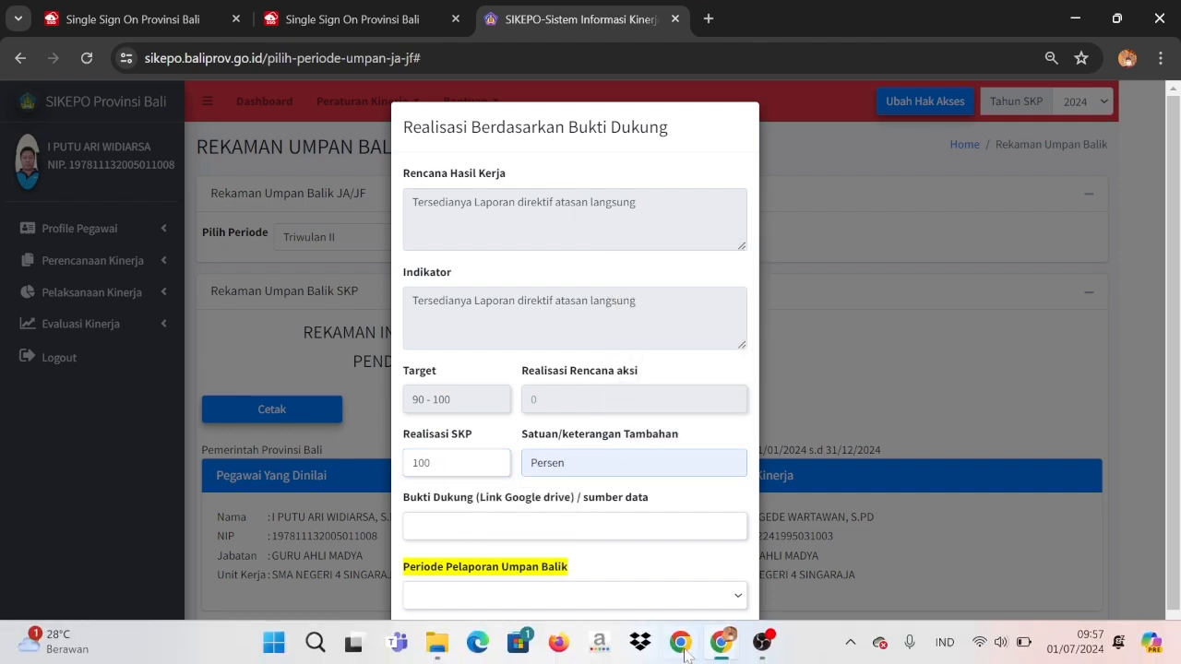
mouse_move(722, 646)
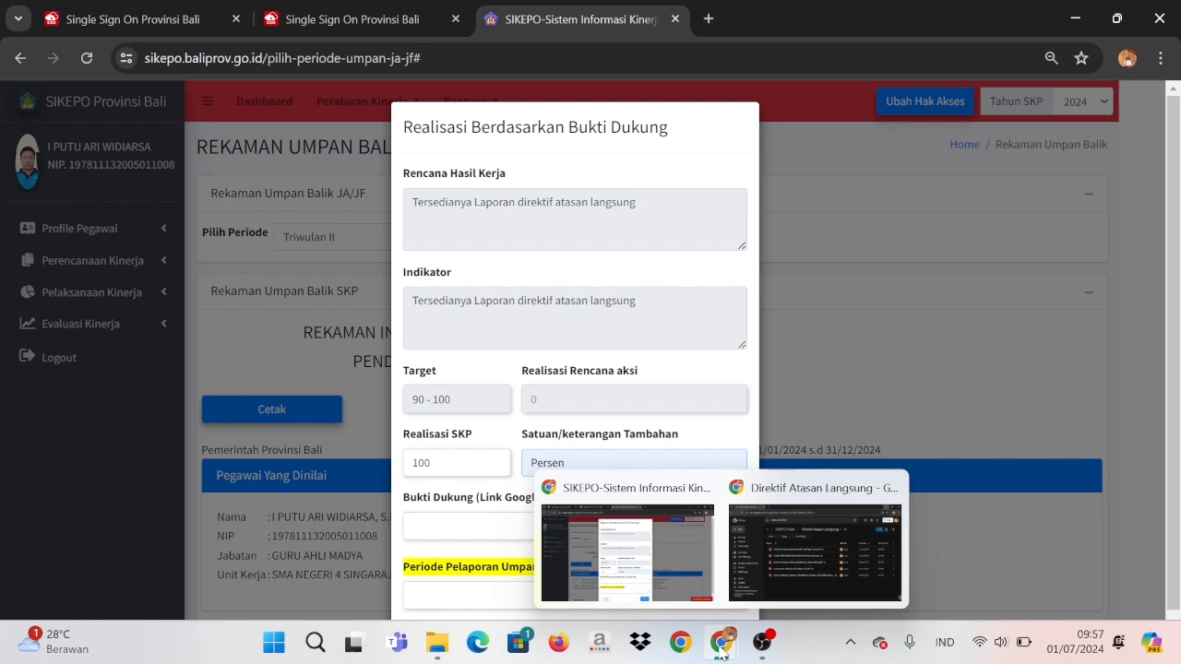
click(804, 547)
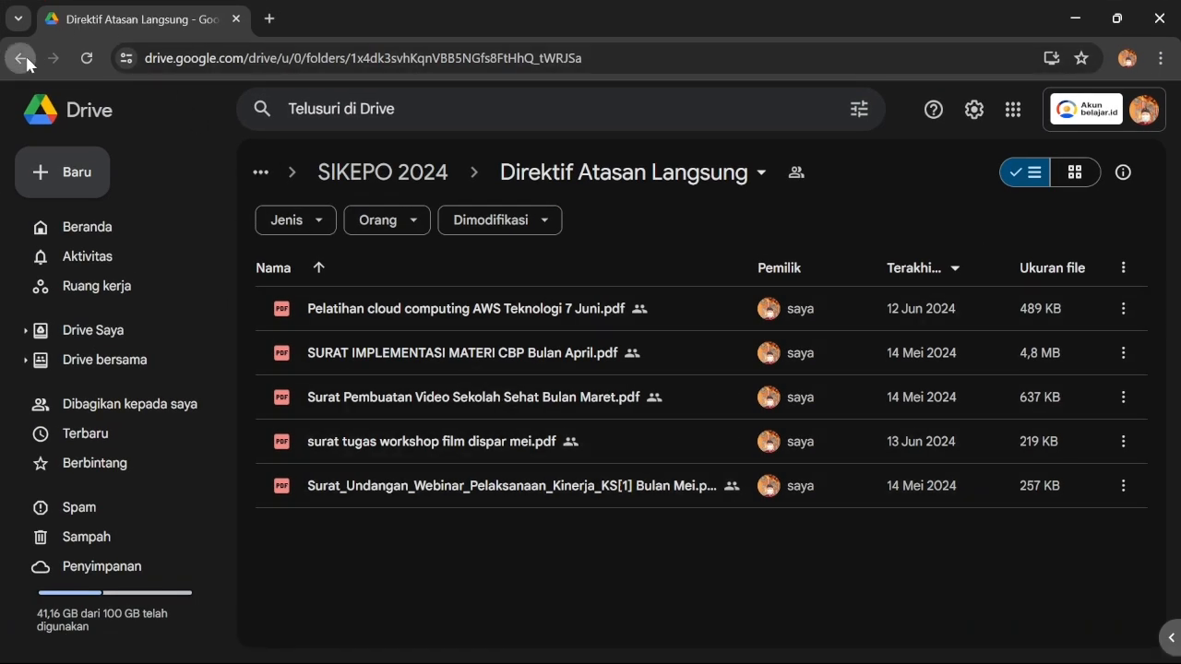
From SIKEPO 2024, copy the share link of the Direktif Atasan Langsung folder
click(20, 58)
click(437, 406)
right_click(437, 406)
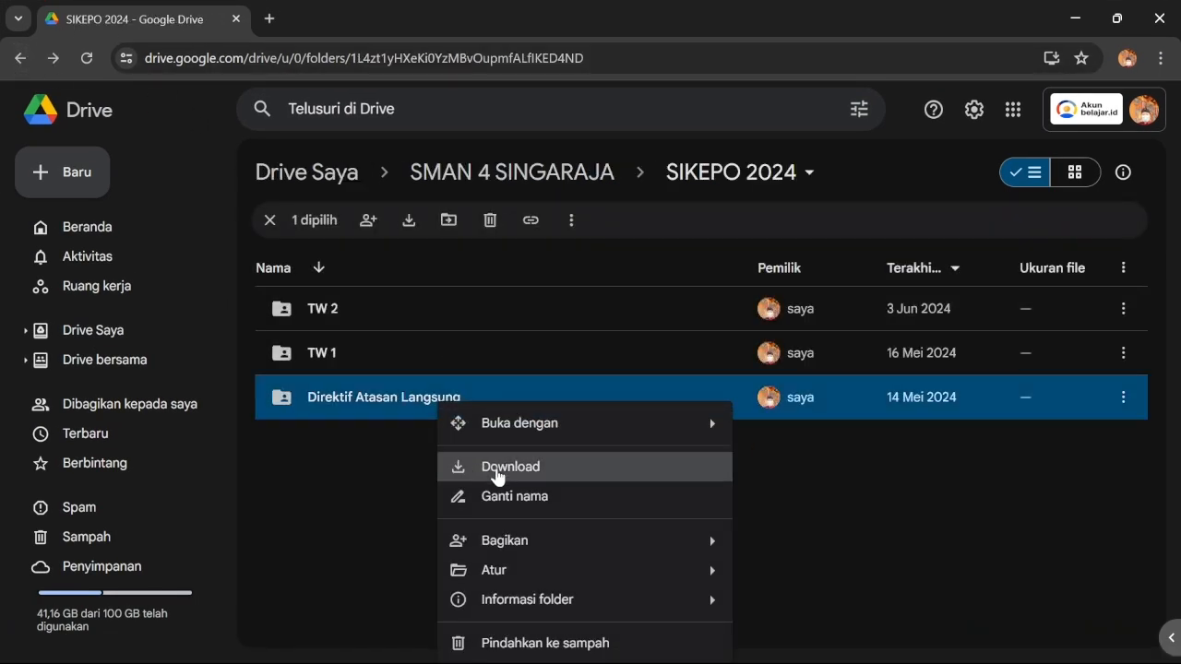
mouse_move(527, 548)
click(799, 553)
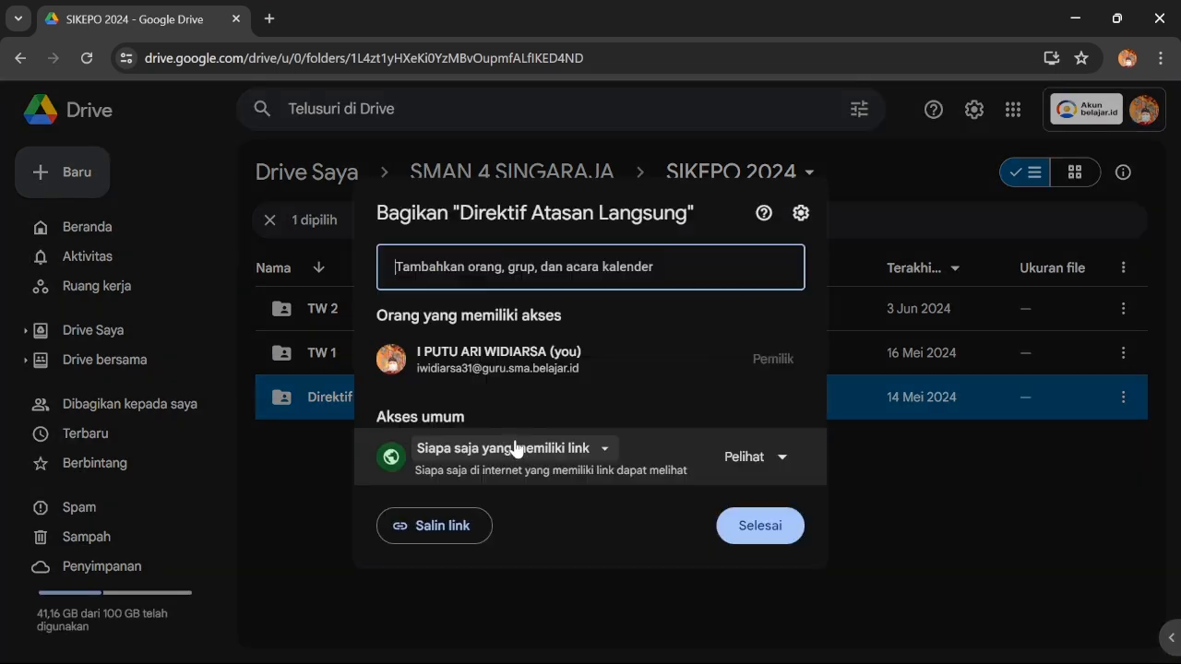
click(479, 524)
click(759, 525)
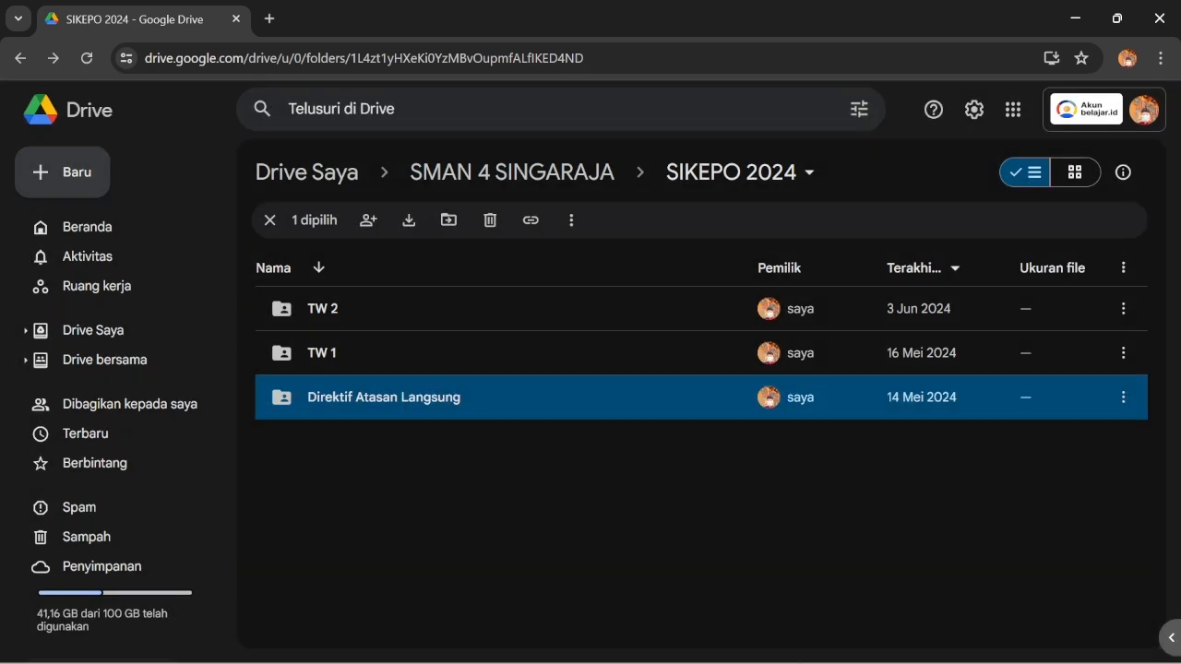
Paste the folder link into Bukti Dukung, choose Triwulan II, and save the 100 Persen entry
mouse_move(761, 643)
click(627, 558)
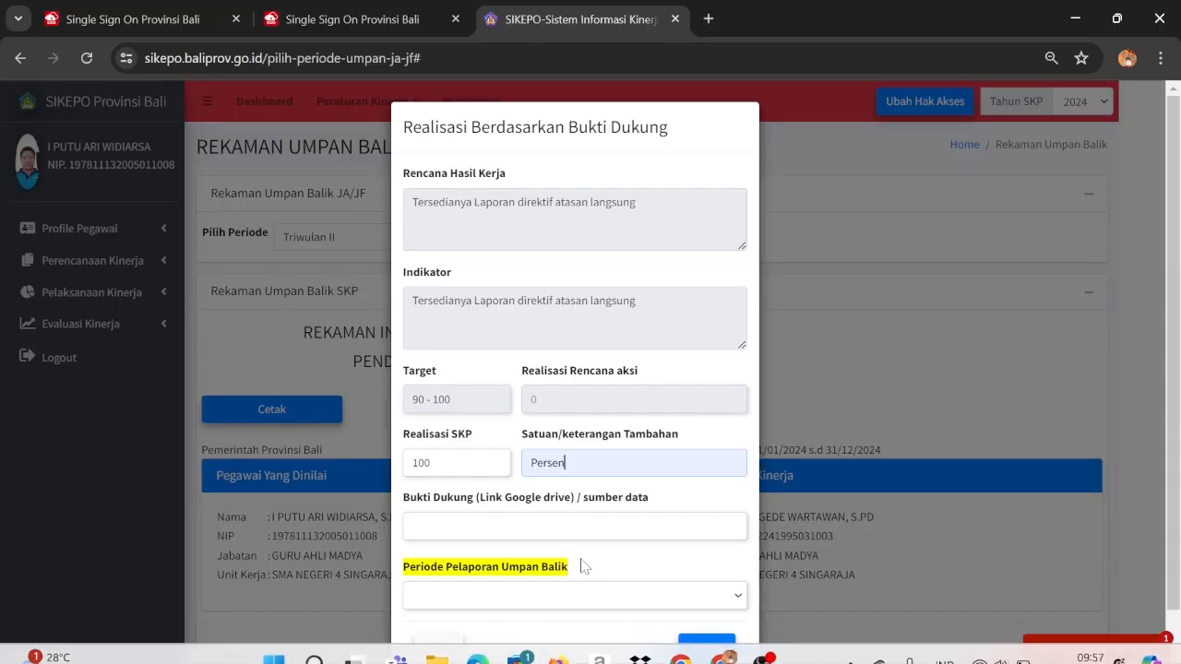
click(554, 525)
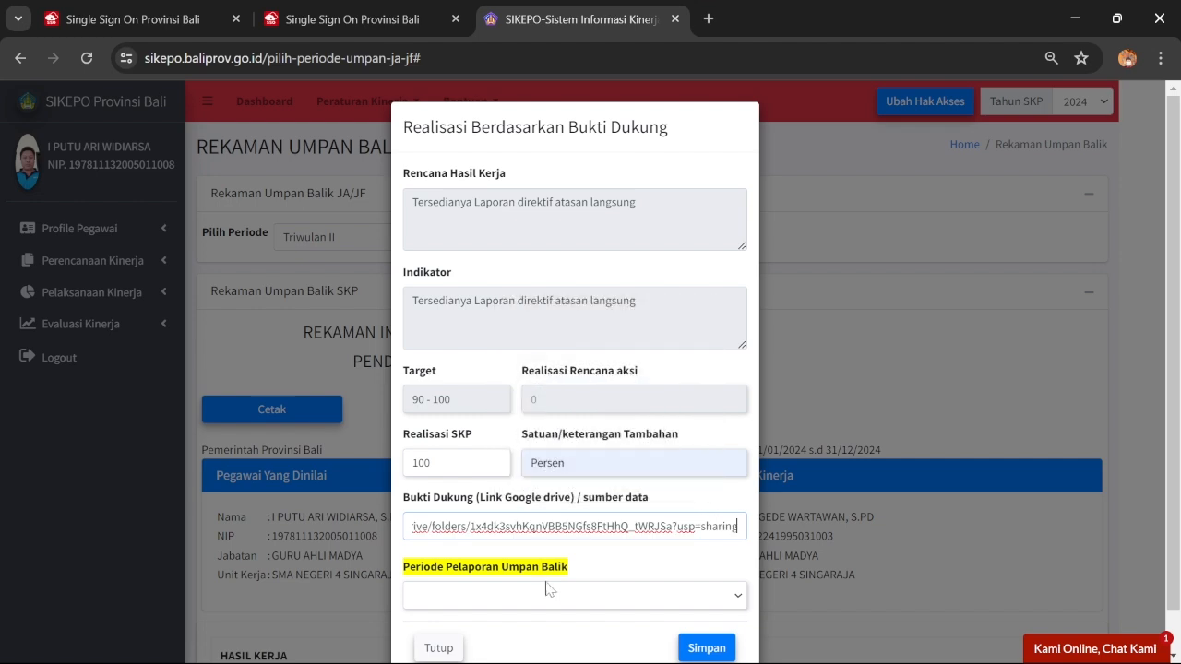
click(552, 604)
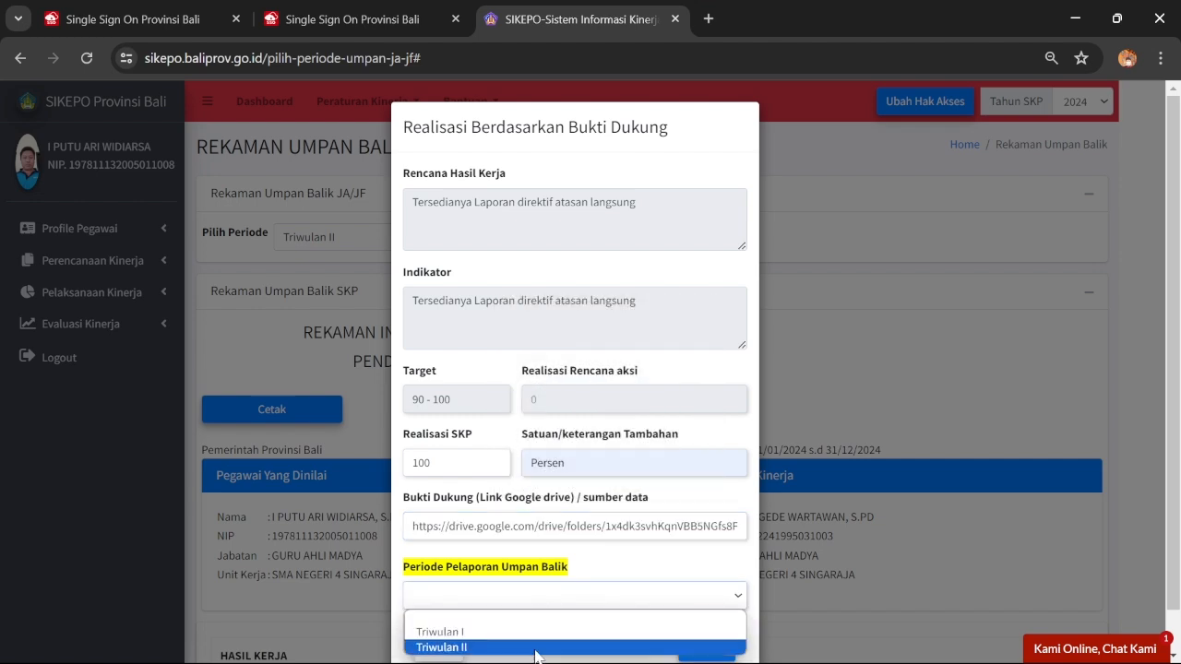
click(536, 644)
click(701, 647)
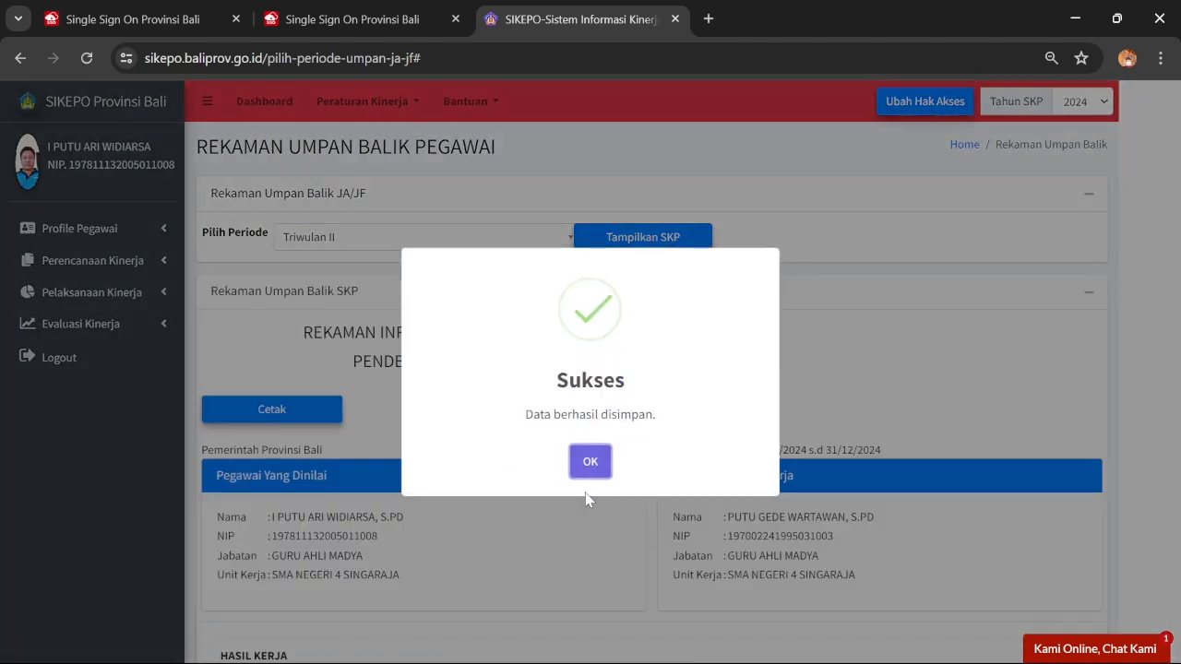
click(577, 452)
scroll(755, 283, down, 15)
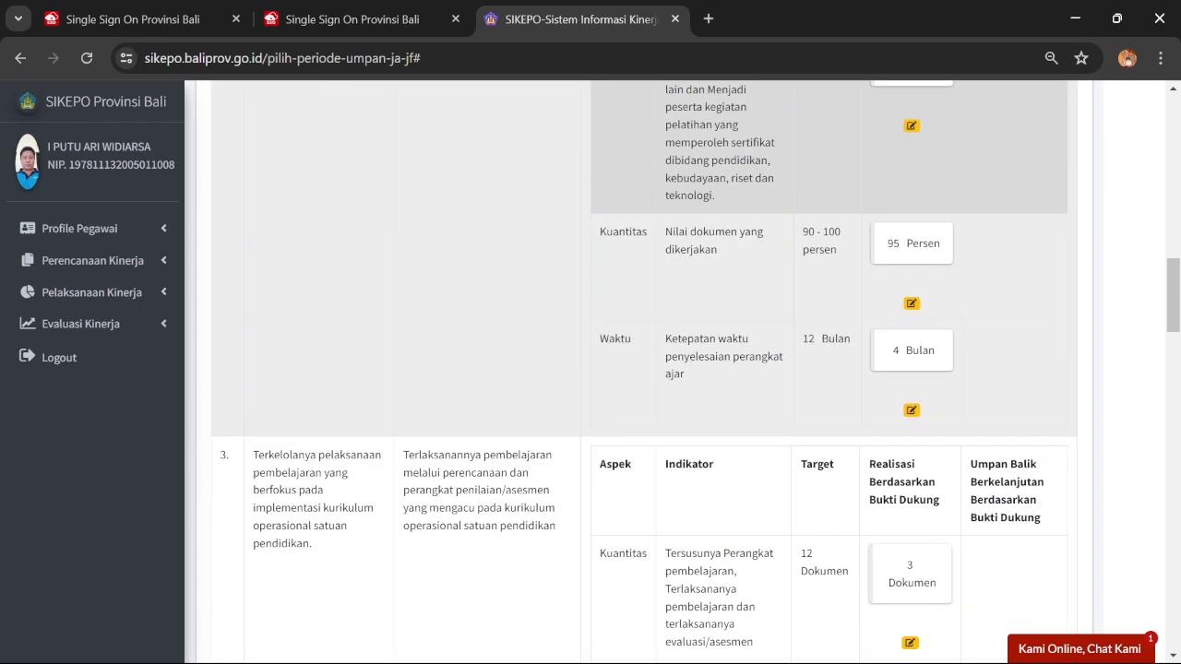
scroll(775, 271, down, 15)
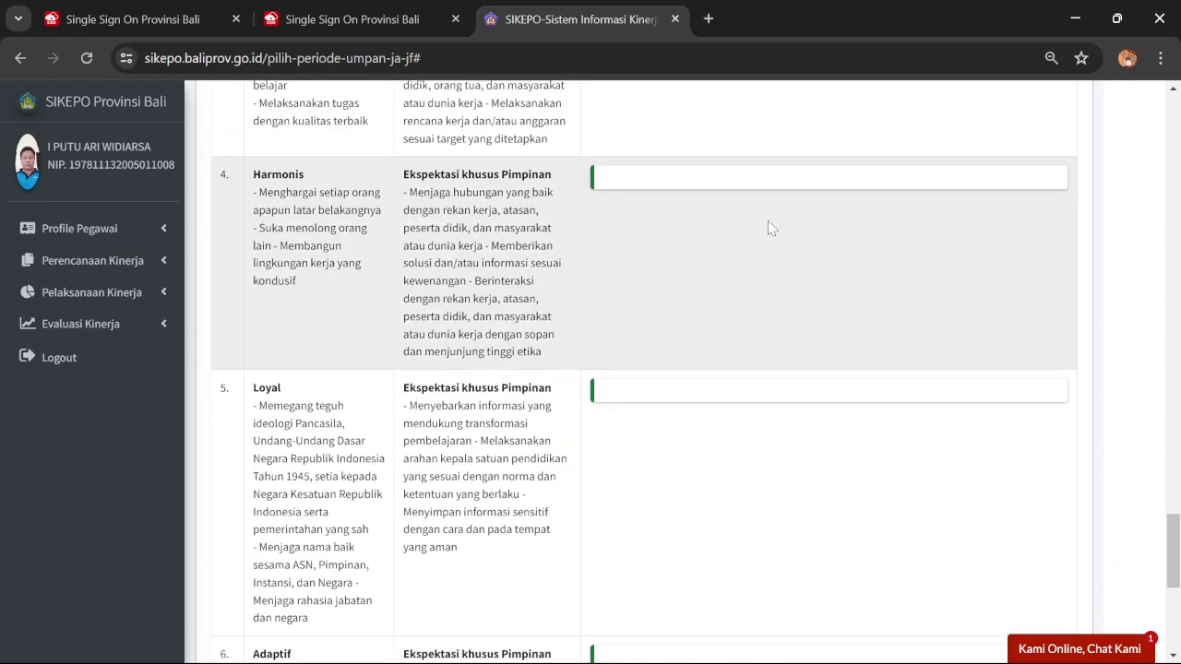
scroll(768, 220, up, 7)
scroll(767, 225, up, 2)
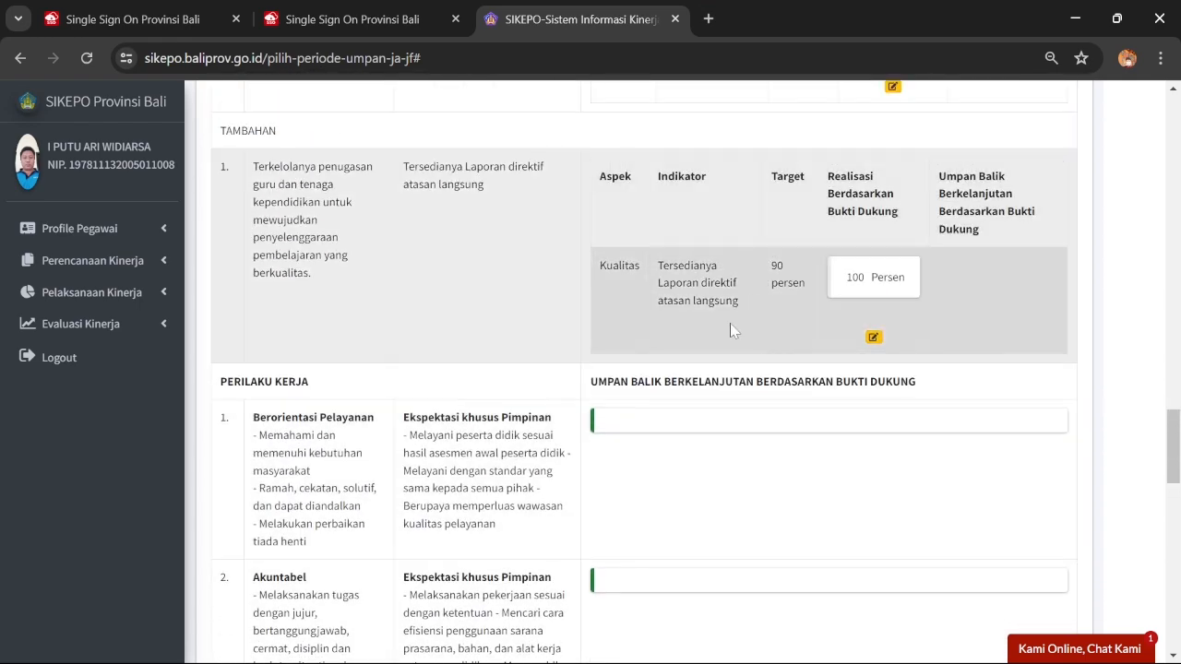
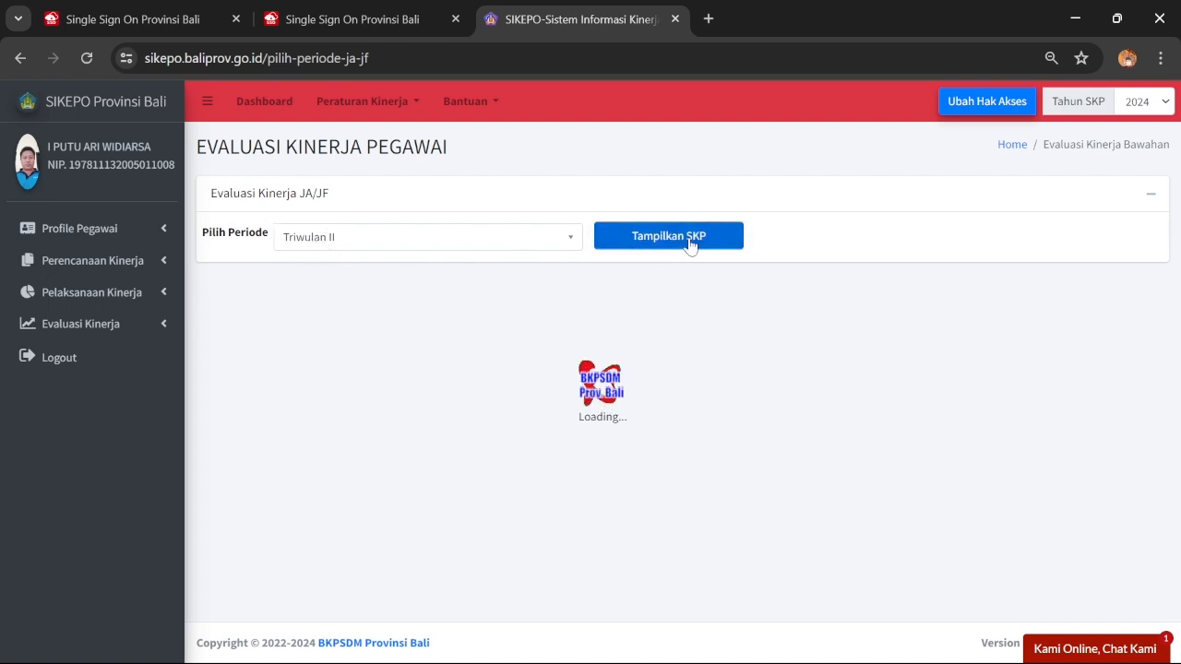
Scroll through the Triwulan II SKP evaluation to find the Hasil Kerja targets table
scroll(731, 247, down, 12)
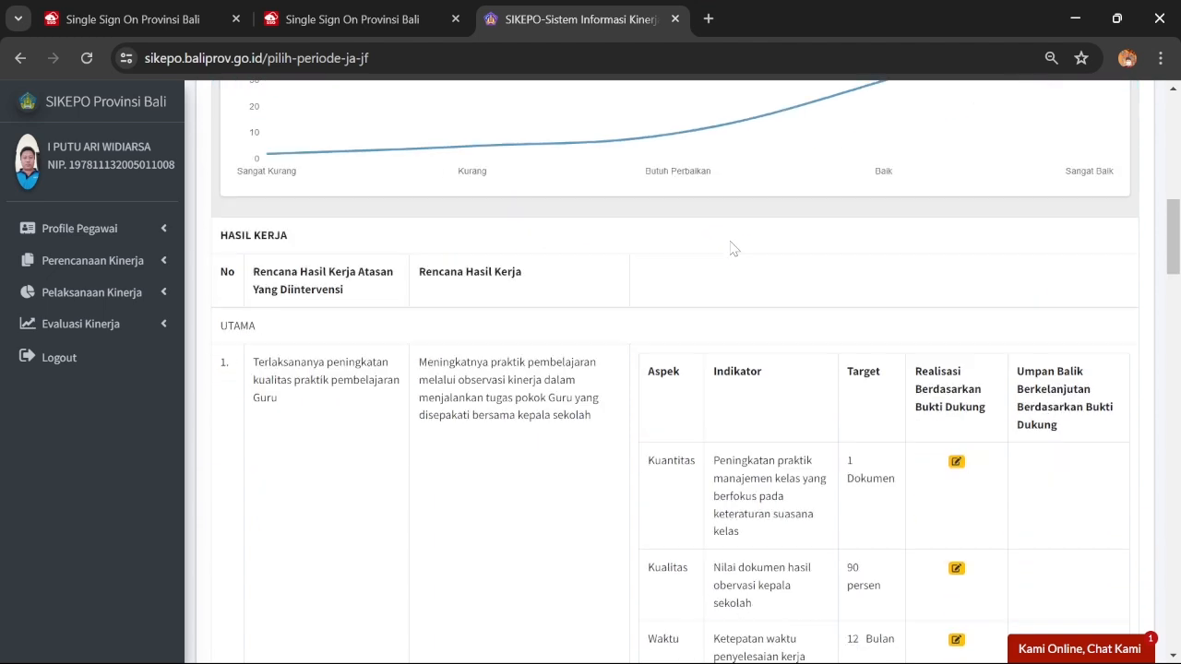
scroll(731, 247, down, 2)
scroll(603, 263, up, 1)
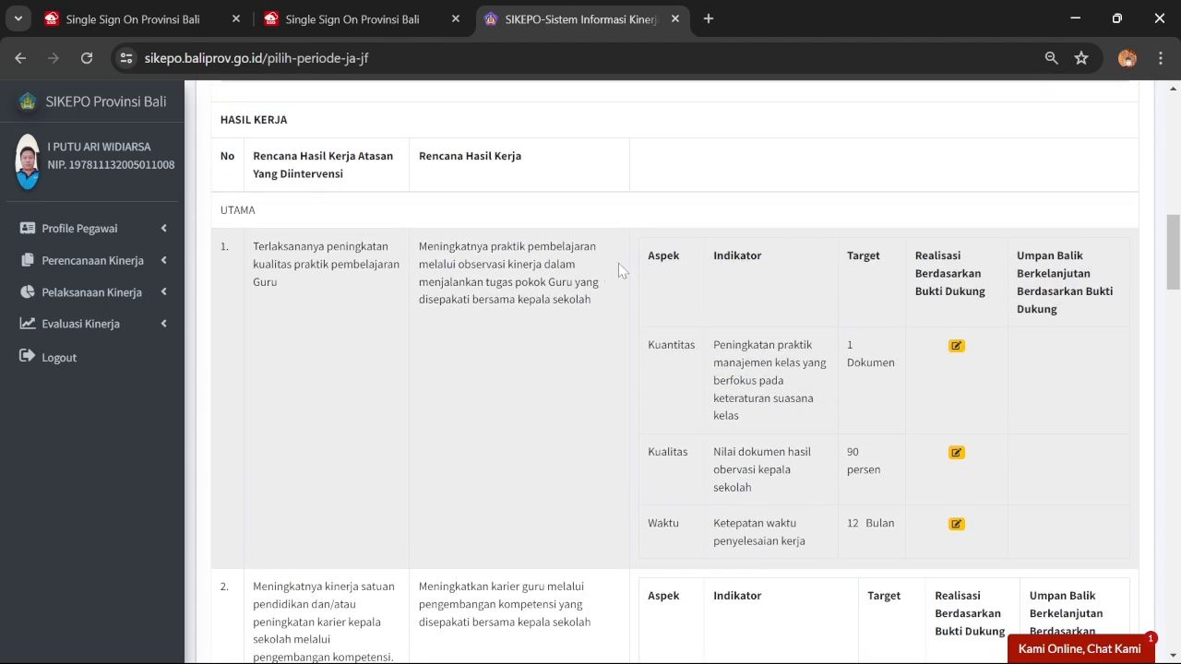
scroll(635, 268, down, 1)
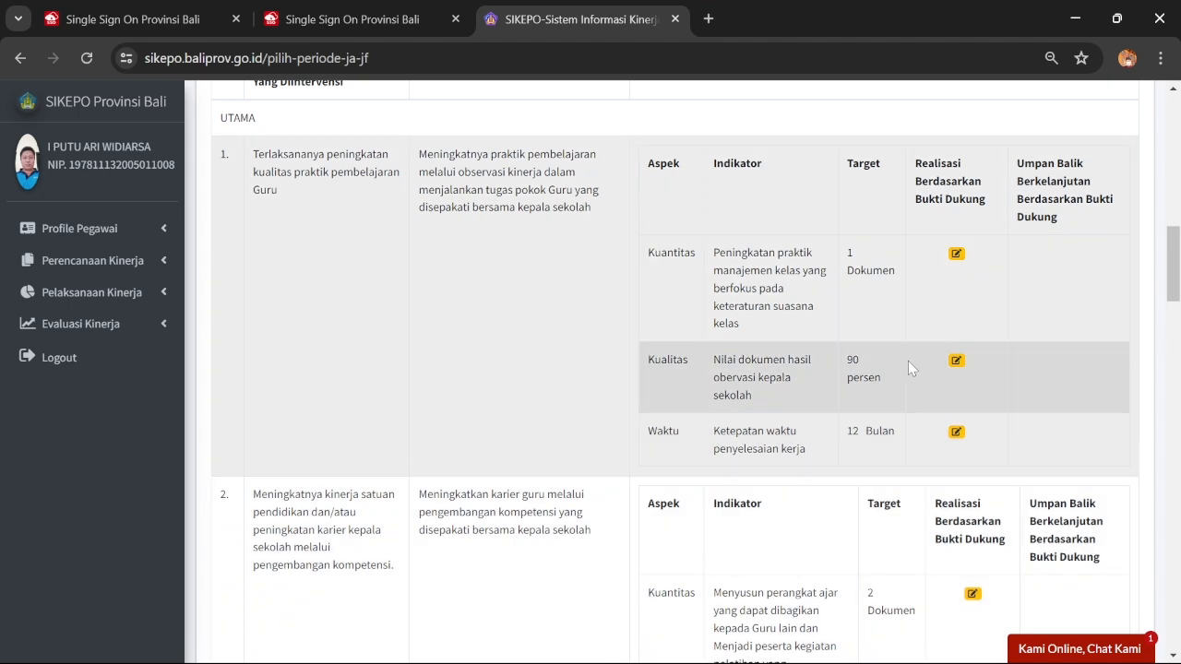
scroll(759, 256, up, 4)
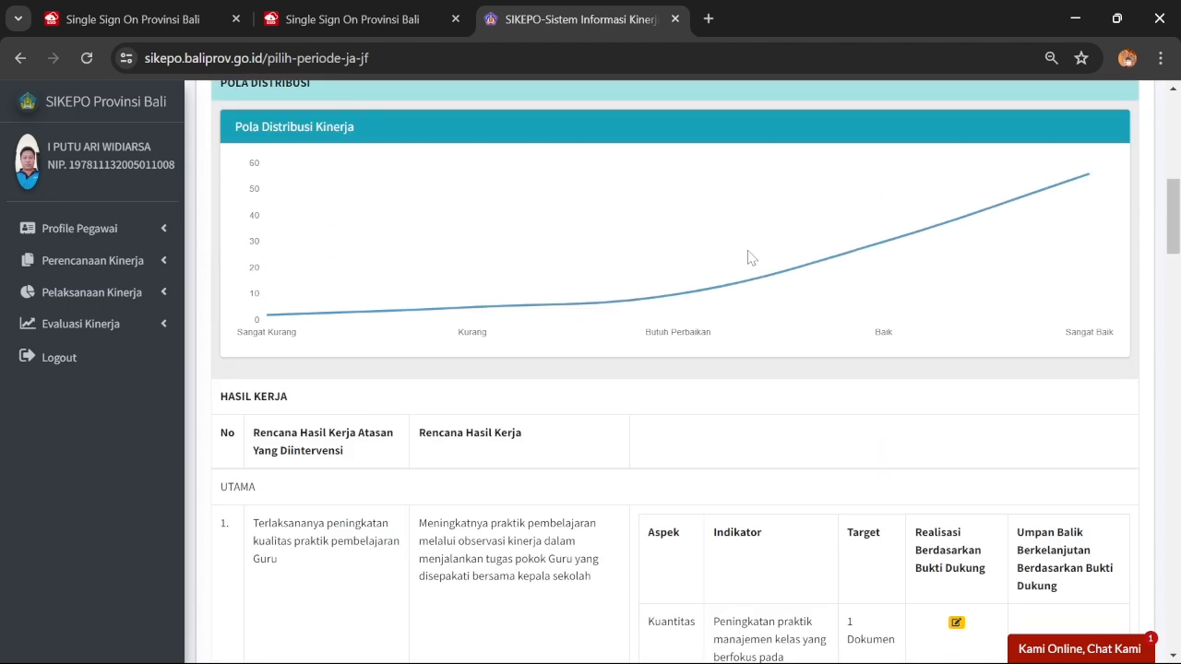
scroll(747, 231, down, 2)
scroll(738, 221, up, 2)
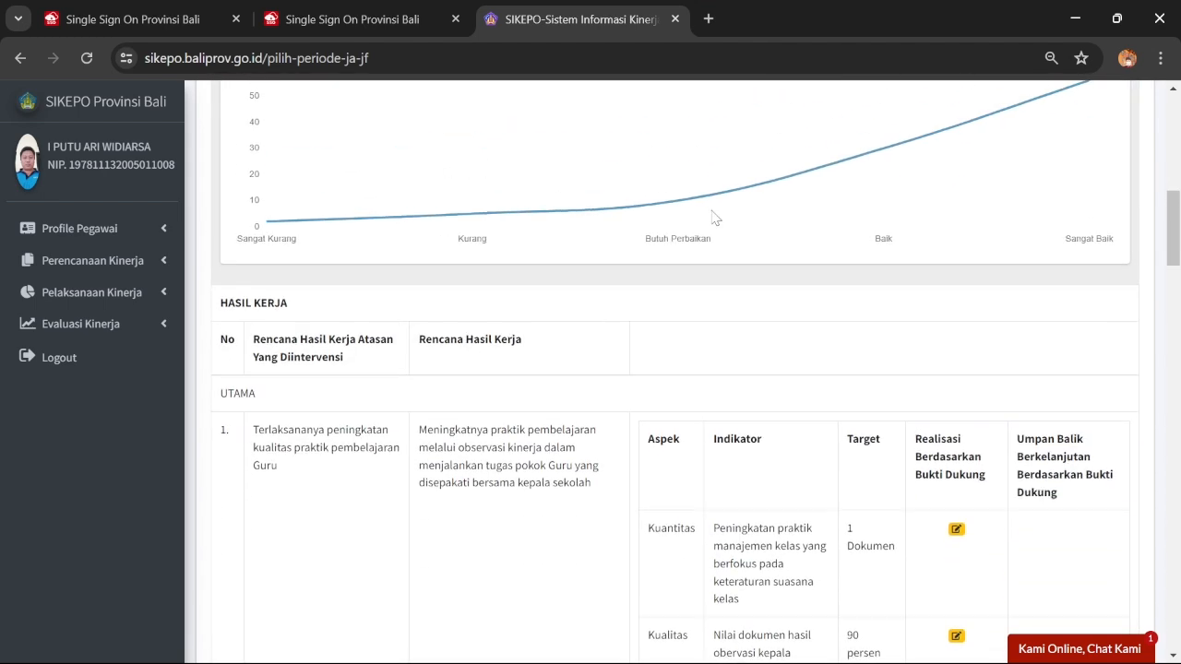
scroll(711, 222, down, 3)
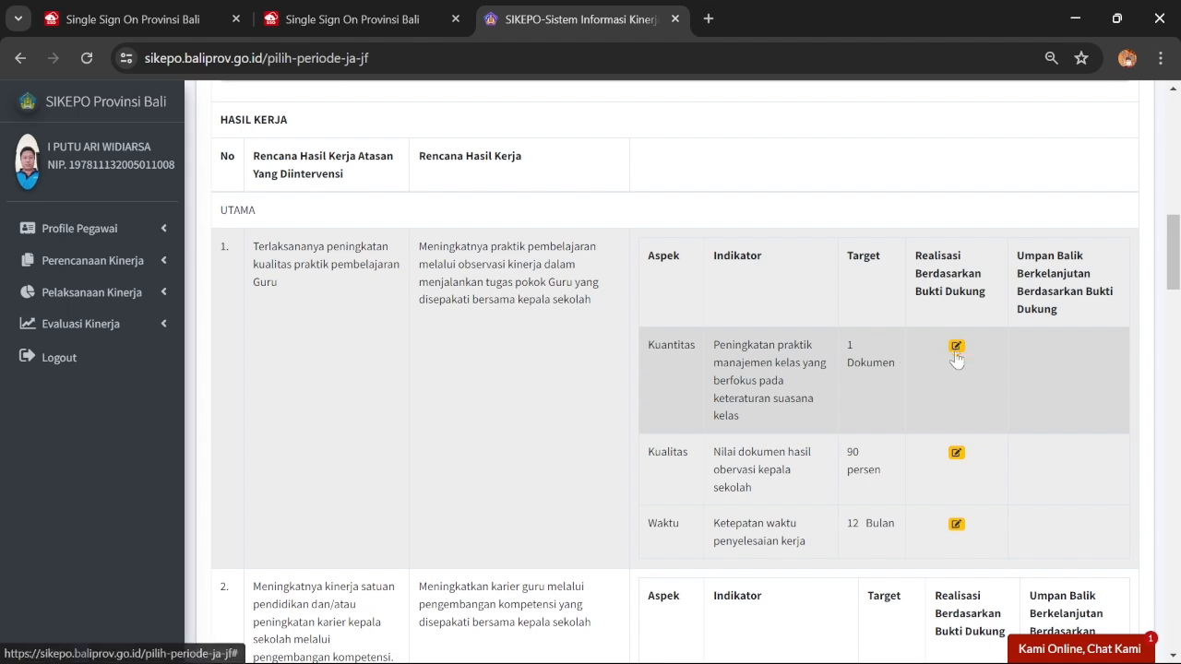
Save the first work item's Kuantitas realisation with Triwulan II as the evaluation period
click(956, 347)
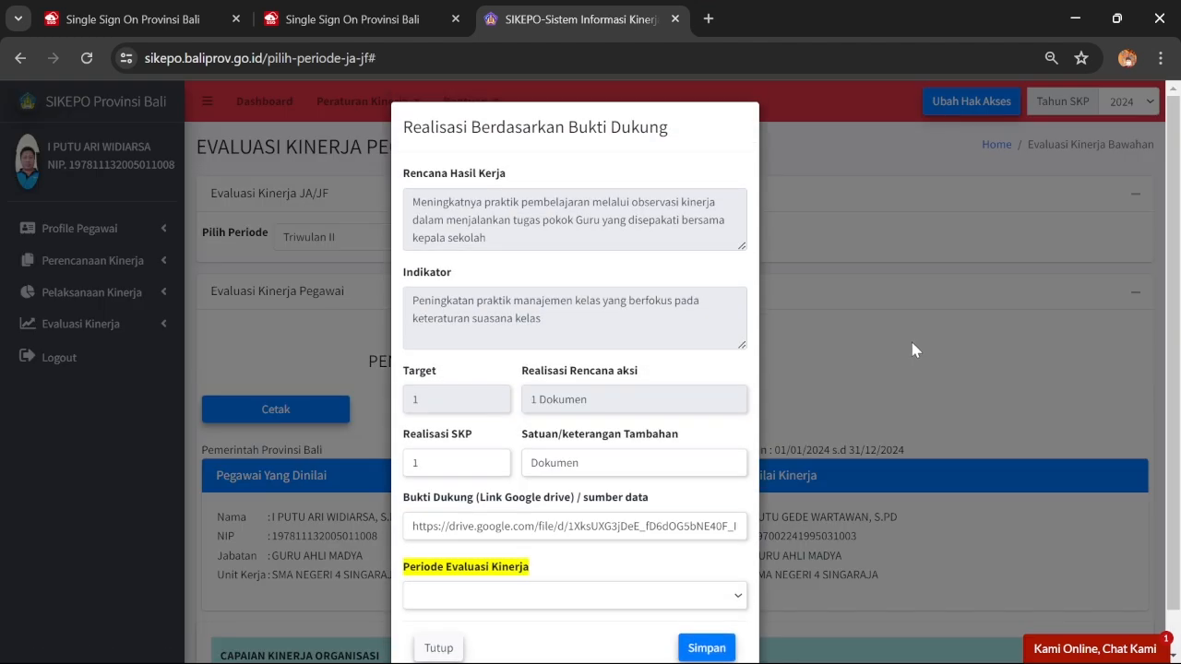
scroll(452, 412, down, 1)
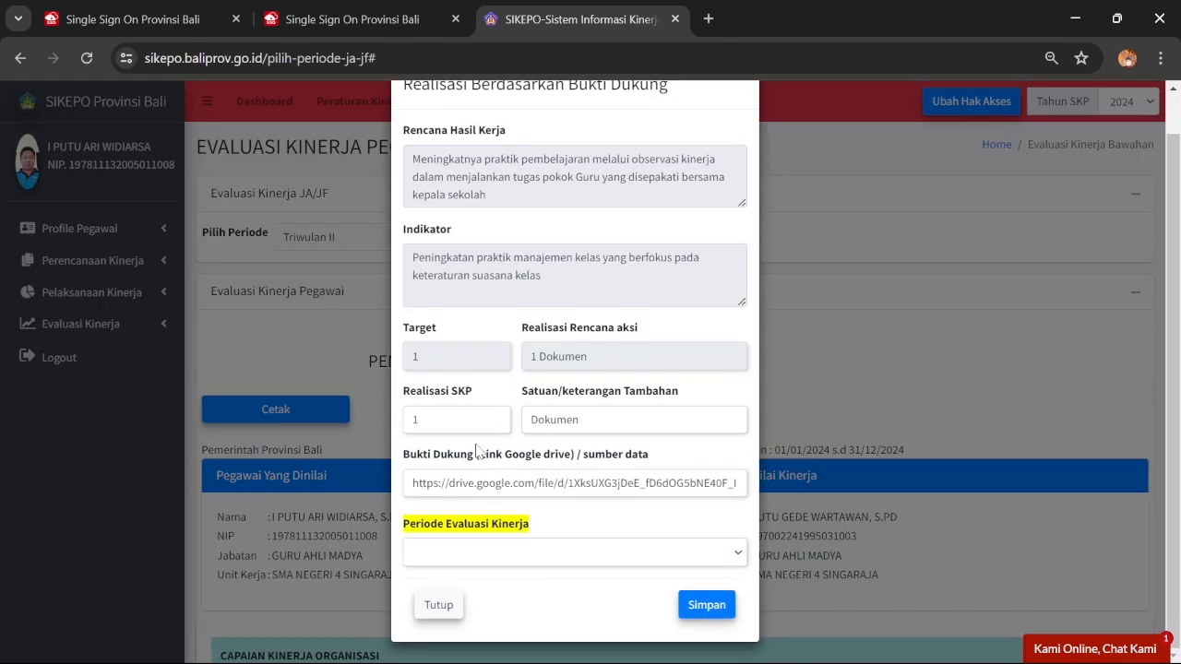
click(451, 554)
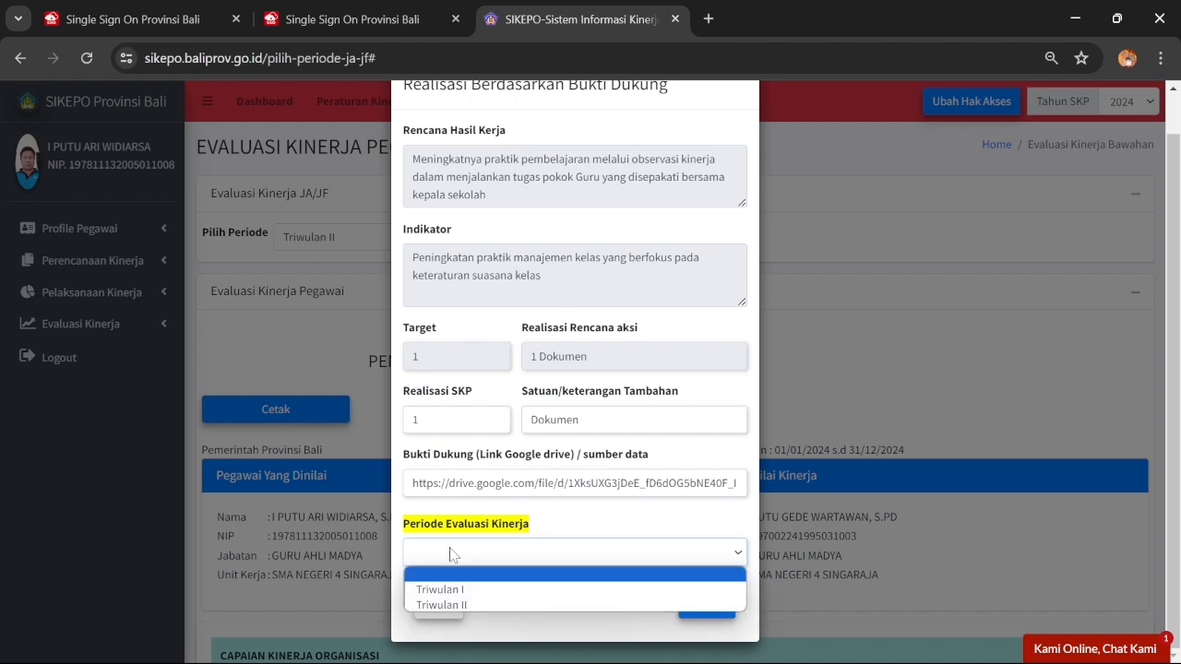
click(449, 605)
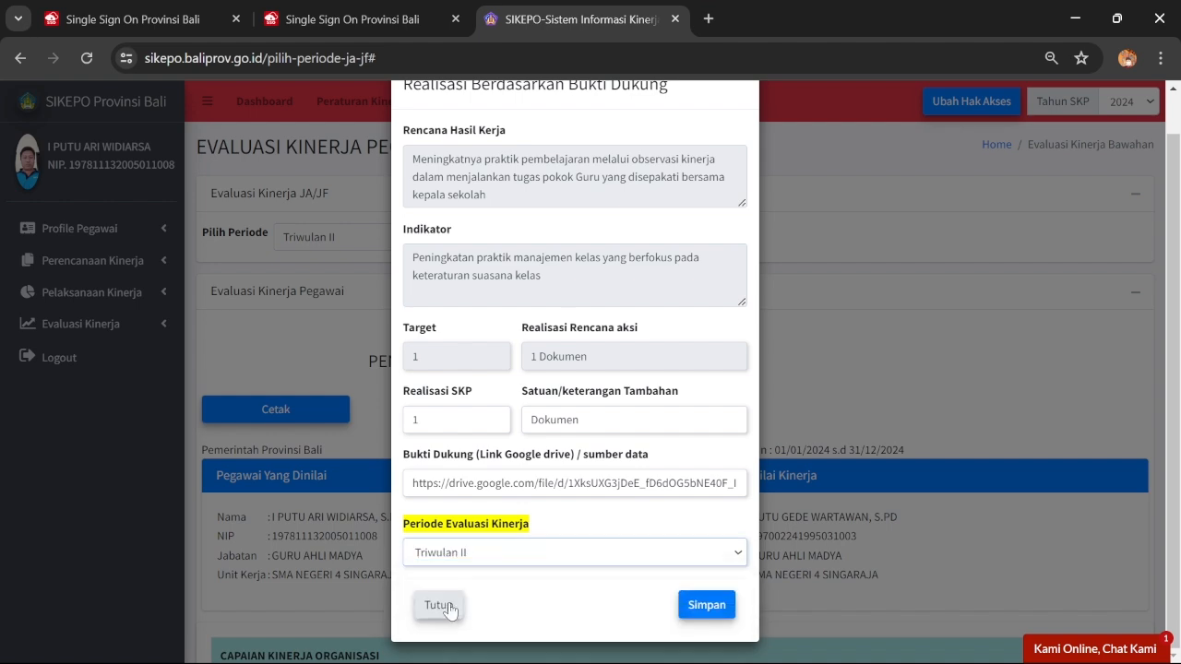
click(714, 605)
click(591, 462)
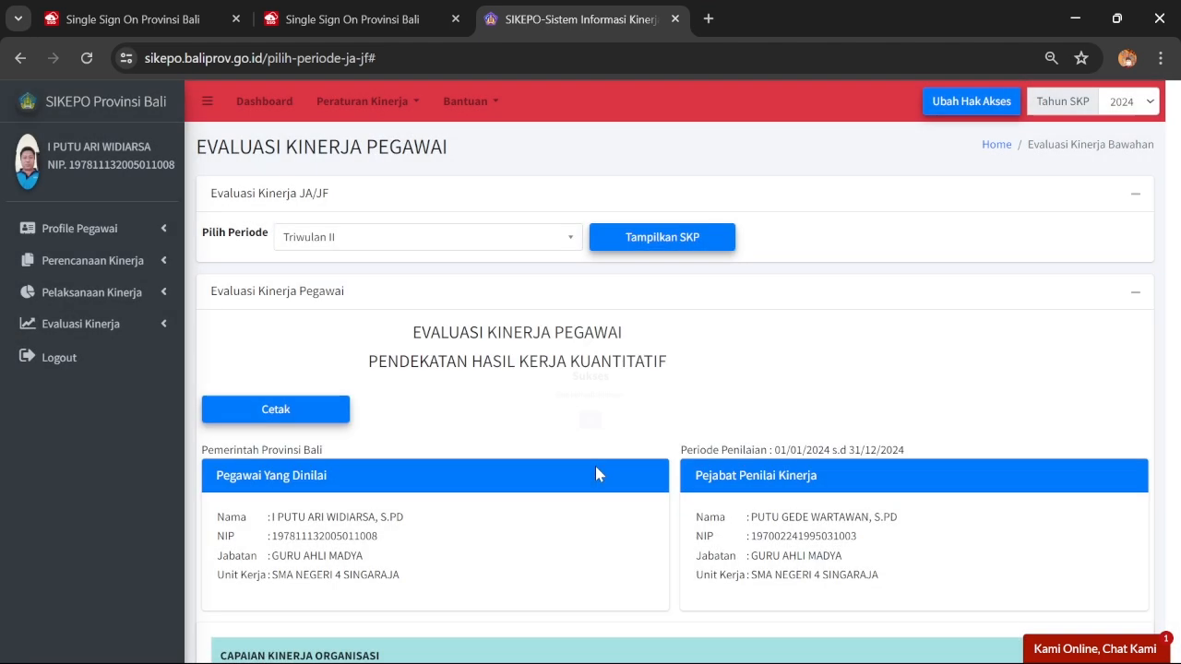
Save the first work item's Kualitas realisation for Triwulan II
scroll(789, 429, down, 8)
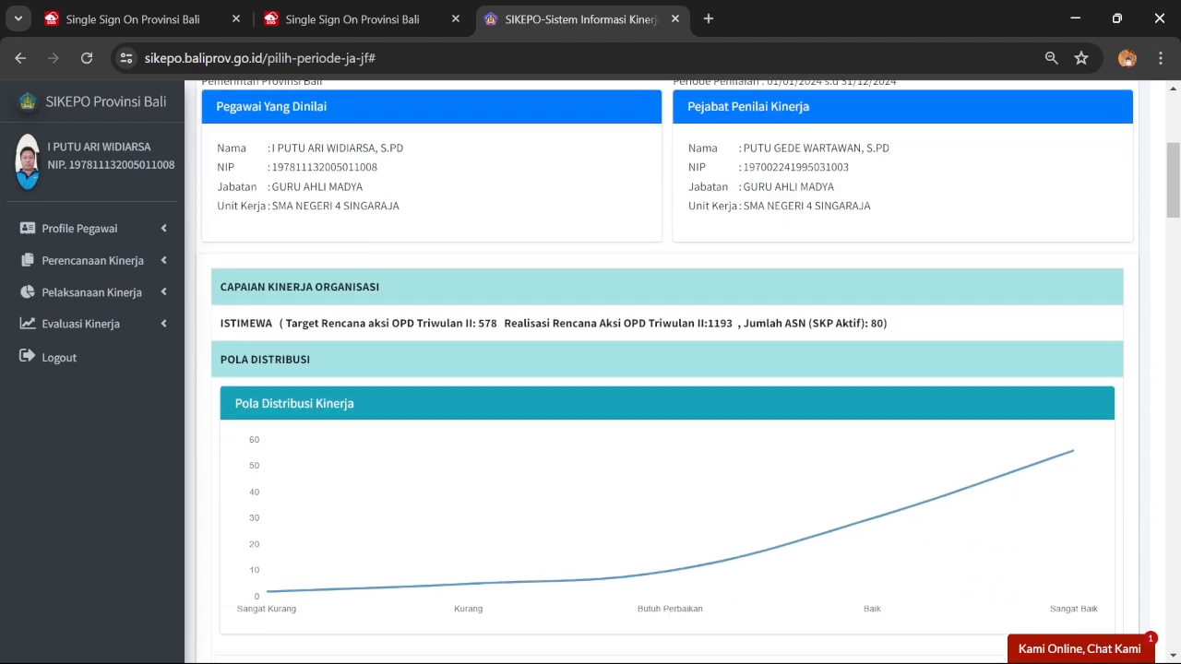
scroll(789, 353, down, 3)
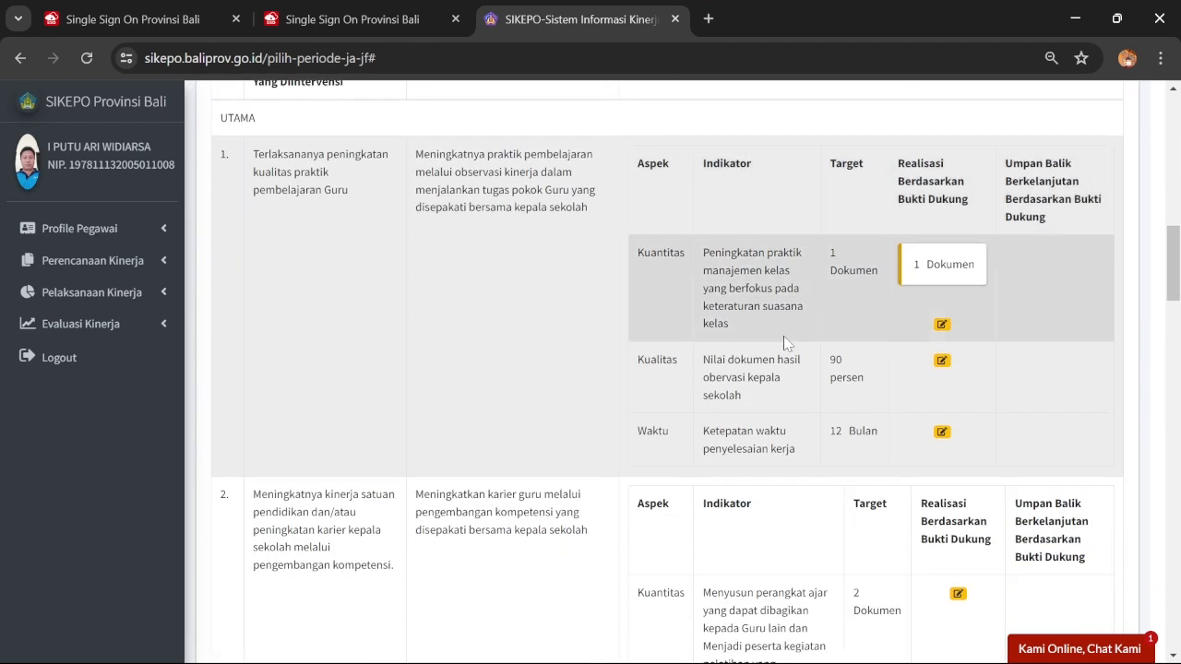
click(942, 362)
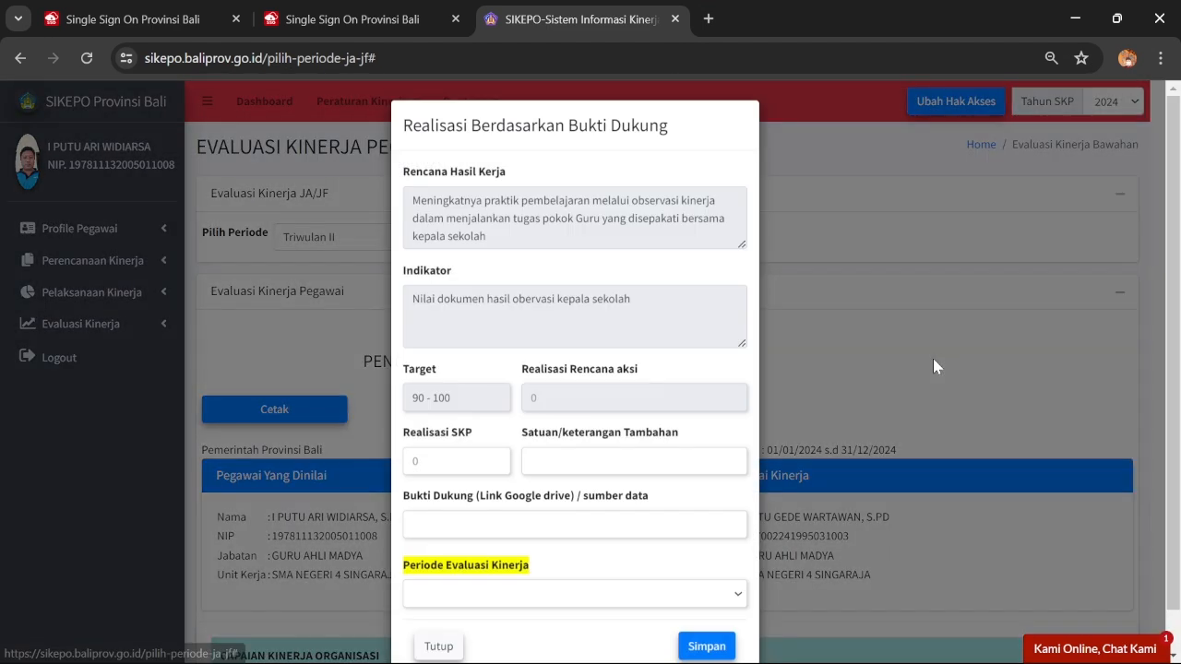
click(464, 598)
click(457, 648)
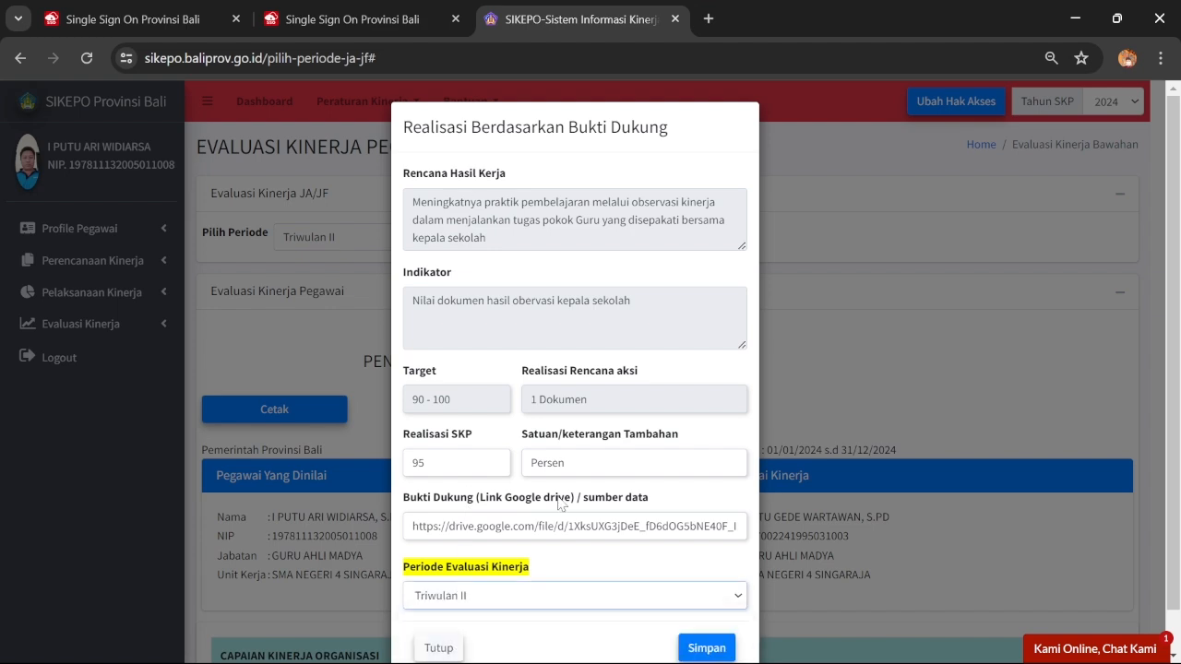
scroll(627, 553, down, 1)
click(703, 606)
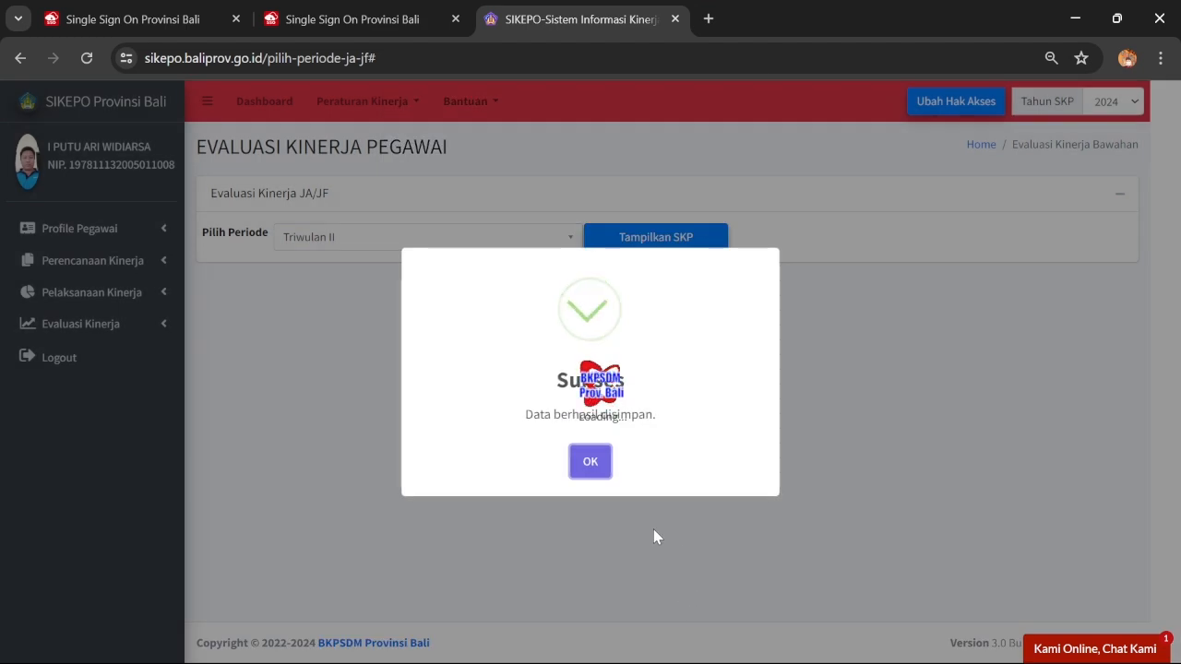
click(589, 463)
Save the first work item's Waktu realisation of 3 Bulan for Triwulan II
scroll(722, 422, down, 15)
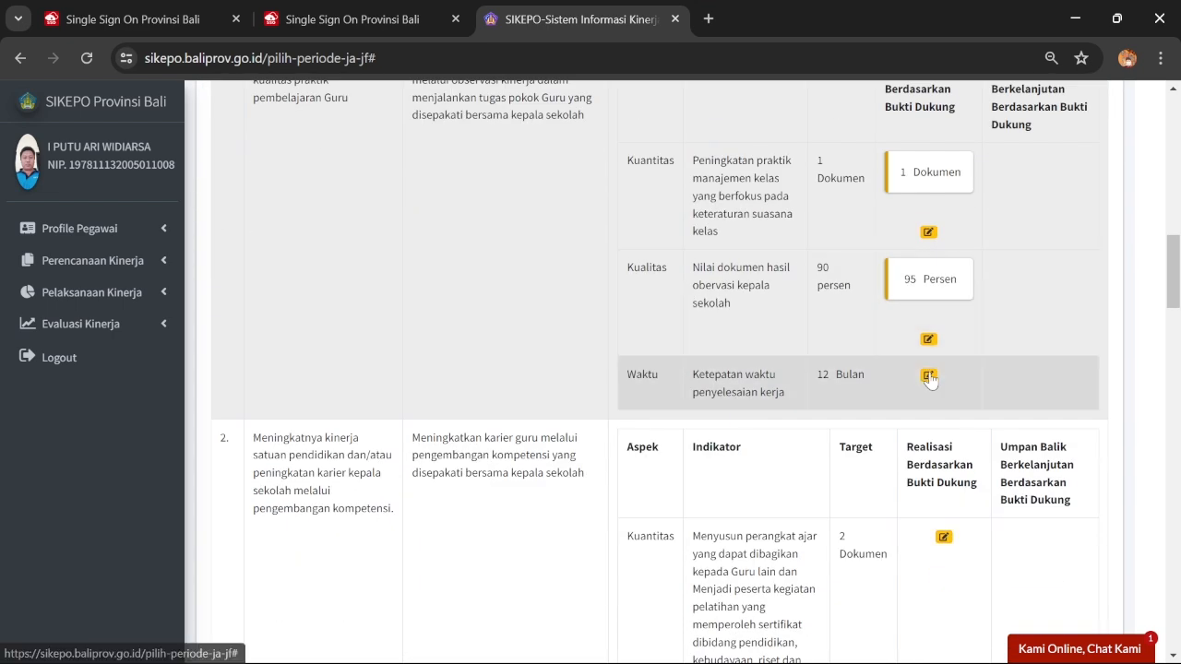
click(928, 374)
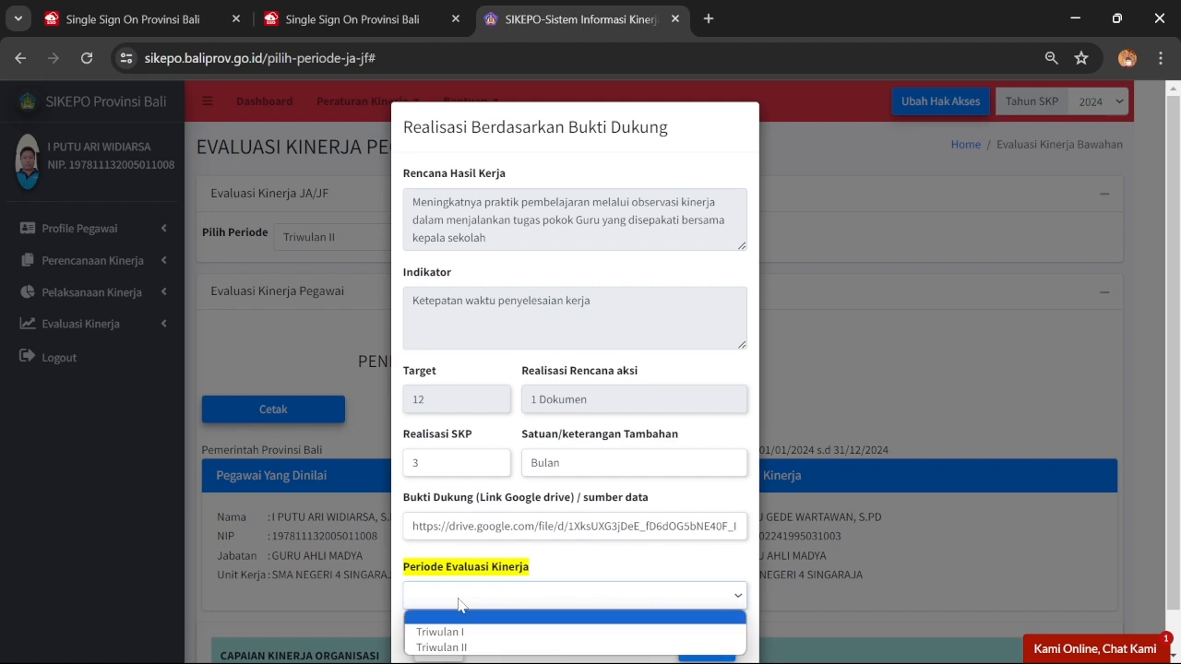
scroll(461, 605, down, 1)
click(466, 562)
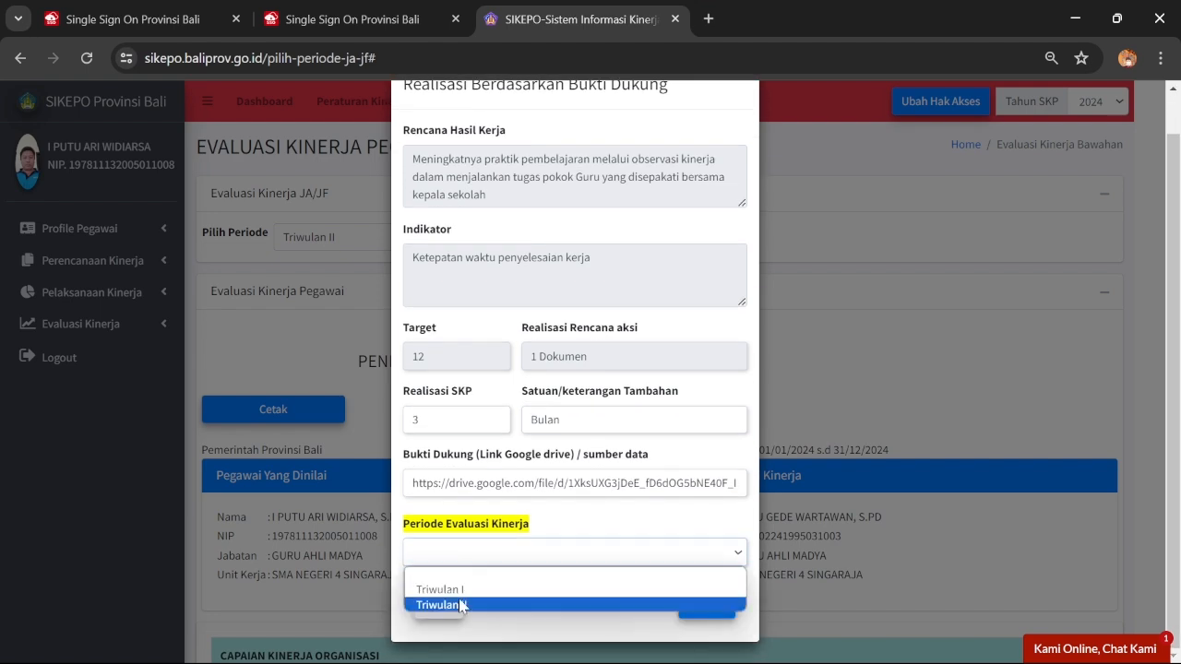
click(458, 605)
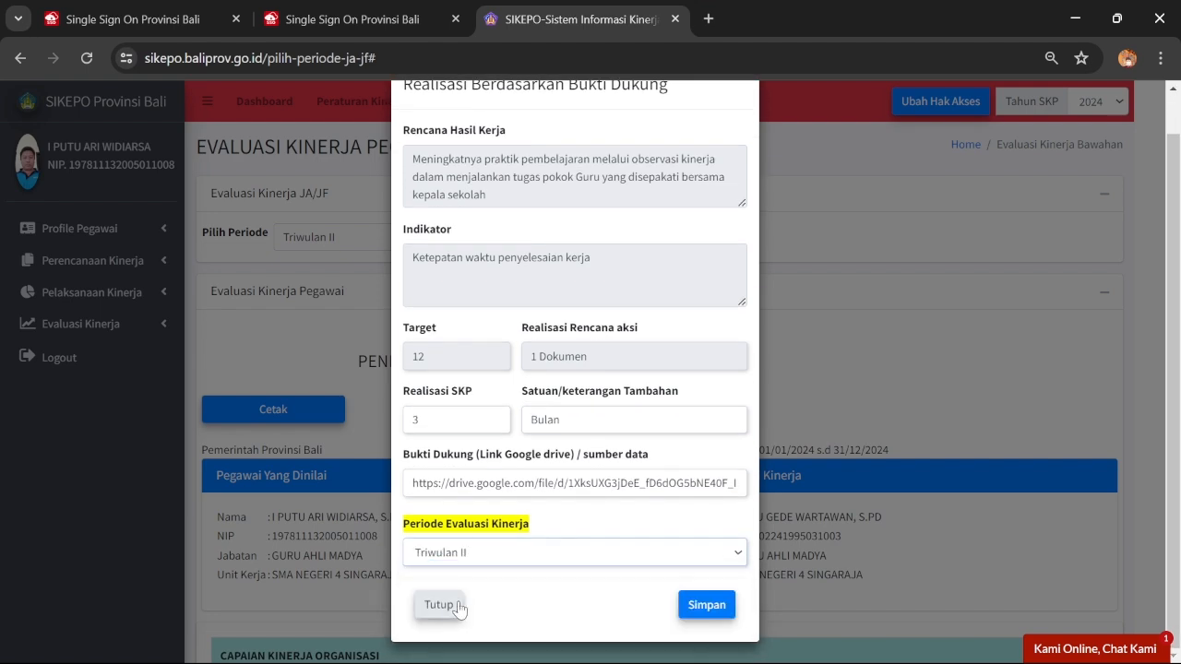
click(707, 604)
click(595, 465)
scroll(724, 409, down, 5)
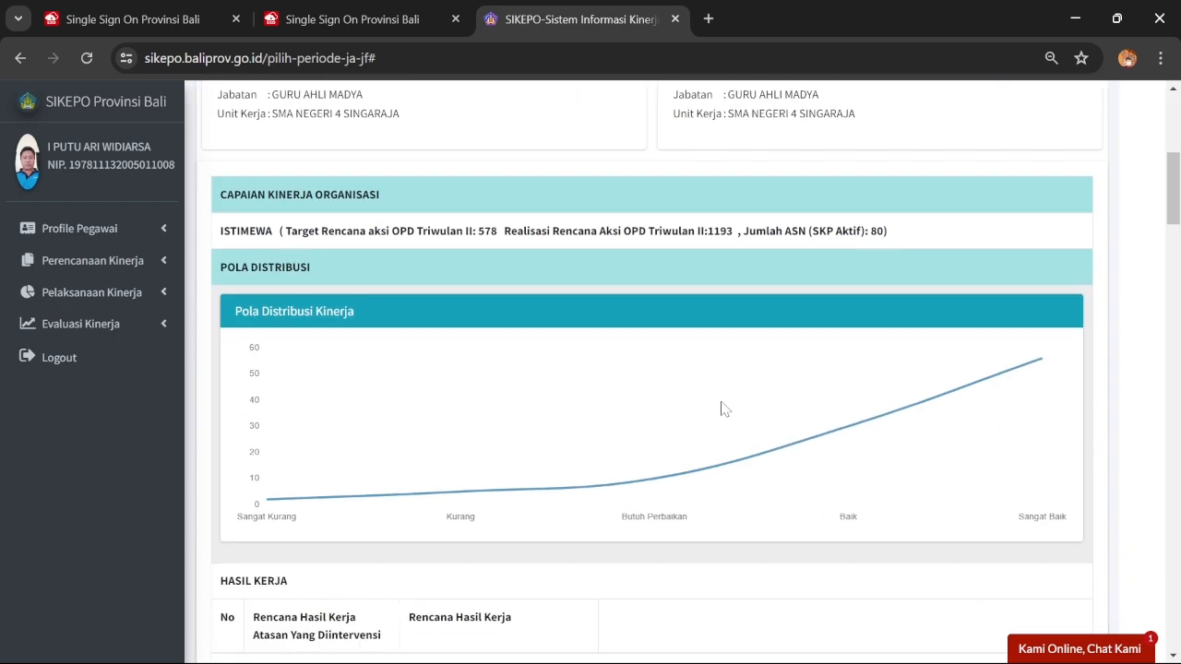
scroll(725, 409, down, 10)
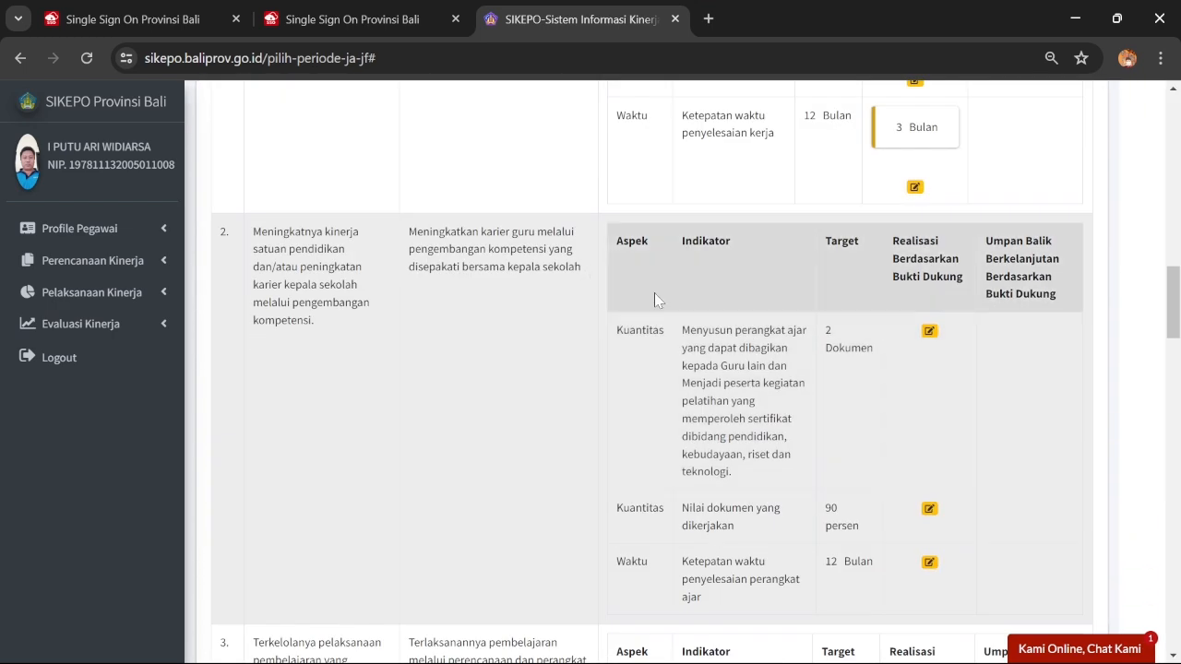
Save the second work item's Kuantitas realisation for Triwulan II
click(929, 331)
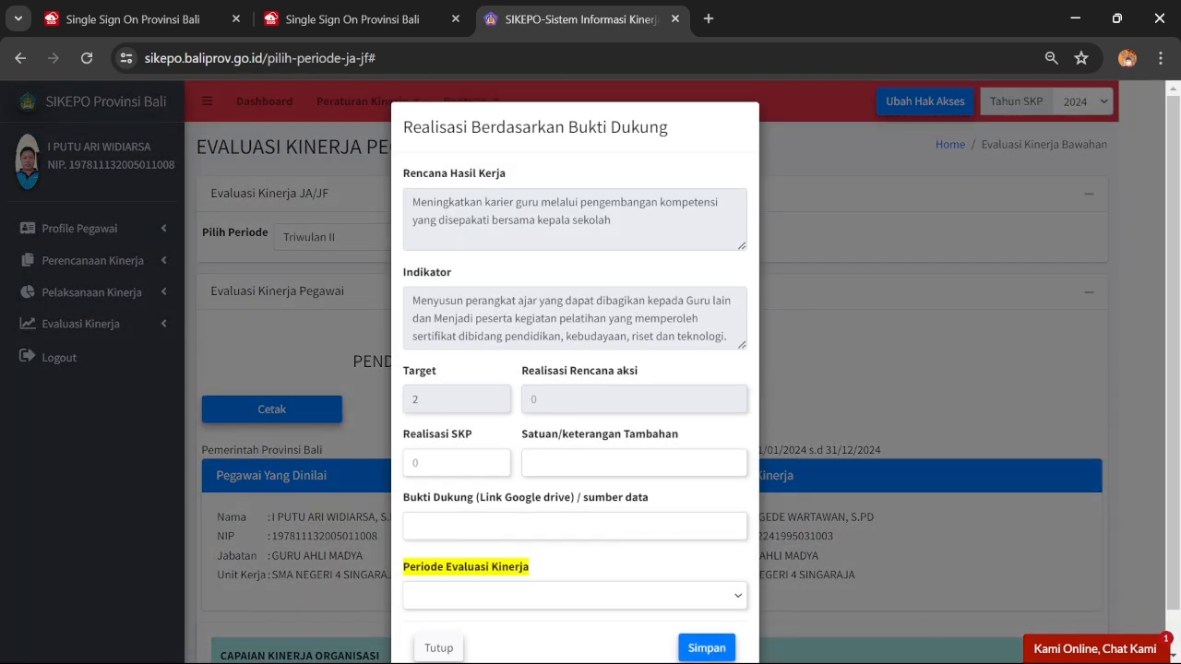
click(463, 550)
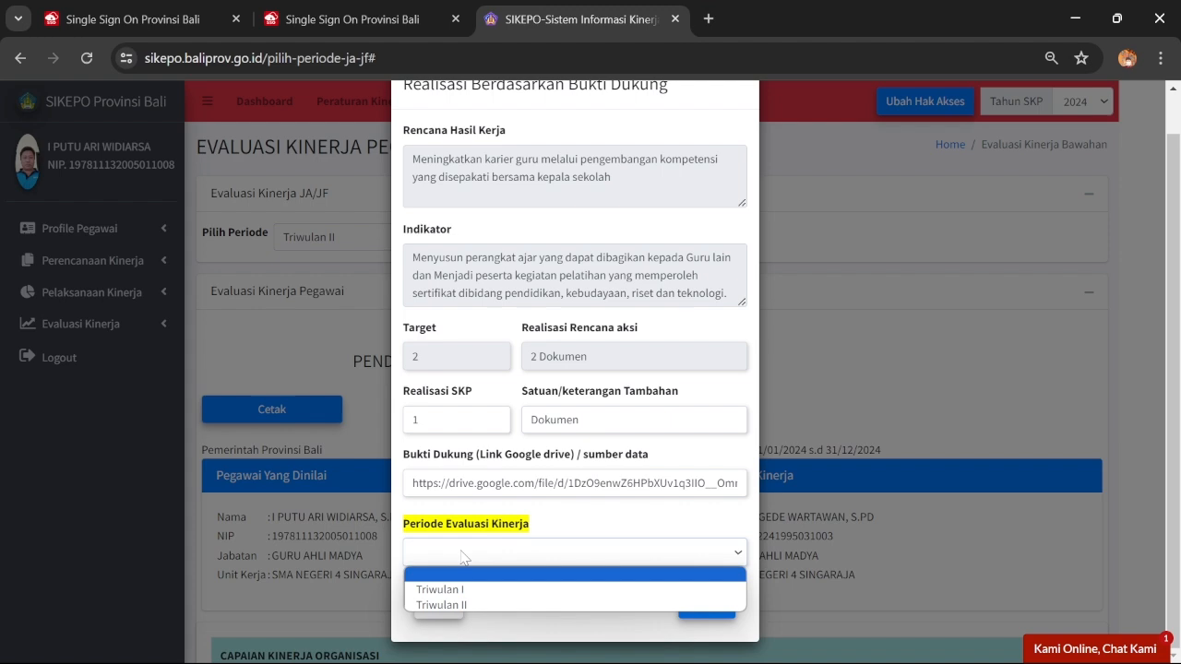
click(460, 605)
click(706, 604)
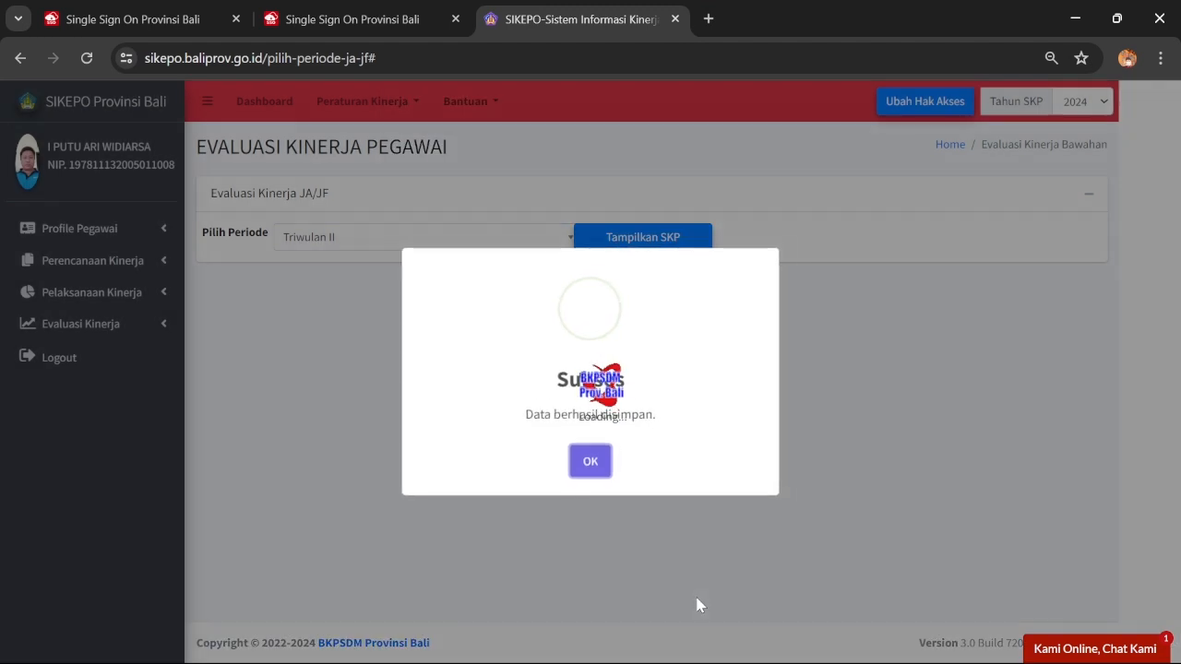
click(590, 460)
Save the 95 Persen Nilai dokumen yang dikerjakan realisation for Triwulan II
scroll(701, 439, down, 5)
scroll(701, 439, down, 10)
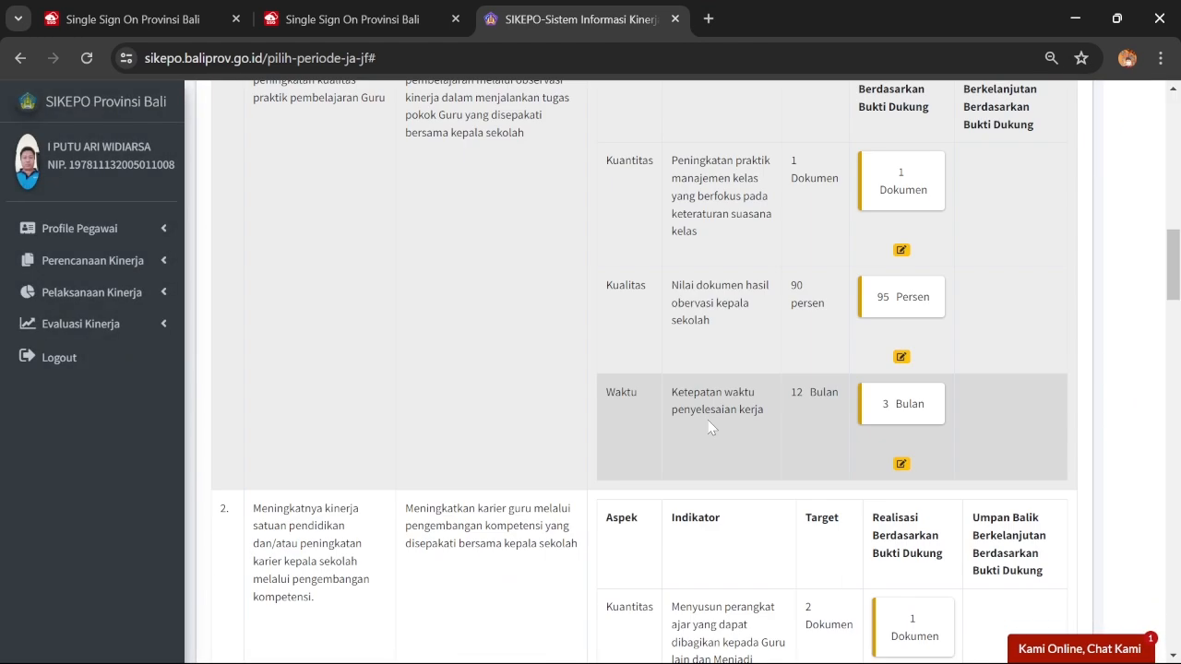
click(911, 434)
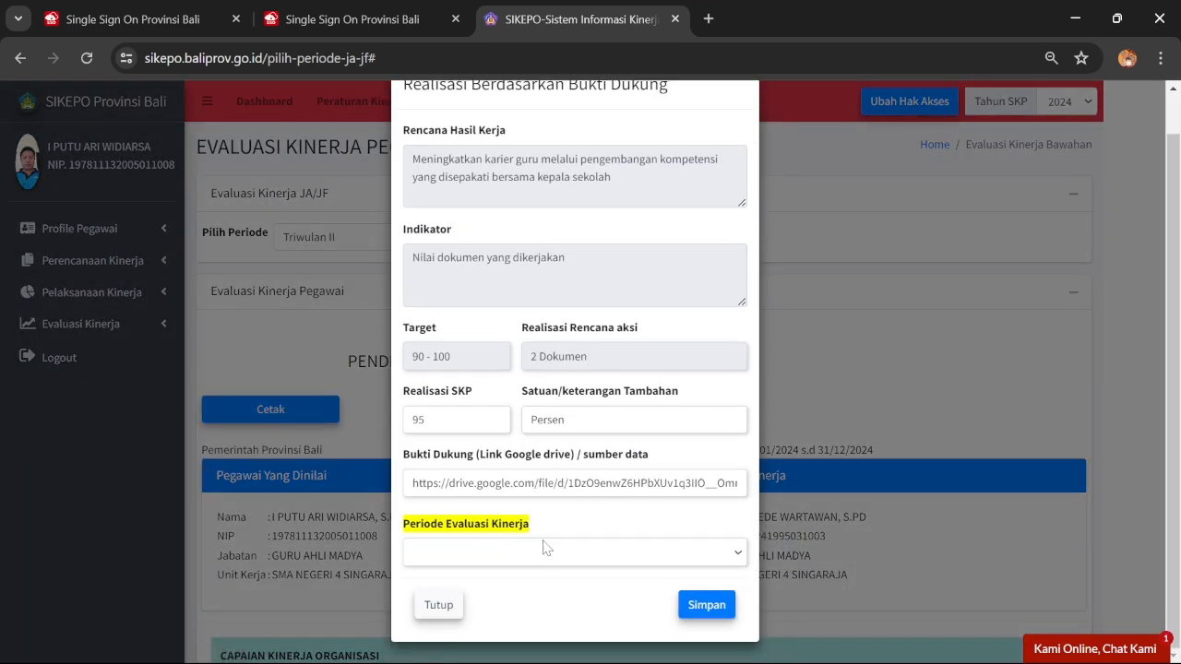
click(541, 553)
click(519, 605)
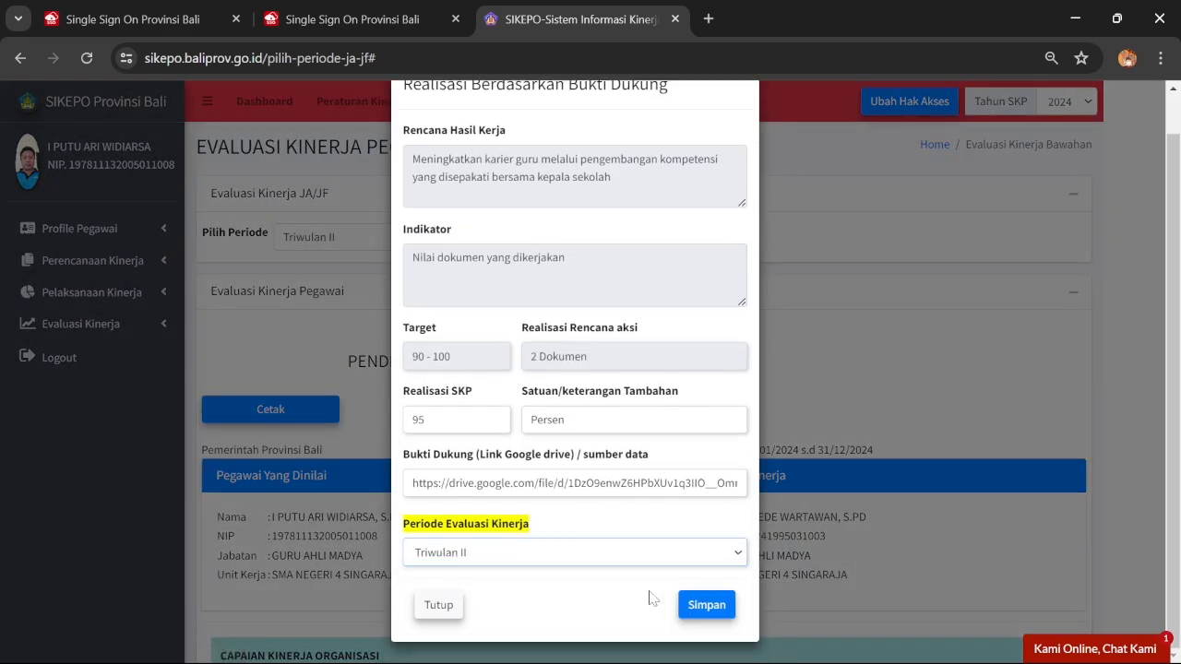
click(685, 605)
click(591, 466)
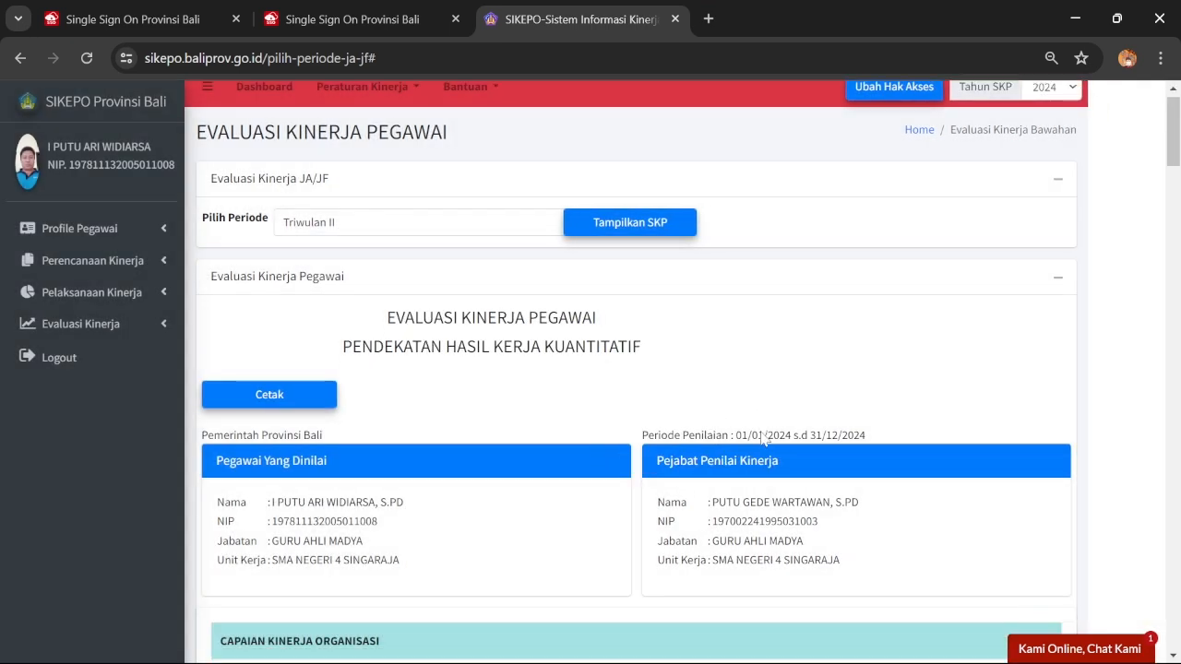
Save the 4 Bulan completion-time realisation for Triwulan II
scroll(773, 427, down, 6)
scroll(773, 426, down, 4)
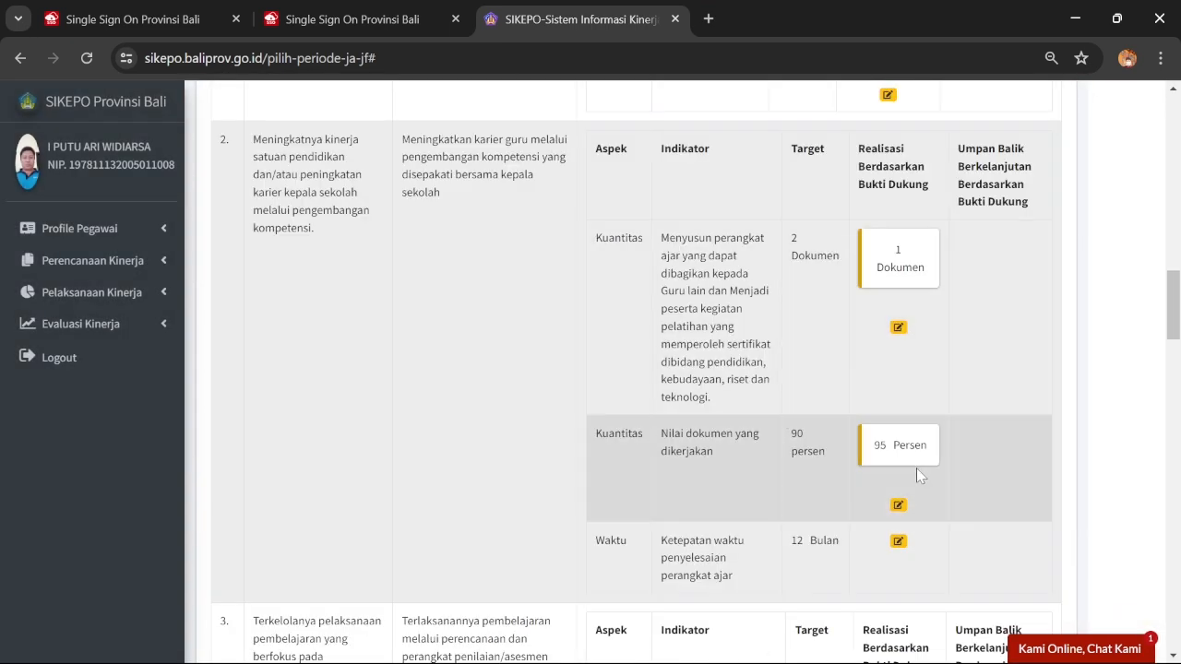
click(898, 541)
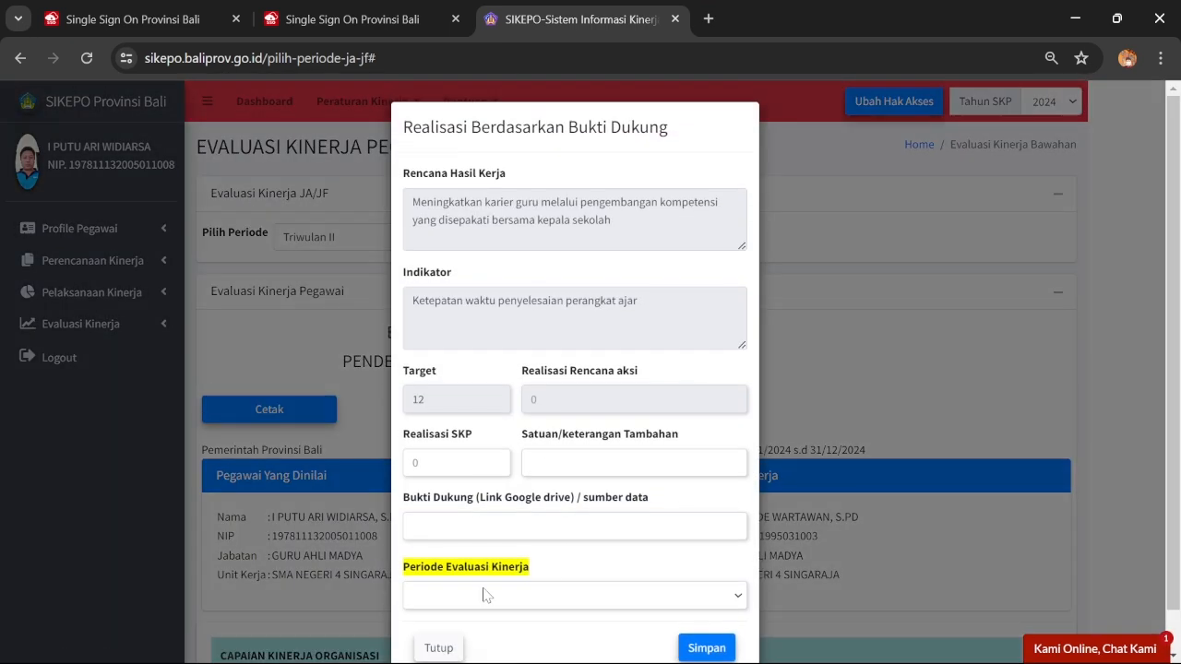
click(466, 599)
click(461, 643)
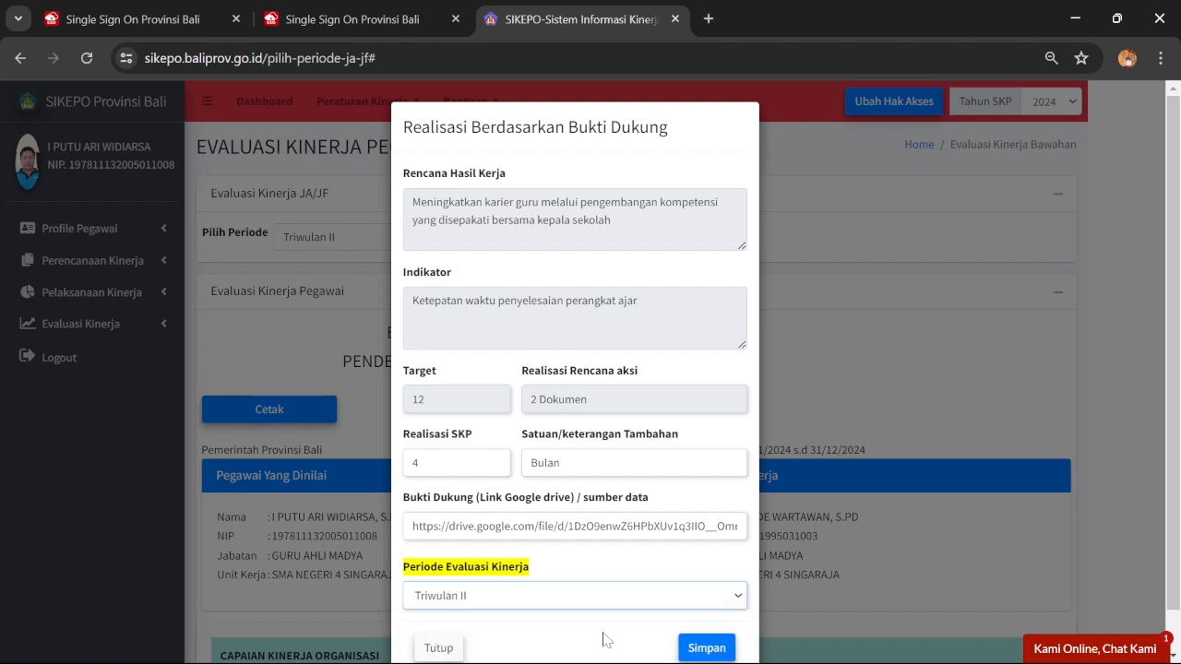
click(698, 647)
click(590, 463)
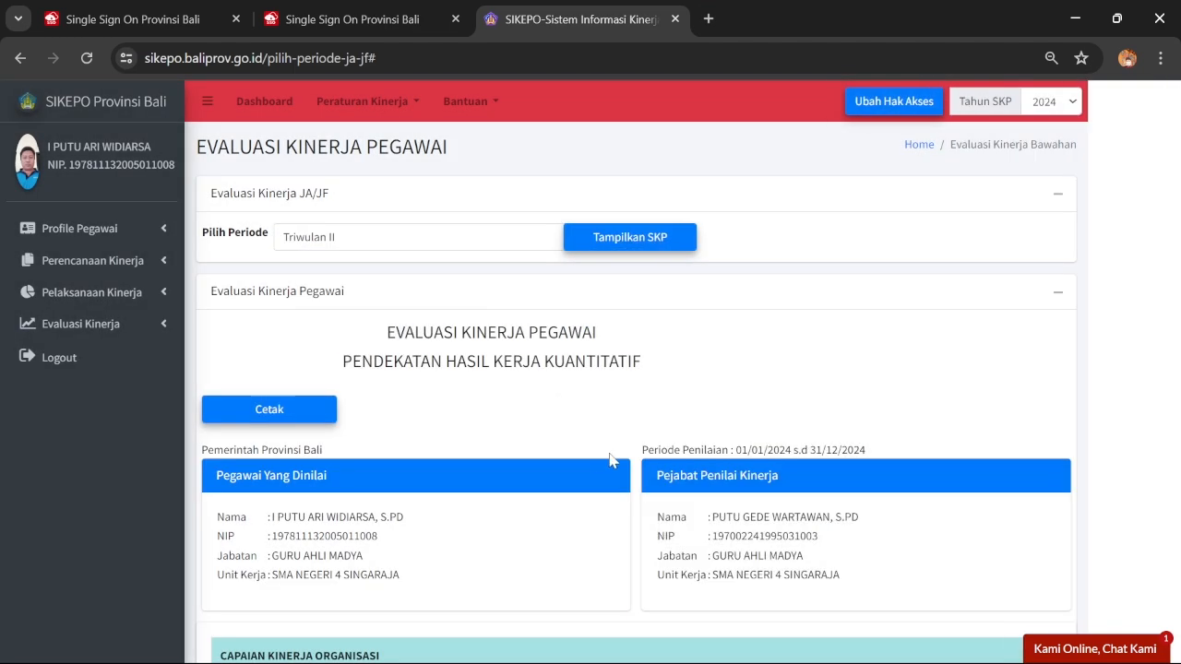
scroll(828, 410, down, 6)
scroll(828, 411, down, 12)
scroll(830, 406, up, 1)
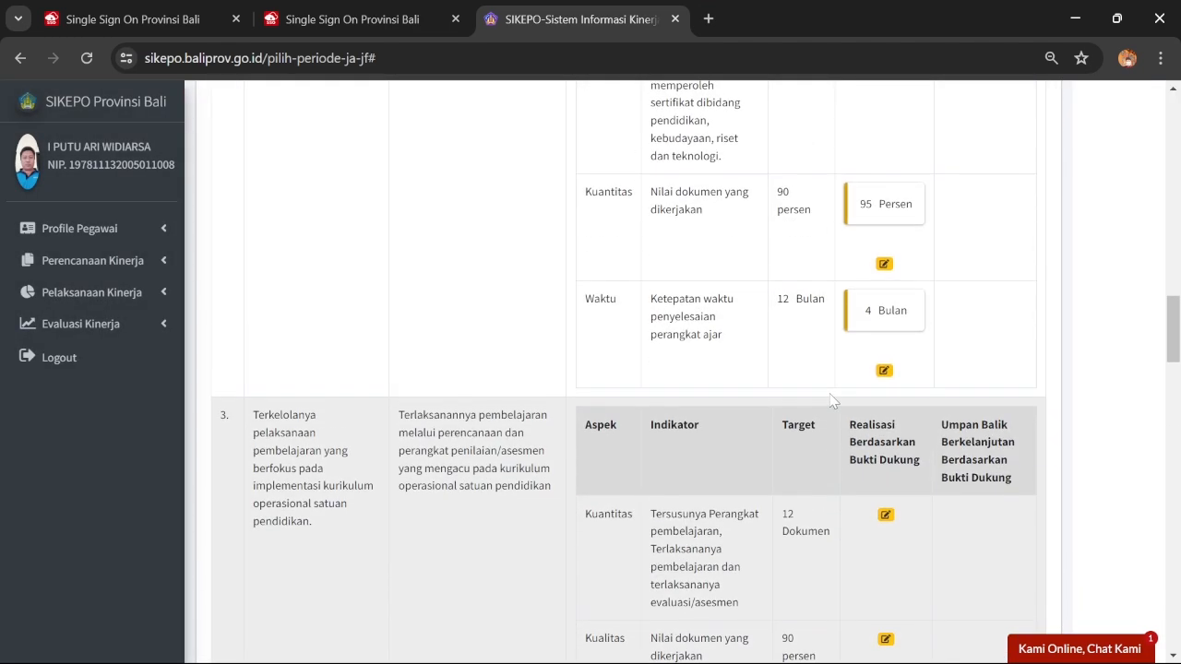
scroll(835, 401, down, 2)
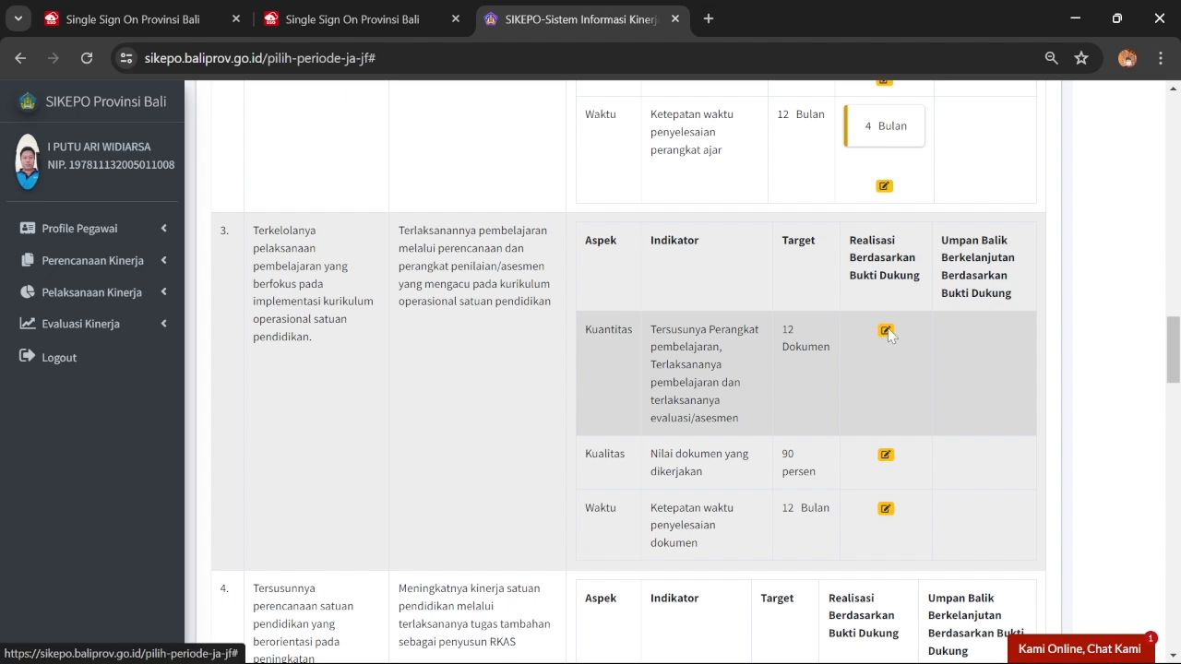
Save target 3's 3 Dokumen realisation for Triwulan II
click(885, 330)
click(533, 595)
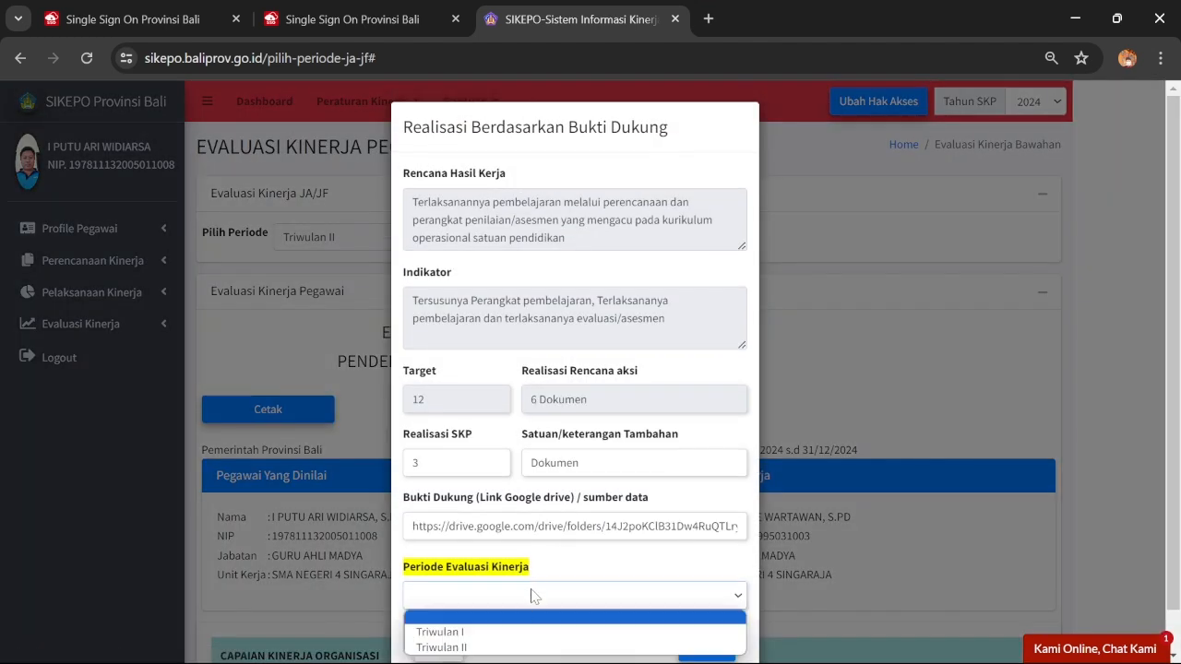
click(516, 647)
click(706, 647)
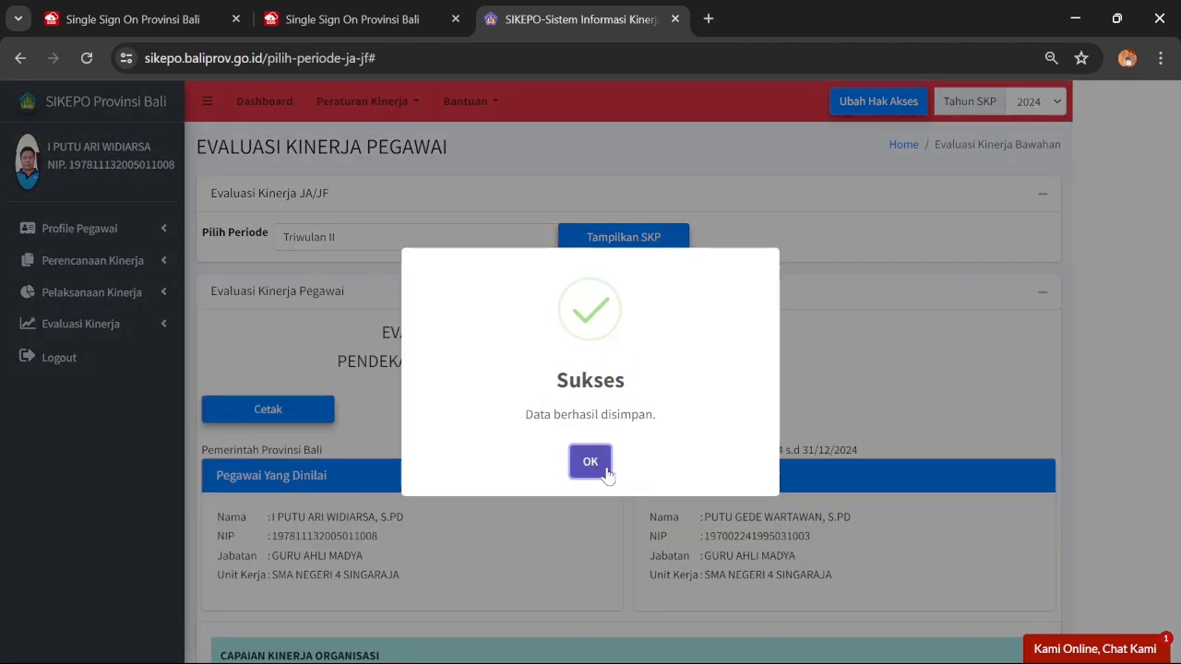
click(590, 461)
Save target 3's 95 Persen quality realisation
scroll(821, 415, down, 15)
scroll(835, 406, down, 12)
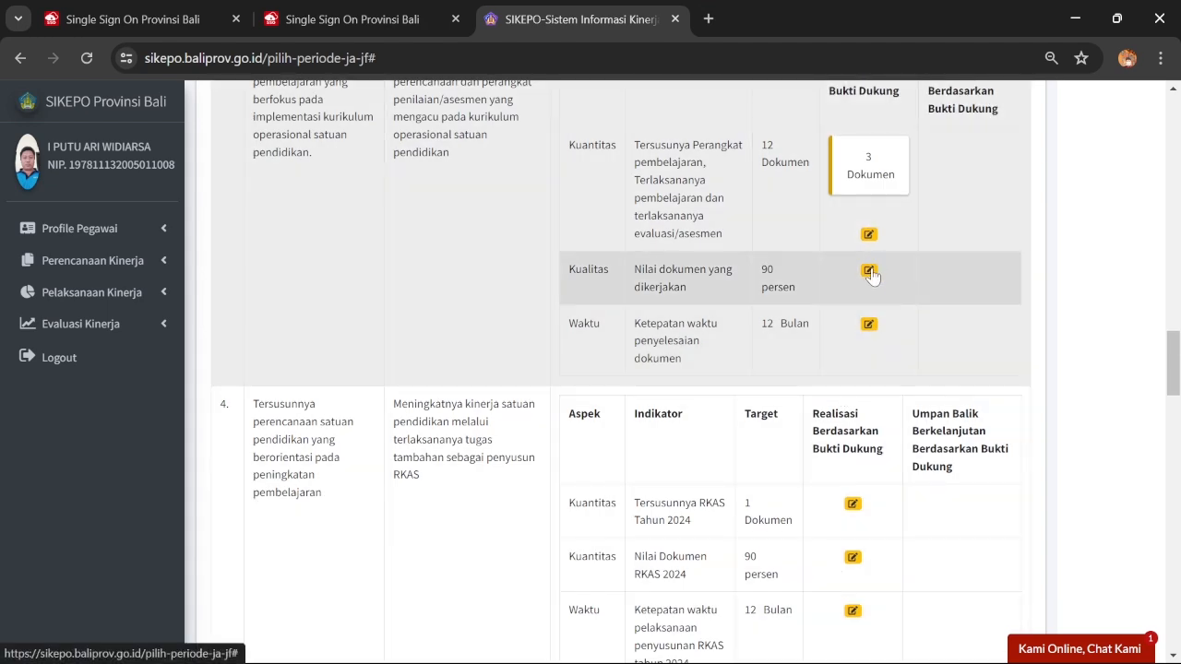
click(868, 271)
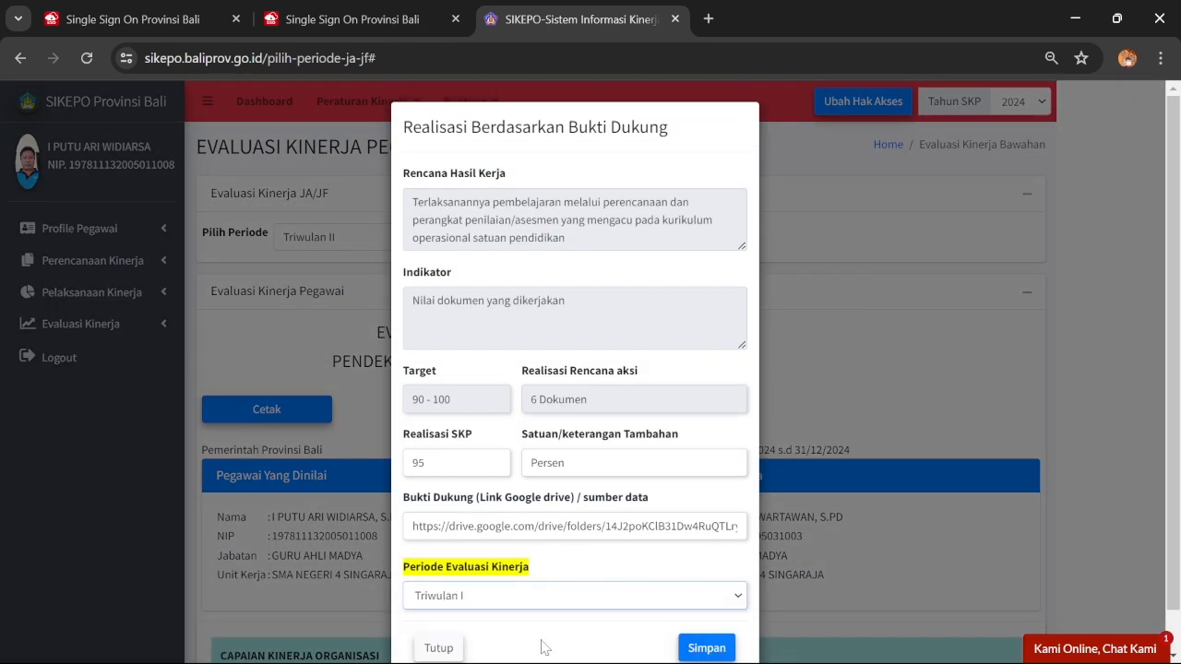
click(706, 646)
click(591, 461)
Save target 3's 6 Bulan completion-time realisation and review the table
scroll(724, 443, down, 15)
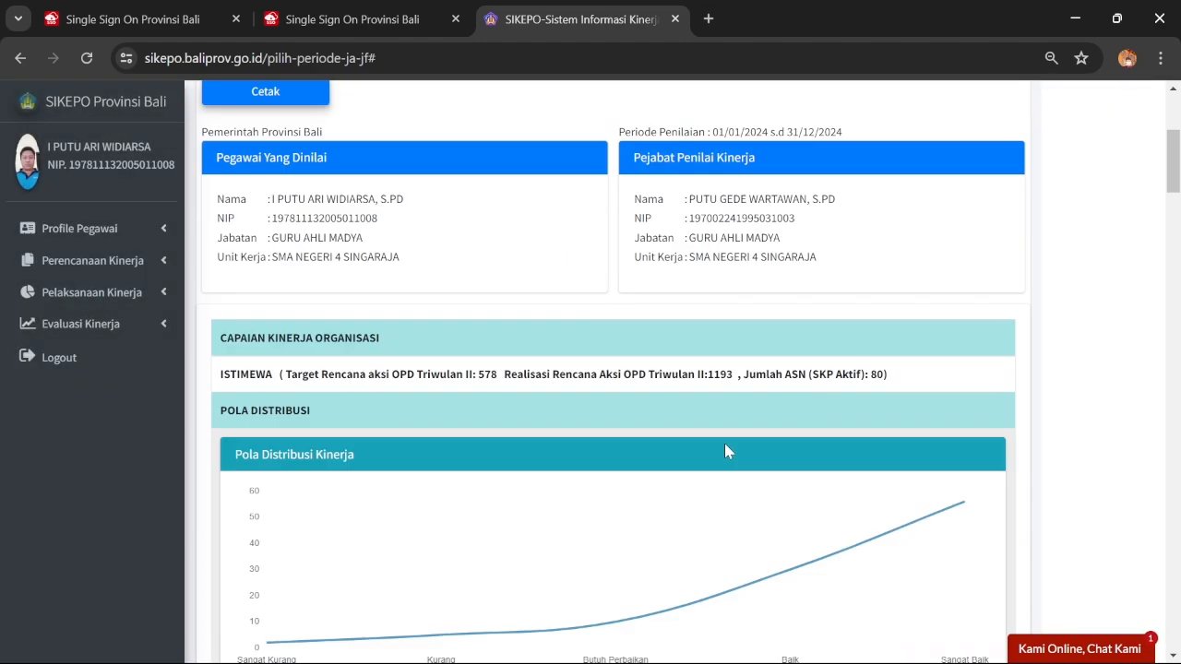
scroll(738, 417, down, 10)
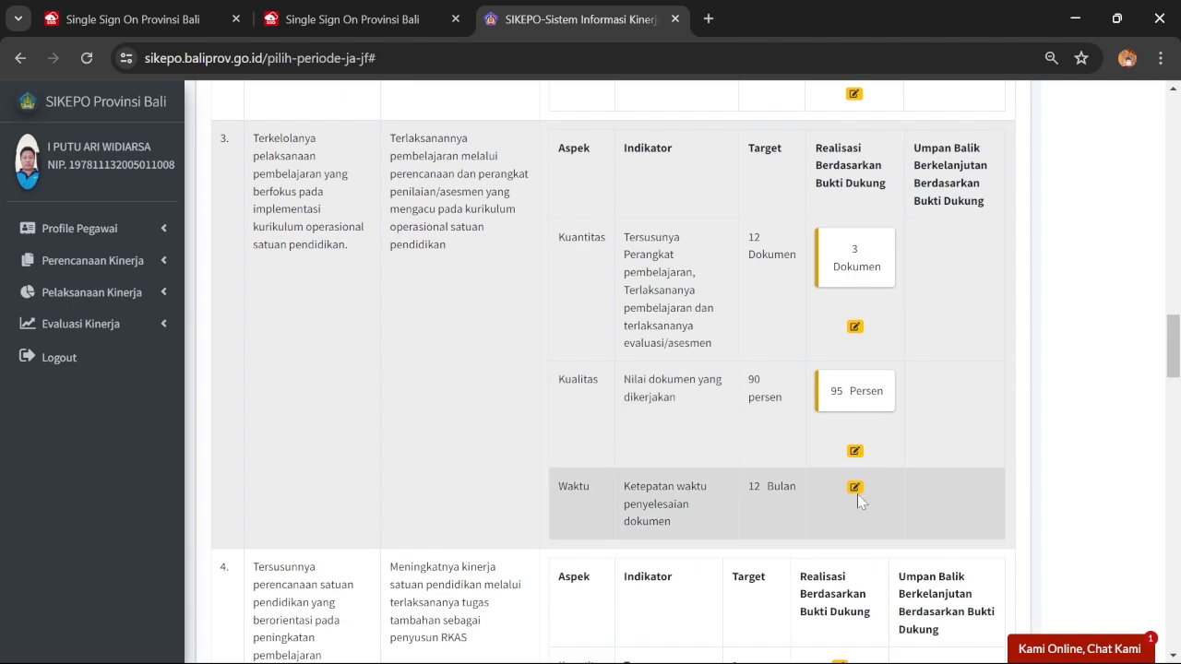
click(856, 487)
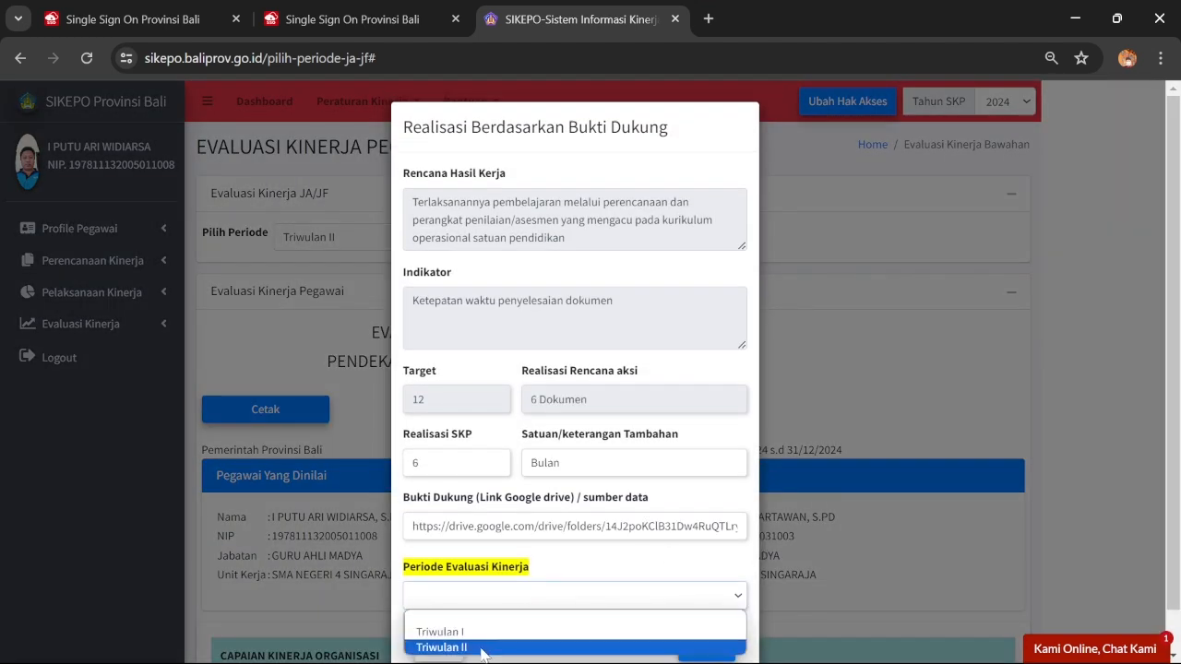
click(694, 648)
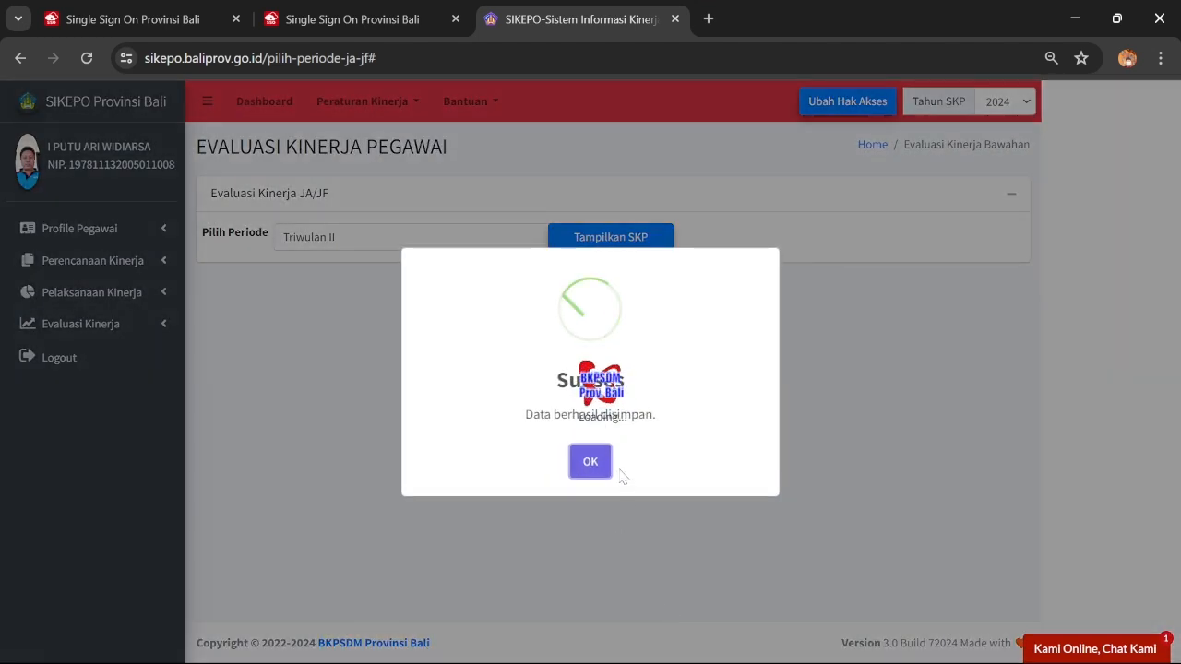
click(591, 462)
scroll(738, 415, down, 15)
scroll(776, 336, down, 9)
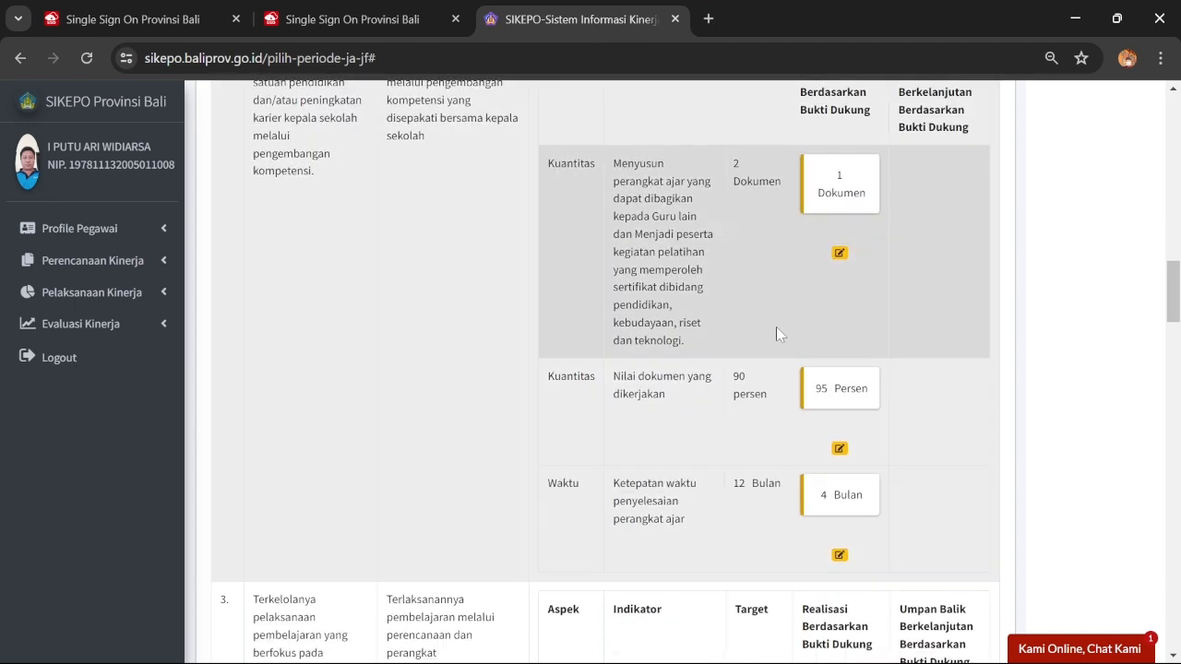
scroll(777, 314, up, 3)
scroll(785, 304, up, 2)
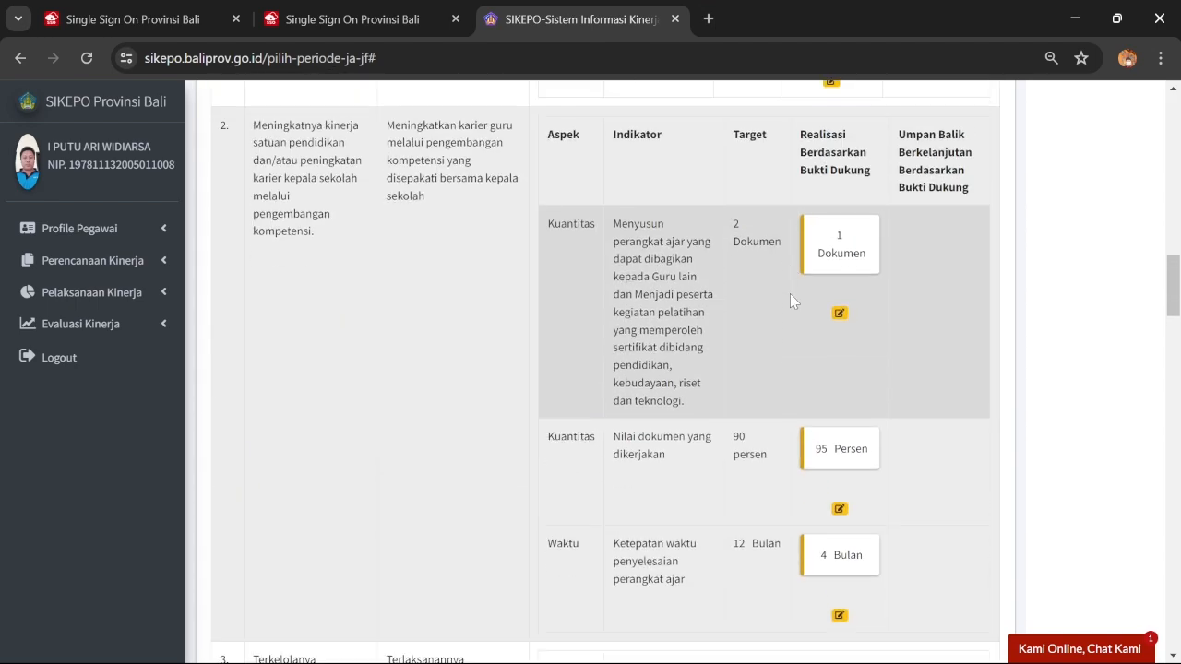
scroll(789, 293, down, 6)
scroll(791, 297, up, 8)
scroll(790, 297, up, 5)
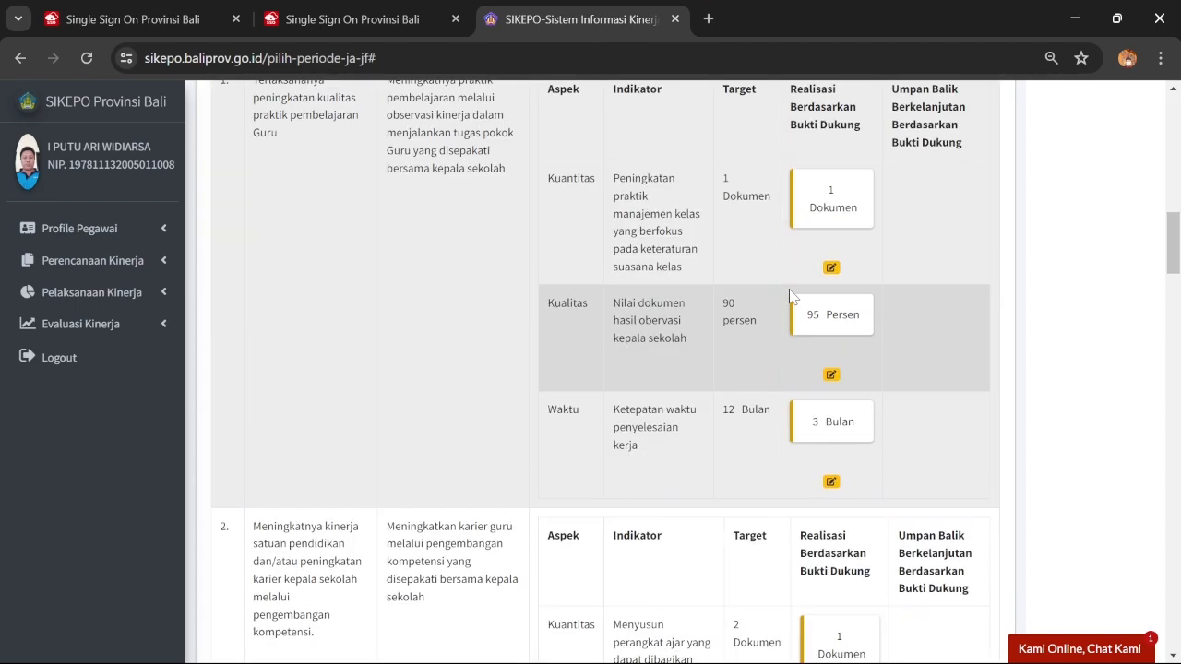
scroll(812, 277, down, 7)
scroll(814, 267, down, 5)
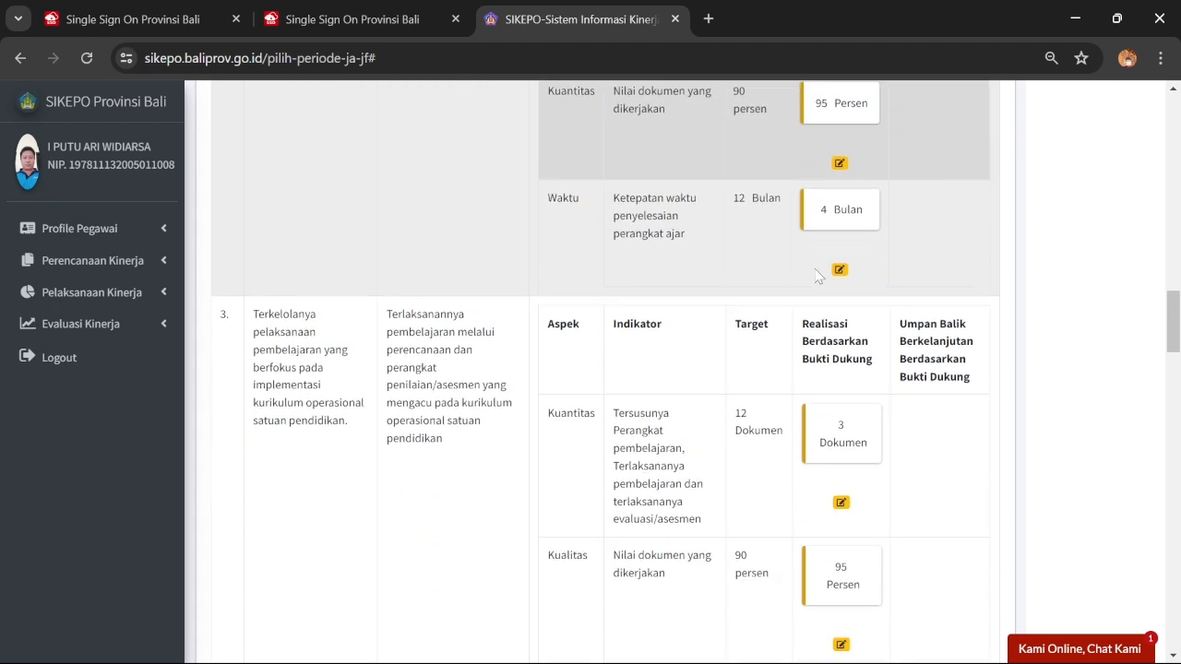
scroll(813, 273, up, 2)
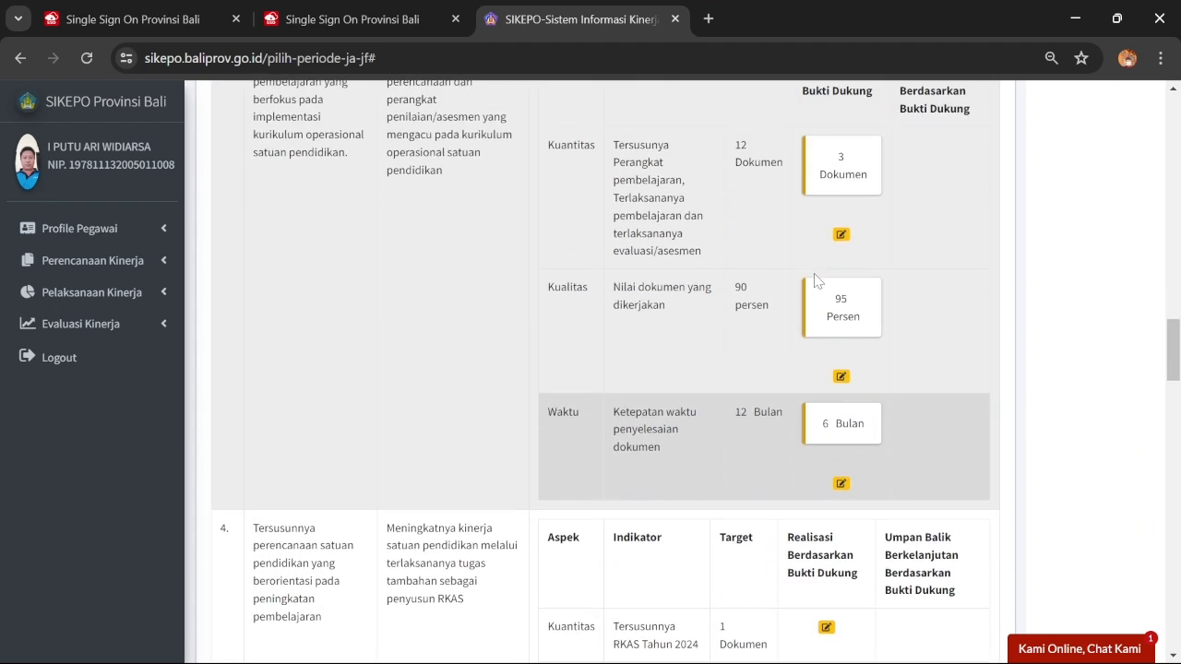
scroll(802, 369, down, 3)
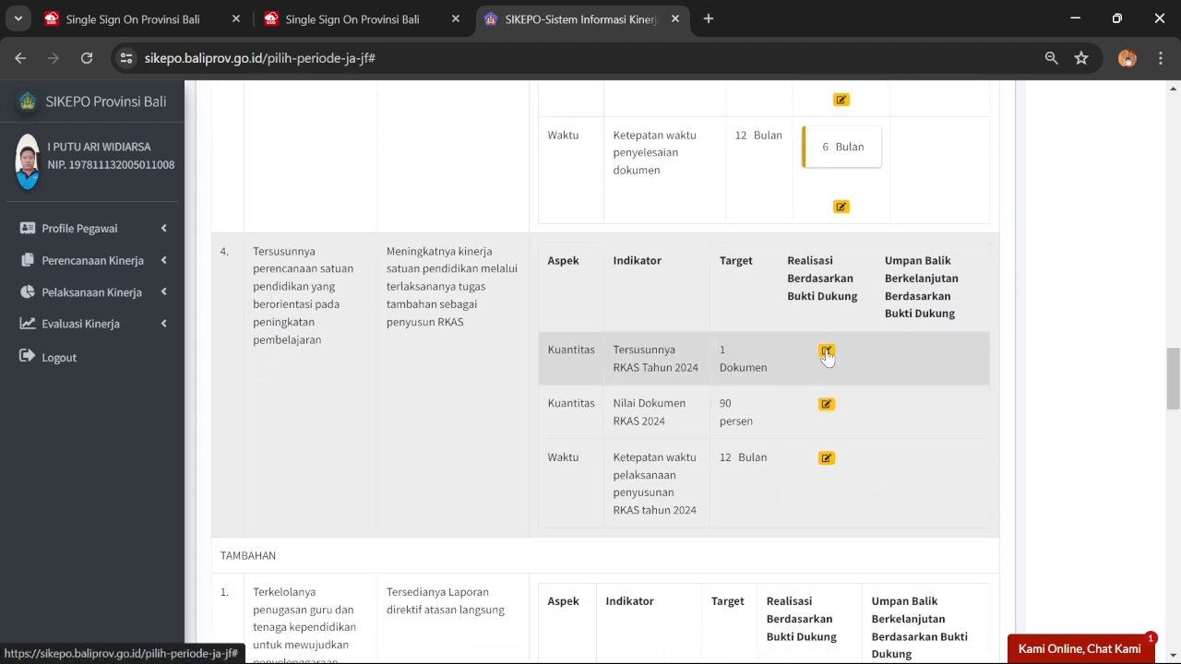
Save the RKAS Tahun 2024 document realisation of 1 Dokumen for Triwulan II
click(825, 353)
click(498, 595)
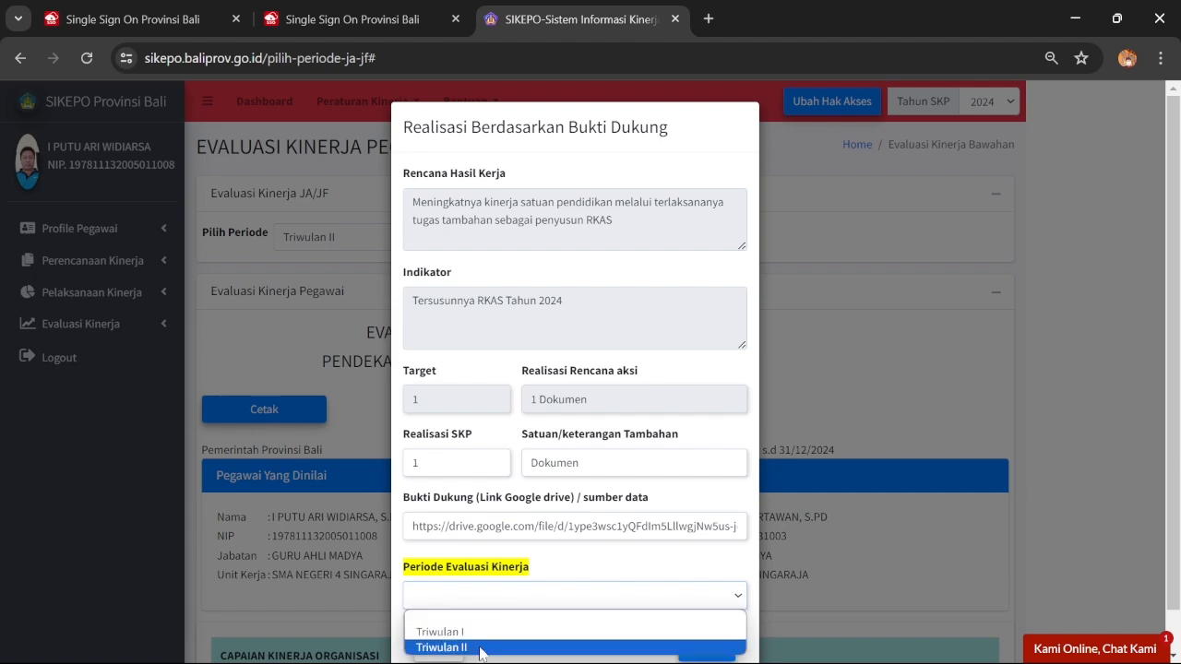
click(481, 649)
click(701, 647)
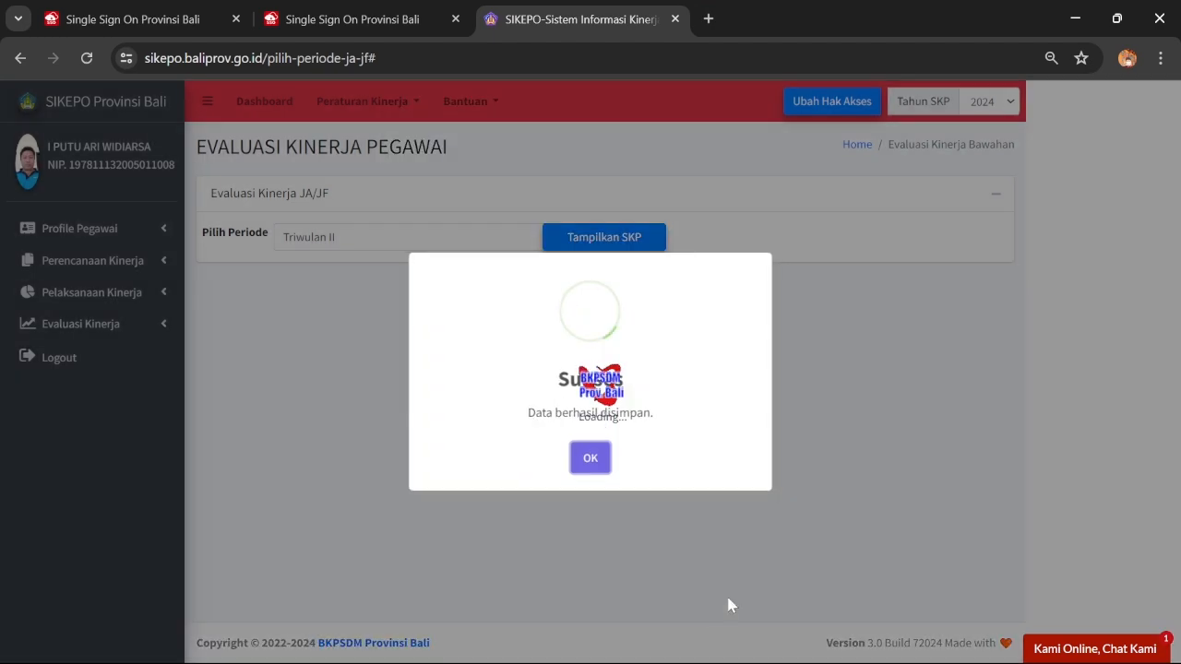
click(593, 461)
Save the 95 Persen Nilai Dokumen RKAS 2024 realisation for Triwulan II
scroll(840, 401, down, 10)
scroll(842, 387, down, 15)
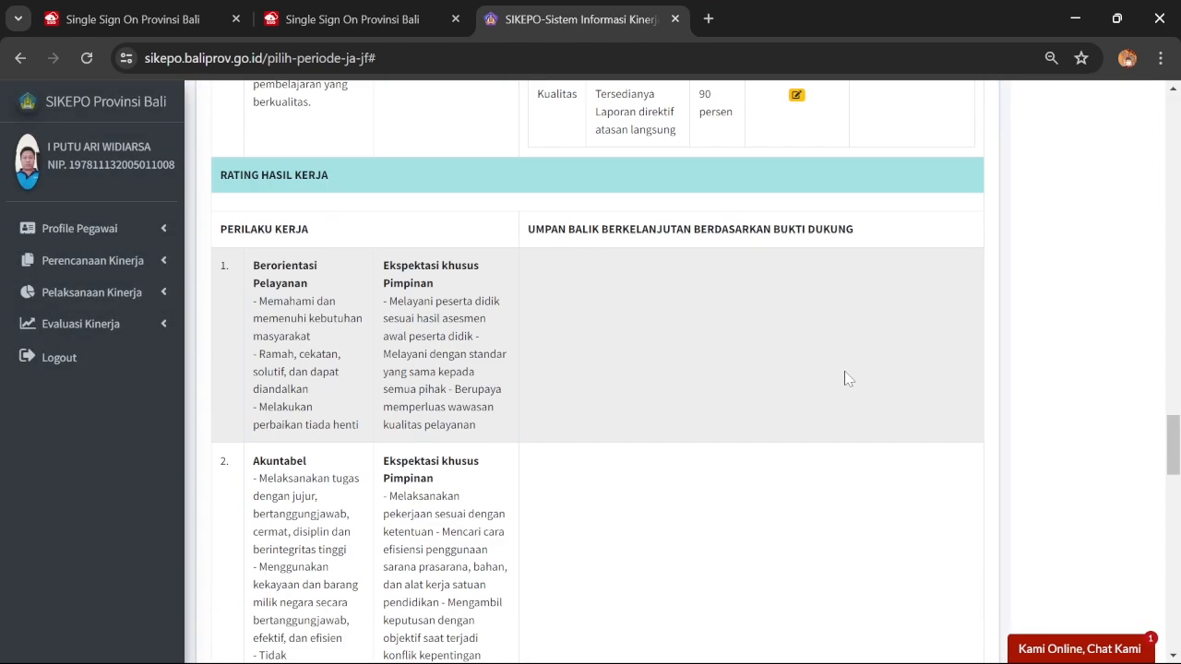
scroll(836, 355, up, 5)
click(813, 234)
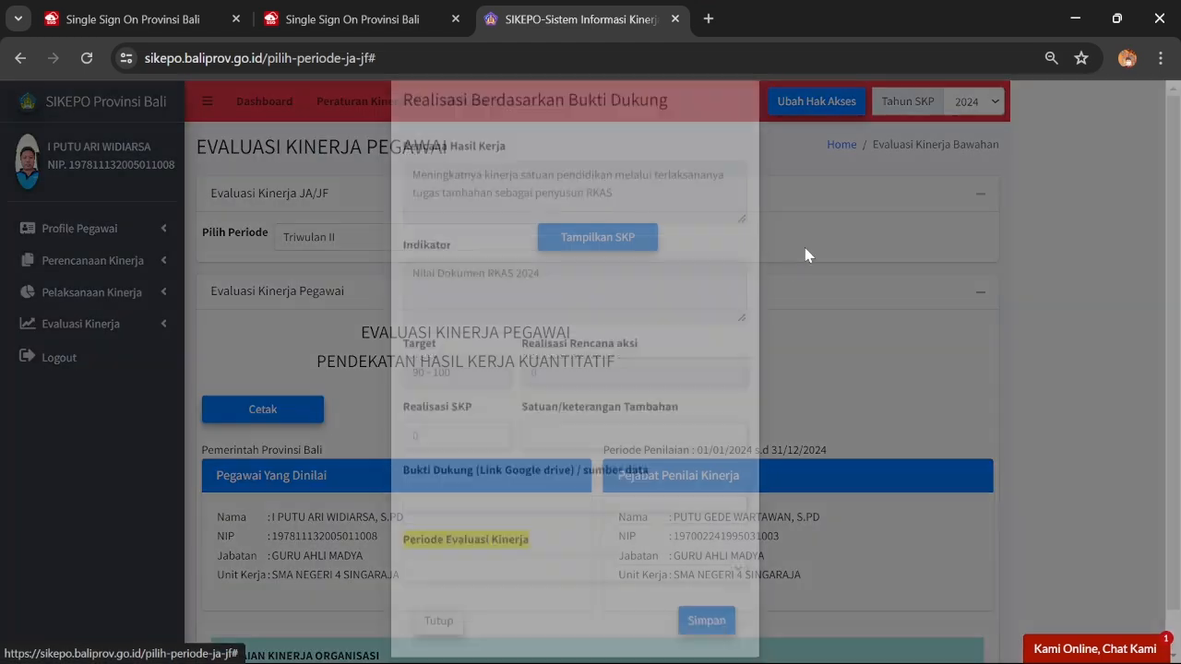
click(470, 592)
click(451, 648)
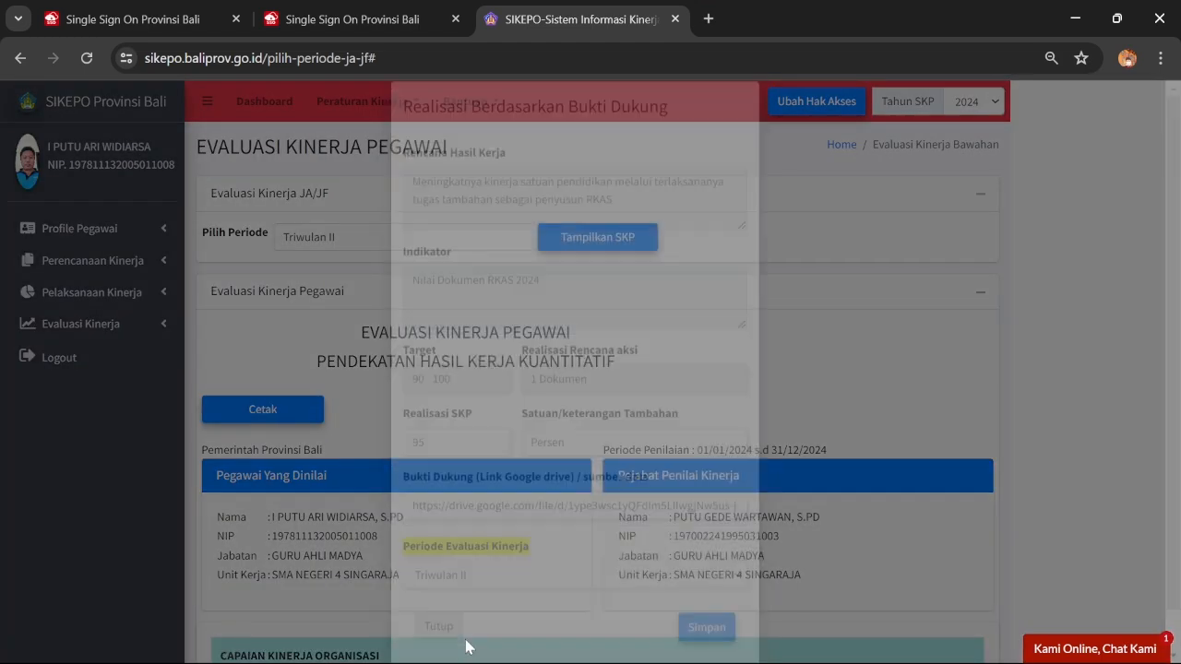
scroll(725, 501, down, 7)
scroll(779, 478, up, 4)
scroll(801, 448, down, 15)
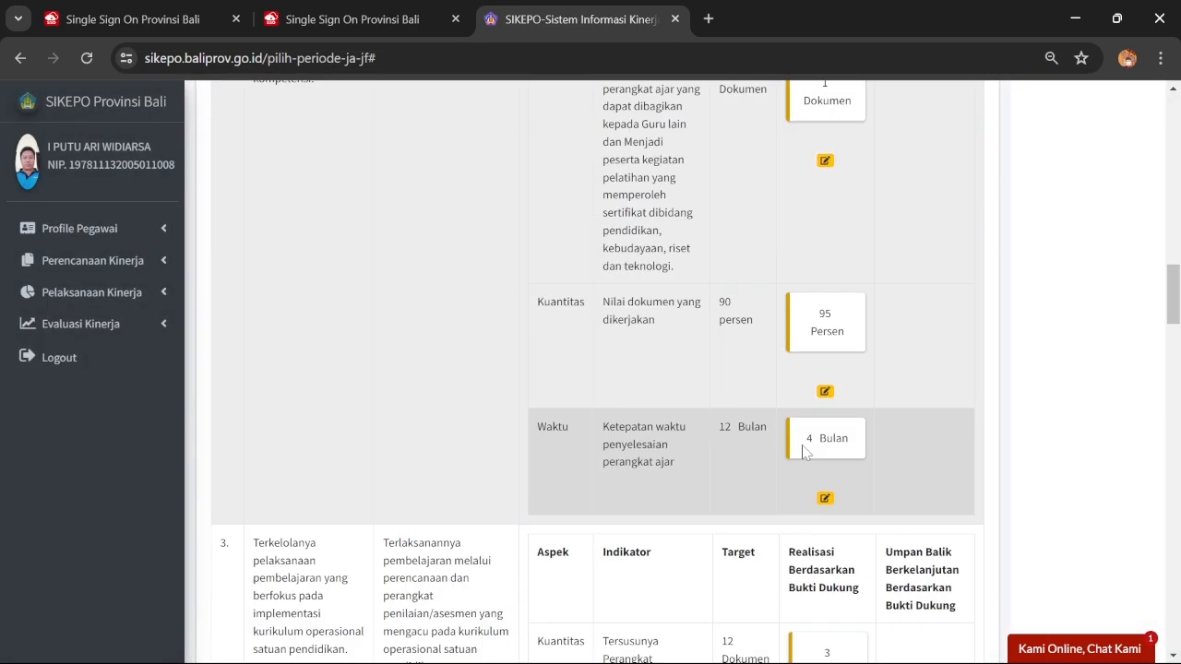
scroll(803, 433, up, 6)
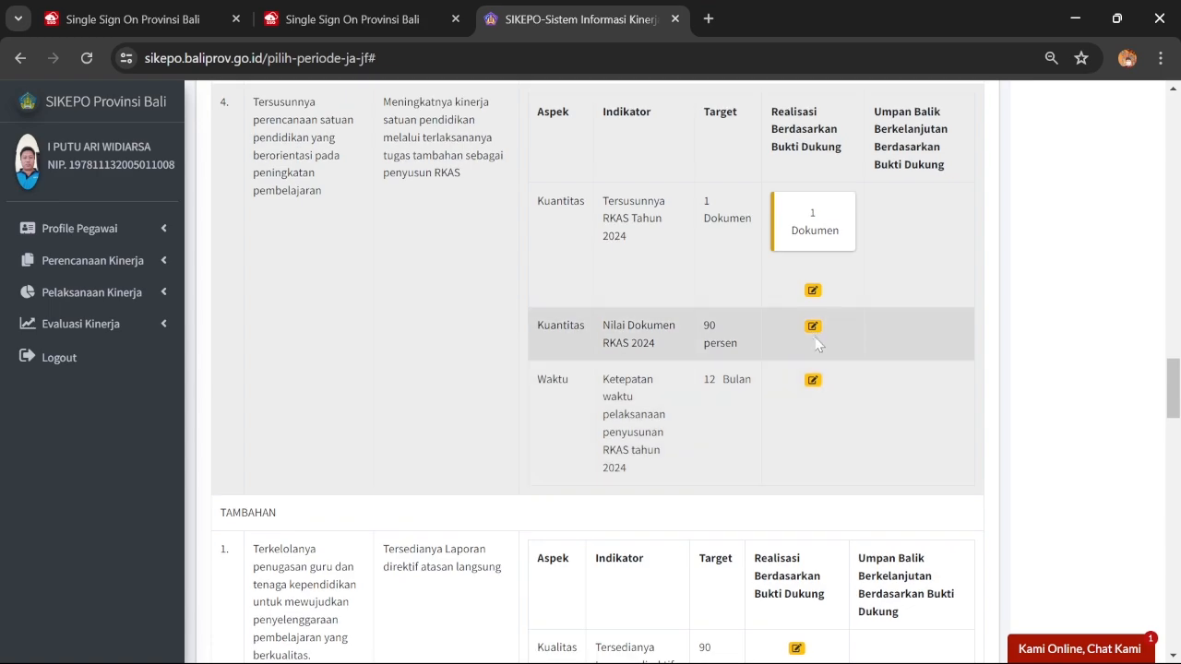
click(811, 323)
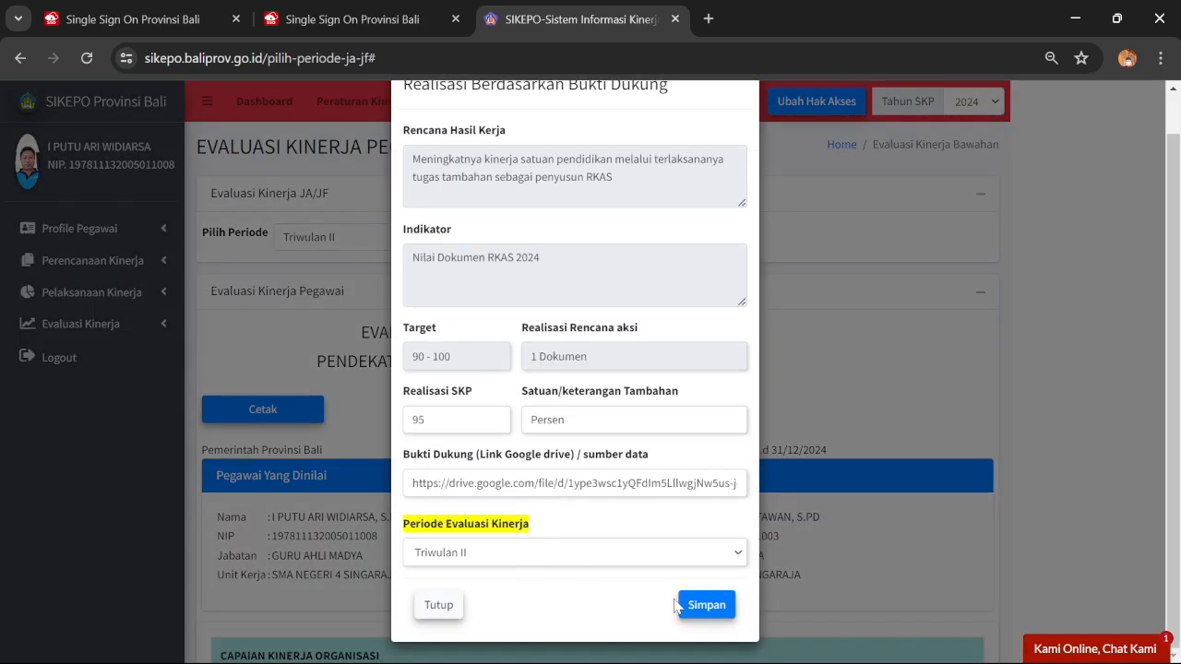
click(705, 604)
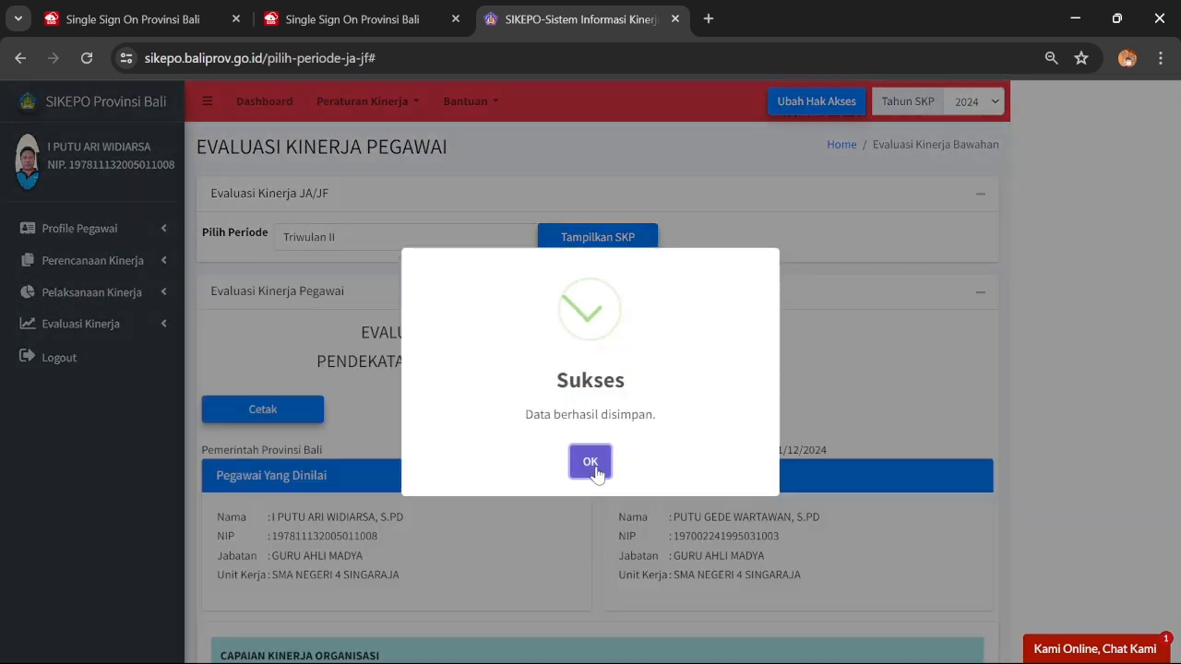
Save the 6 Bulan RKAS timeliness realisation for Triwulan II
scroll(799, 449, down, 10)
scroll(793, 434, down, 10)
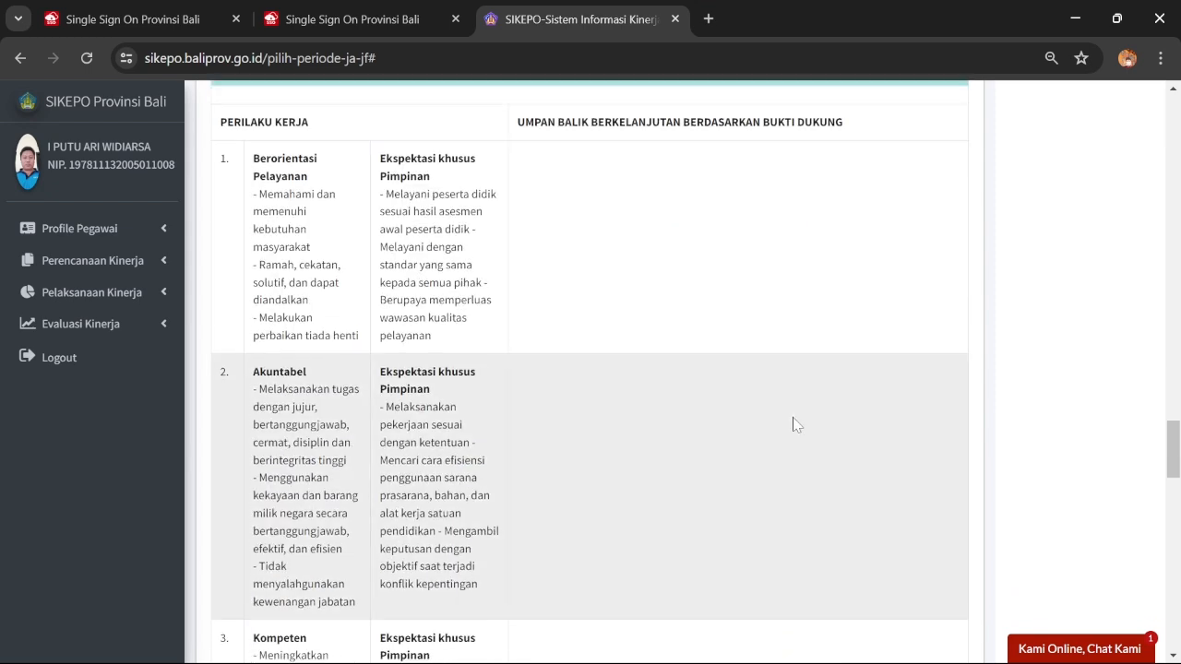
scroll(794, 425, up, 6)
click(799, 265)
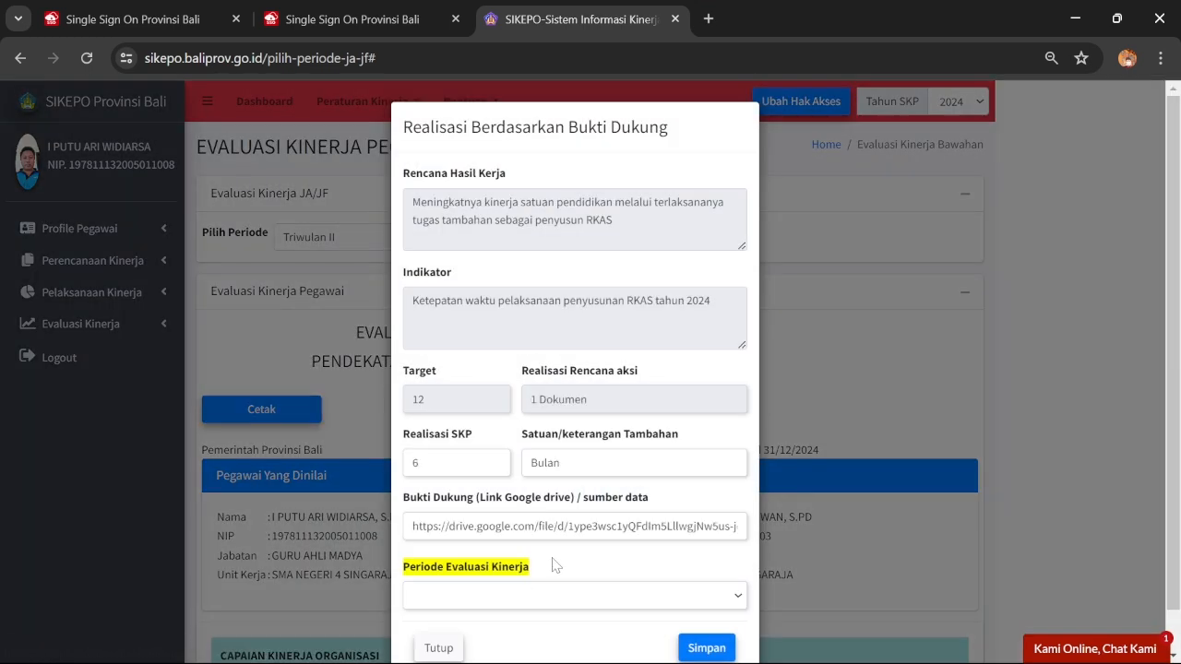
click(526, 597)
click(517, 647)
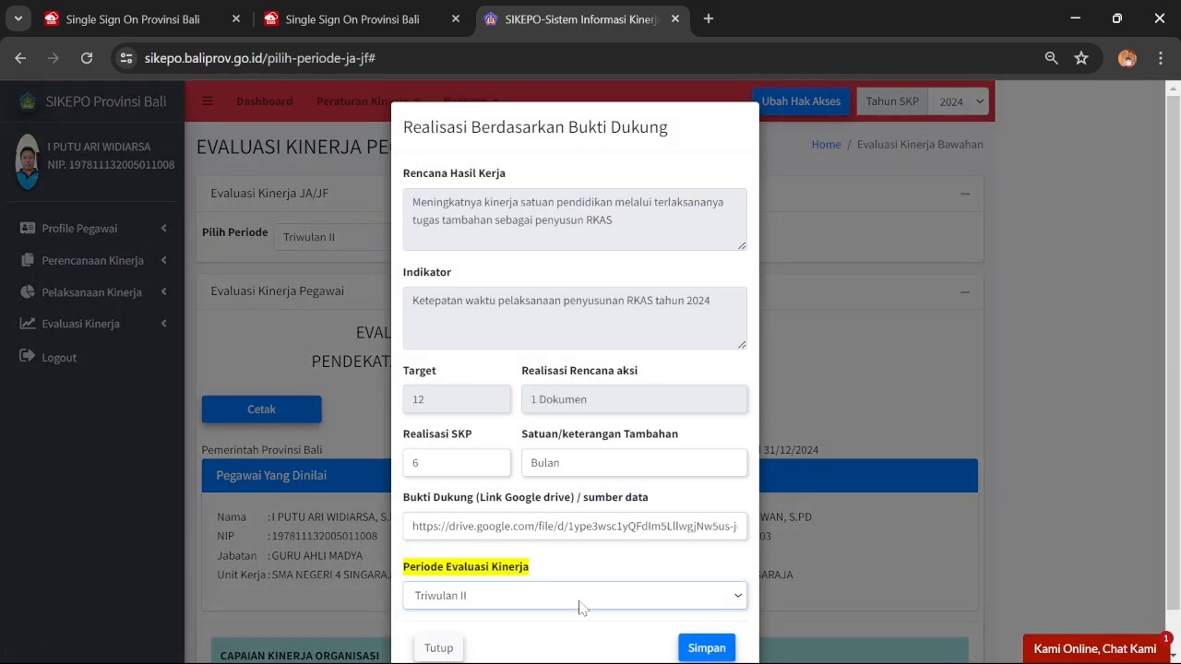
click(691, 644)
click(612, 466)
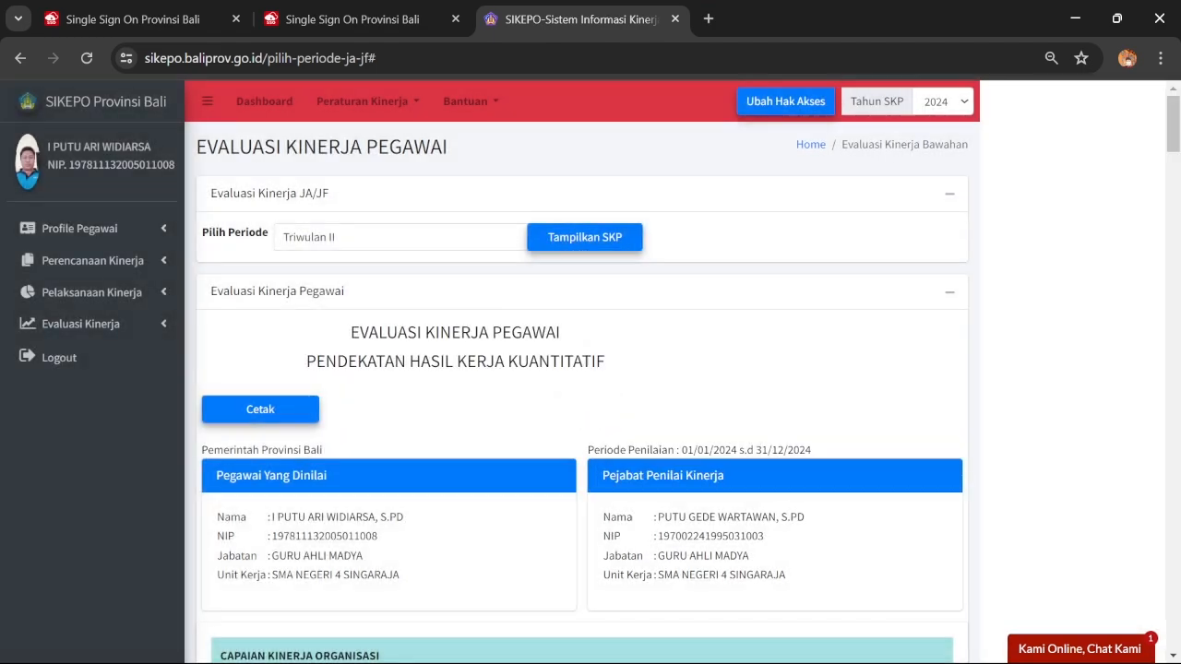
scroll(796, 431, down, 5)
scroll(795, 429, down, 10)
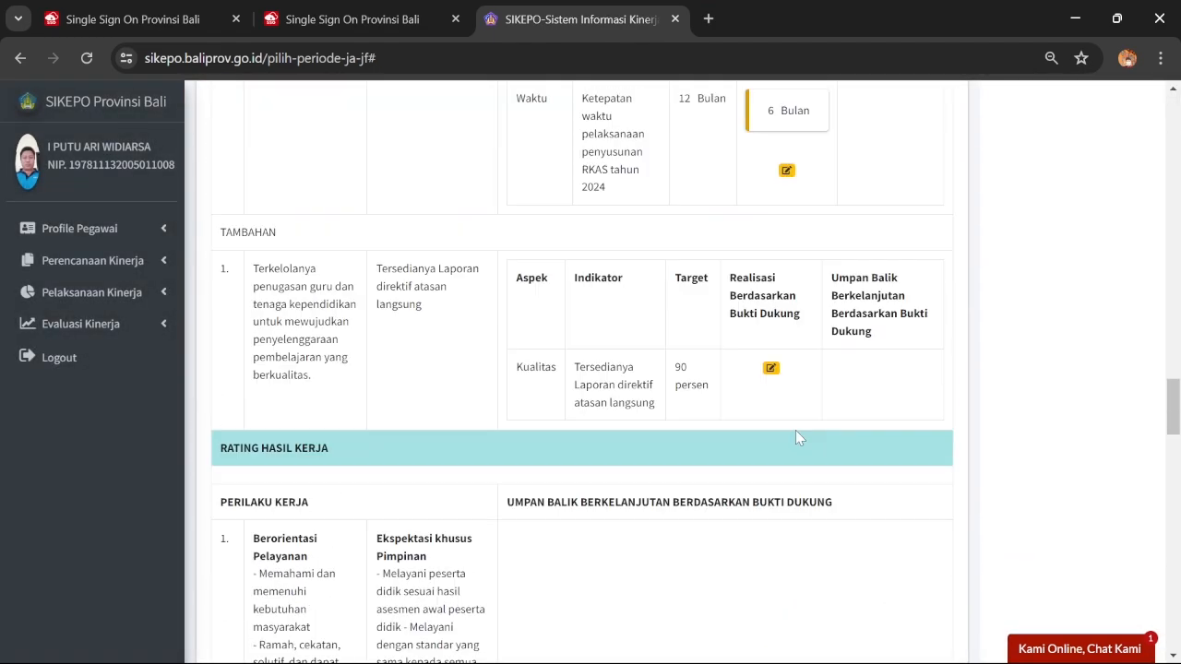
Save the 100 Persen Triwulan II realisation for the direct-superior report task
click(770, 367)
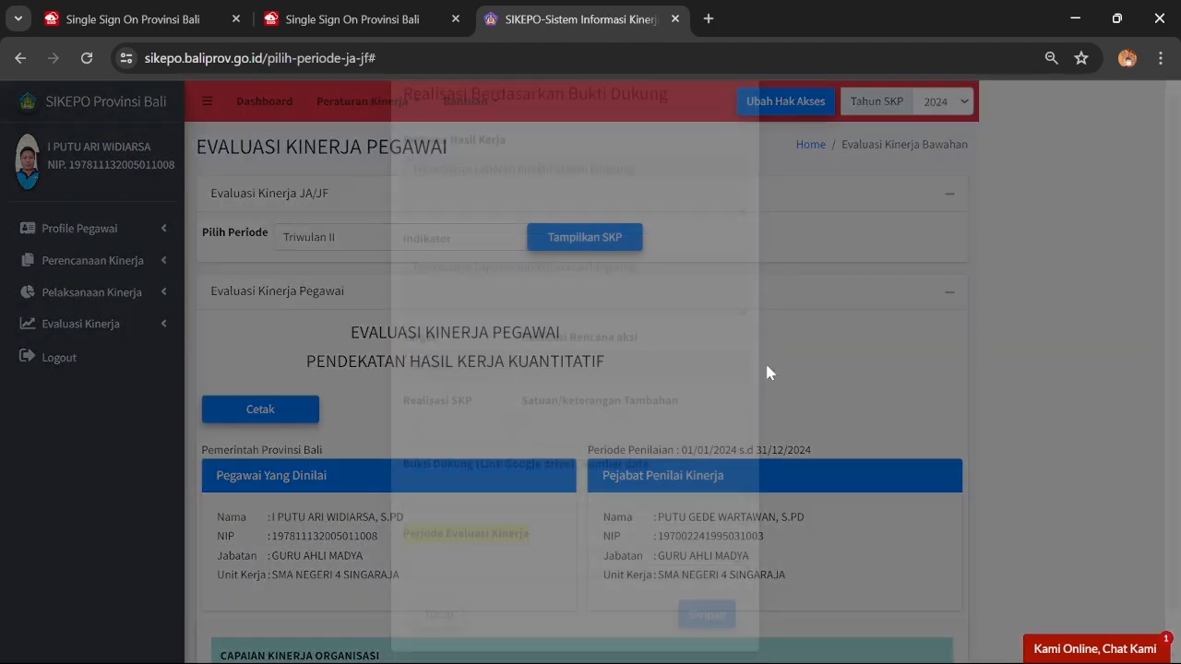
click(541, 559)
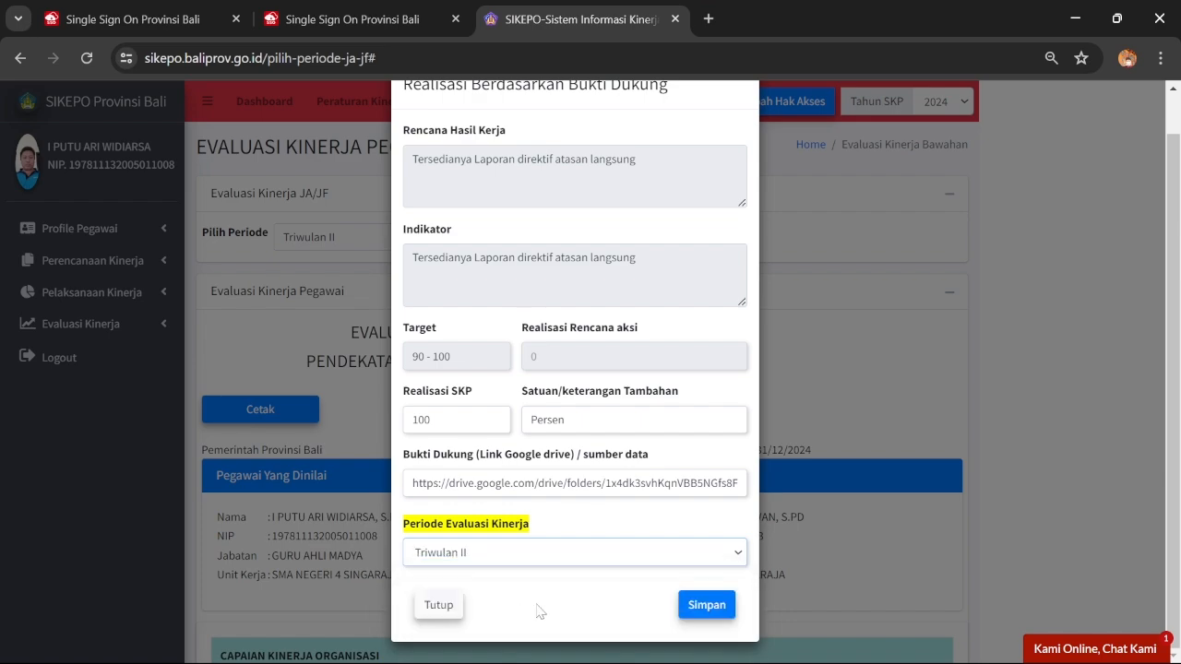
click(706, 604)
click(591, 465)
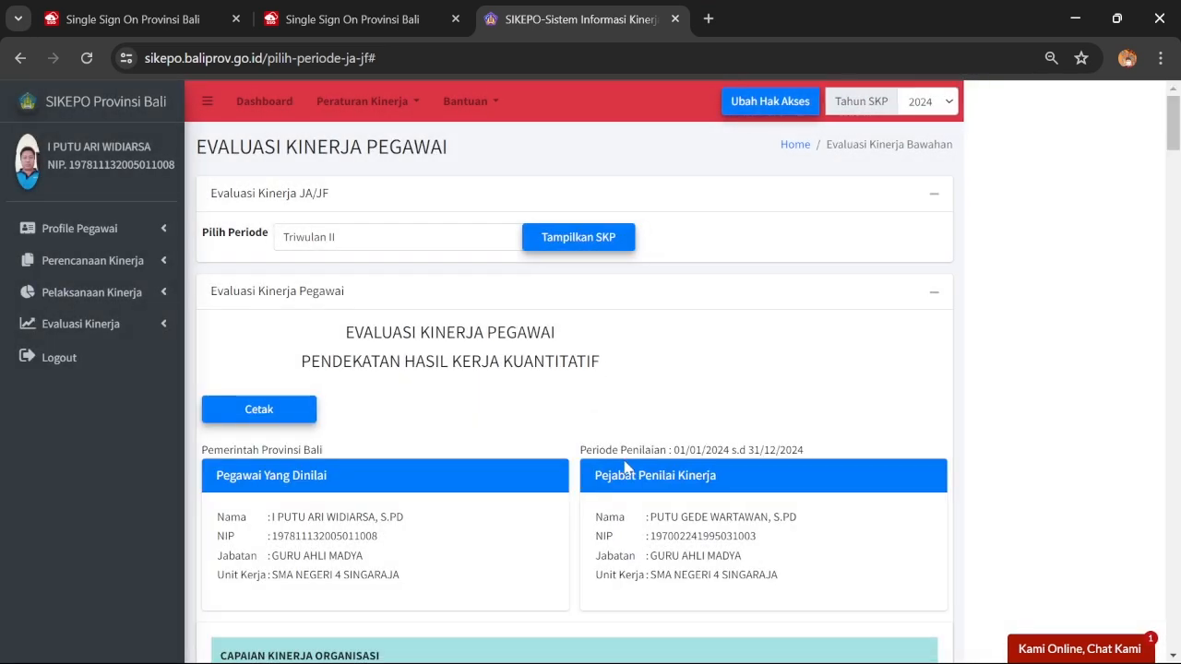
Scroll through the updated evaluation results to review all saved realisations
scroll(702, 434, down, 15)
scroll(703, 435, down, 12)
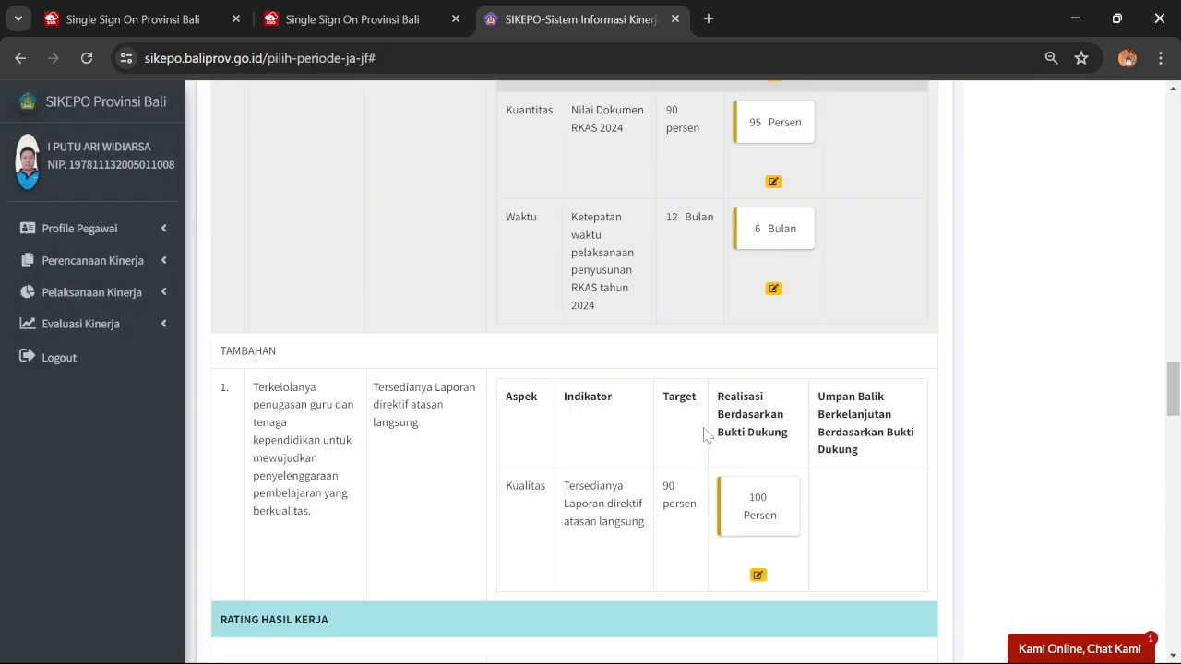
scroll(704, 406, up, 4)
scroll(699, 402, down, 3)
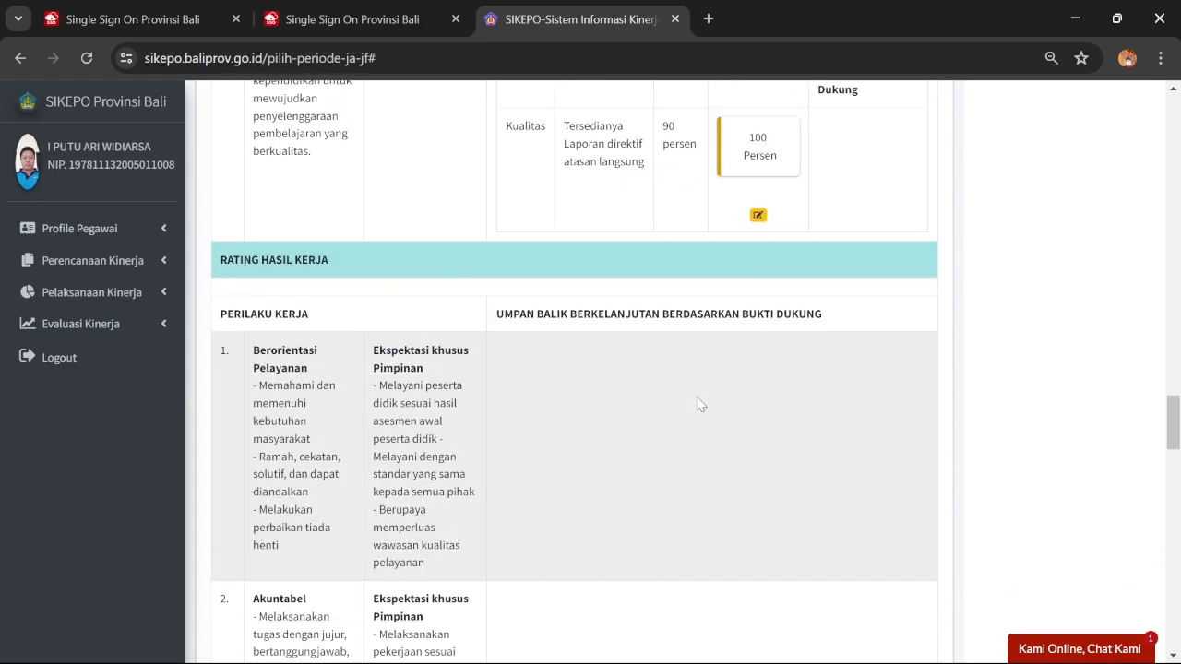
scroll(696, 397, up, 1)
scroll(692, 388, down, 3)
scroll(690, 385, up, 7)
scroll(692, 378, up, 8)
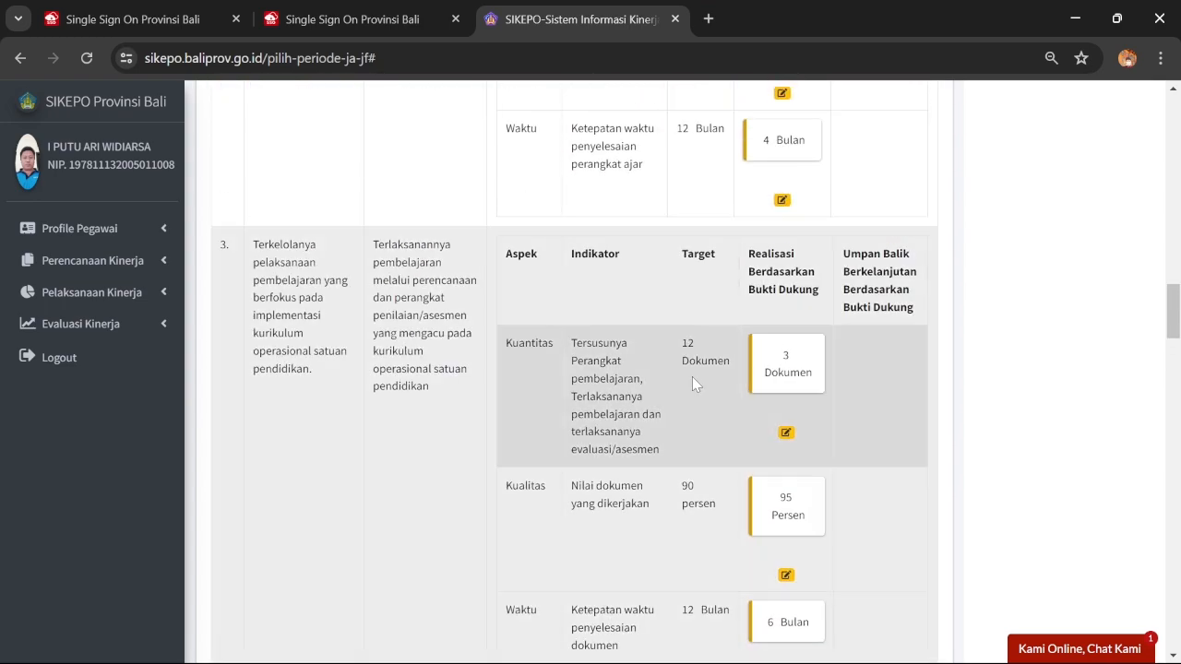
scroll(690, 377, down, 1)
scroll(395, 367, down, 14)
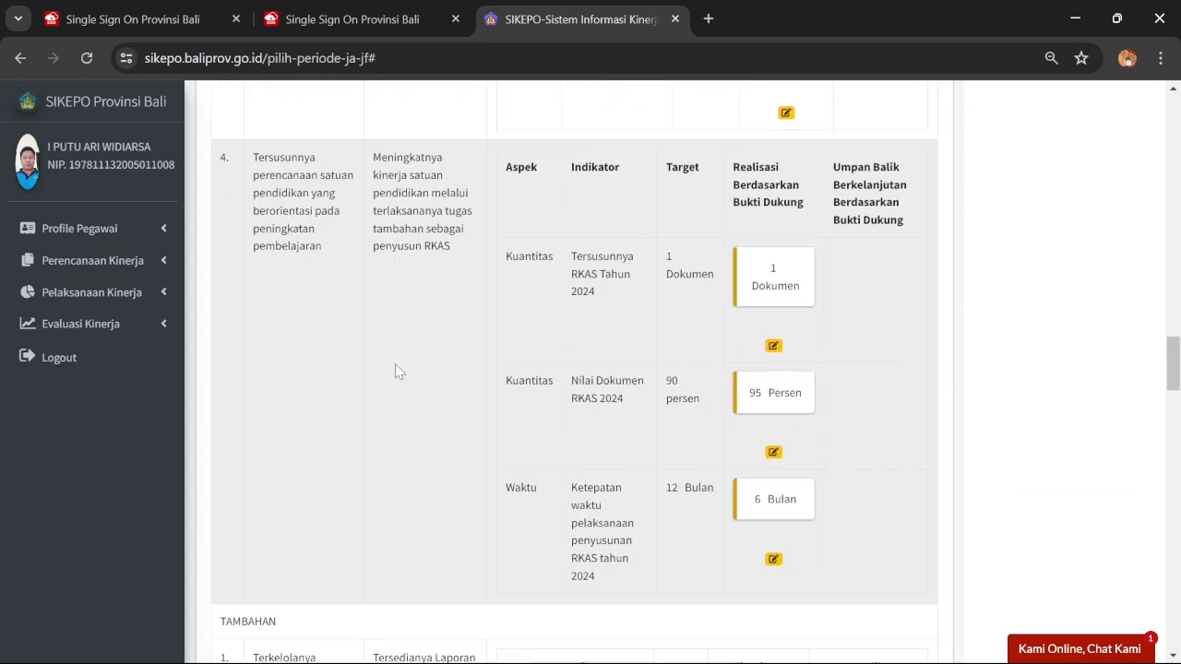
scroll(419, 348, up, 10)
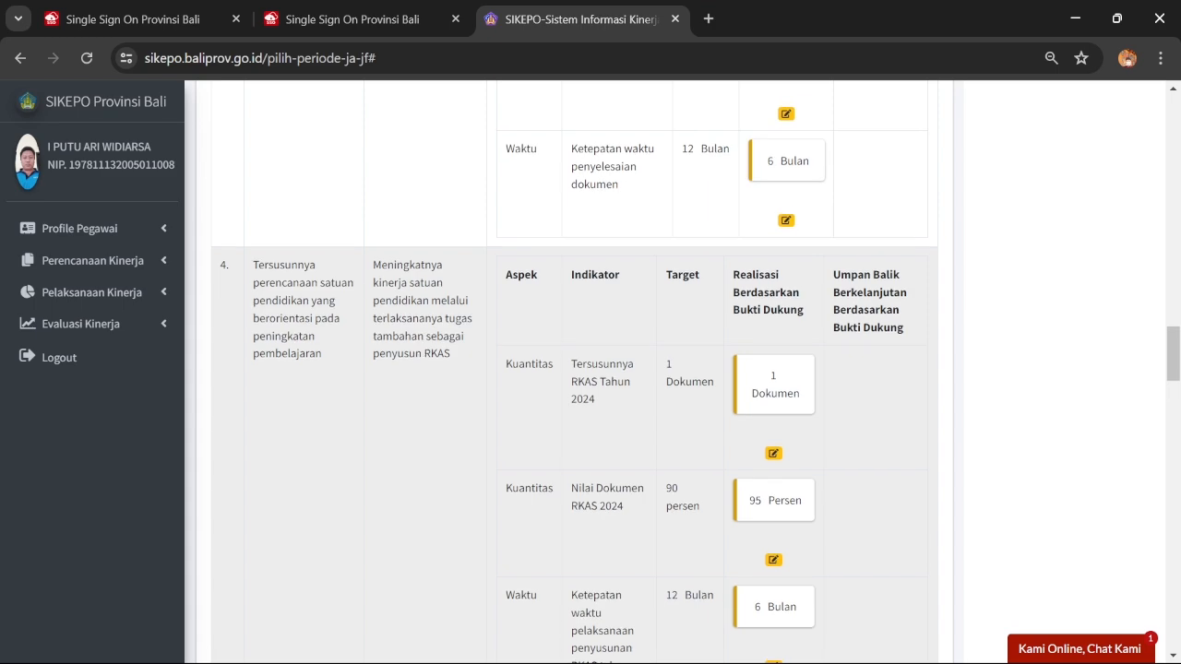
scroll(406, 358, up, 10)
scroll(417, 343, up, 8)
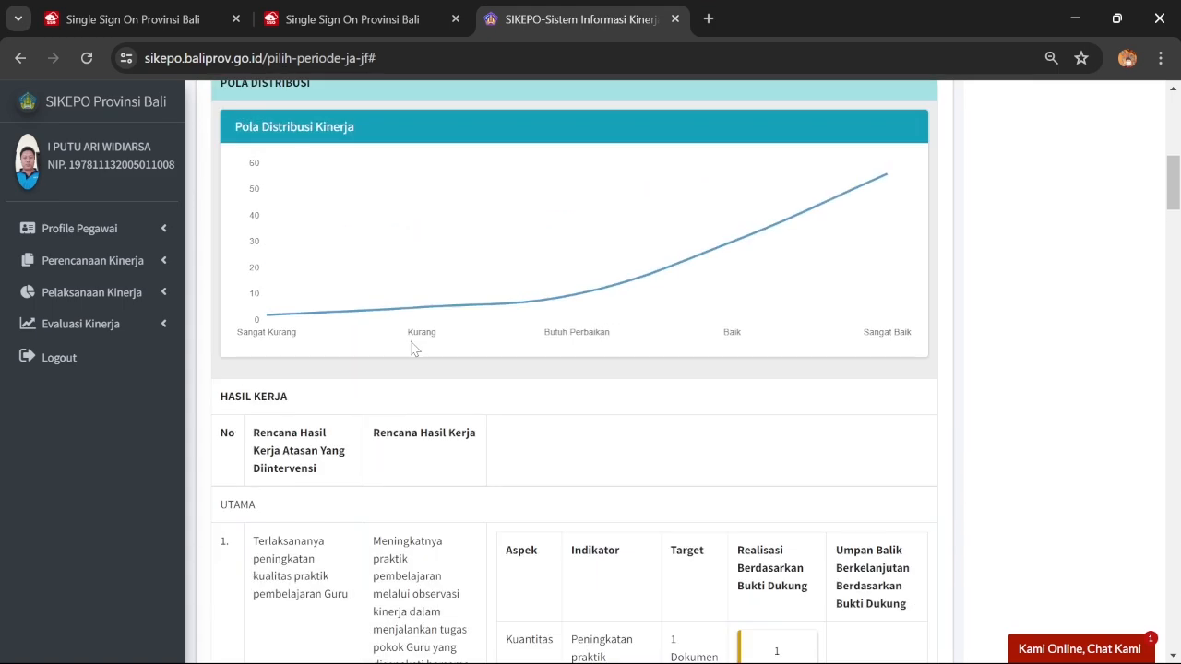
scroll(423, 338, down, 10)
Scroll down the dashboard to the monthly realisation chart for Januari through Juni
scroll(424, 332, down, 3)
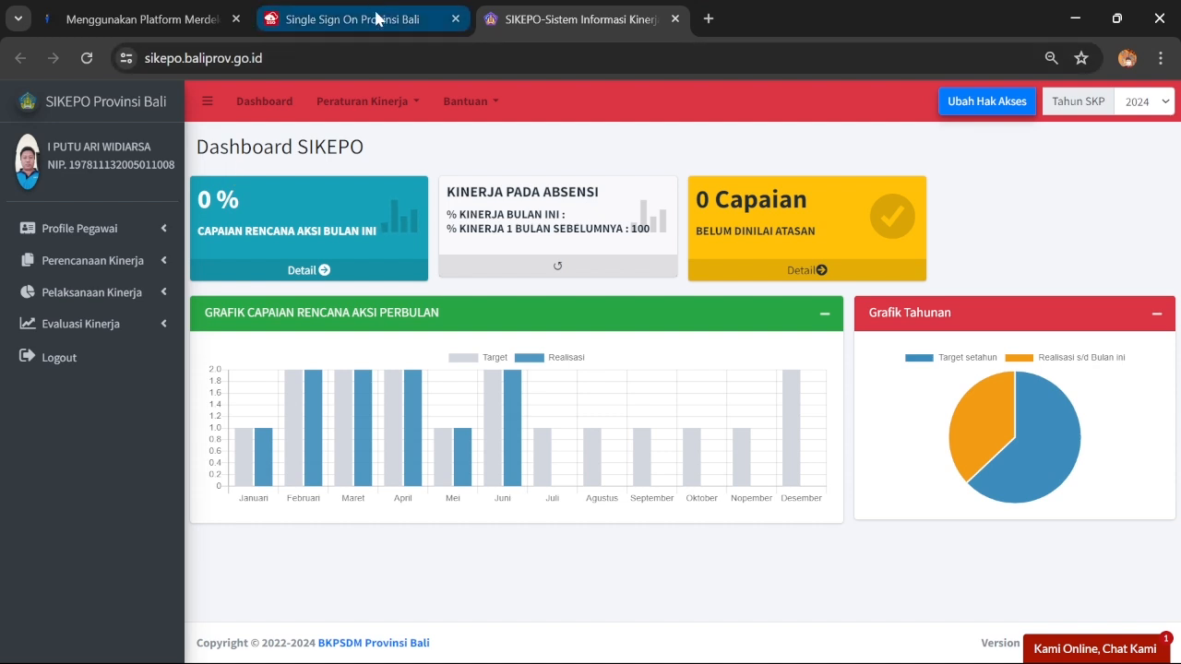
Display the Triwulan II Evaluasi Kinerja JA/JF report and review its feedback and BAIK rating
click(107, 327)
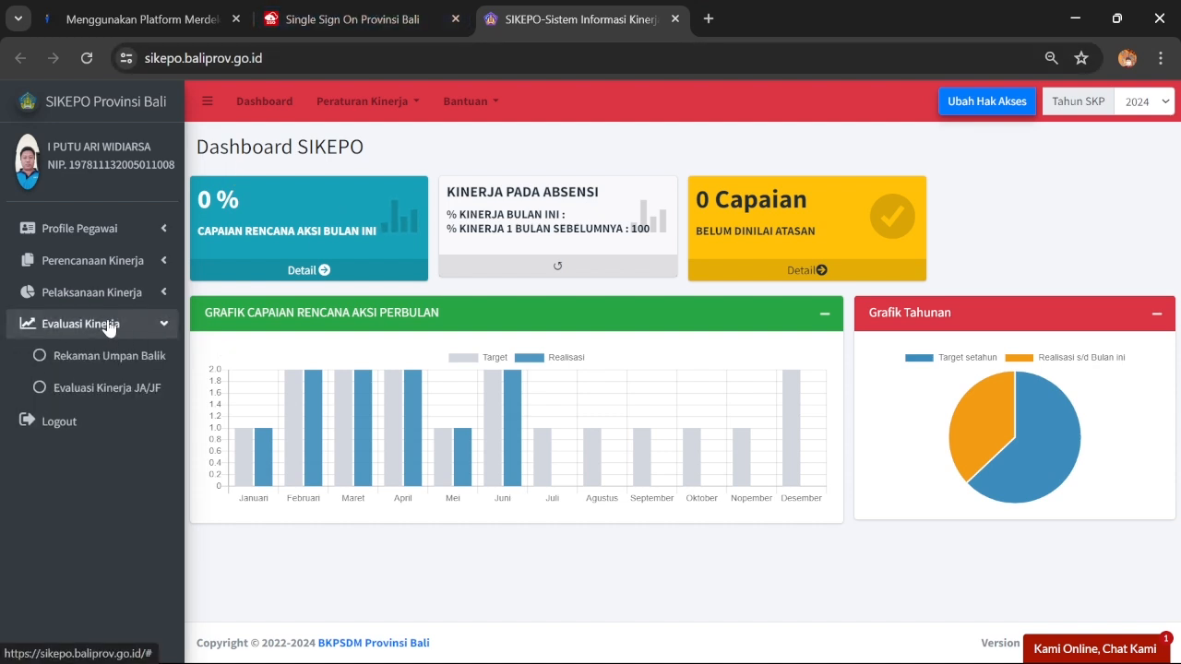
click(102, 389)
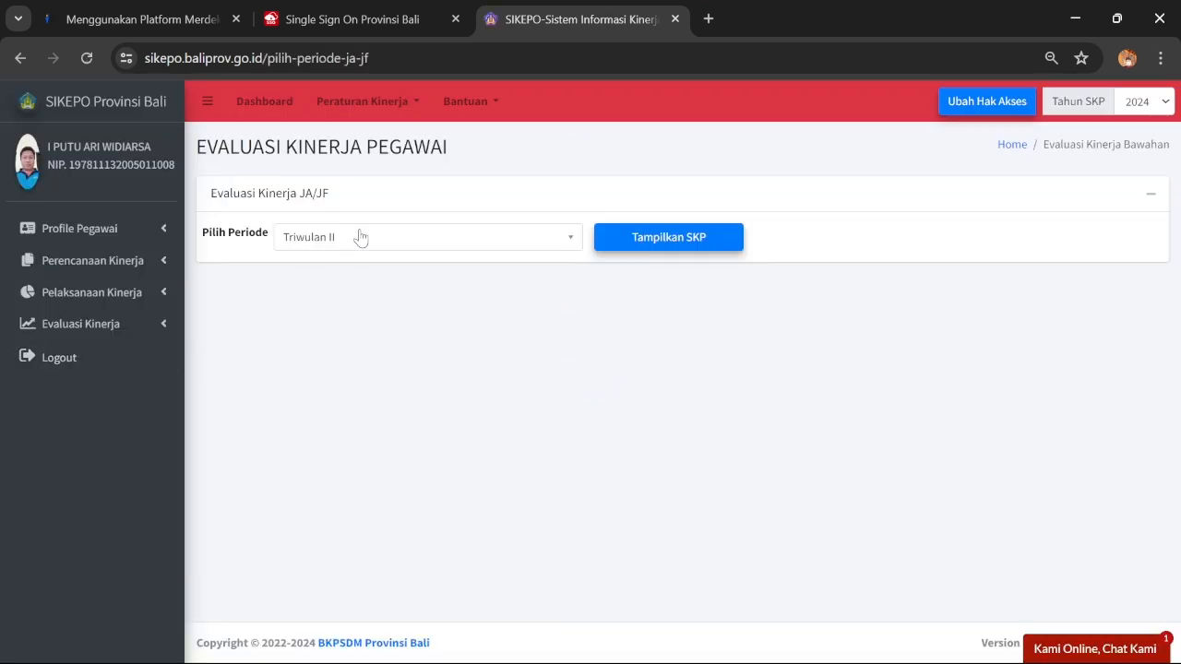
click(360, 237)
click(661, 244)
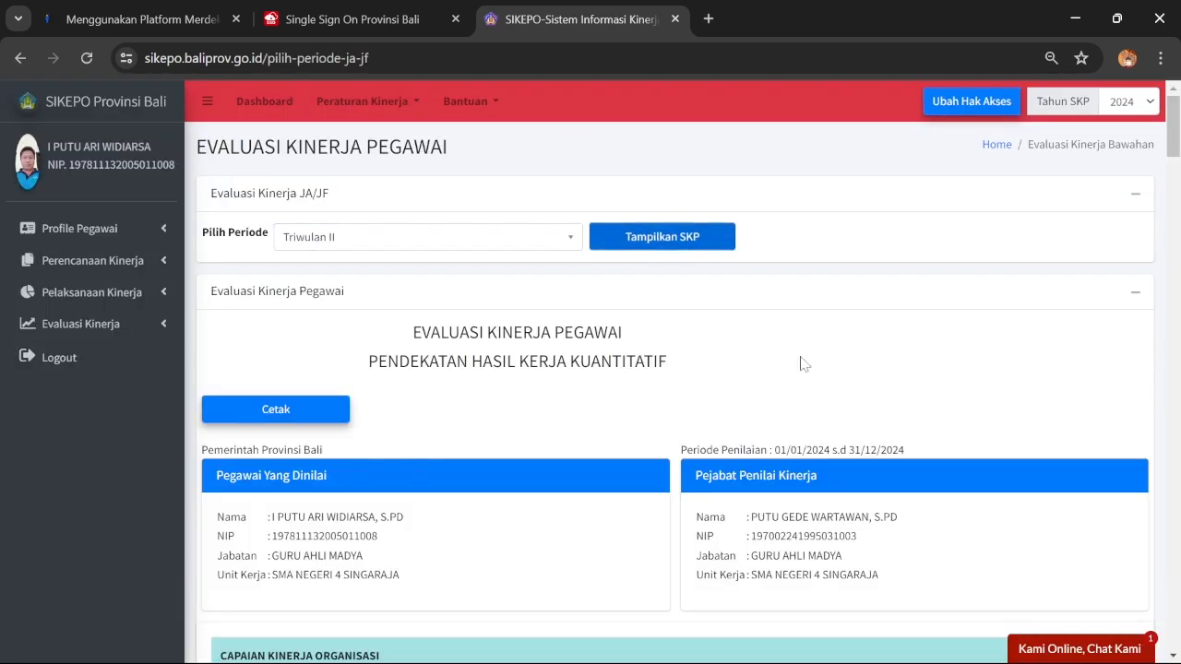
scroll(801, 364, down, 13)
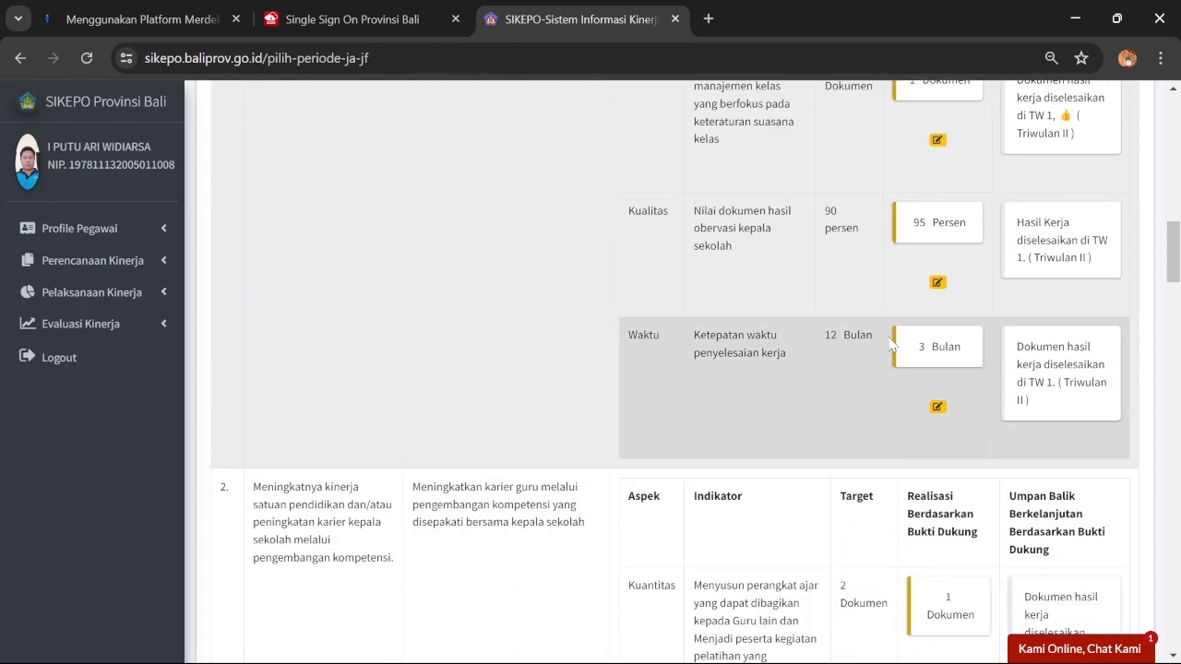
scroll(890, 343, down, 12)
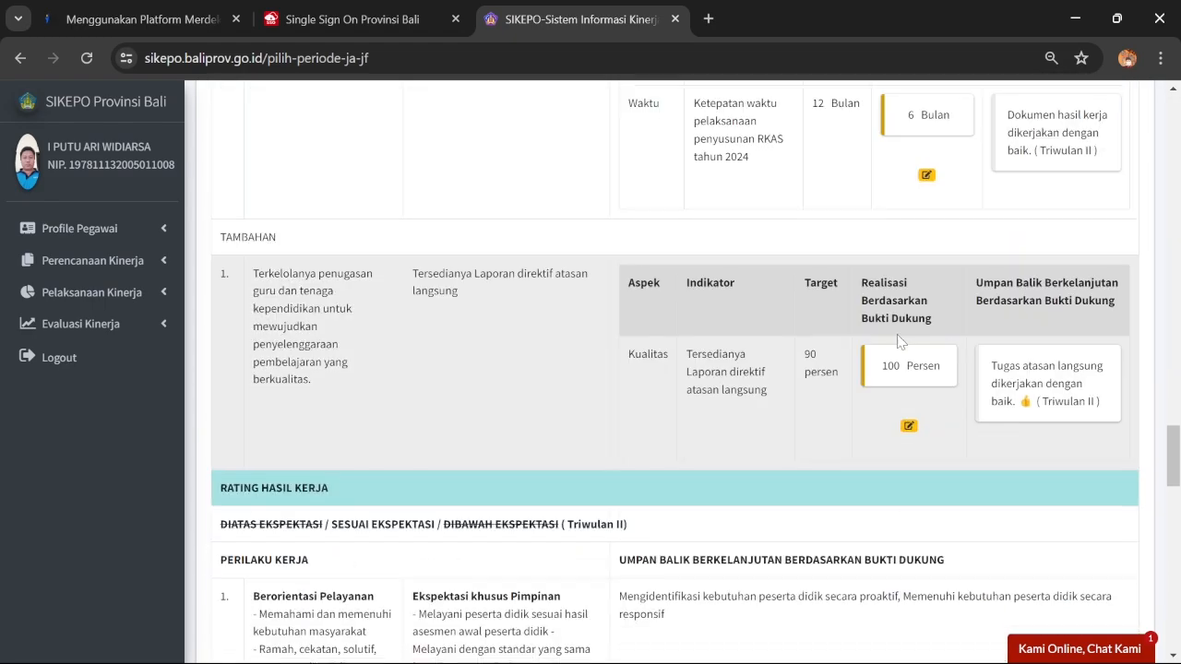
scroll(901, 341, down, 15)
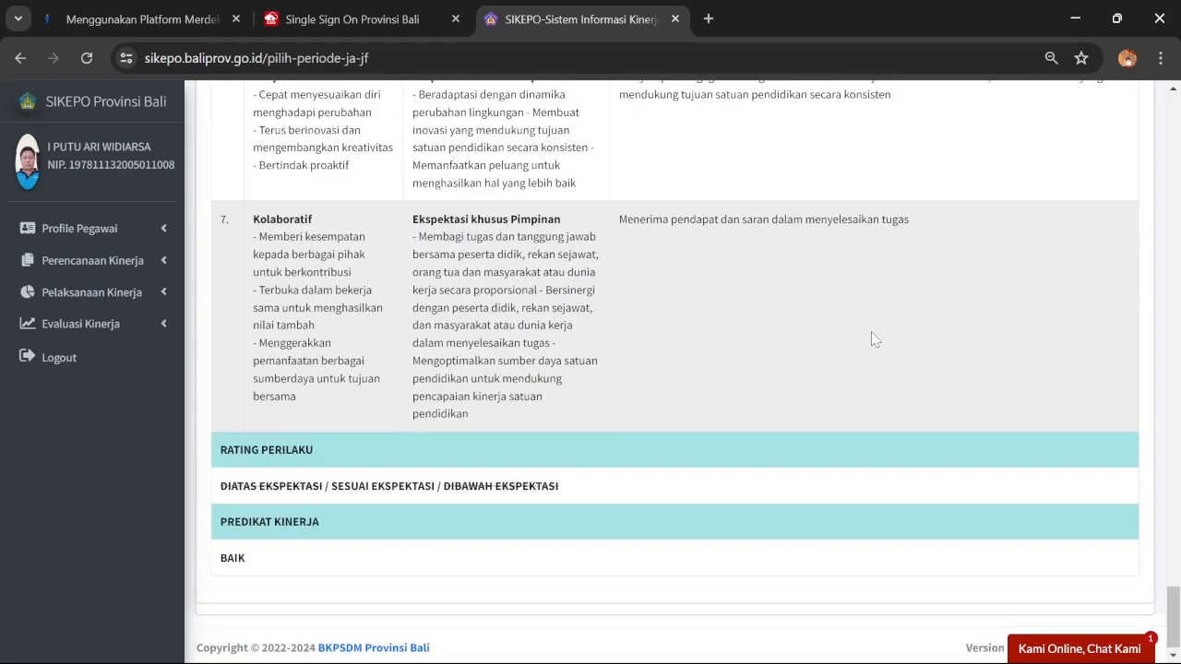
scroll(875, 339, up, 20)
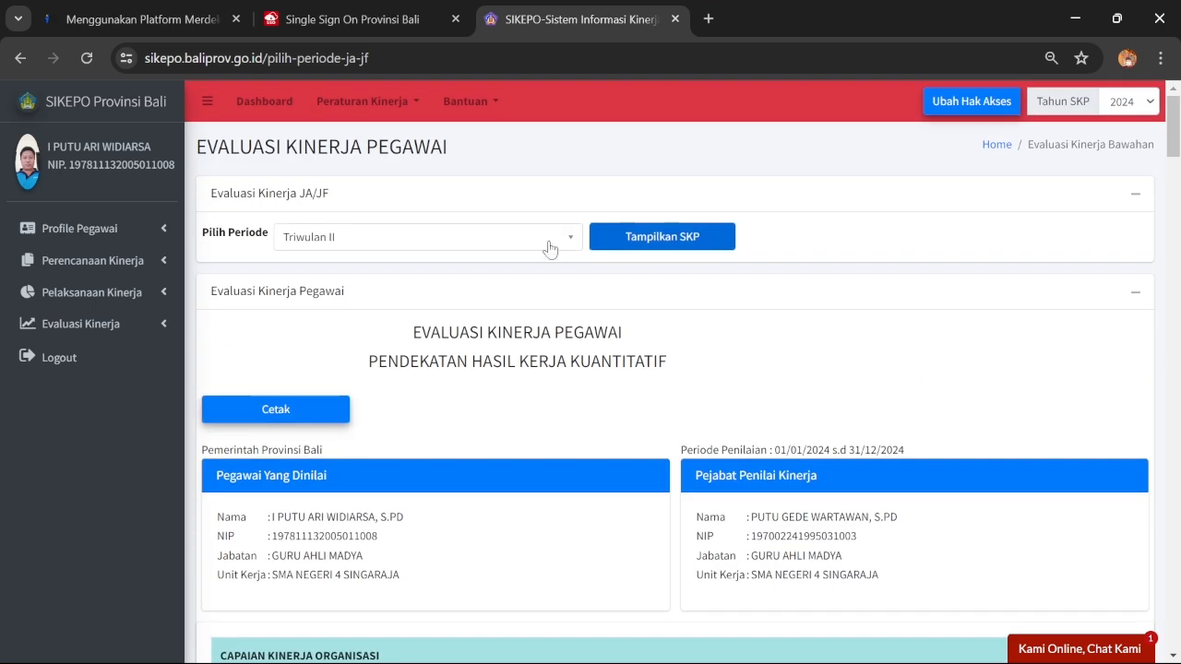
Open the employee feedback records page and display the Triwulan II record
click(133, 332)
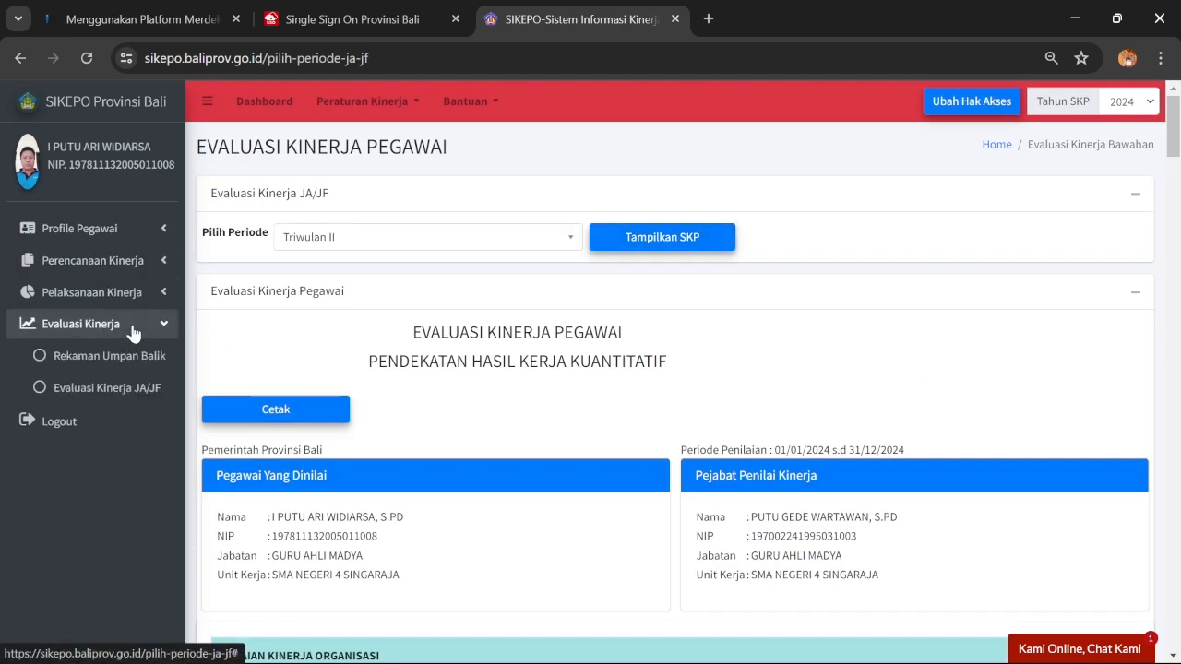
click(146, 366)
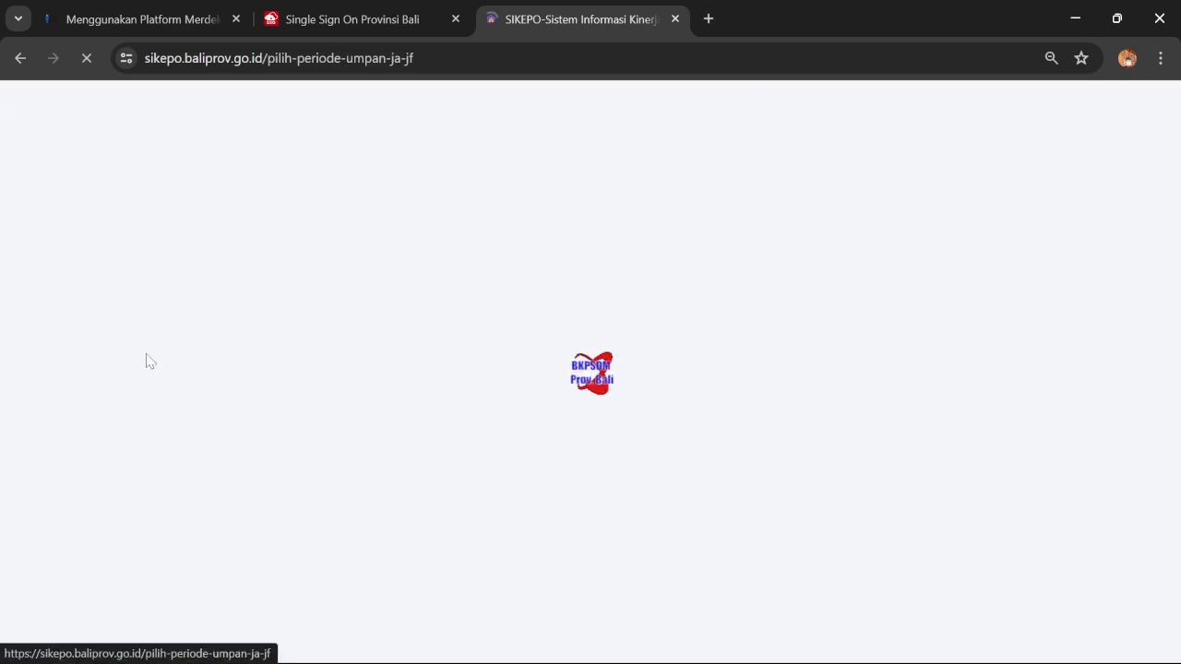
click(378, 253)
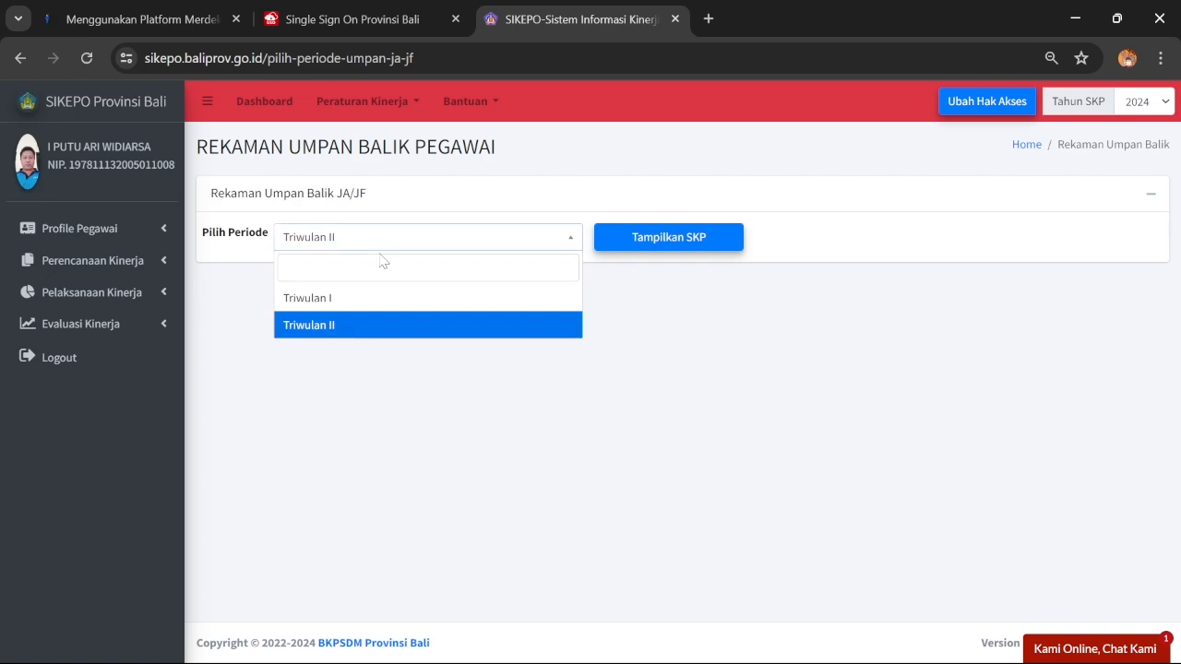
click(411, 319)
click(668, 242)
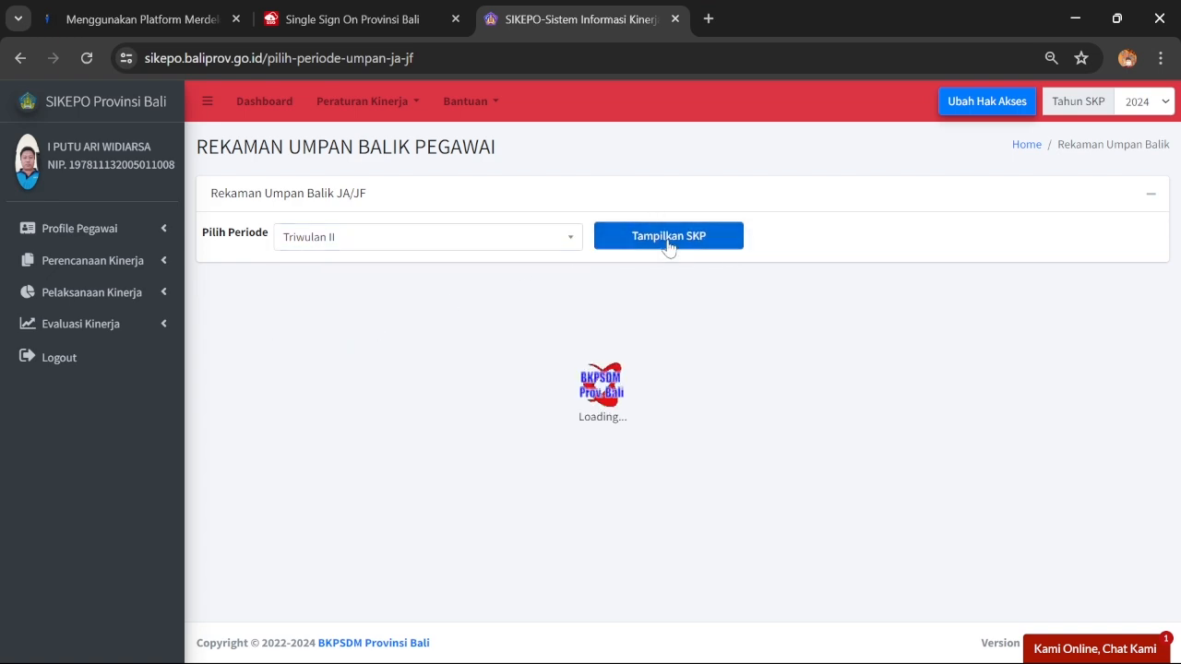
Scroll through the work results and work behaviour feedback, then back to the top
scroll(765, 275, down, 3)
scroll(773, 273, down, 6)
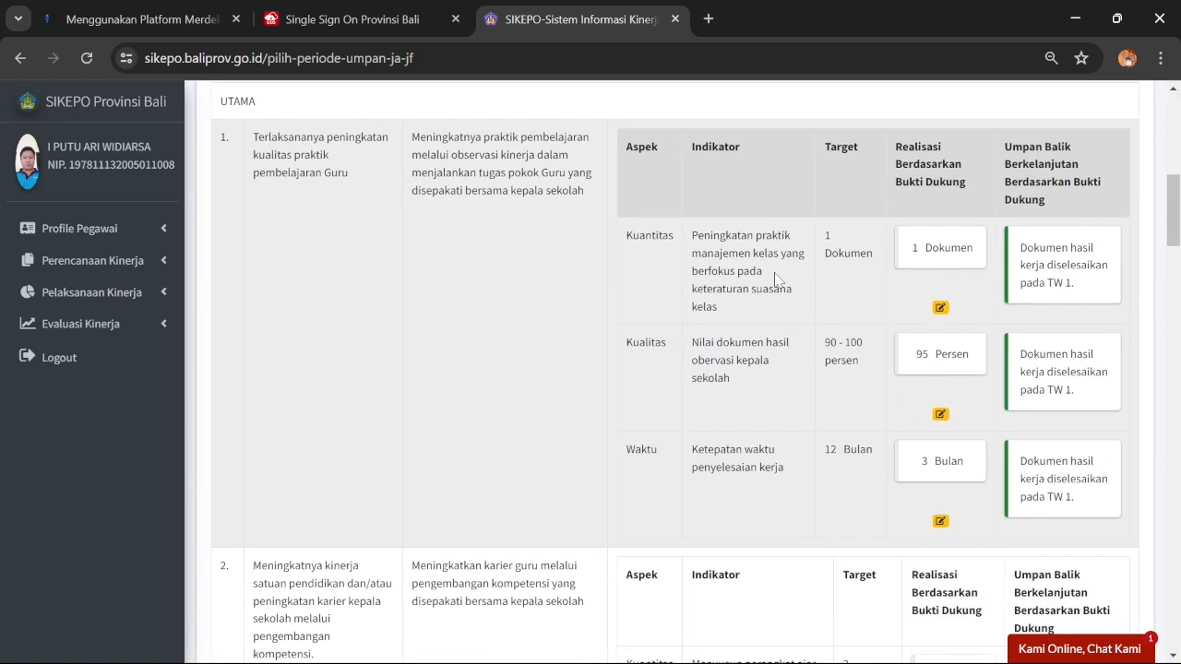
scroll(773, 273, down, 2)
scroll(1044, 266, down, 15)
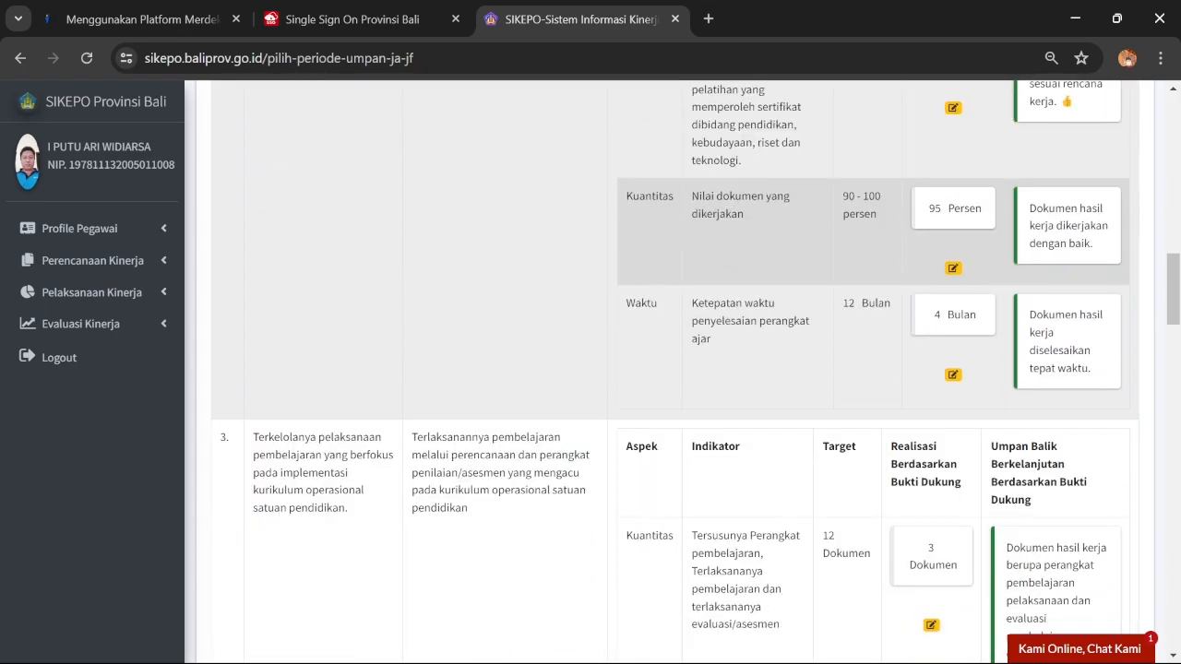
scroll(1044, 267, up, 4)
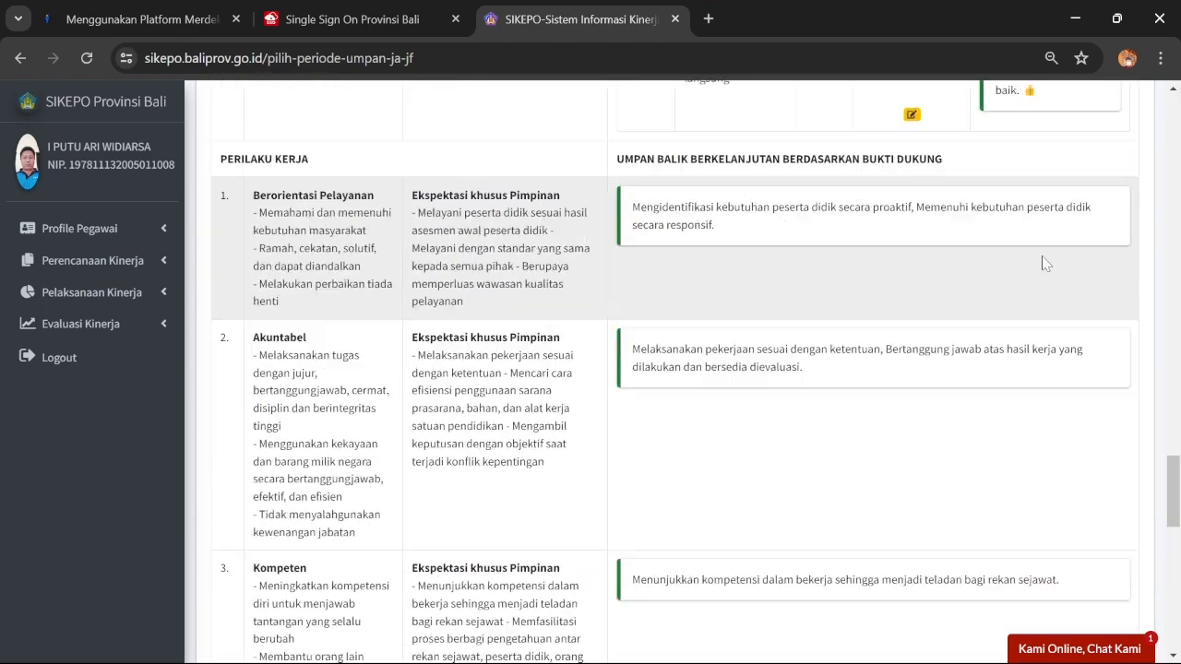
scroll(1046, 280, down, 2)
scroll(1046, 295, down, 10)
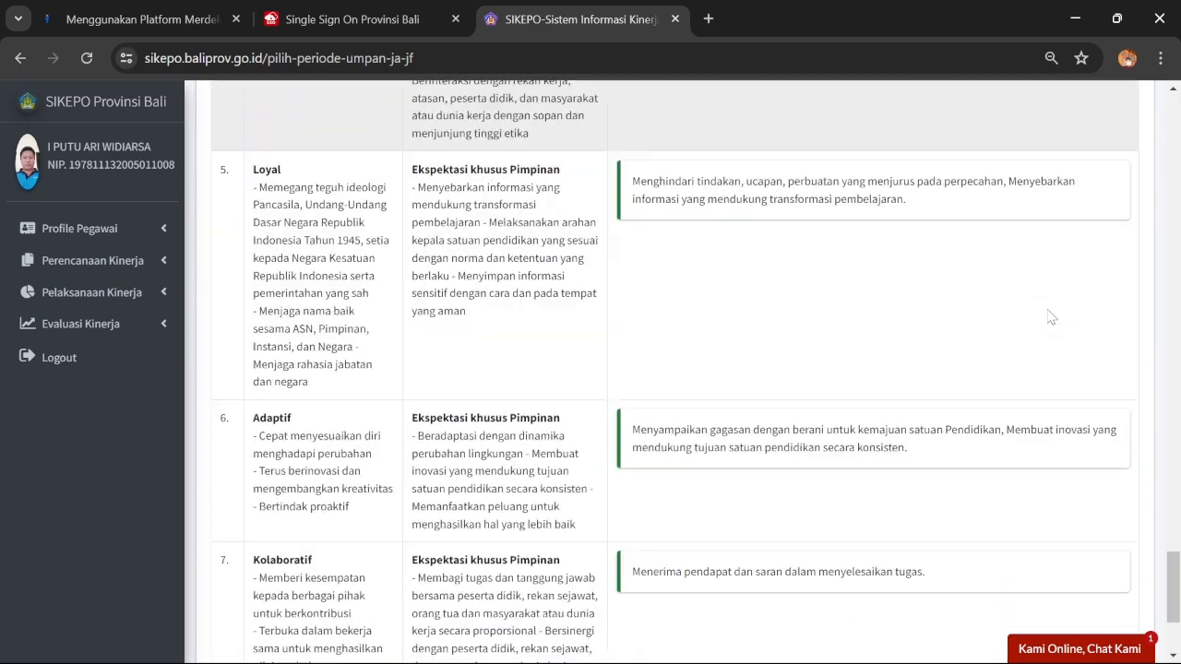
scroll(1047, 304, up, 20)
scroll(1049, 289, up, 10)
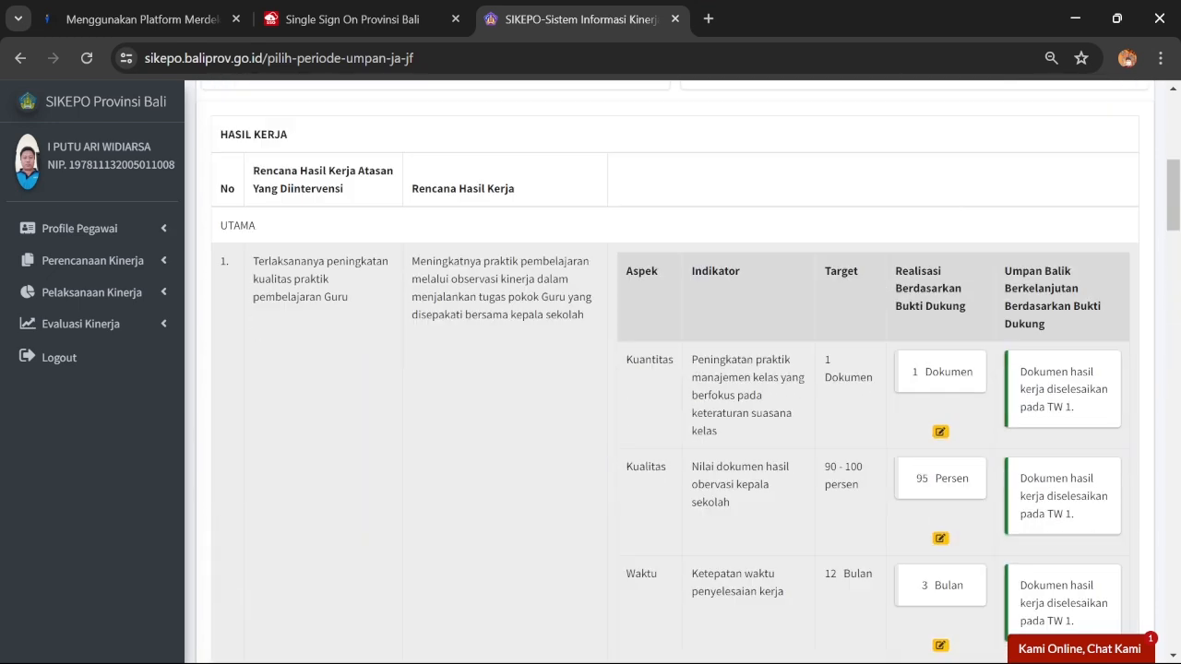
Open the print form, choose Triwulan II and set the feedback record date to 01/07/2024
click(276, 411)
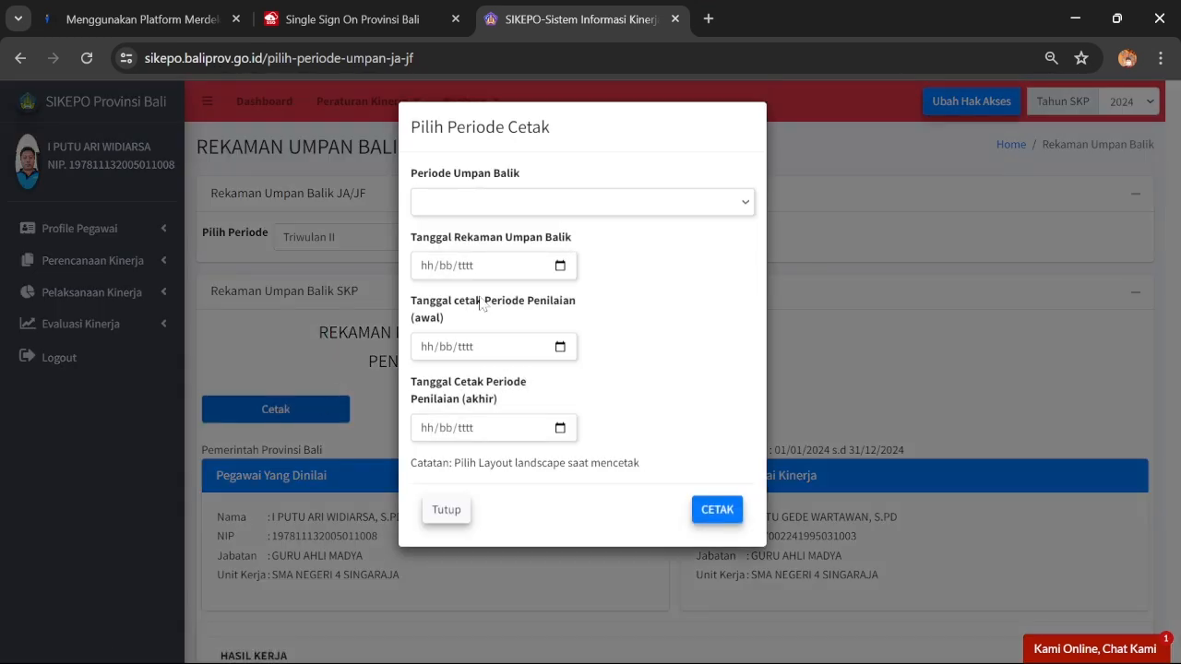
click(664, 202)
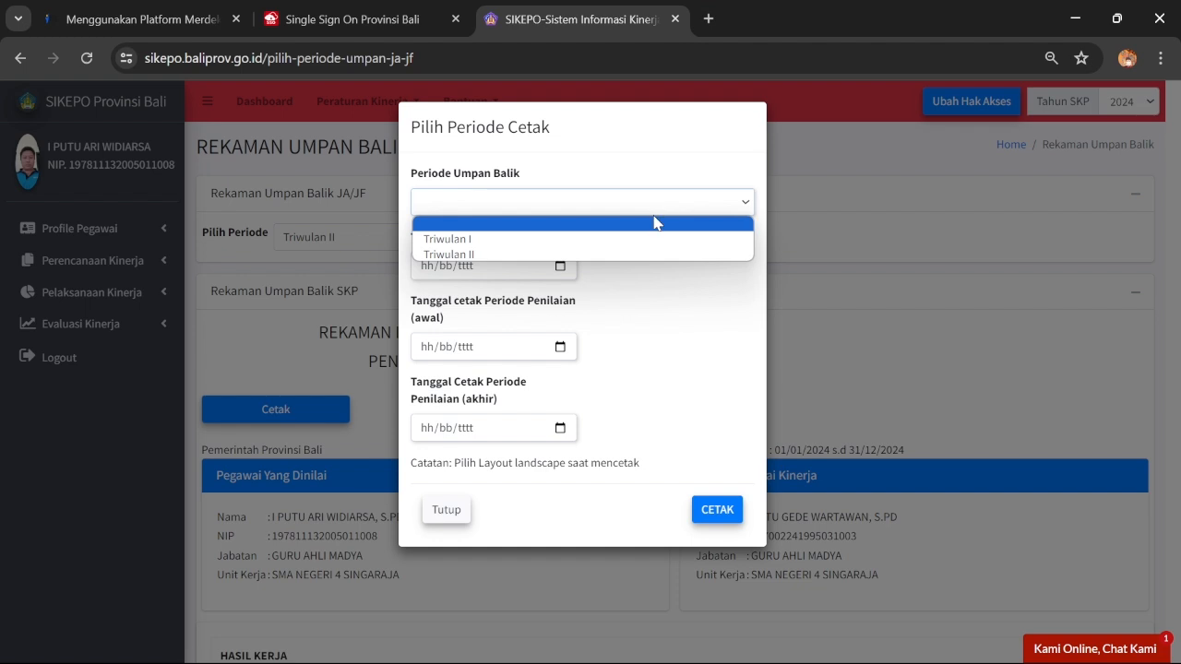
click(649, 254)
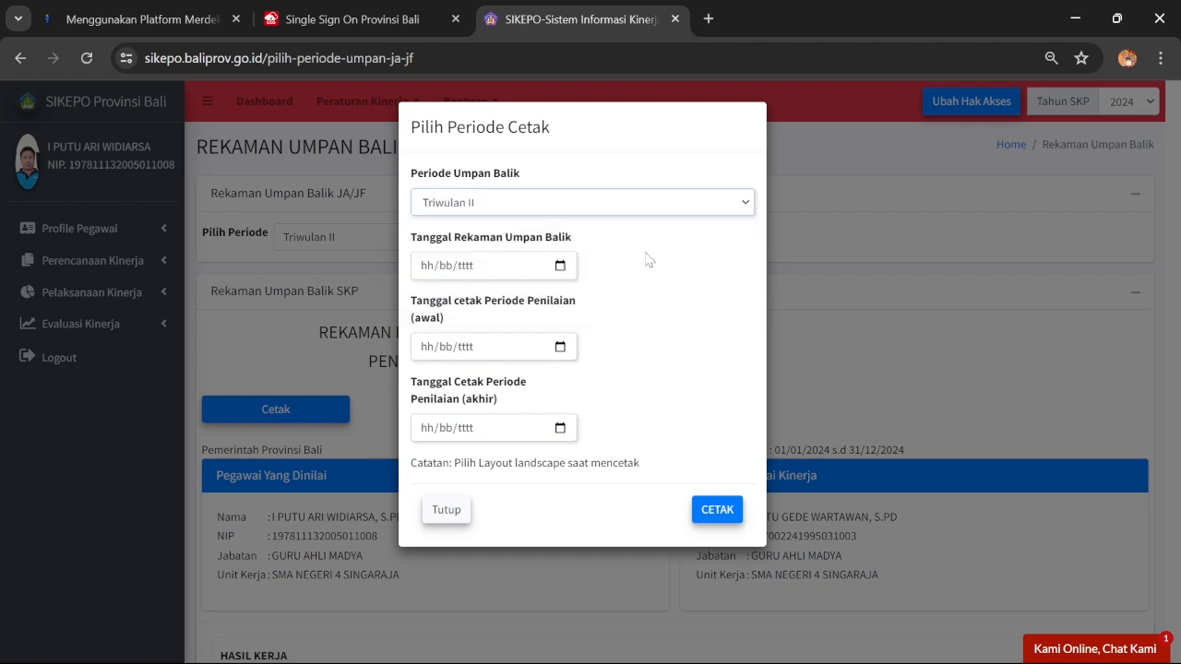
click(559, 267)
text(01042024)
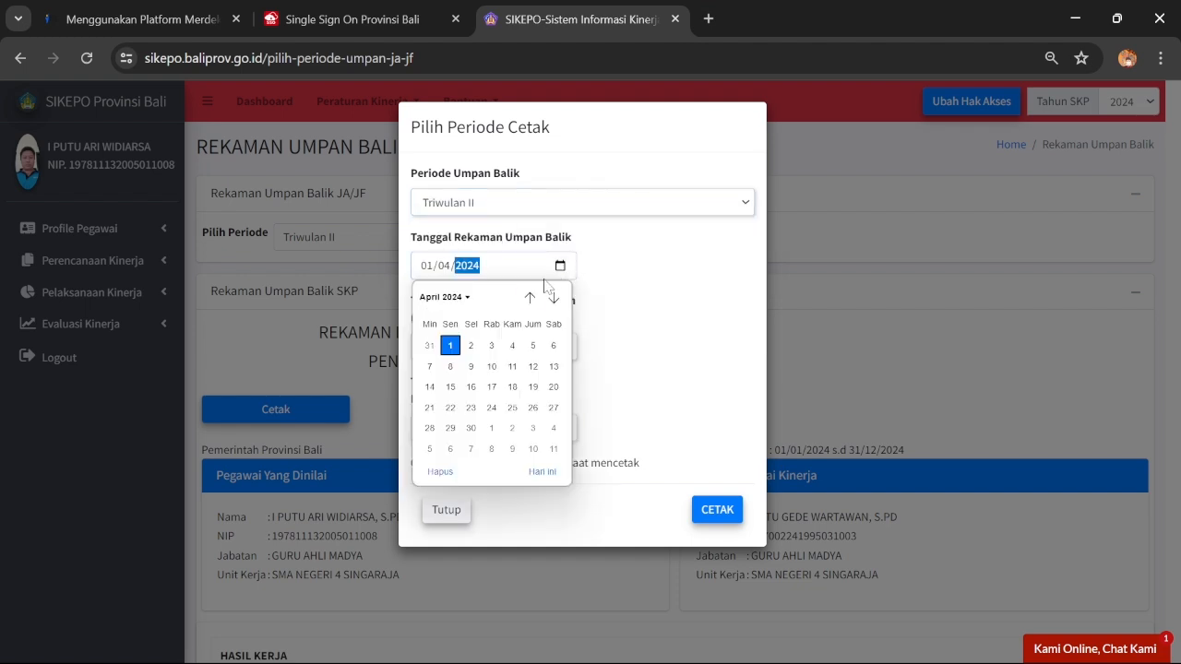
click(440, 298)
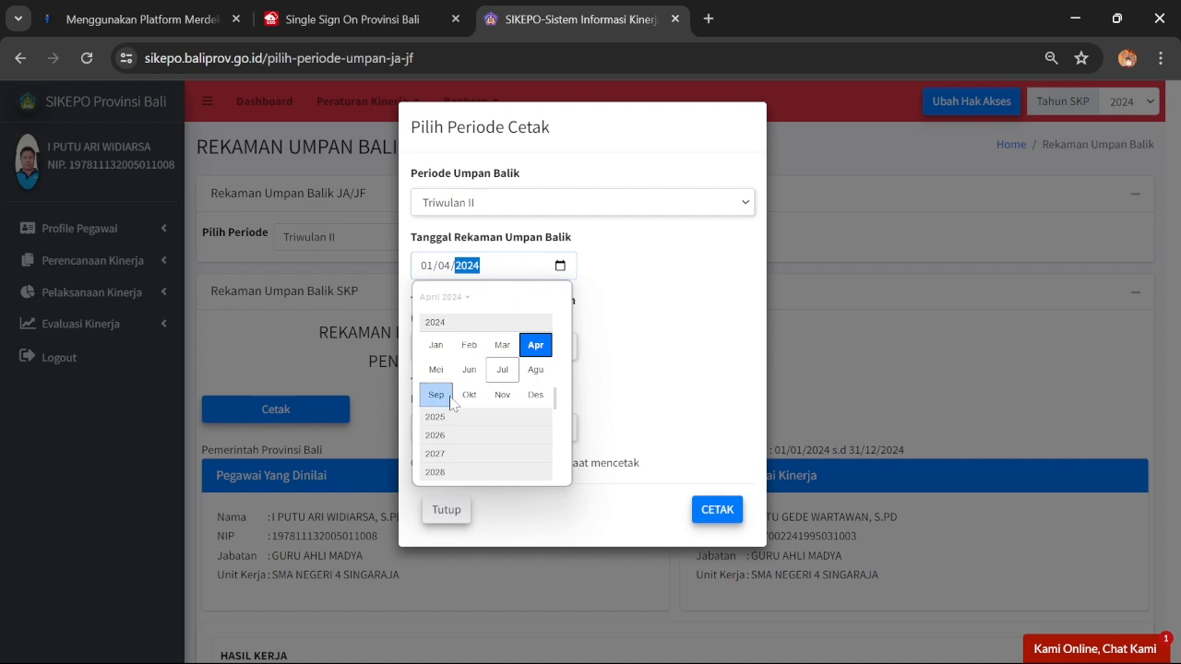
click(503, 369)
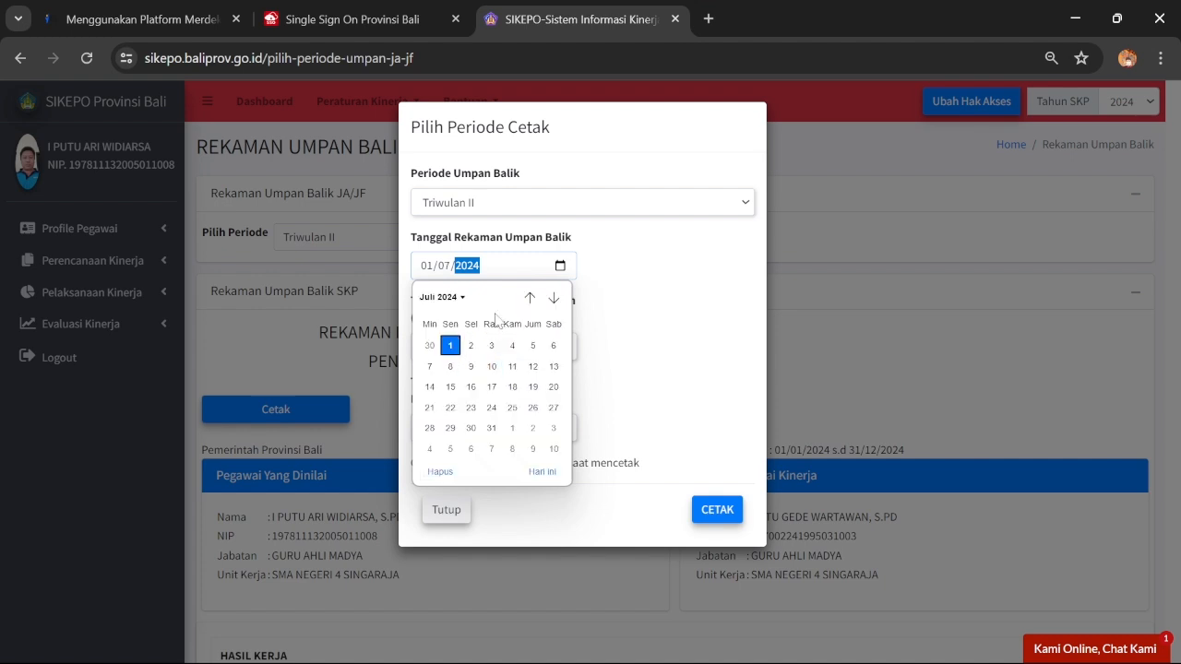
click(452, 348)
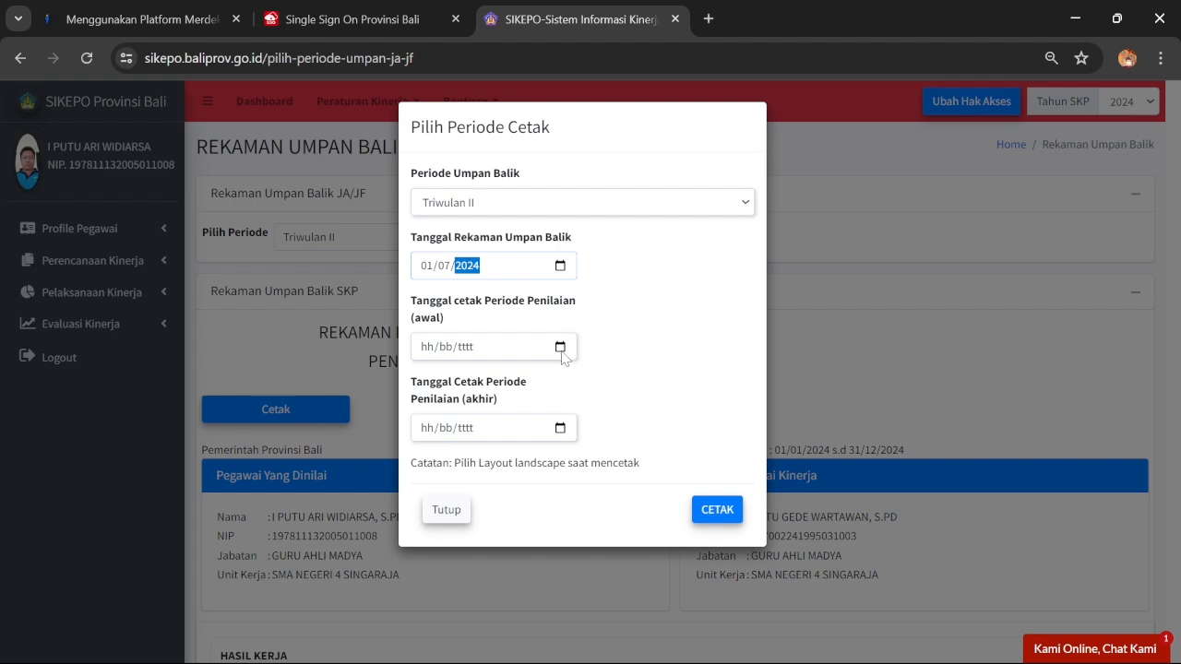
Set the assessment period from 01/04/2024 to 30/06/2024
click(560, 349)
click(443, 376)
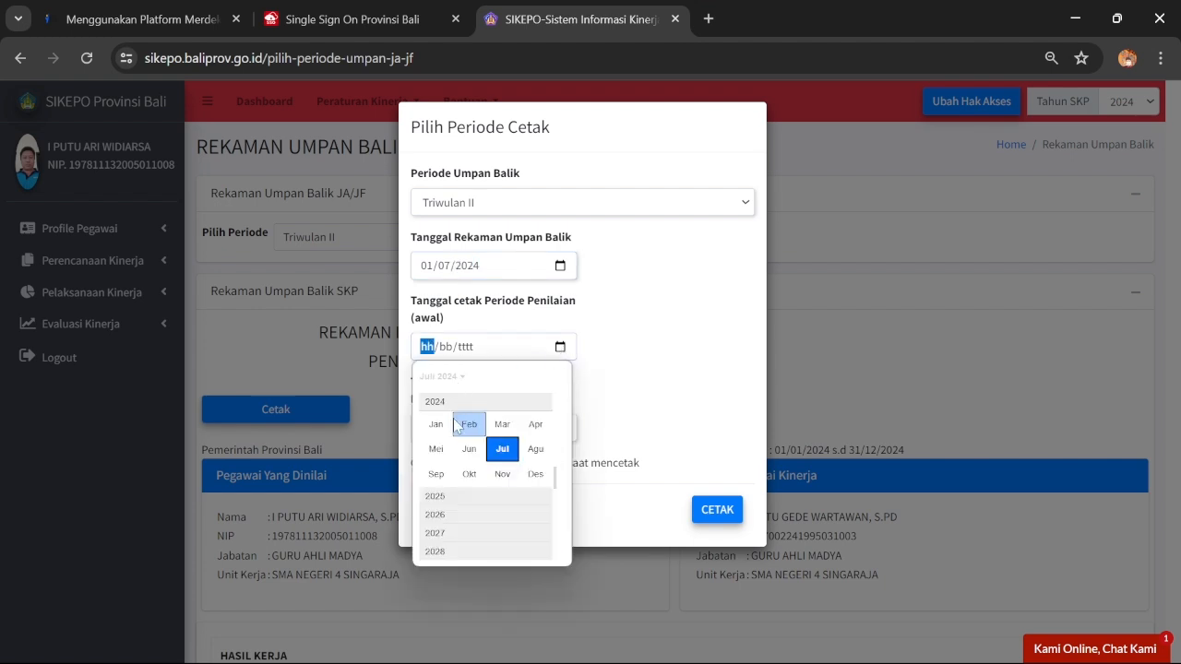
click(533, 426)
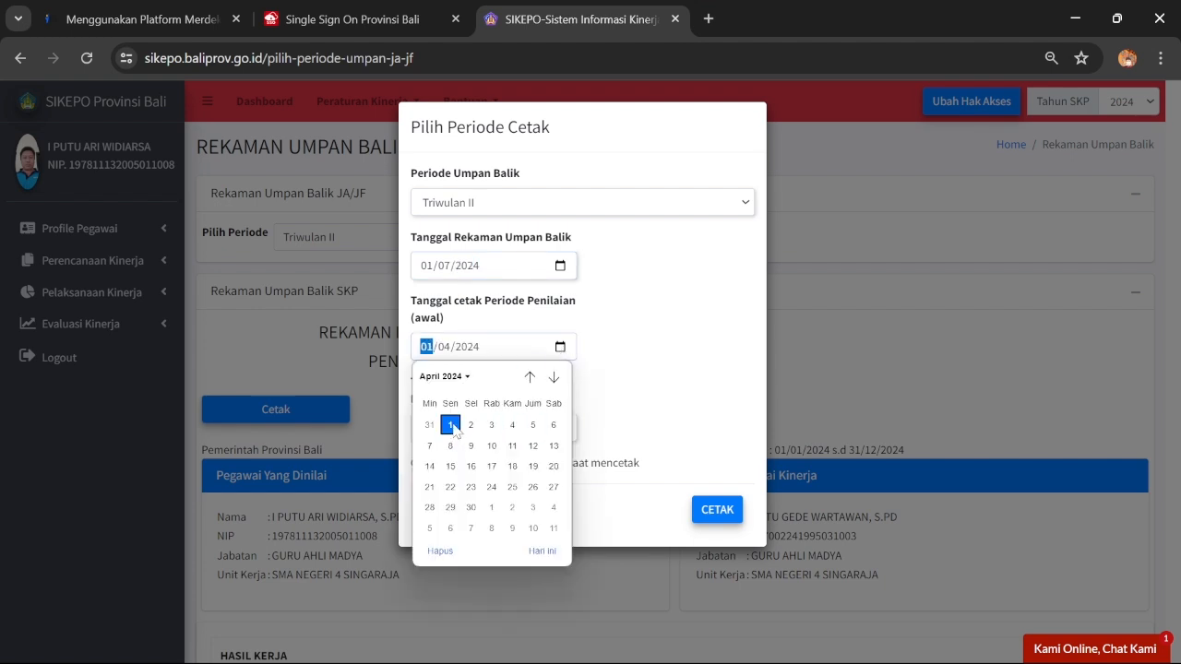
click(456, 429)
click(557, 430)
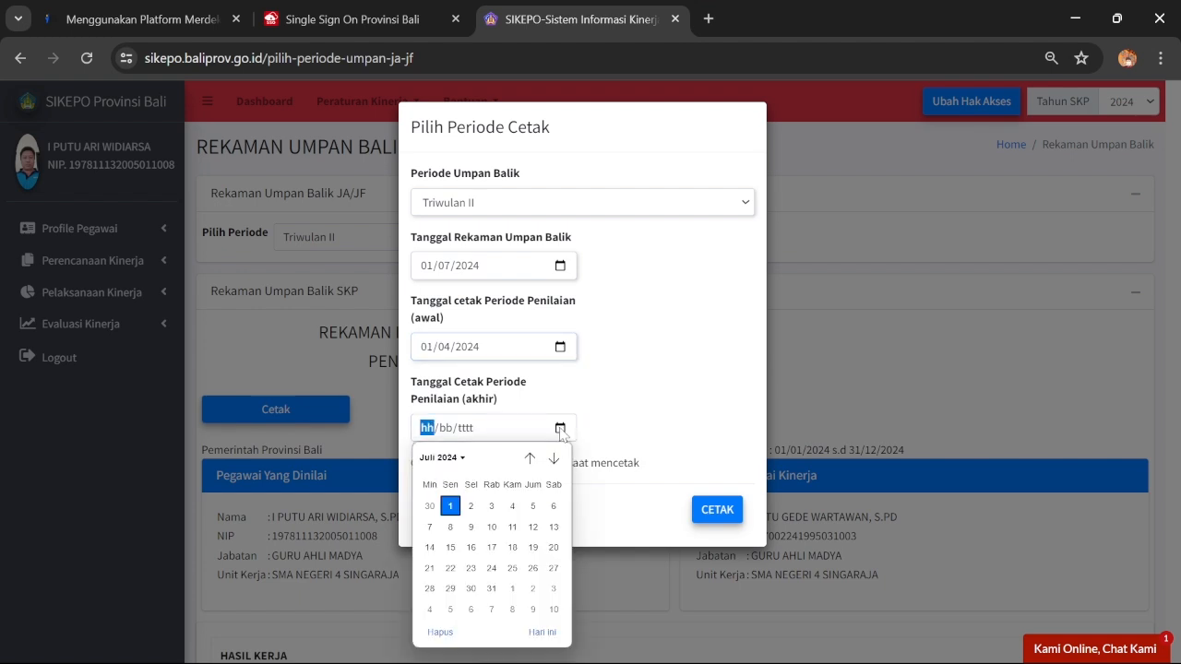
click(463, 459)
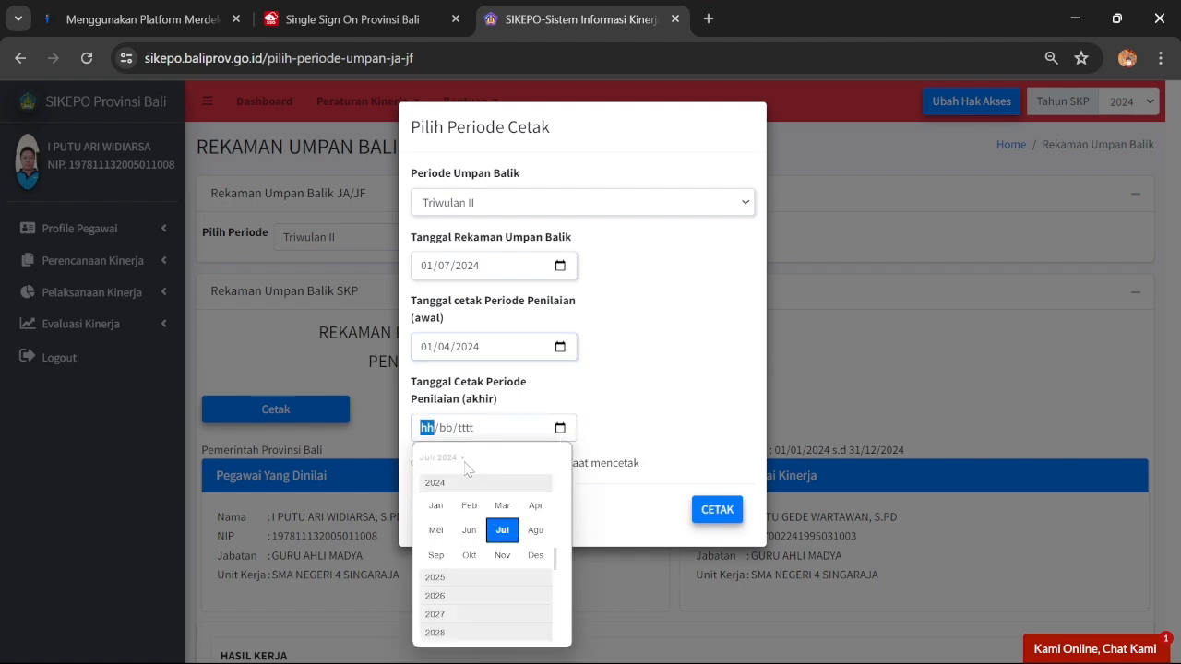
click(470, 531)
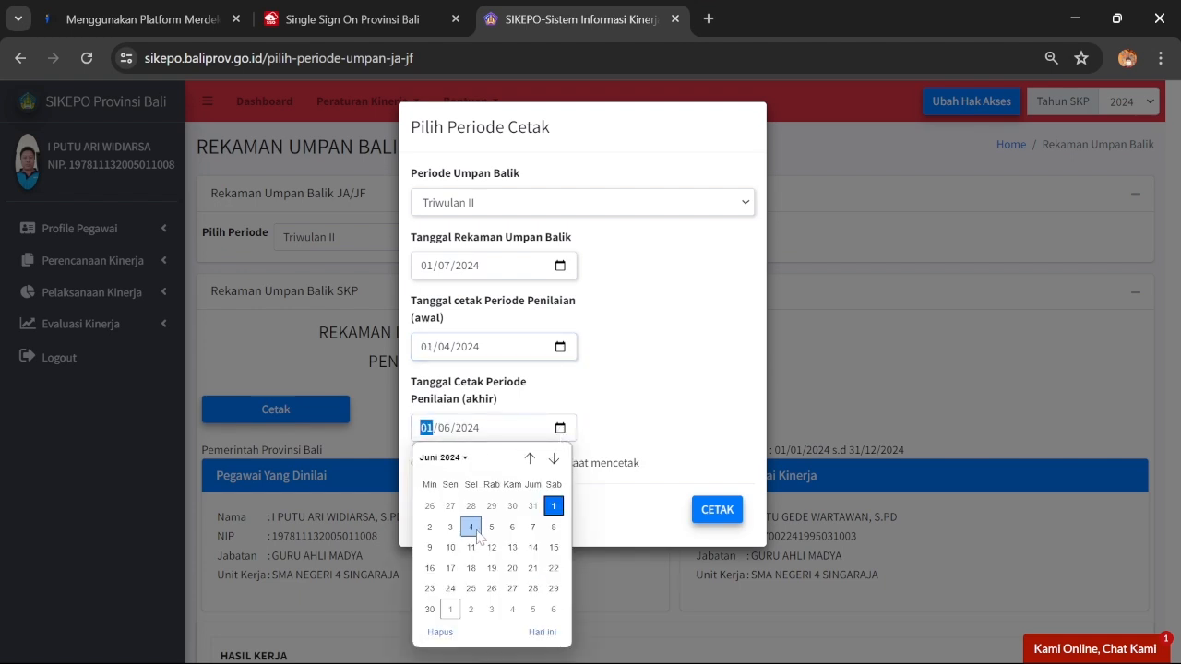
click(430, 610)
click(685, 134)
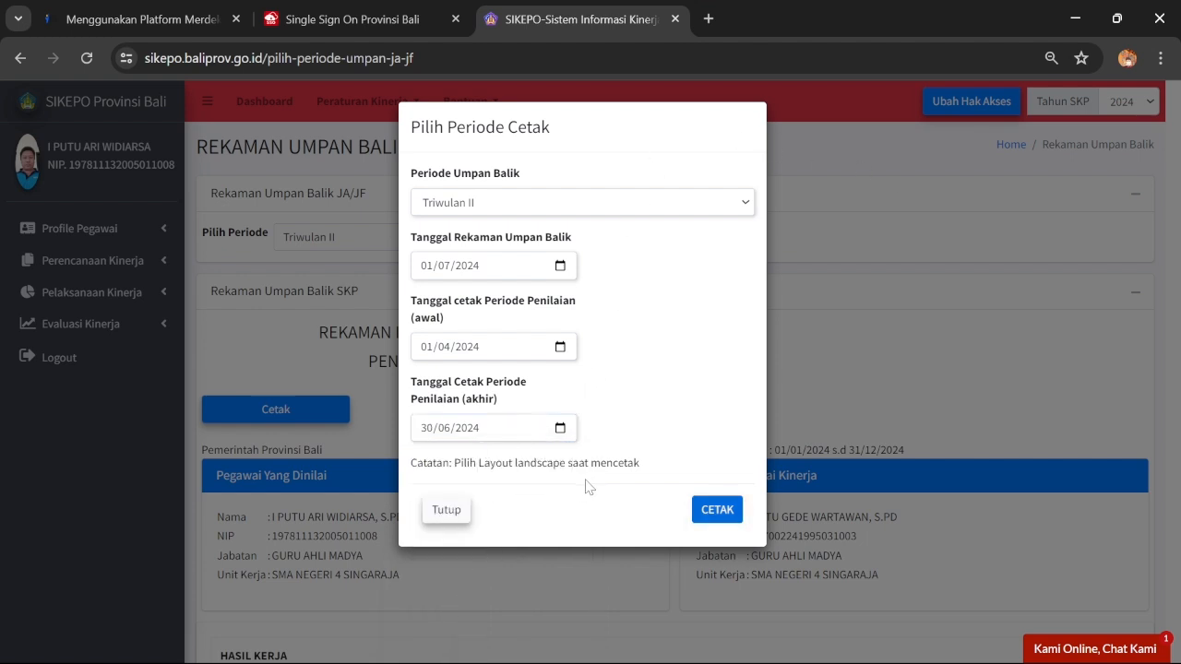
Generate the printable feedback record and switch its layout to landscape
click(717, 509)
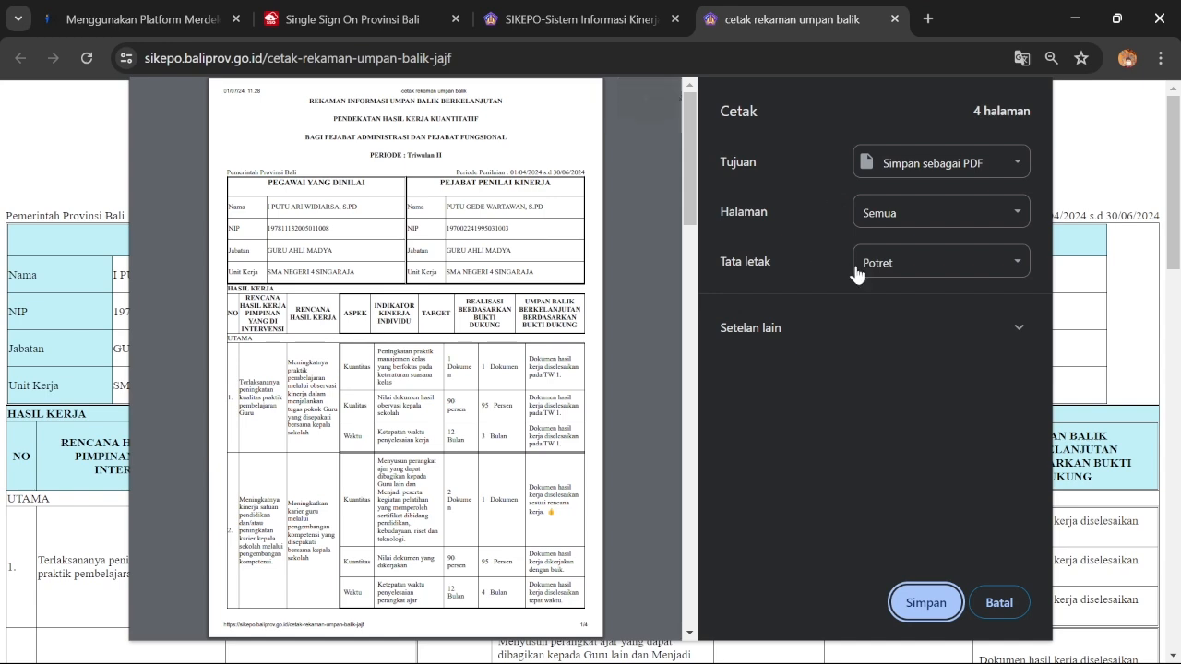
click(923, 267)
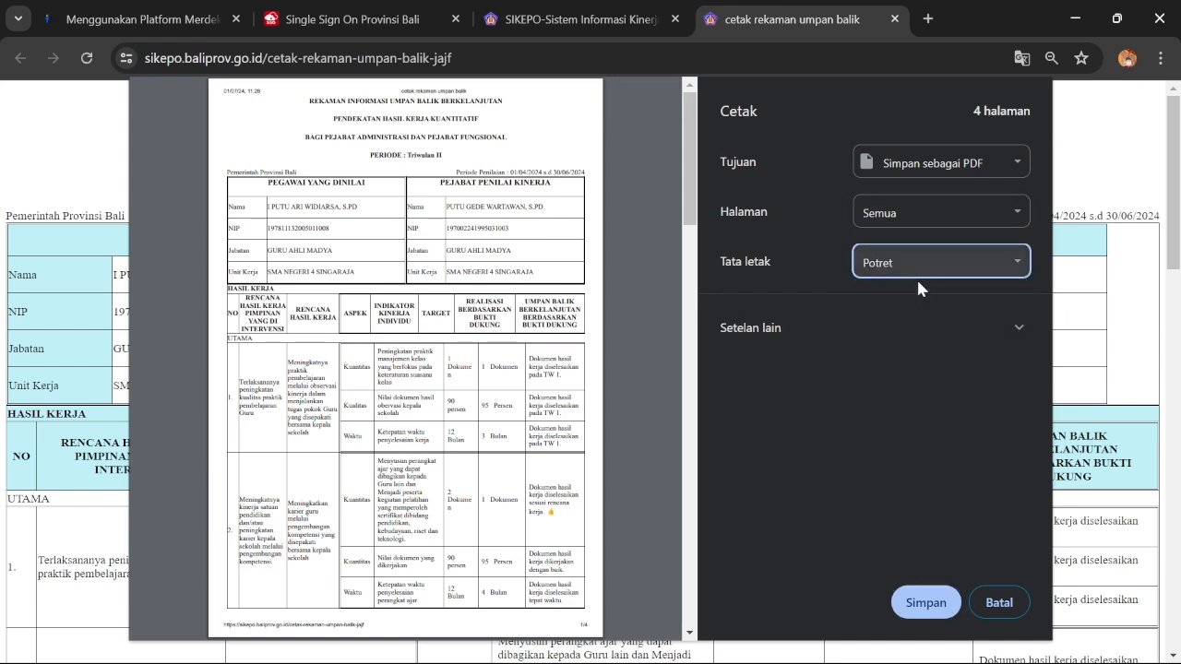
click(917, 272)
click(908, 301)
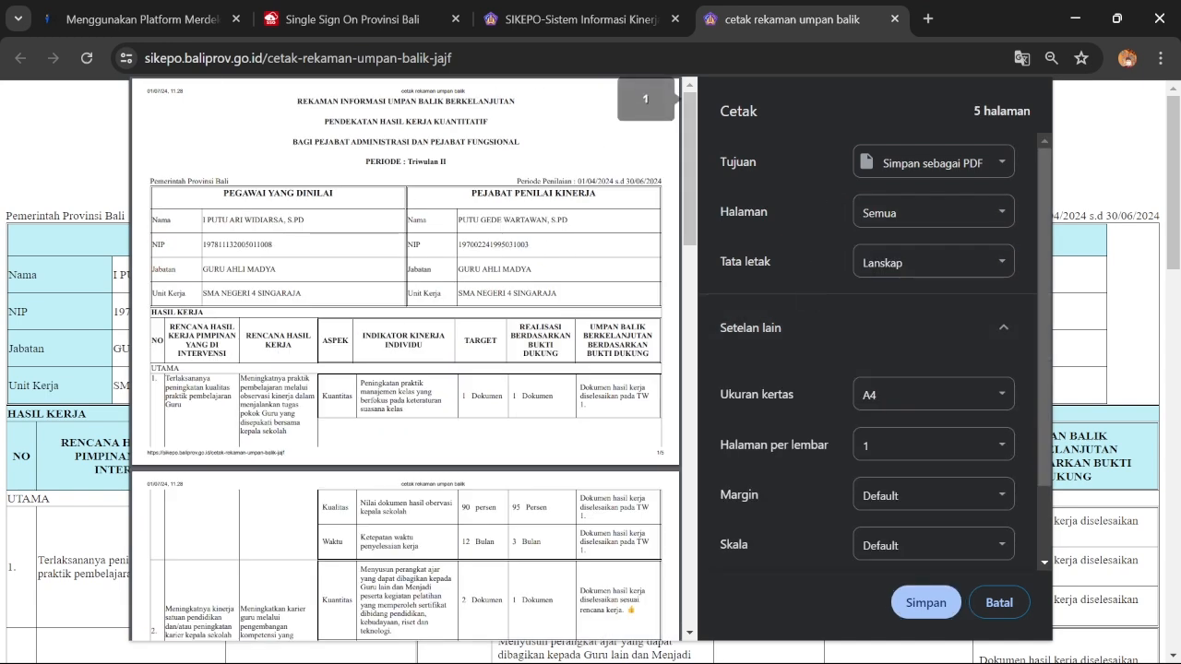
scroll(505, 343, down, 5)
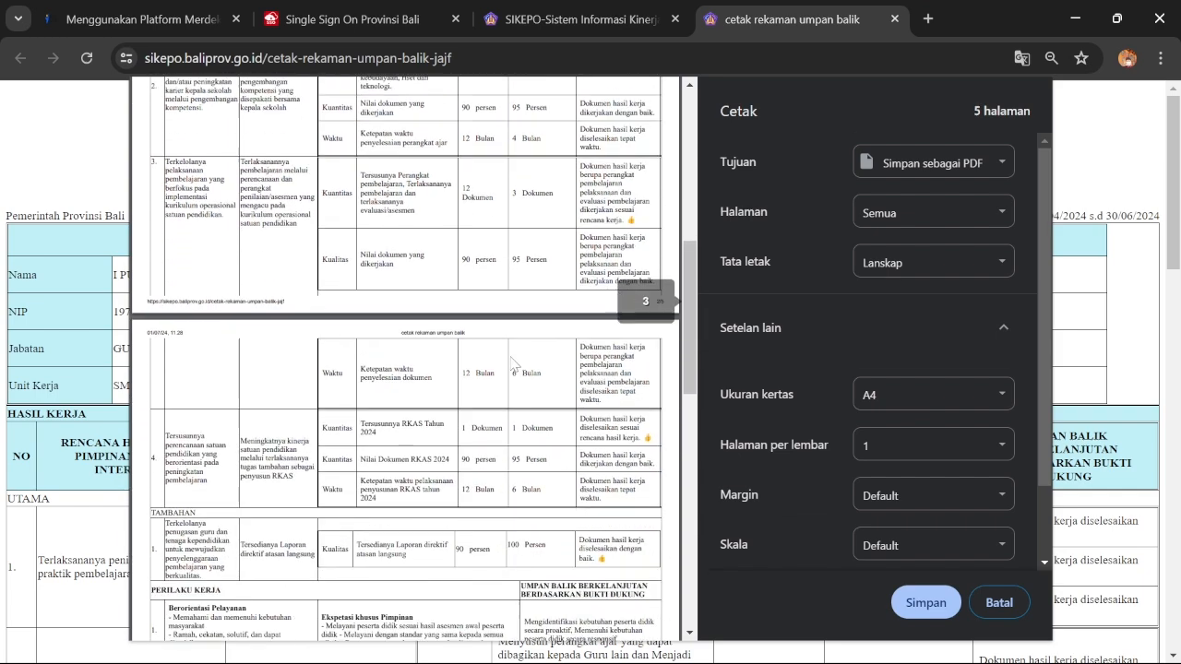
scroll(504, 343, up, 3)
scroll(917, 421, down, 2)
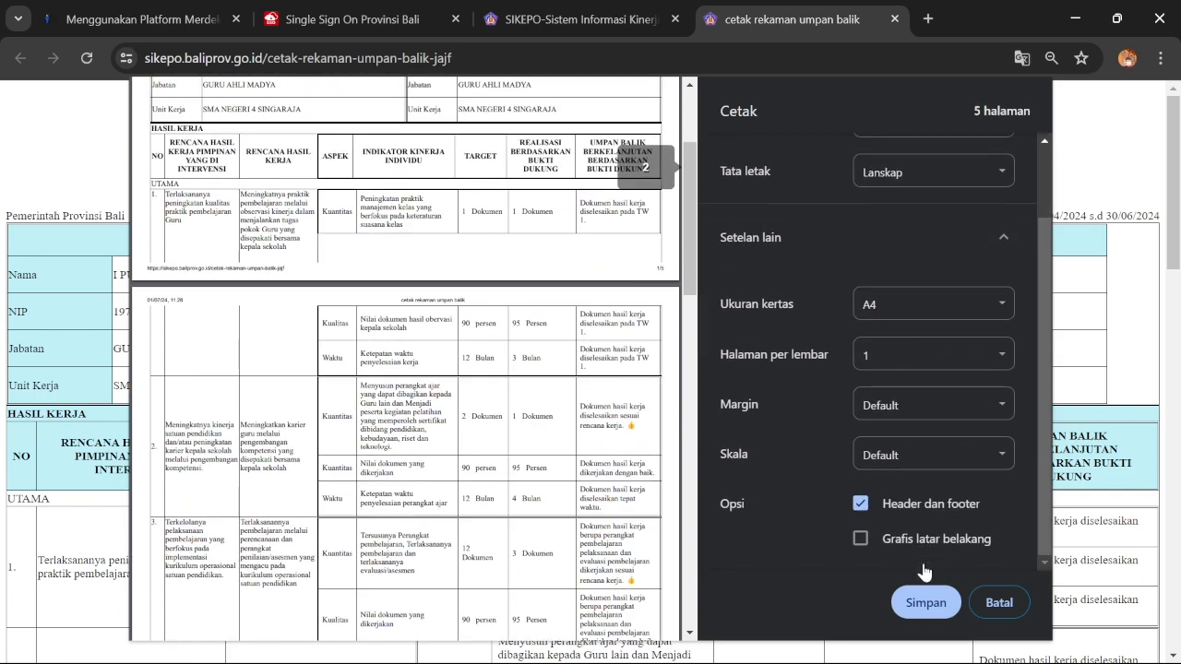
Save the PDF in Downloads with the employee's name appended to the file name
click(926, 602)
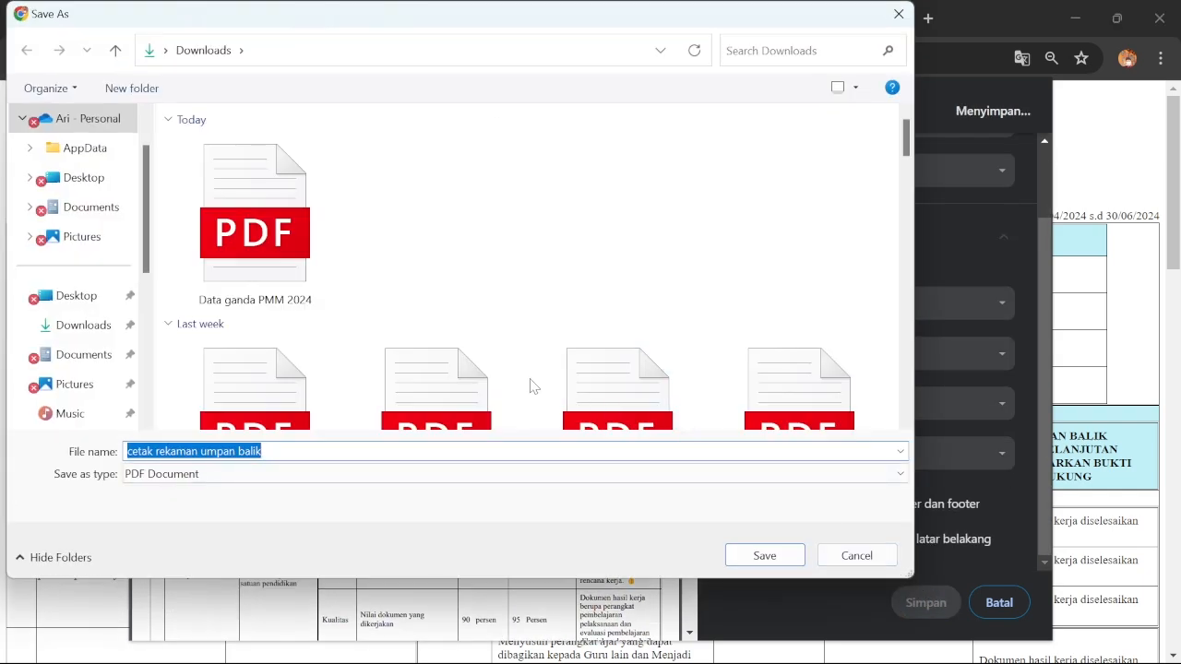
click(304, 451)
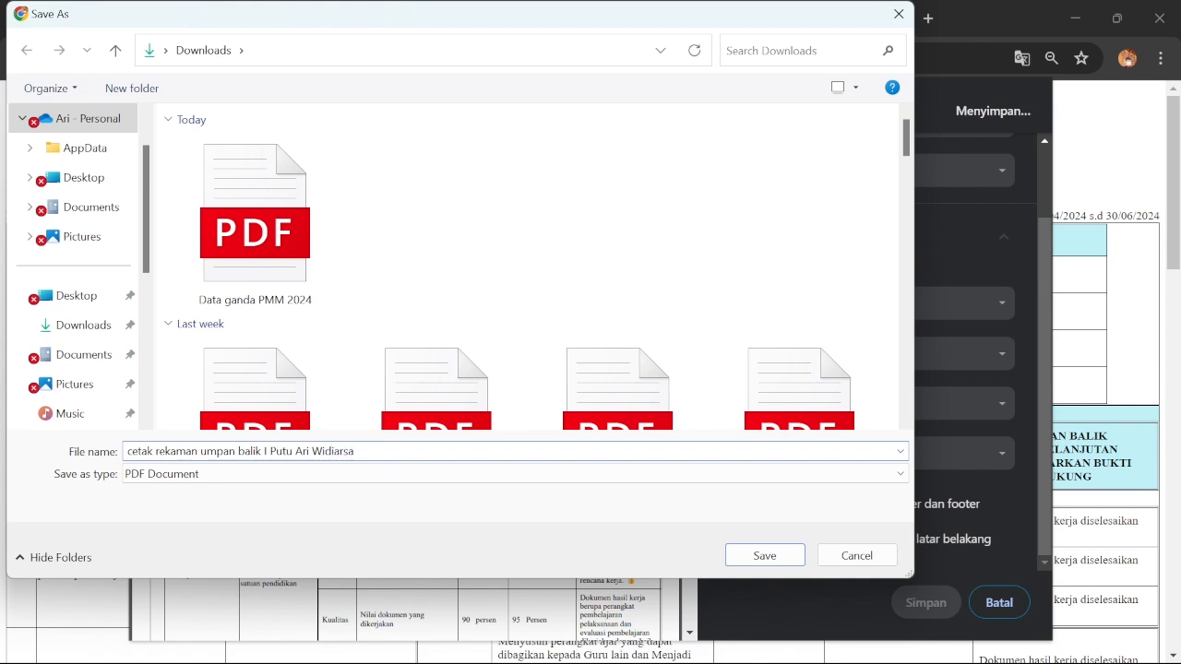
click(784, 556)
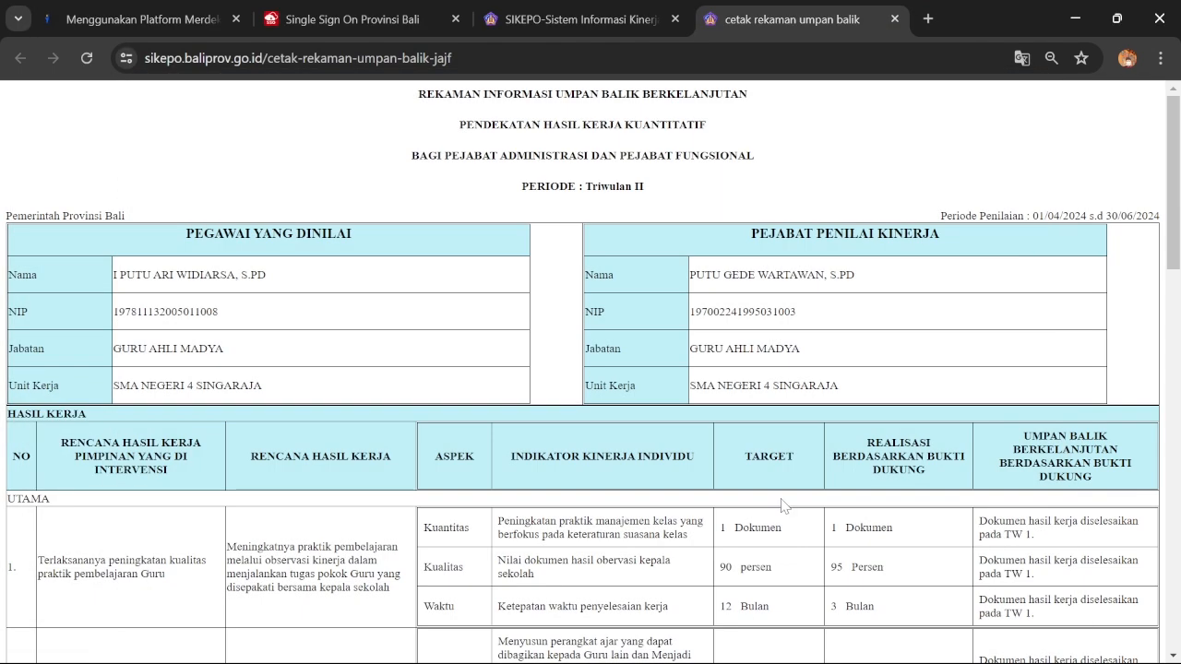
Close the print tab and setup, then load the Triwulan II JA/JF evaluation report
click(892, 18)
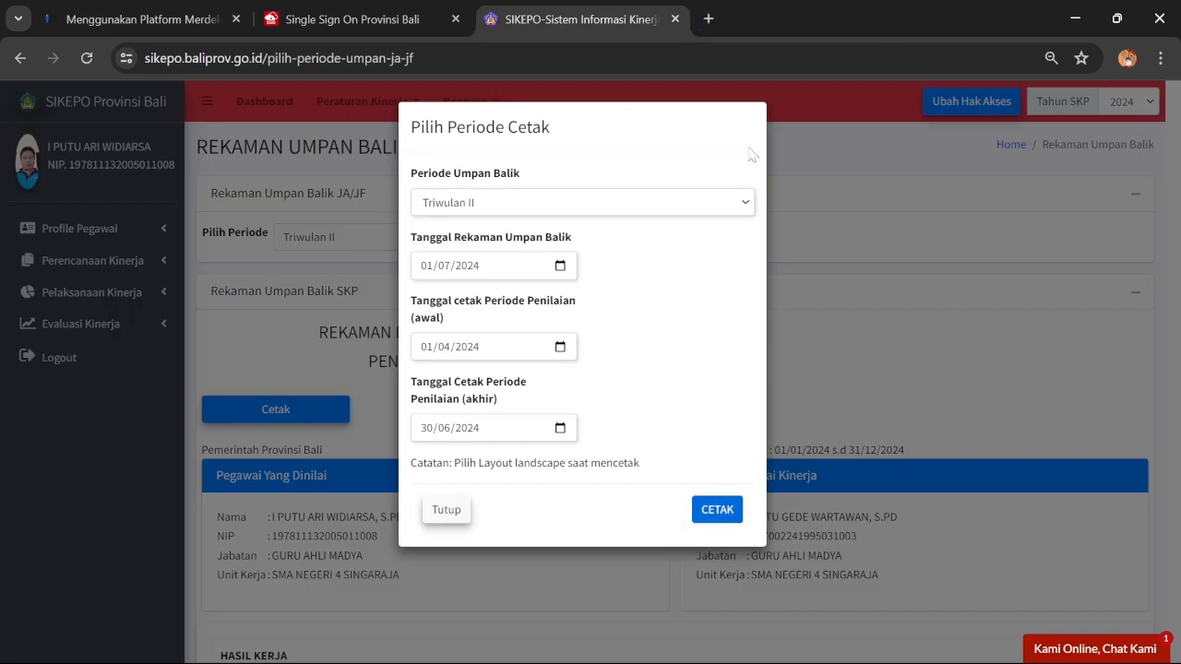
click(445, 510)
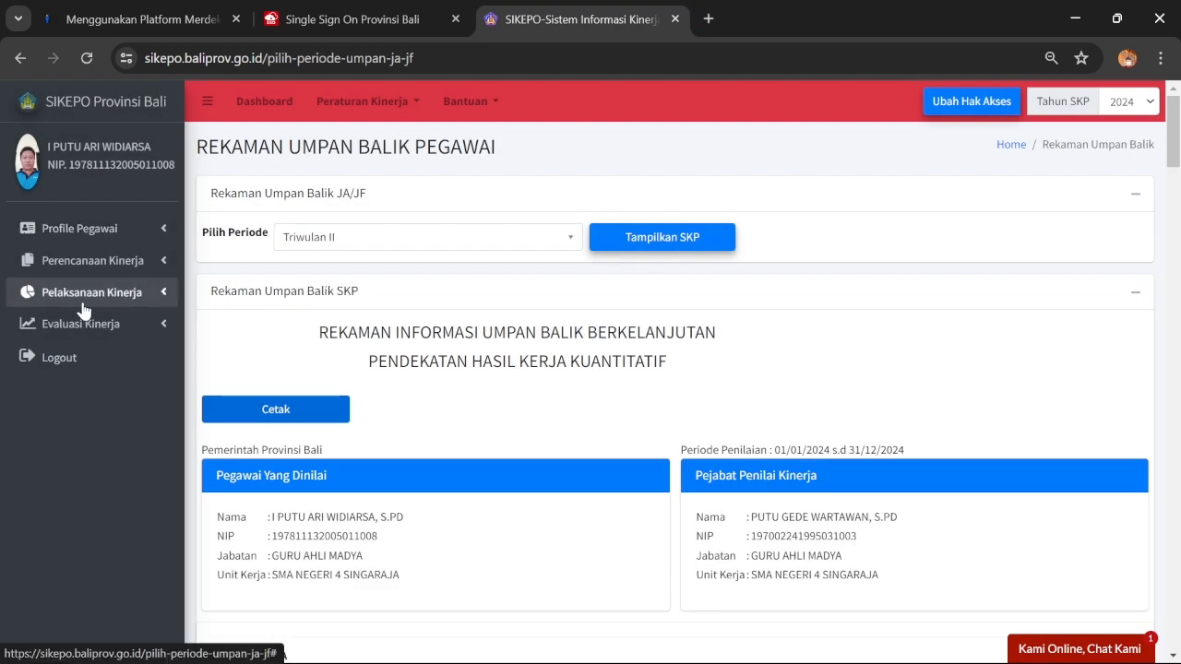
click(109, 329)
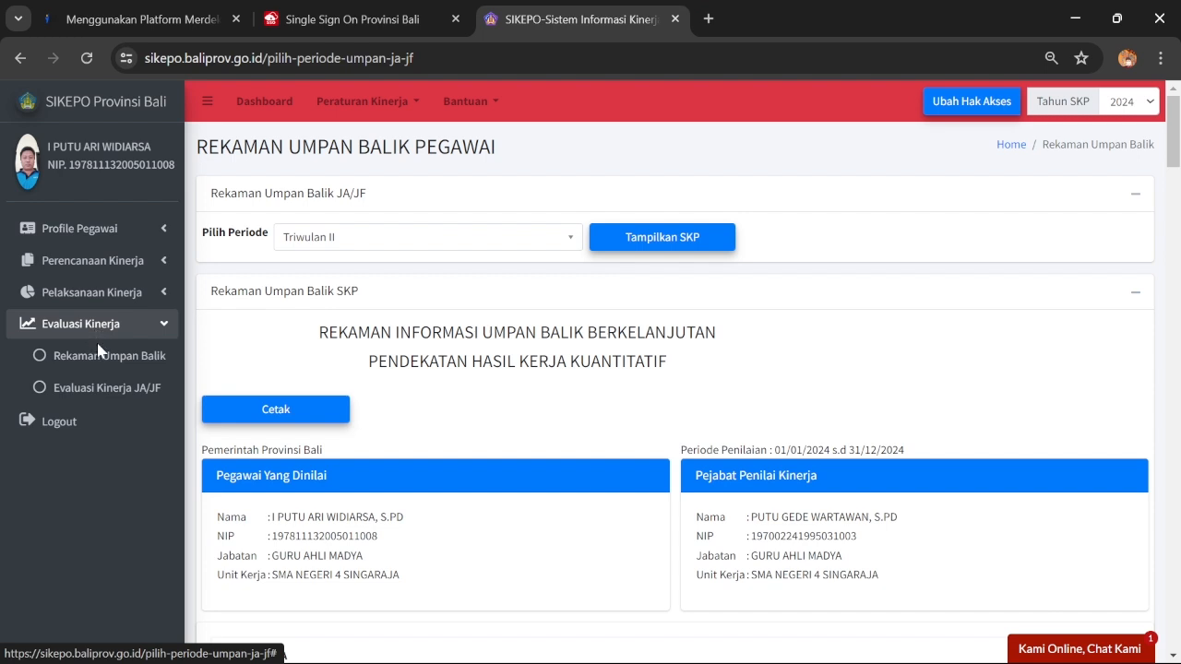
click(107, 389)
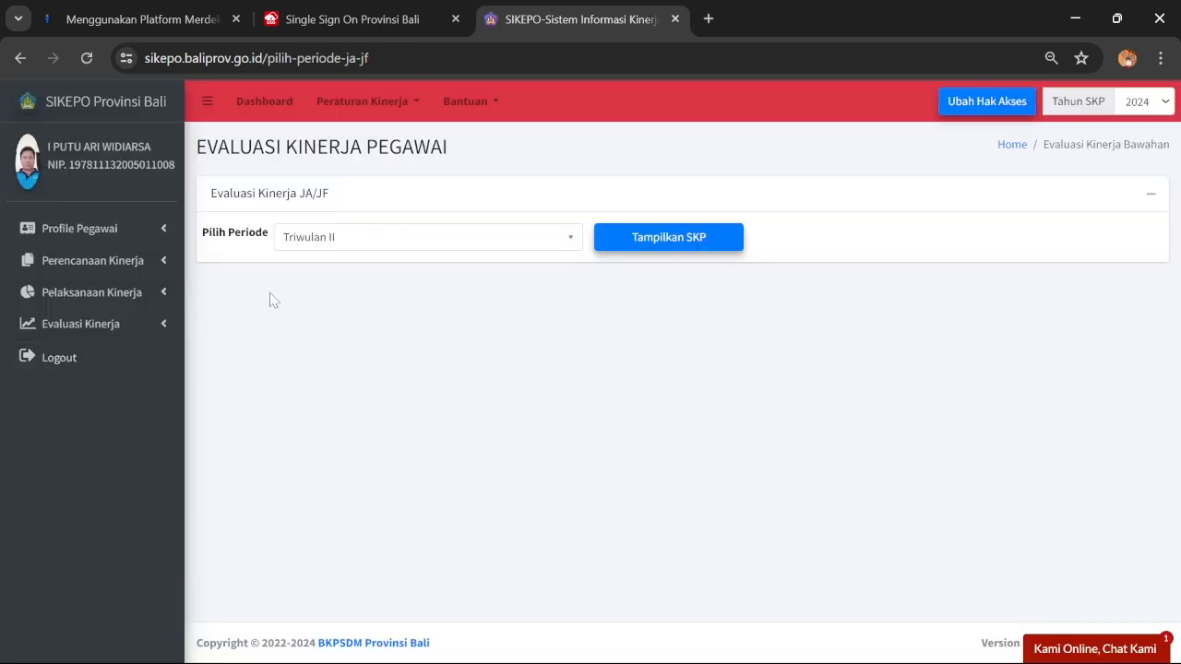
click(677, 244)
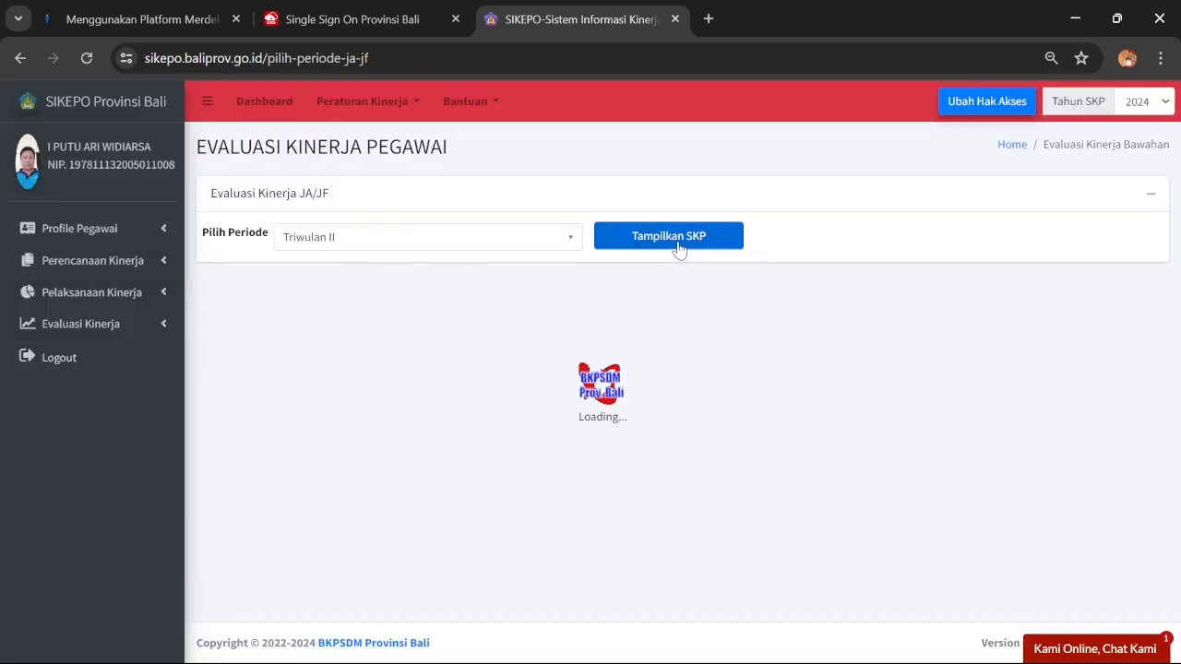
Scroll through the evaluation report's results and back to the top
scroll(679, 244, down, 7)
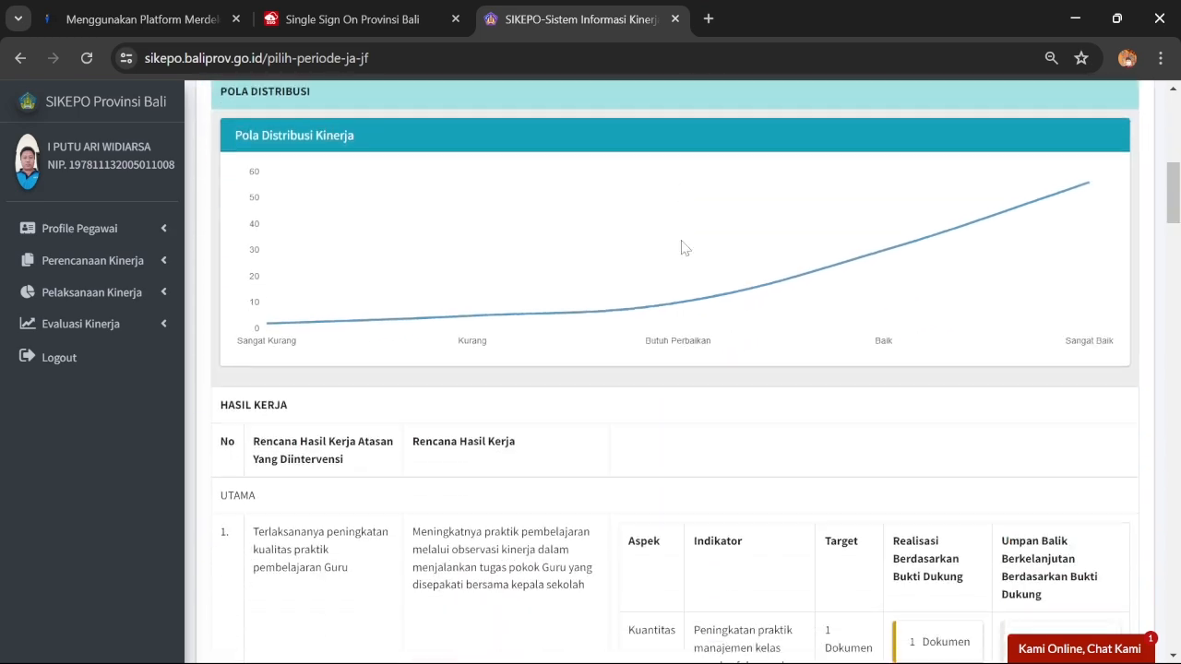
scroll(685, 241, up, 3)
scroll(685, 239, down, 8)
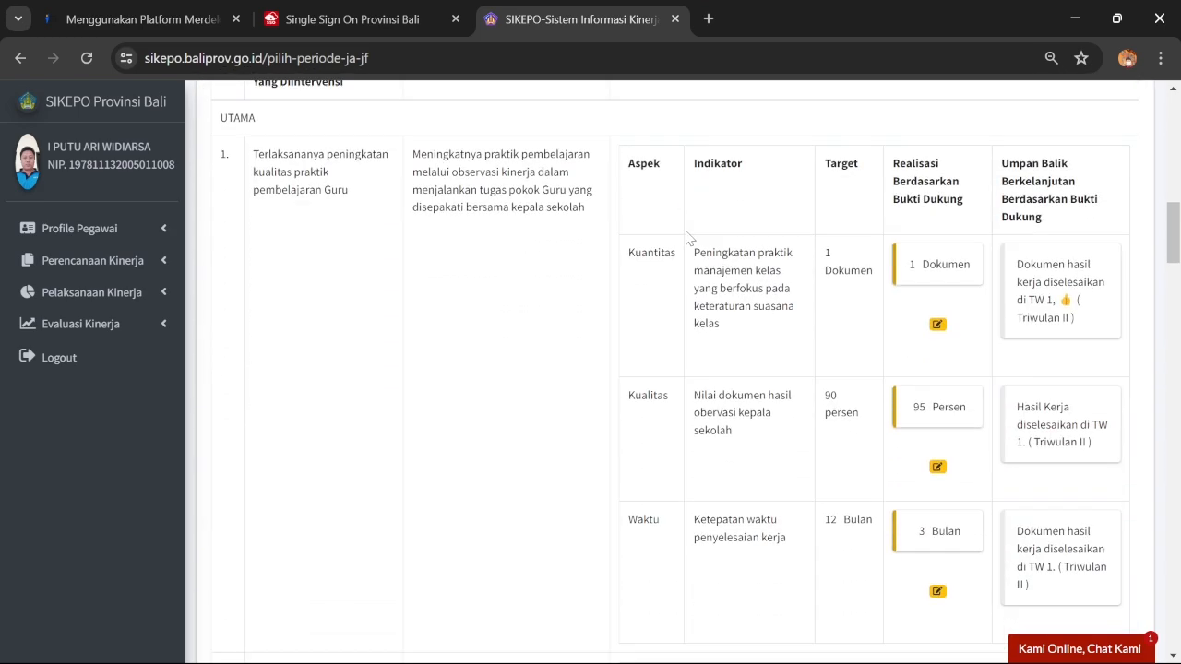
scroll(690, 233, up, 1)
scroll(690, 238, down, 10)
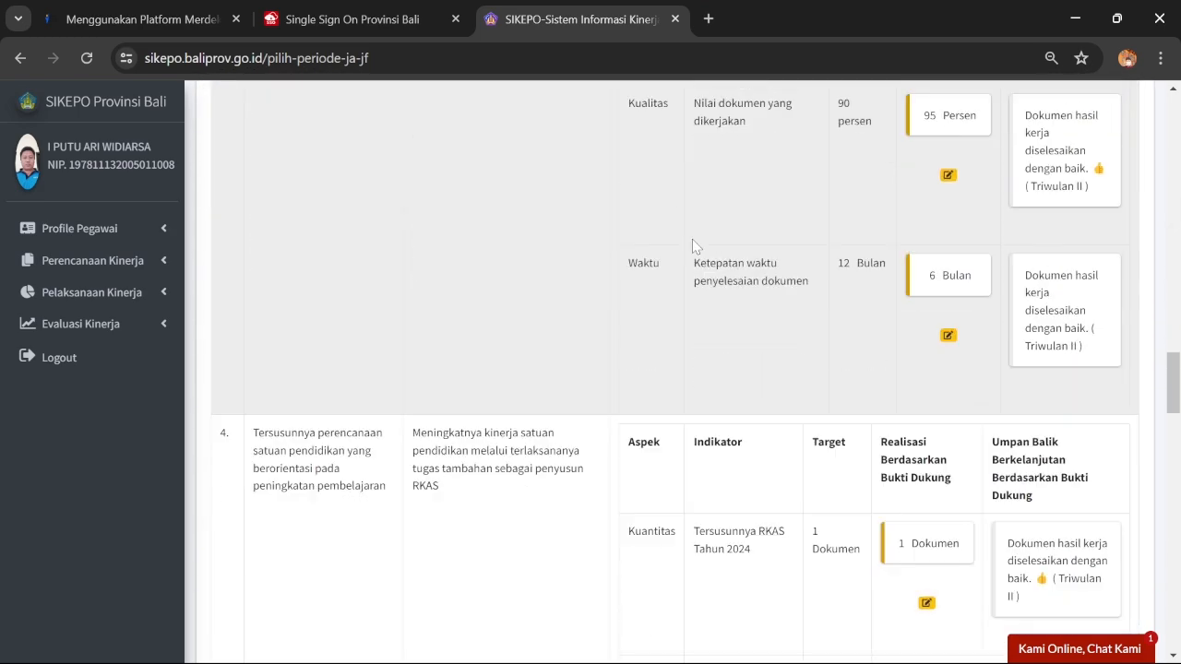
scroll(696, 251, down, 9)
scroll(345, 386, up, 3)
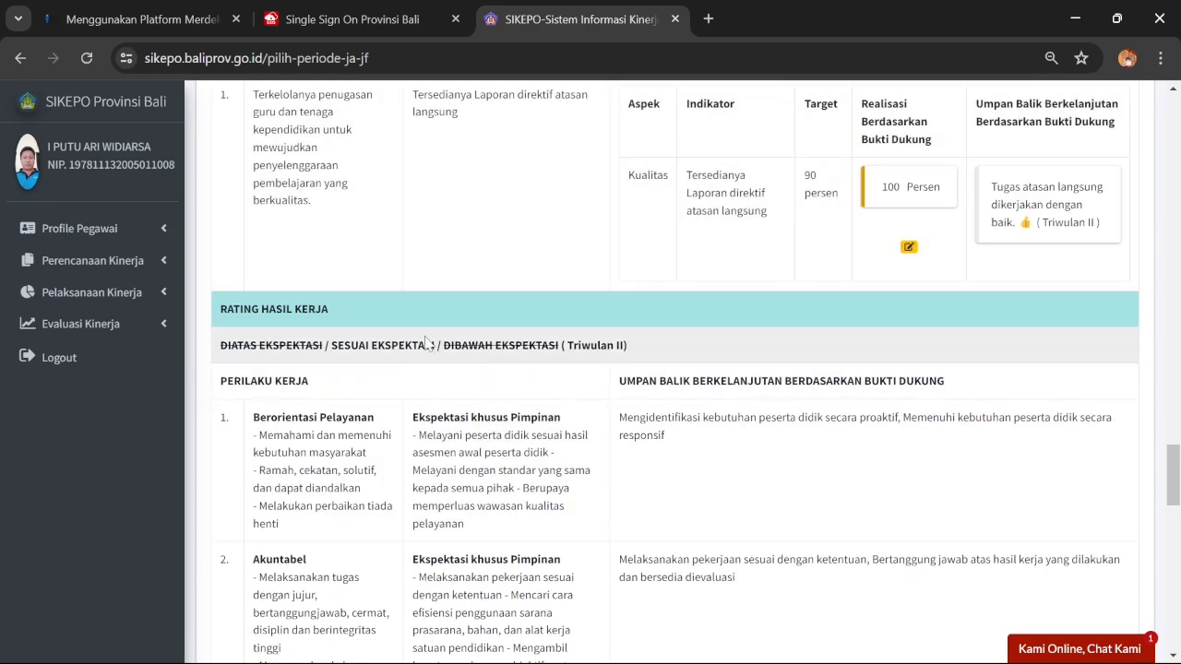
scroll(427, 343, down, 14)
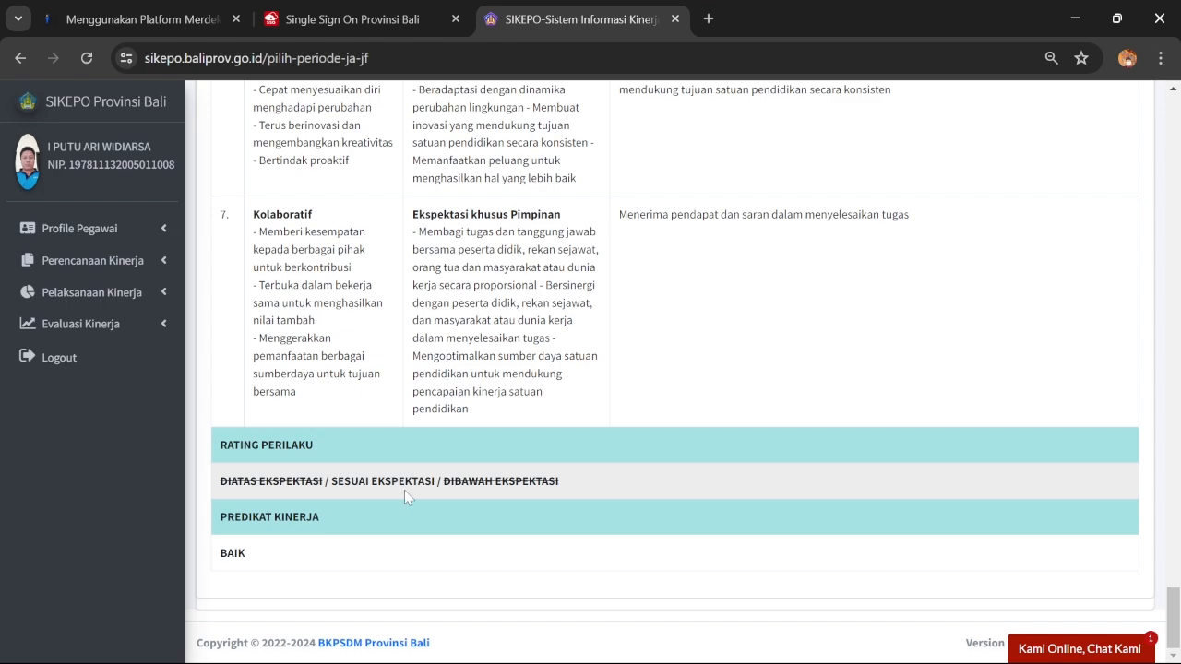
scroll(435, 511, up, 18)
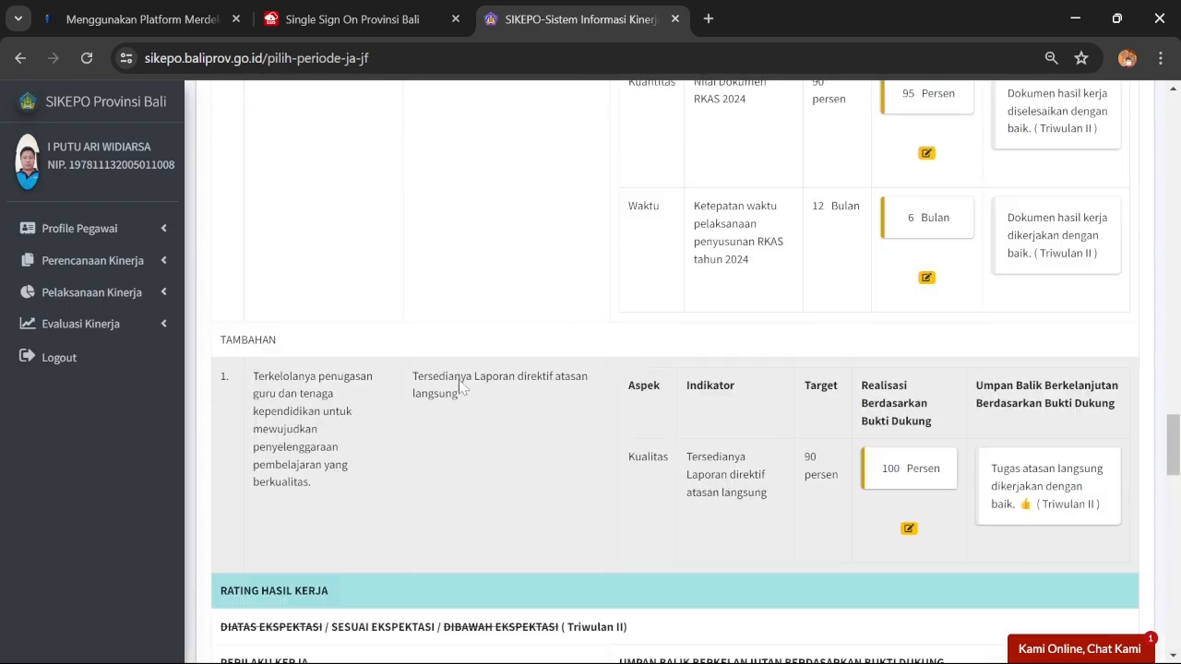
scroll(590, 258, up, 12)
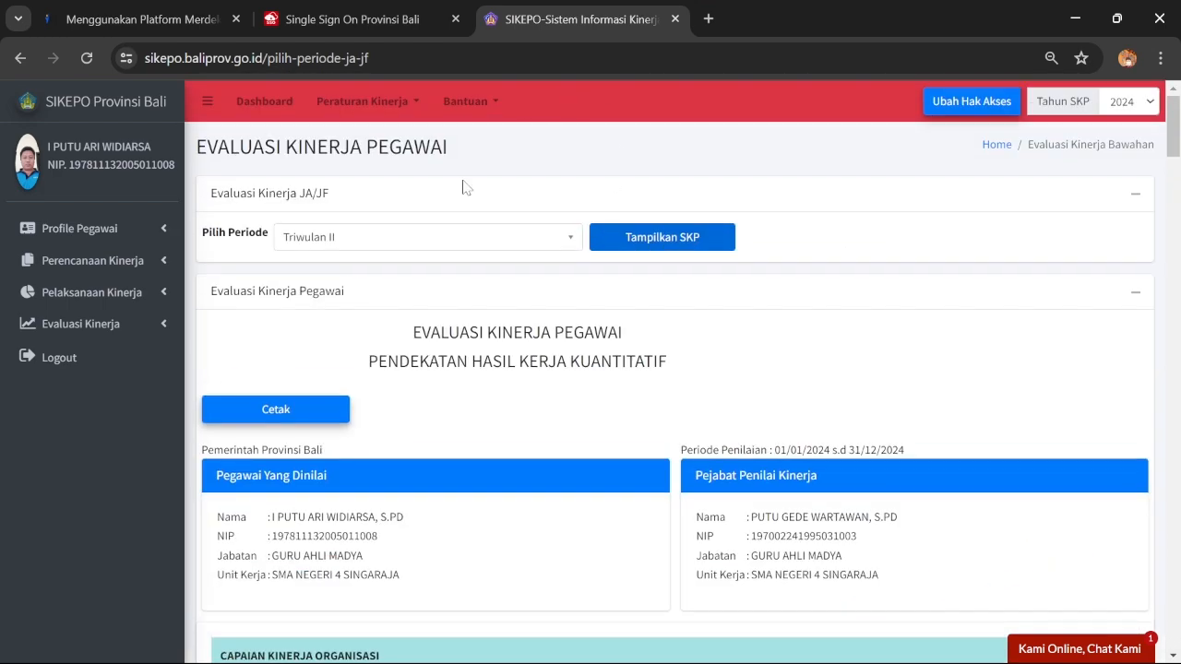
Open the evaluation print form, choose Triwulan II and set signing date 01/07/2024
click(276, 409)
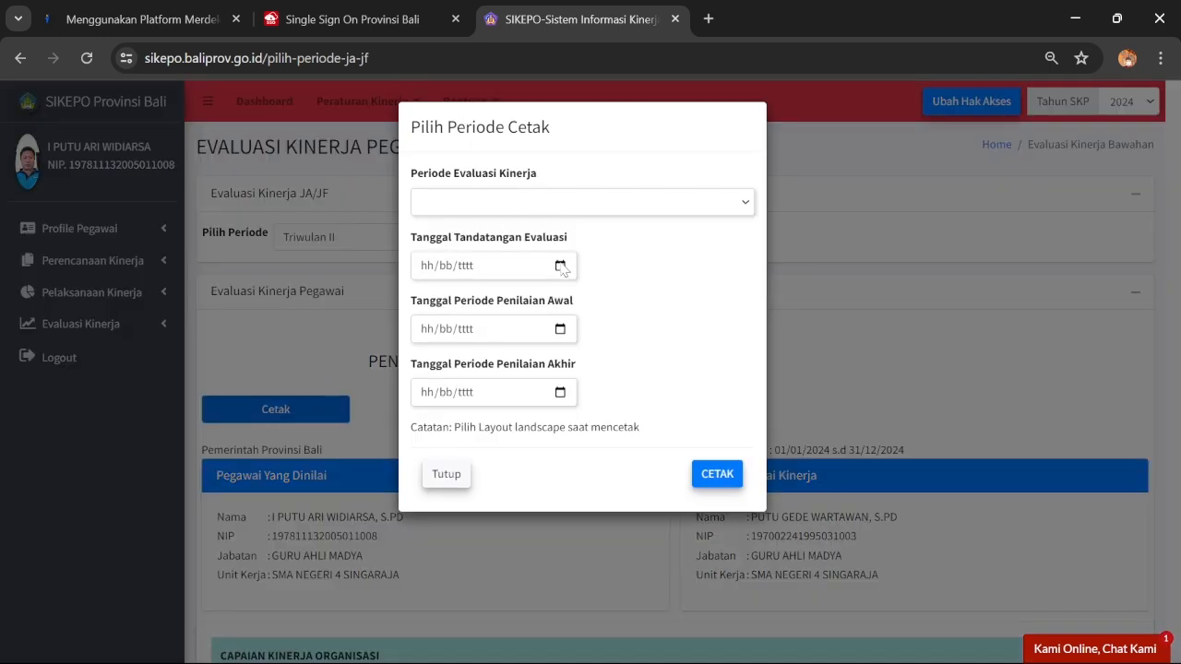
click(490, 202)
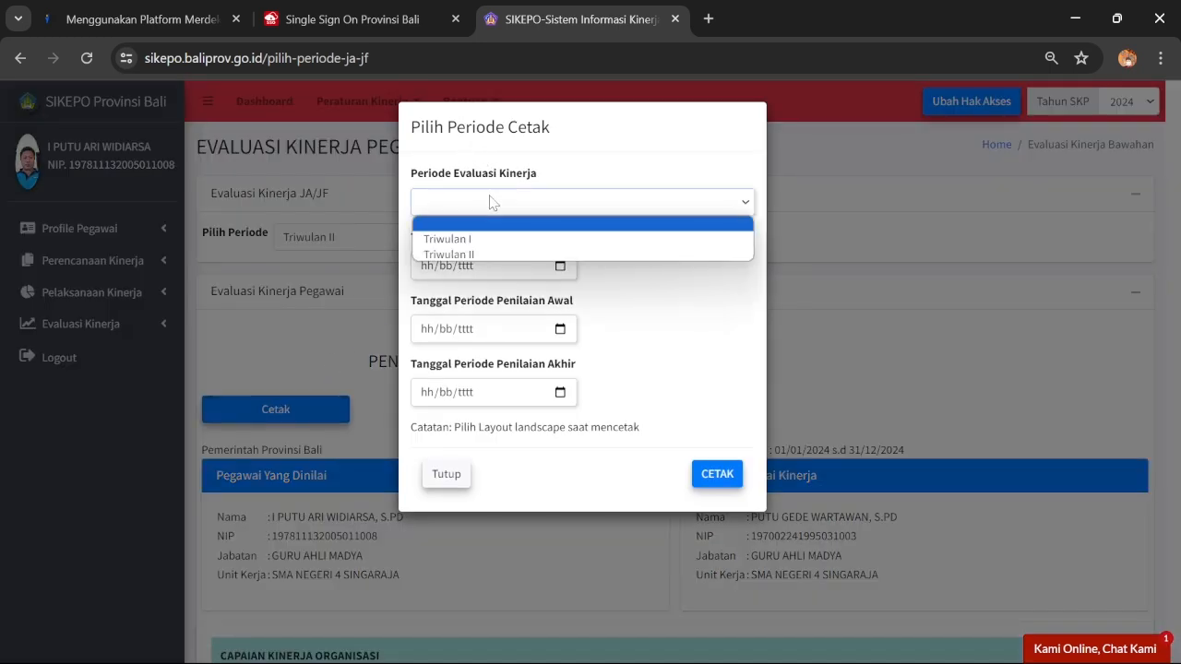
click(482, 255)
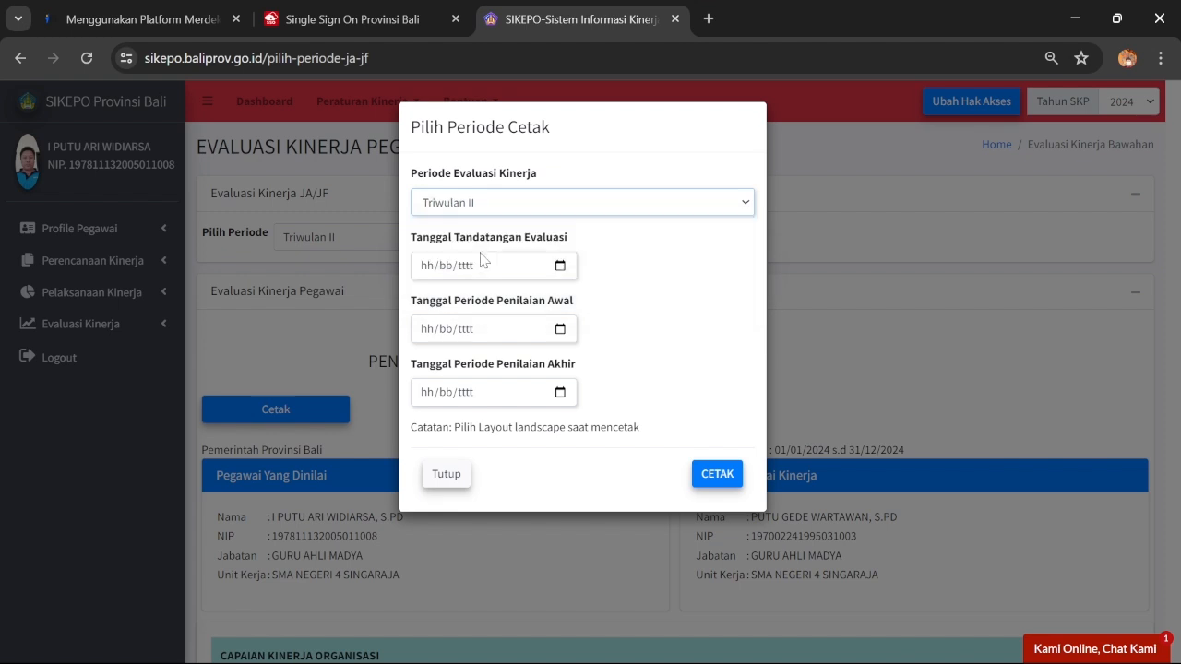
click(560, 266)
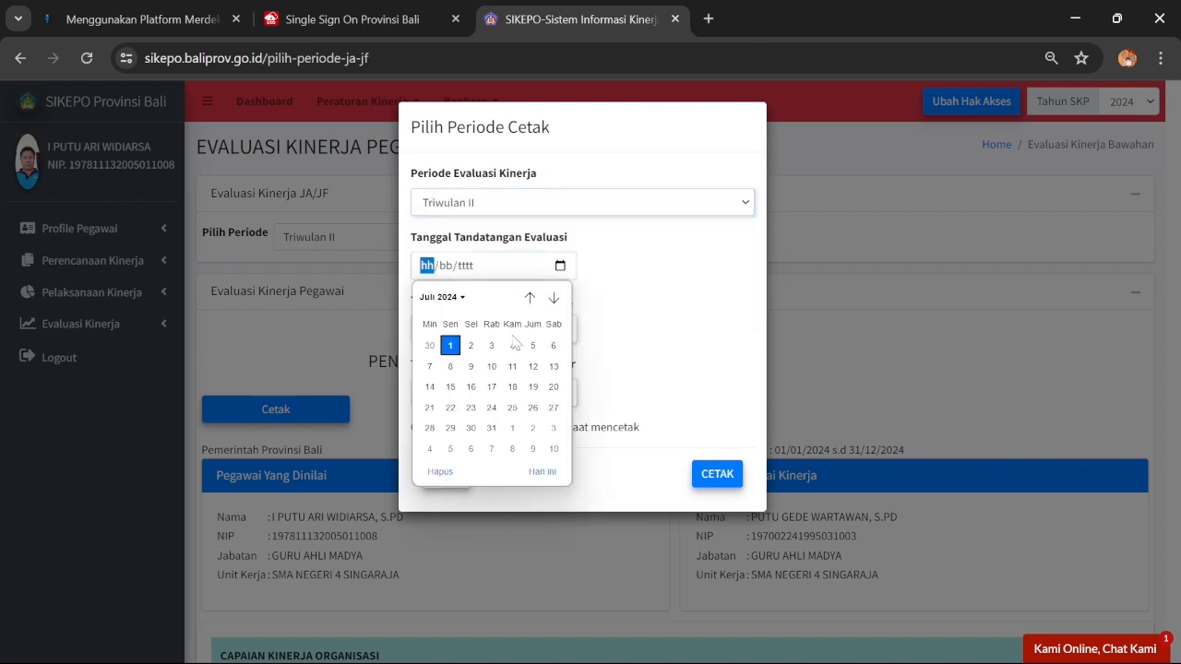
click(451, 346)
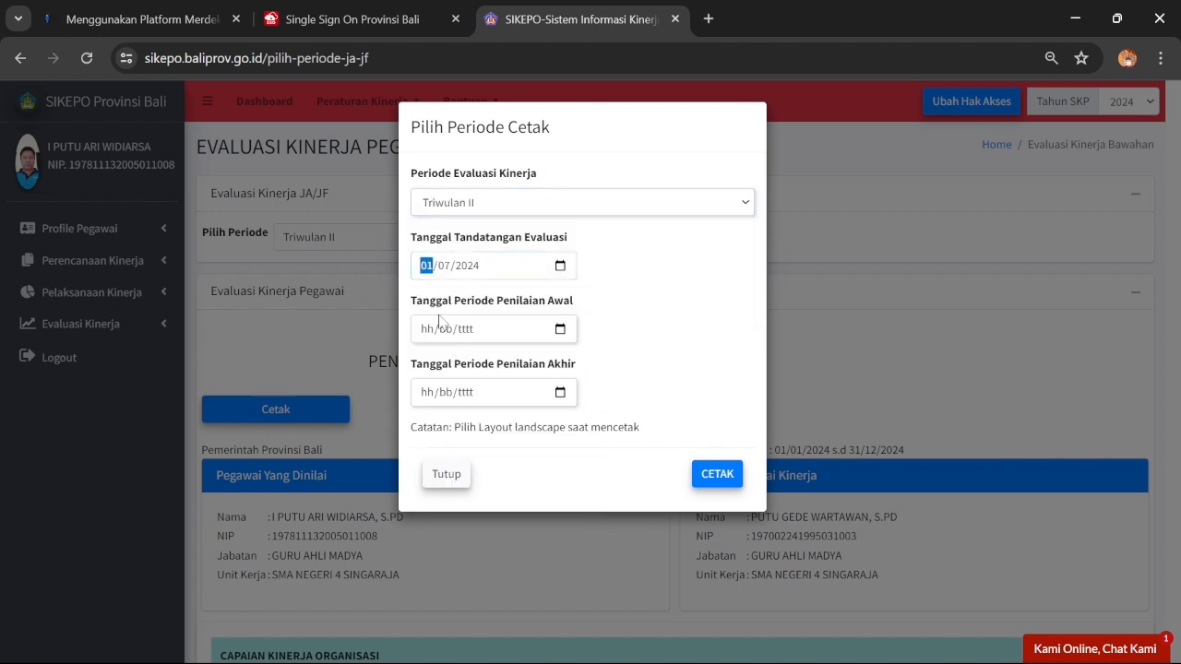
Set the assessment period from 01/04/2024 to 30/06/2024
click(559, 328)
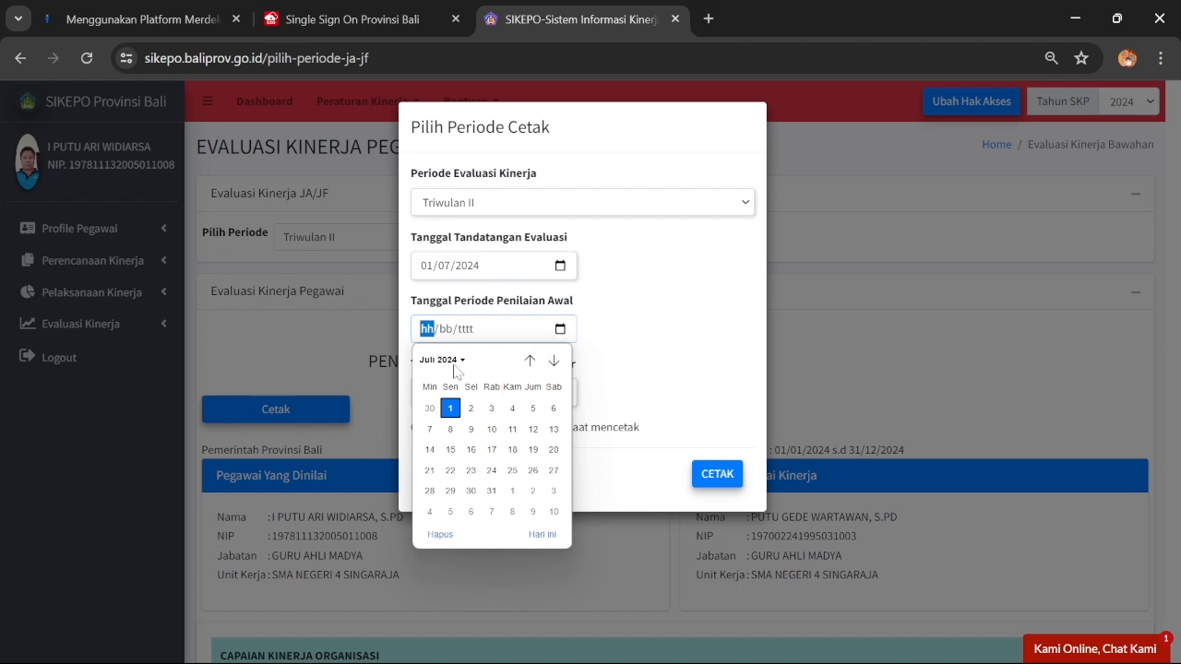
click(455, 365)
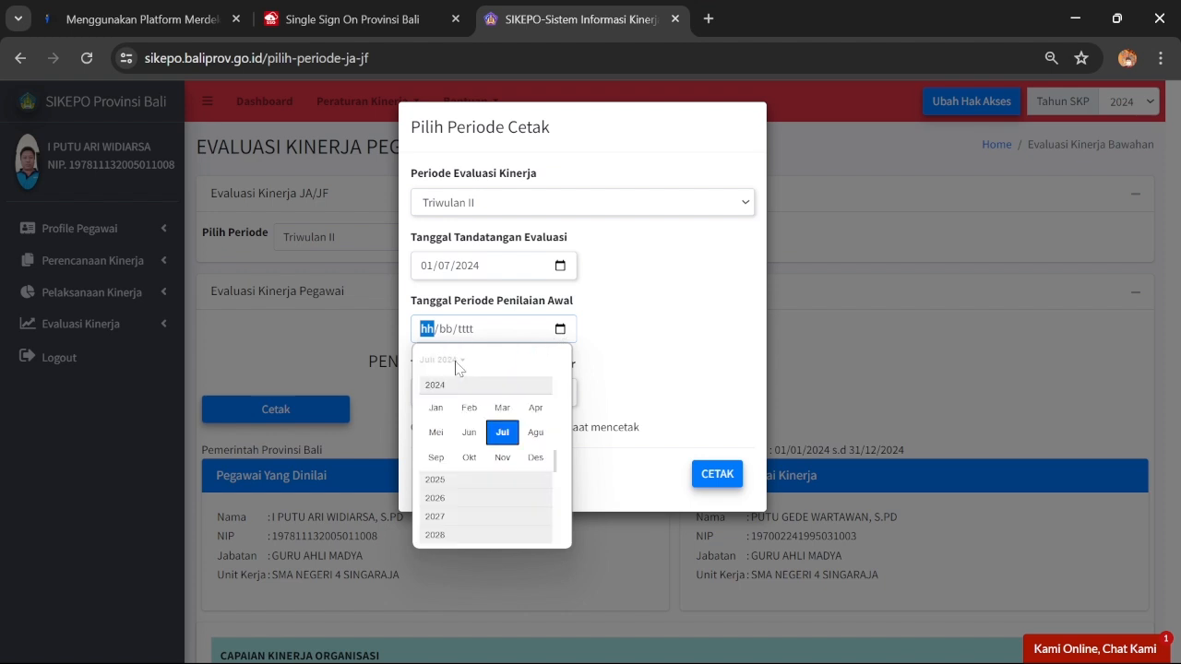
click(533, 409)
click(453, 408)
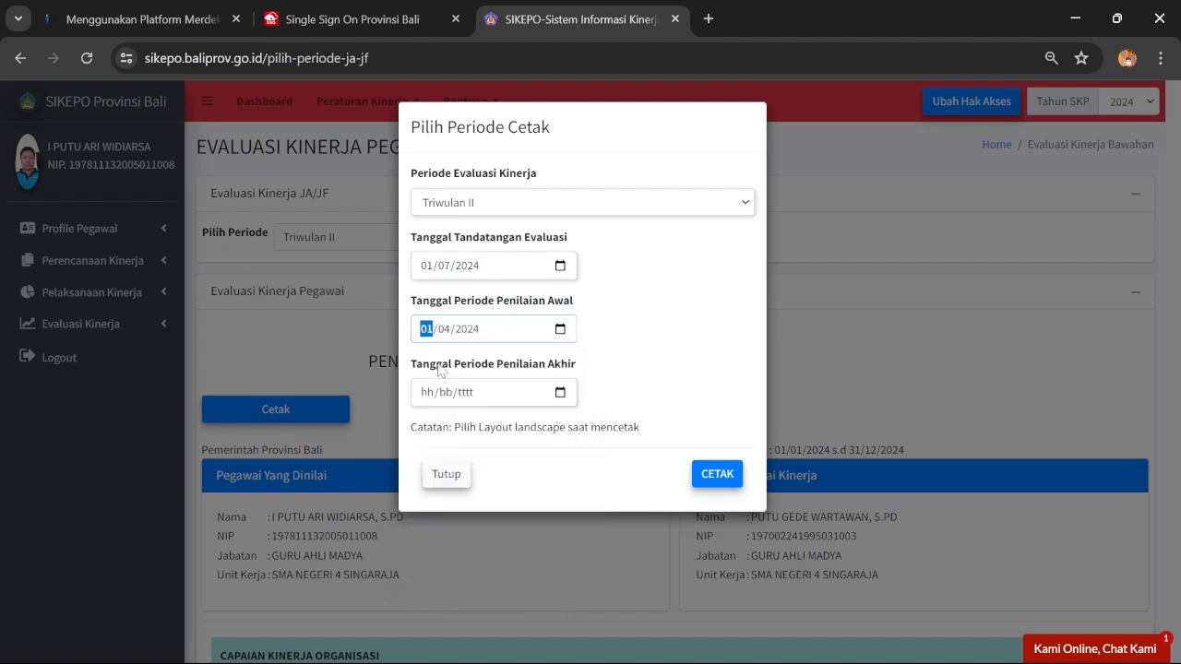
click(560, 394)
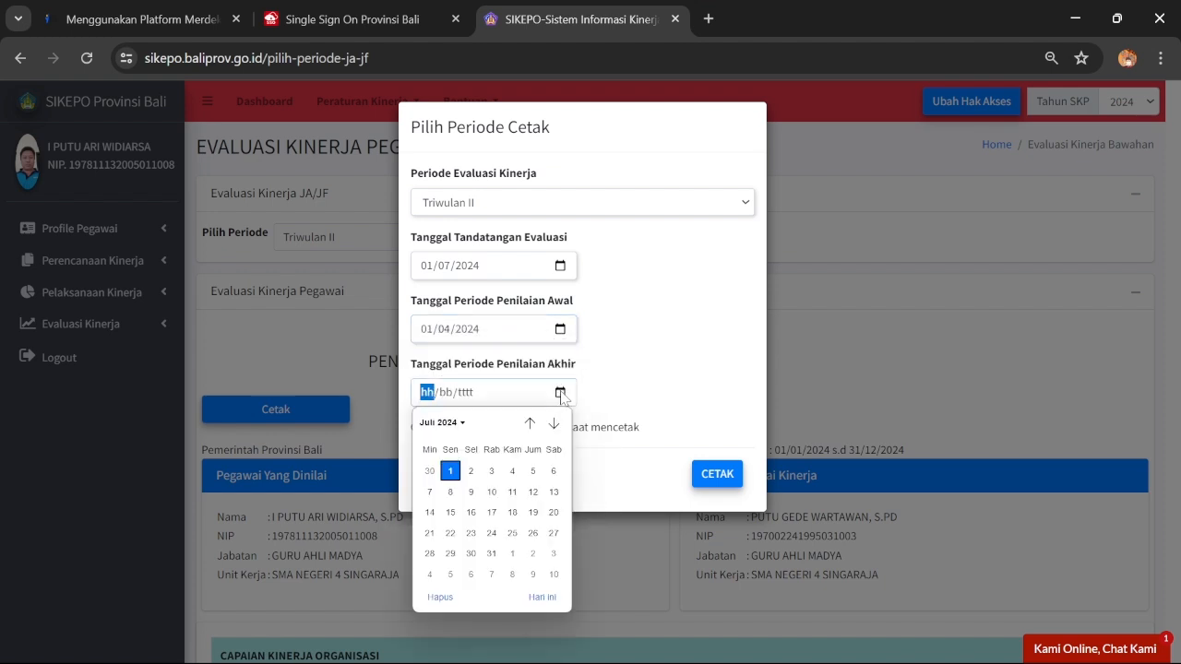
click(460, 424)
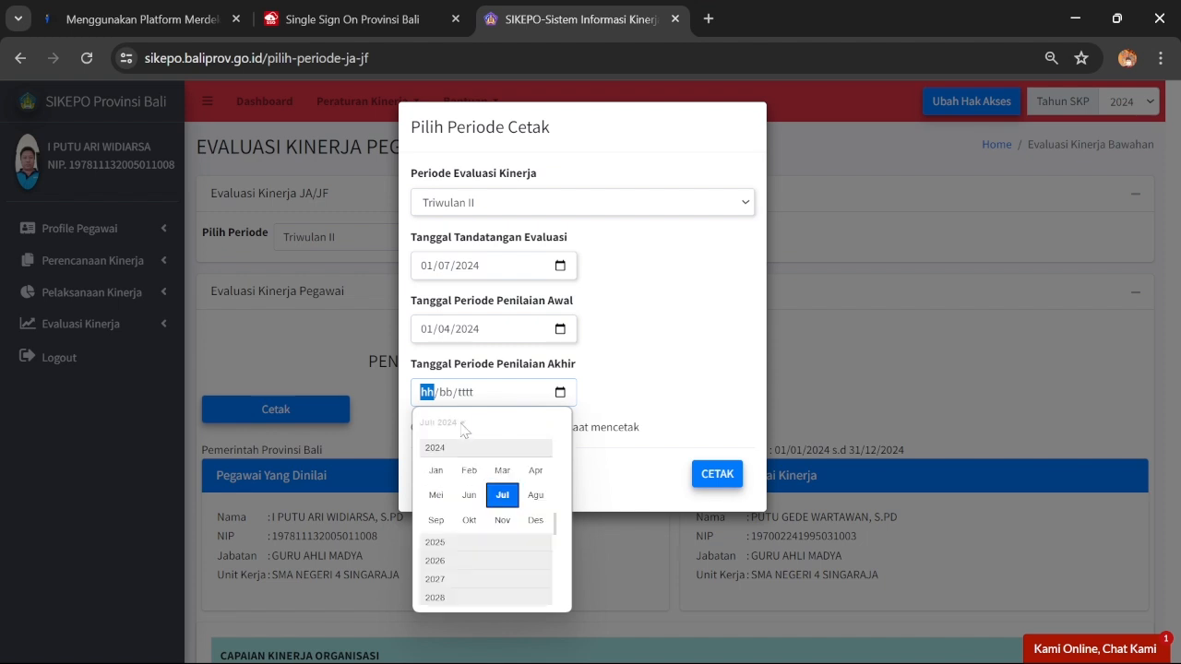
click(470, 492)
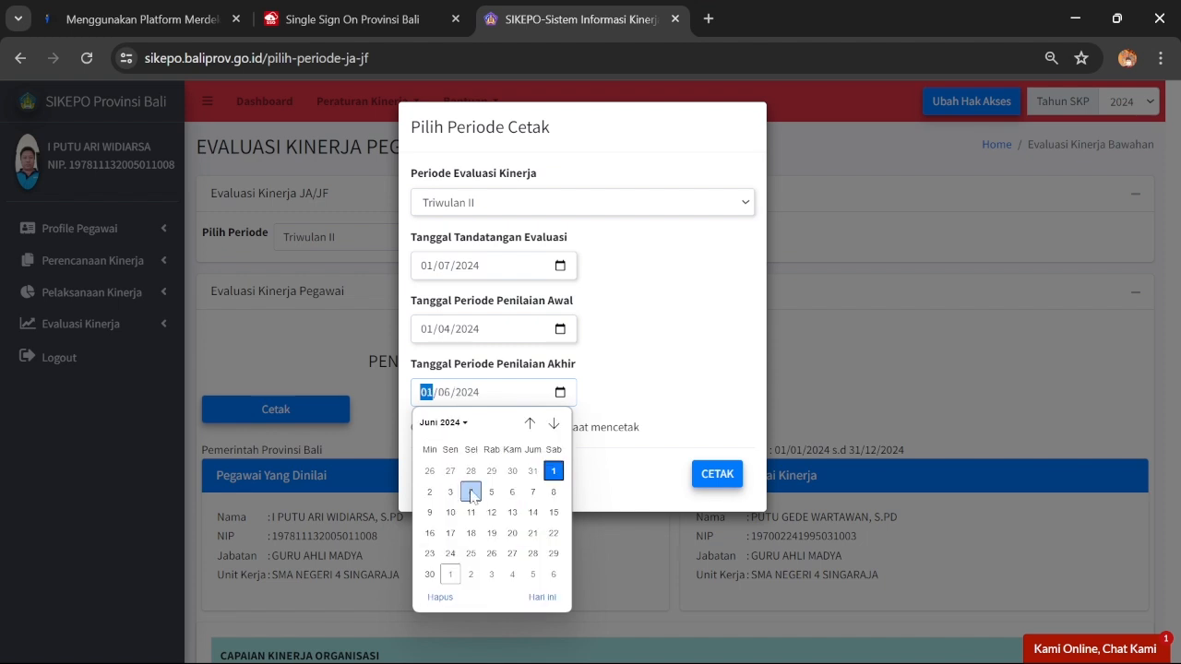
click(430, 575)
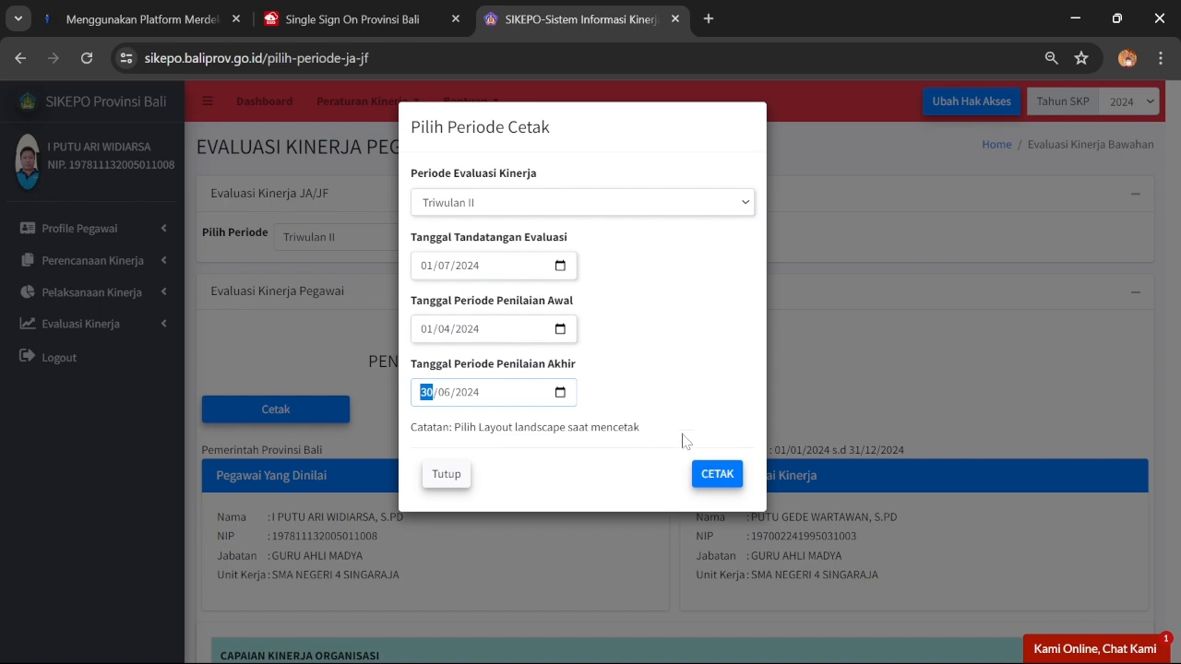
Save the evaluation printout as a PDF in Downloads, then close the print tab and setup
click(708, 473)
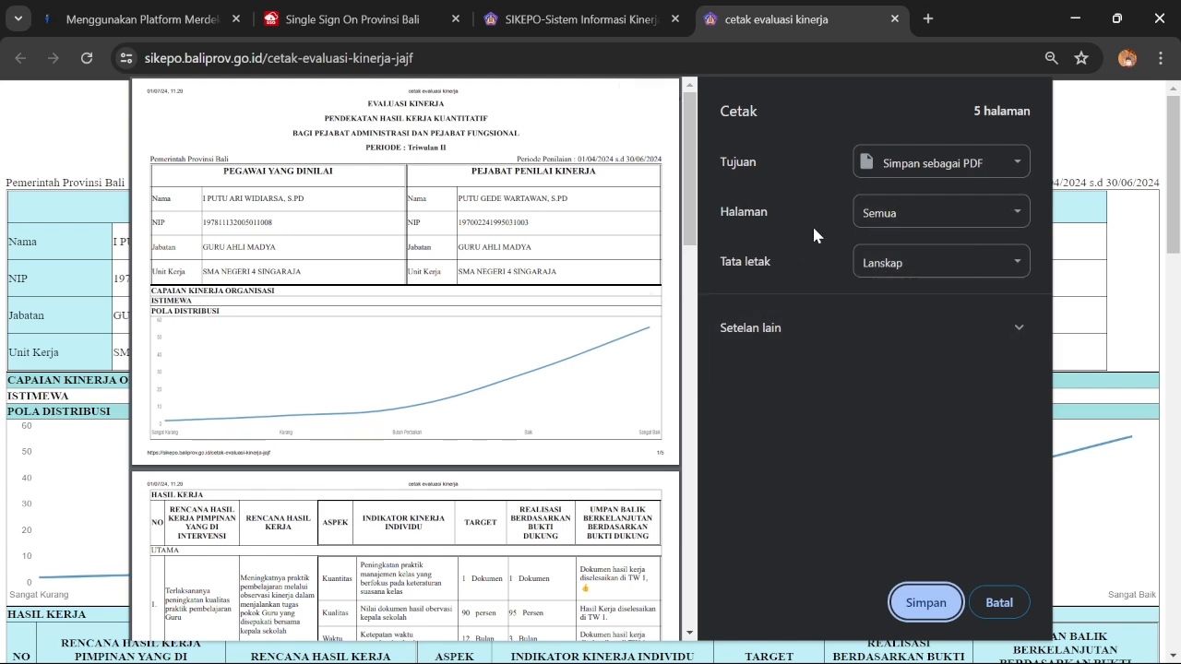
click(922, 599)
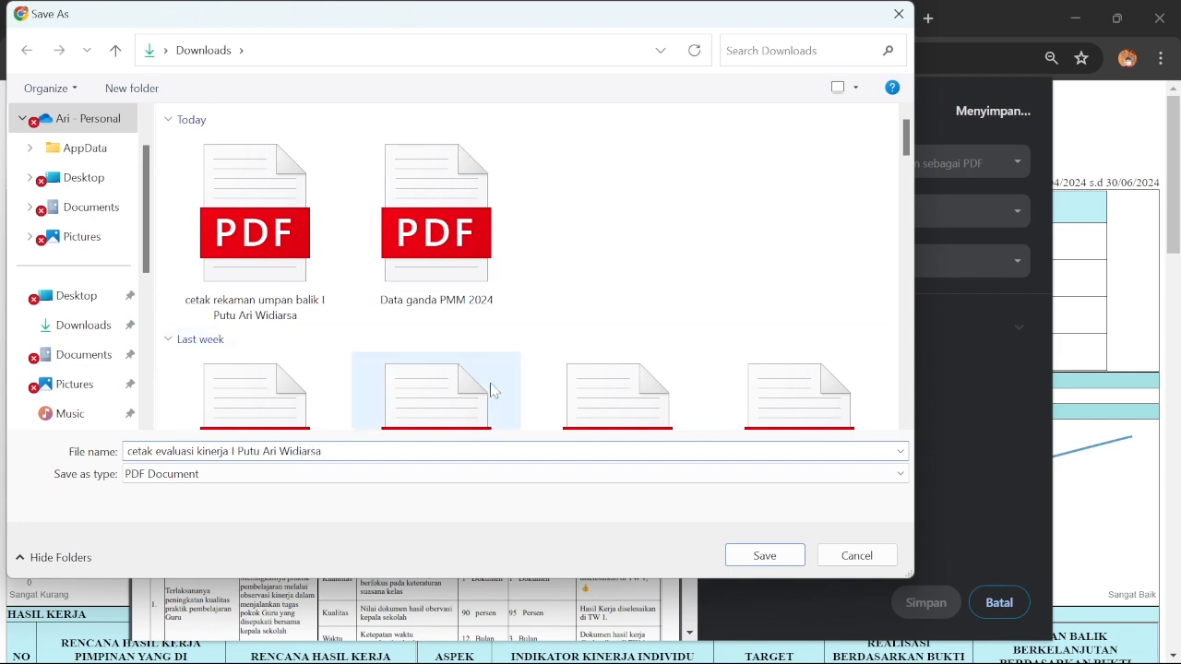
click(762, 557)
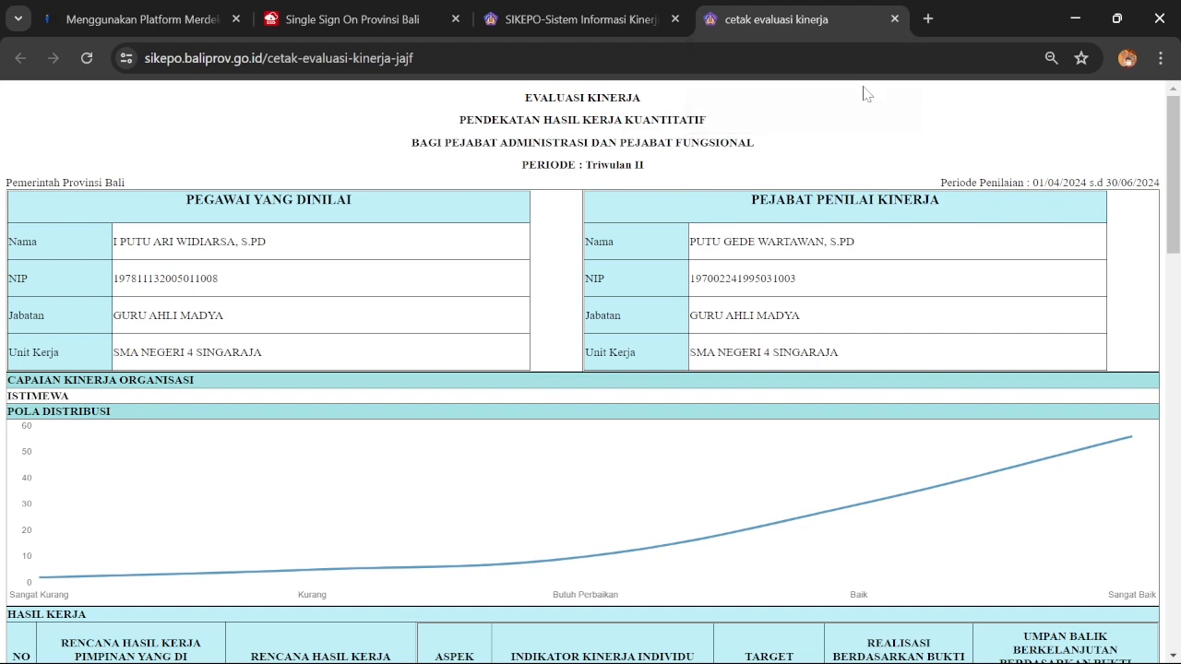
click(894, 18)
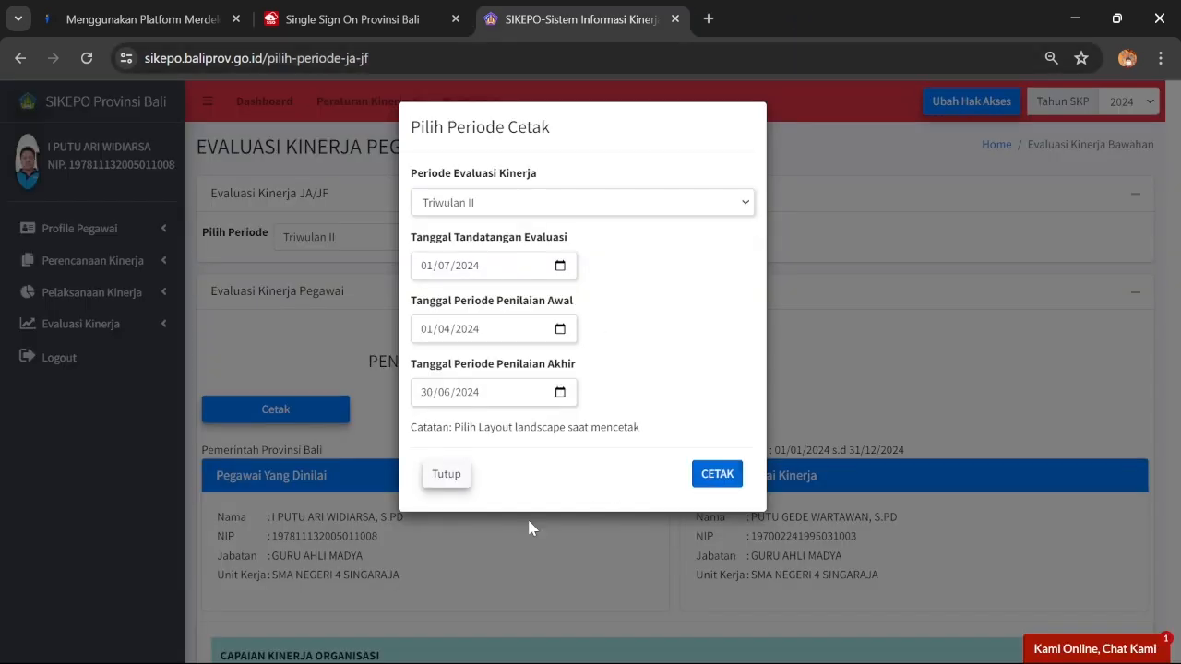
click(460, 474)
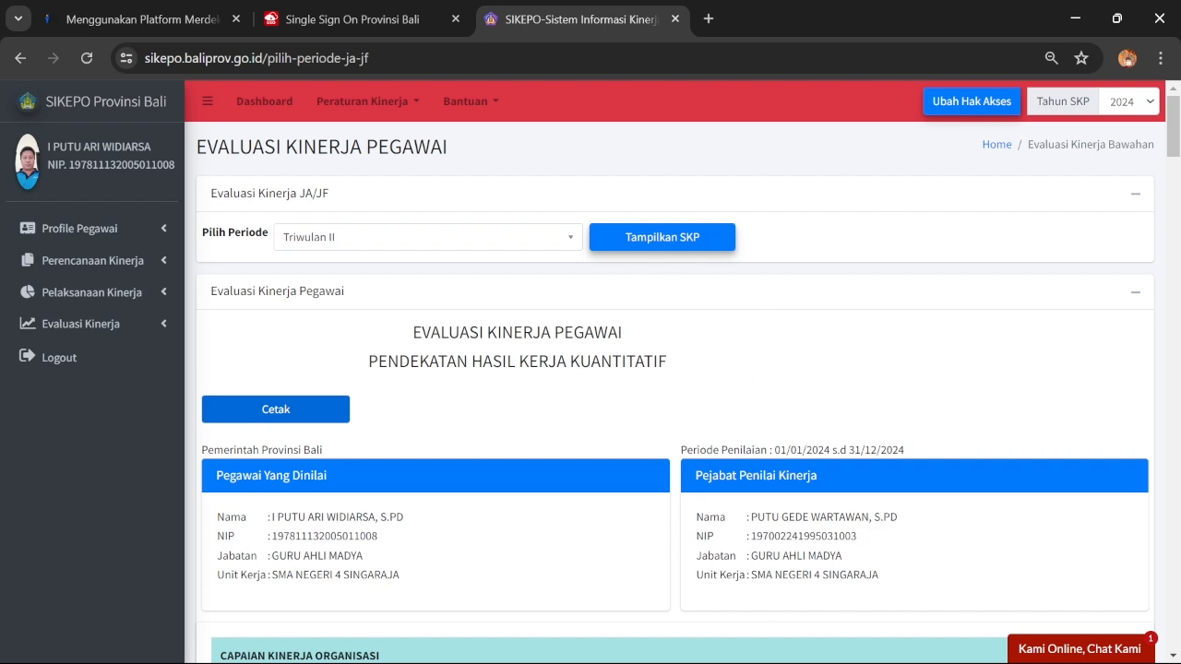
In a new tab, load the form at bit.ly/umpanbalikevaluasikepo
mouse_move(599, 656)
click(709, 19)
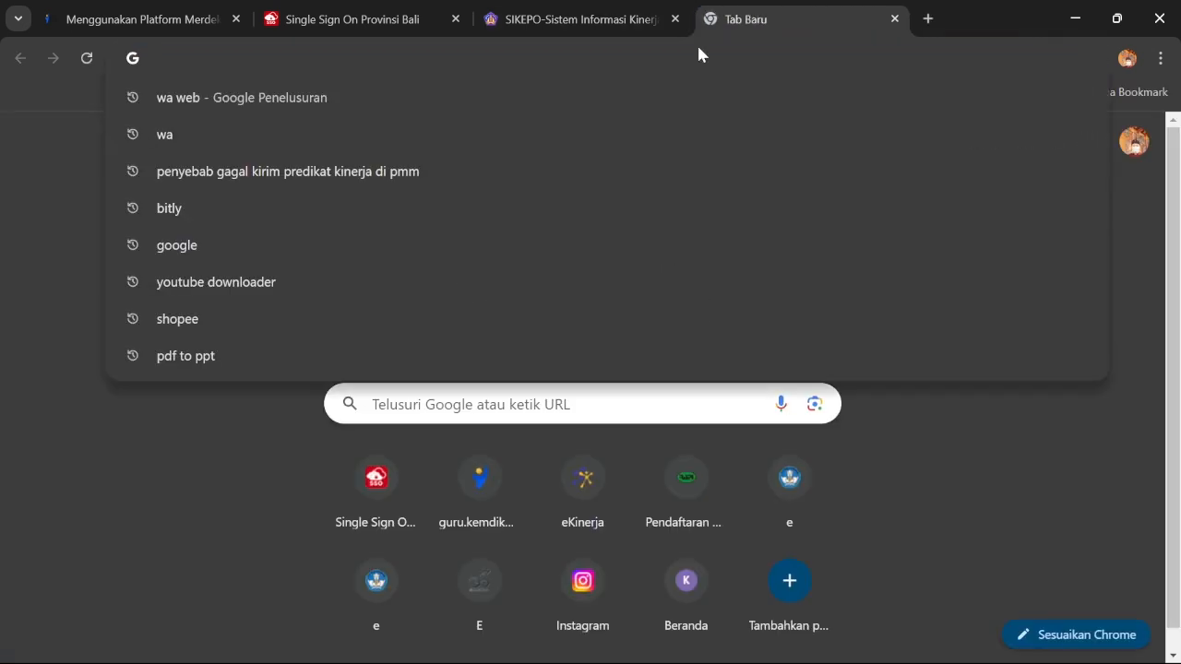
text(bit)
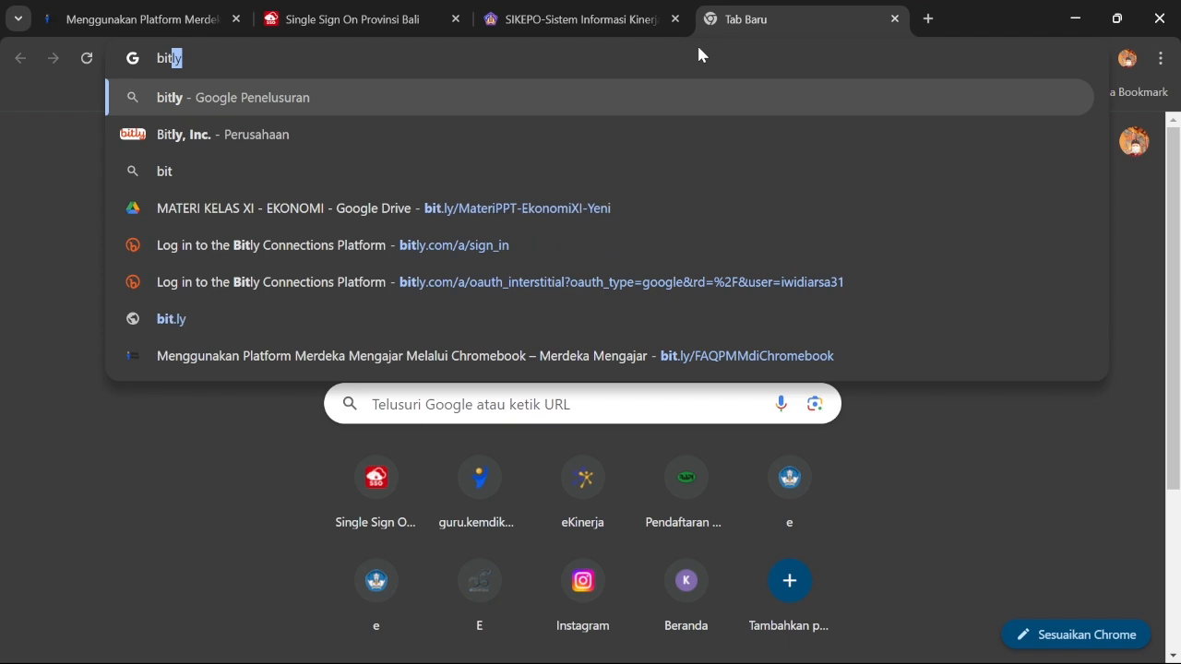
text(.ly/umpanbalikevaluasikepo)
key(Return)
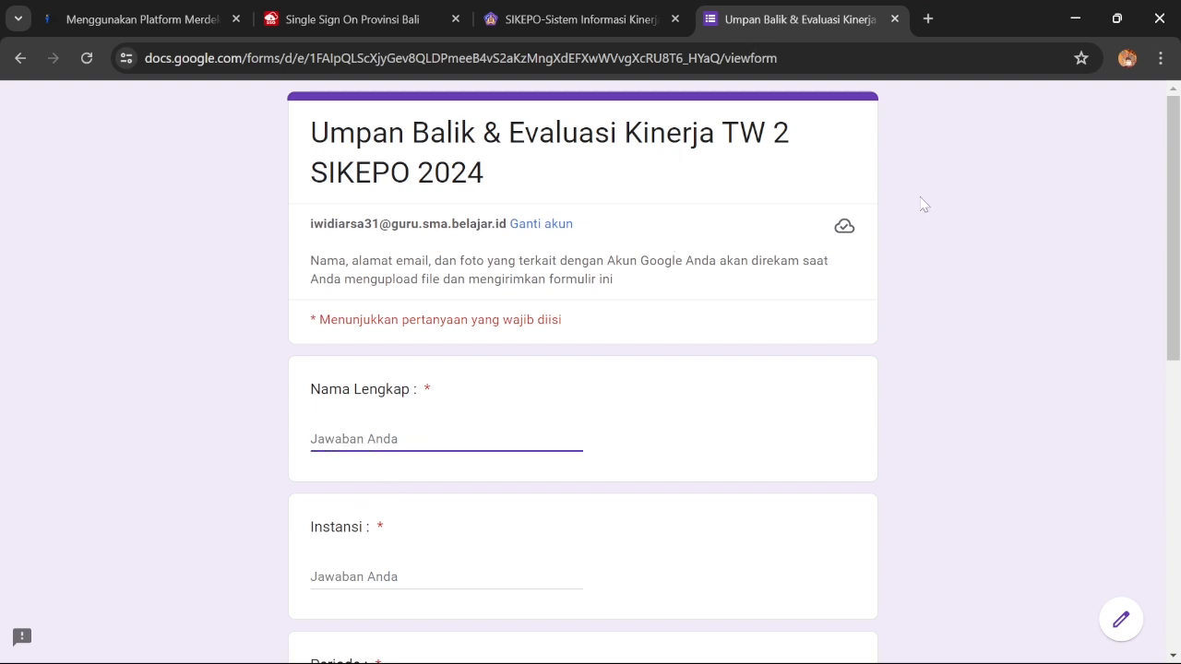
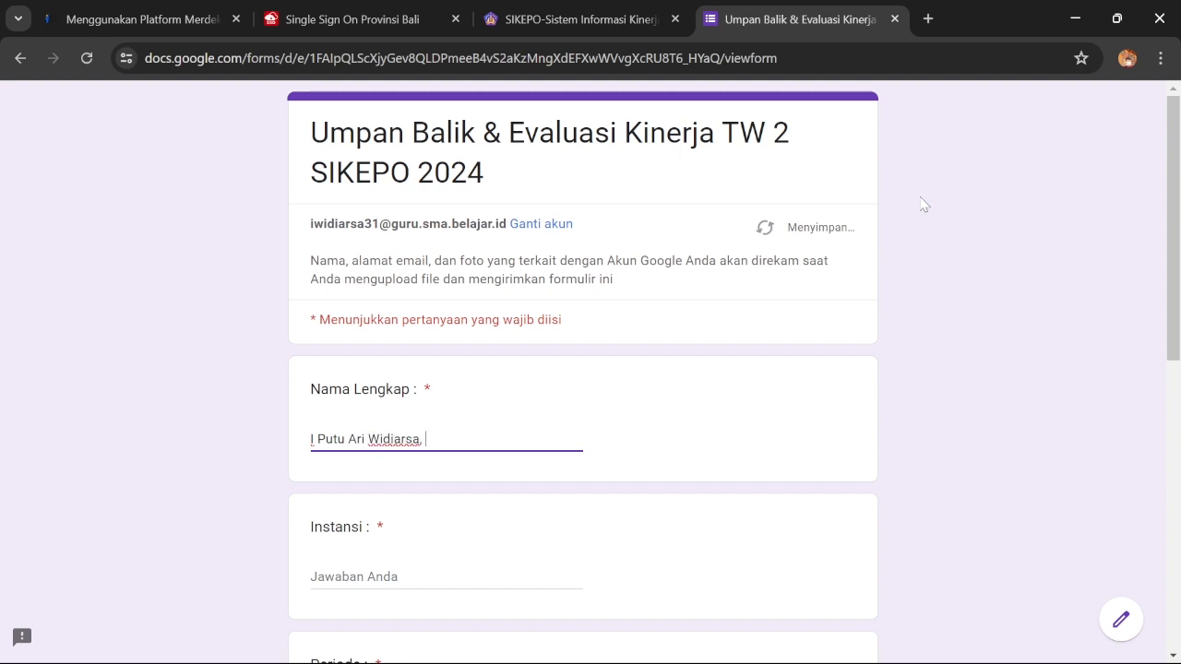
Enter the respondent's full name, Instansi 'SMA Negeri 4 Singaraja', and Periode TW 2
scroll(781, 416, down, 2)
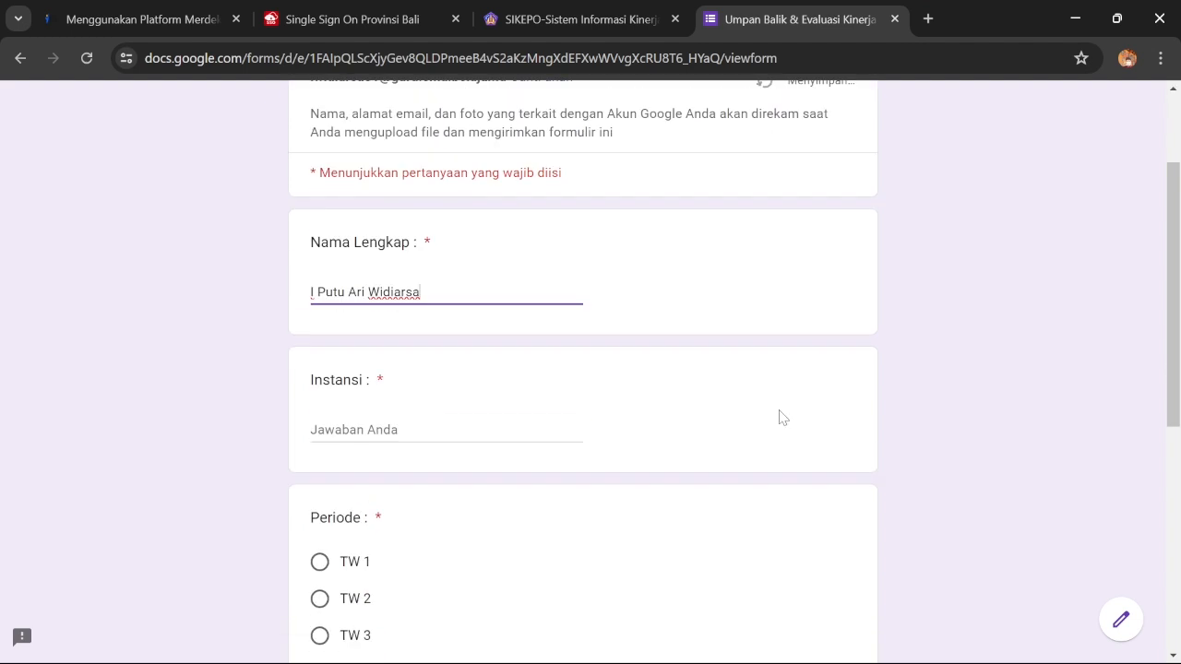
key(Tab)
text(SMA Nege)
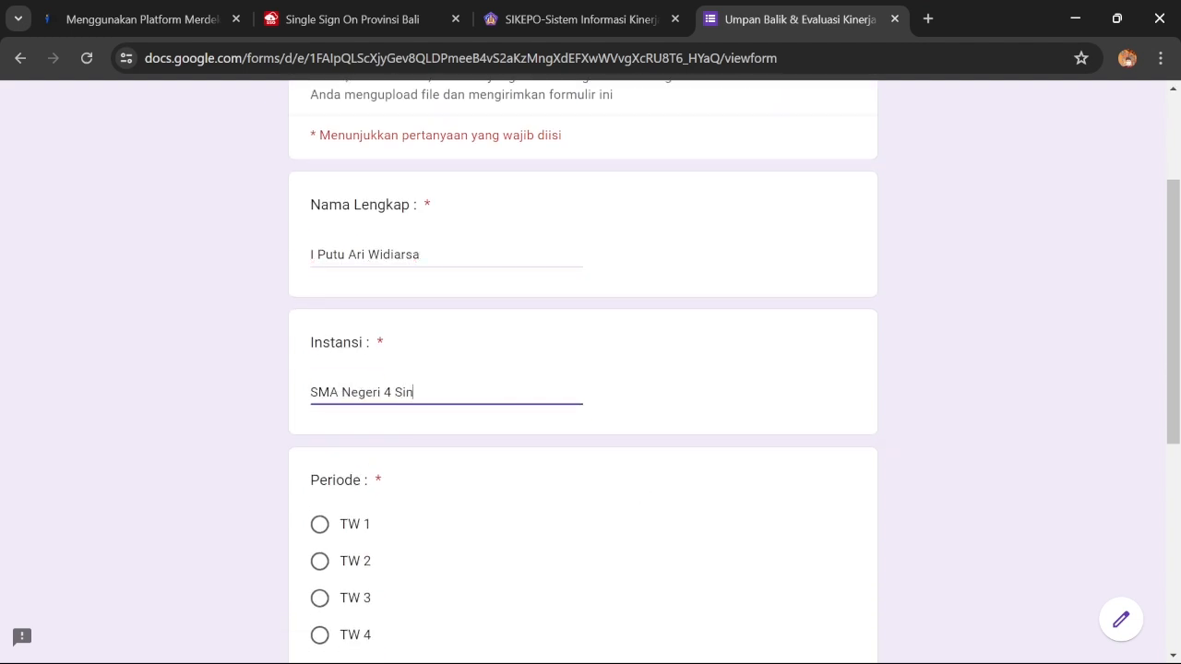
text(ri 4 Singaraja)
scroll(498, 459, down, 1)
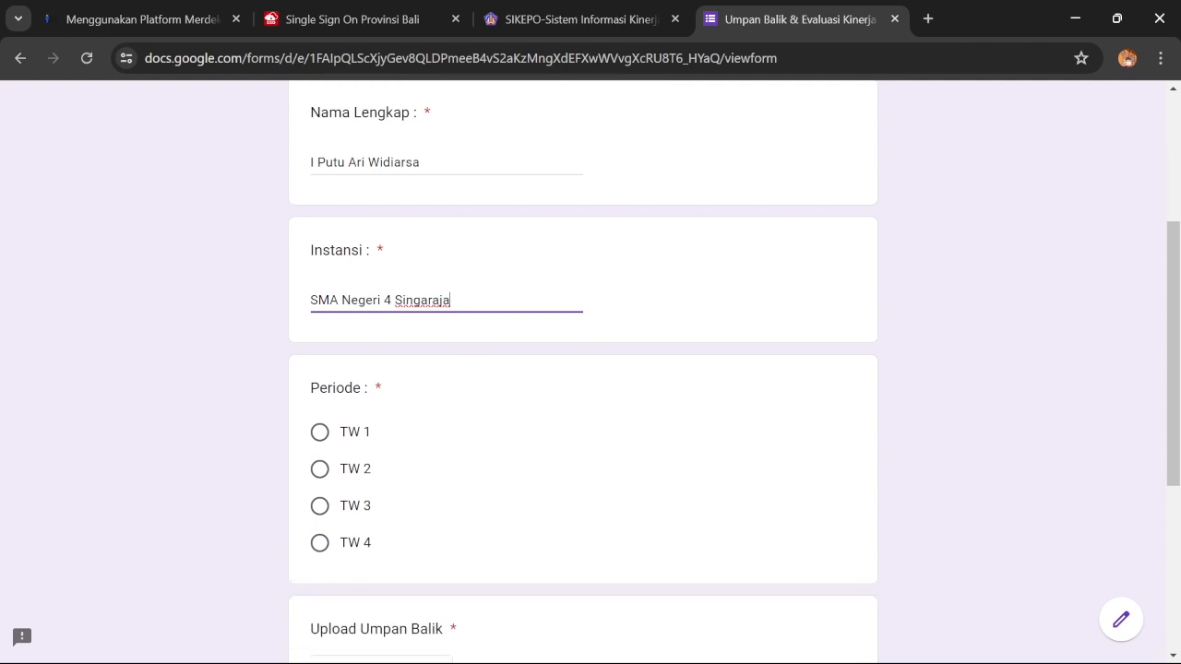
click(315, 475)
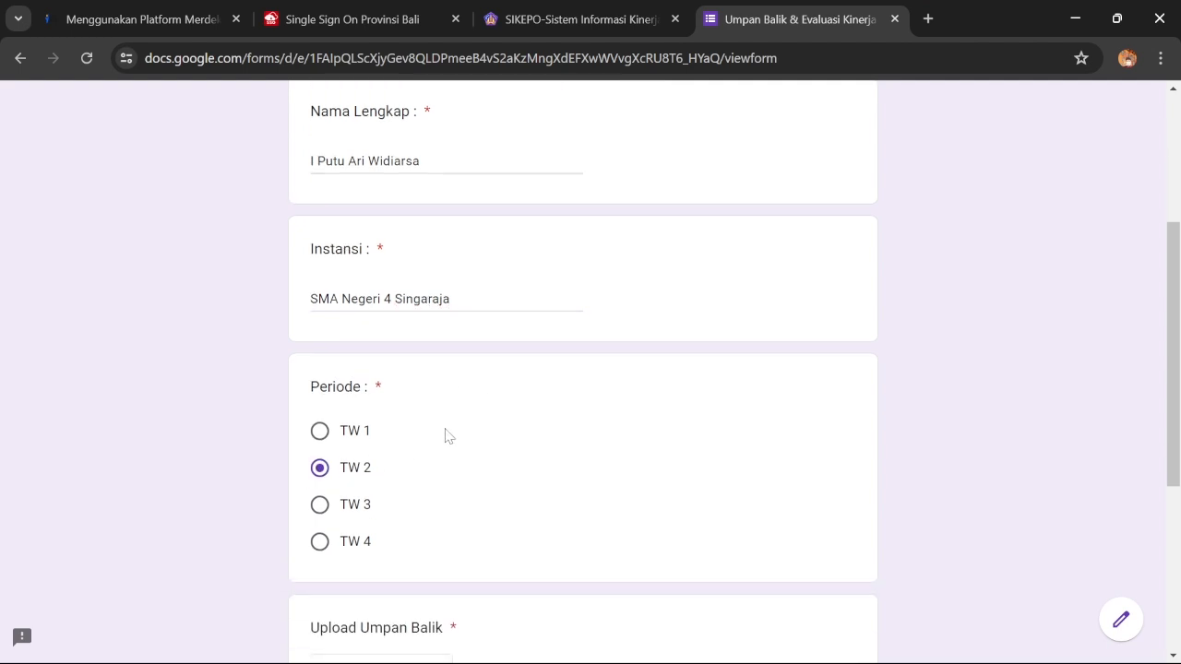
scroll(448, 434, down, 2)
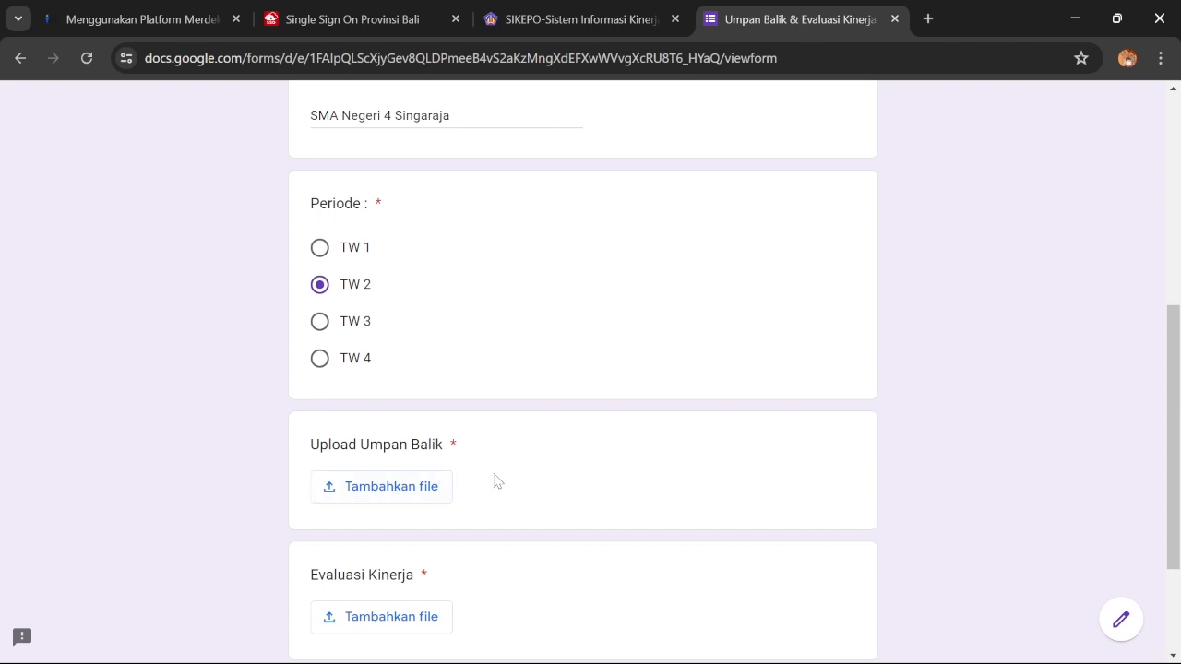
Attach the feedback record PDF to the Upload Umpan Balik question
click(415, 487)
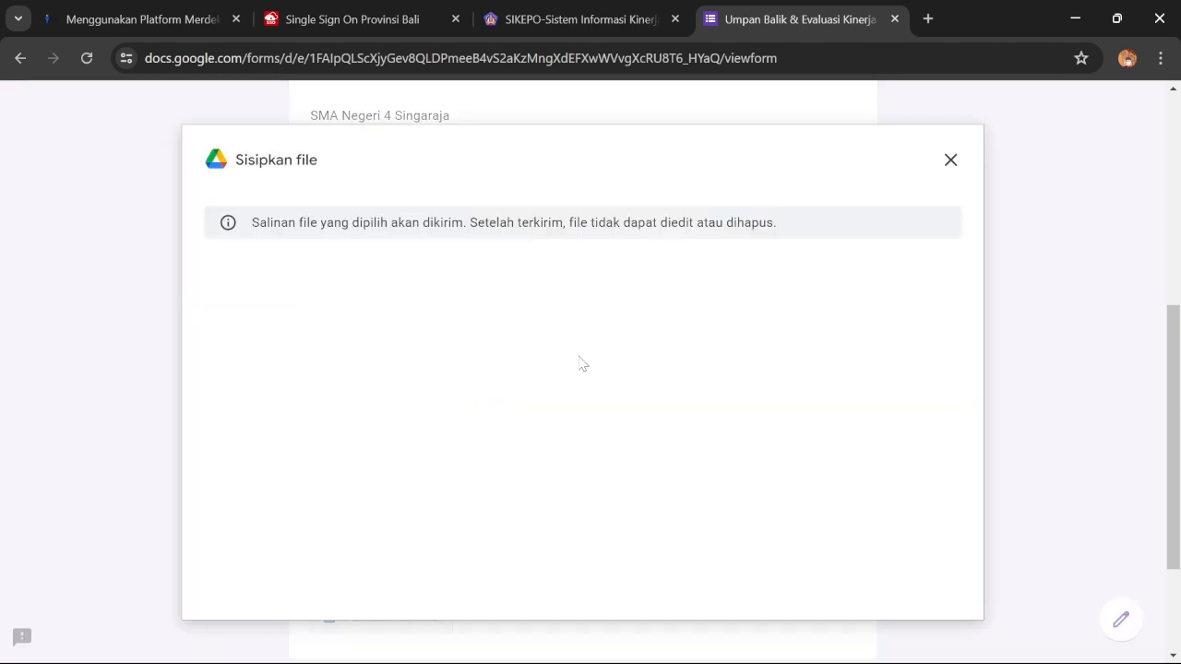
click(591, 523)
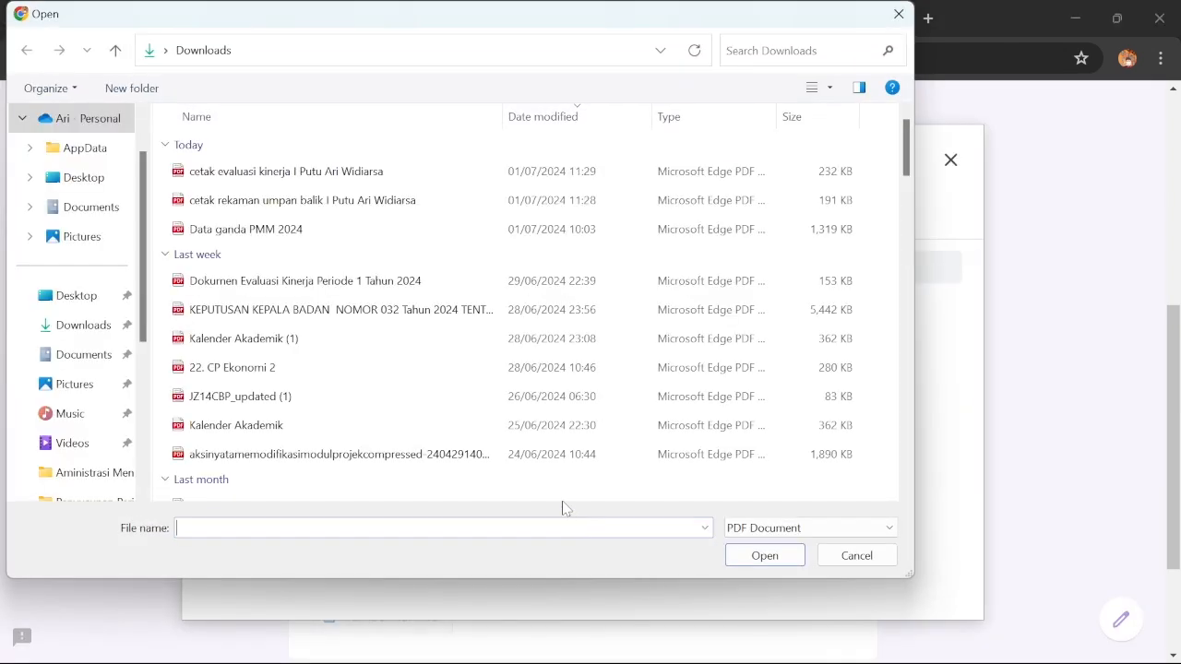
click(299, 205)
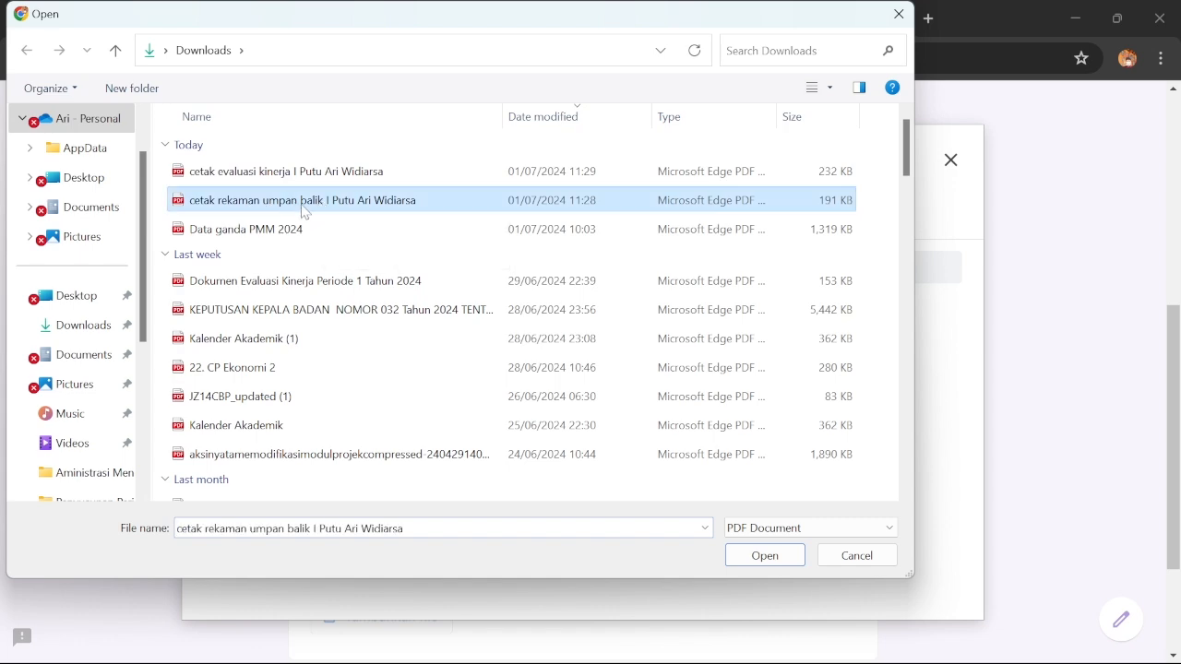
click(765, 557)
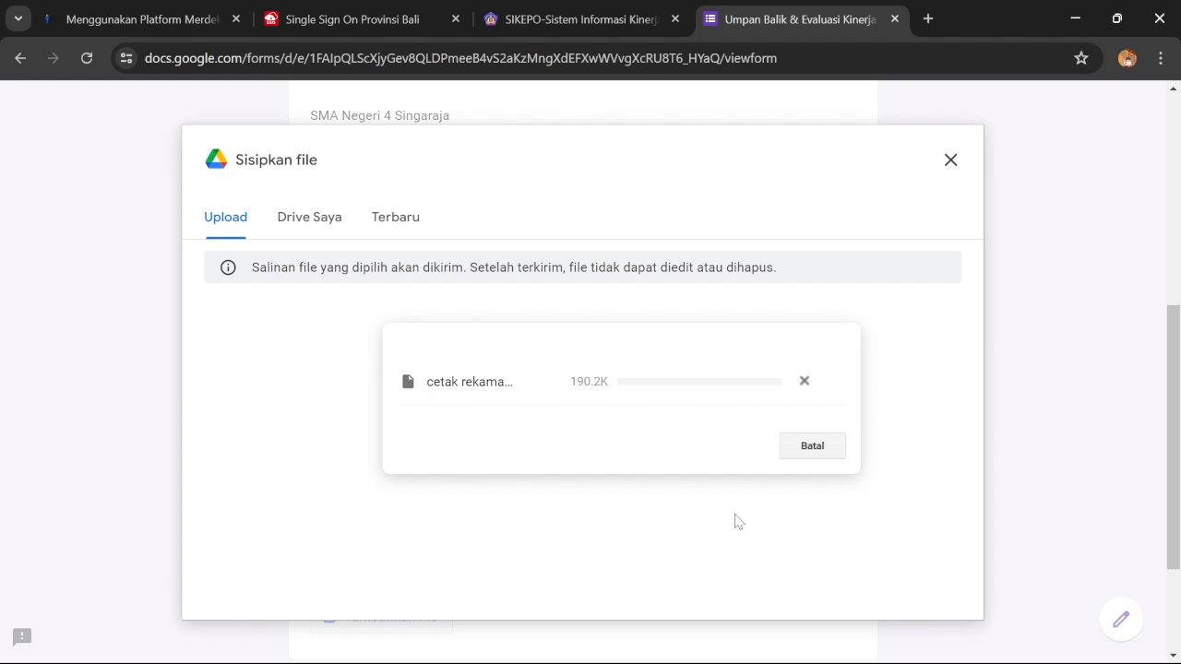
scroll(736, 519, down, 2)
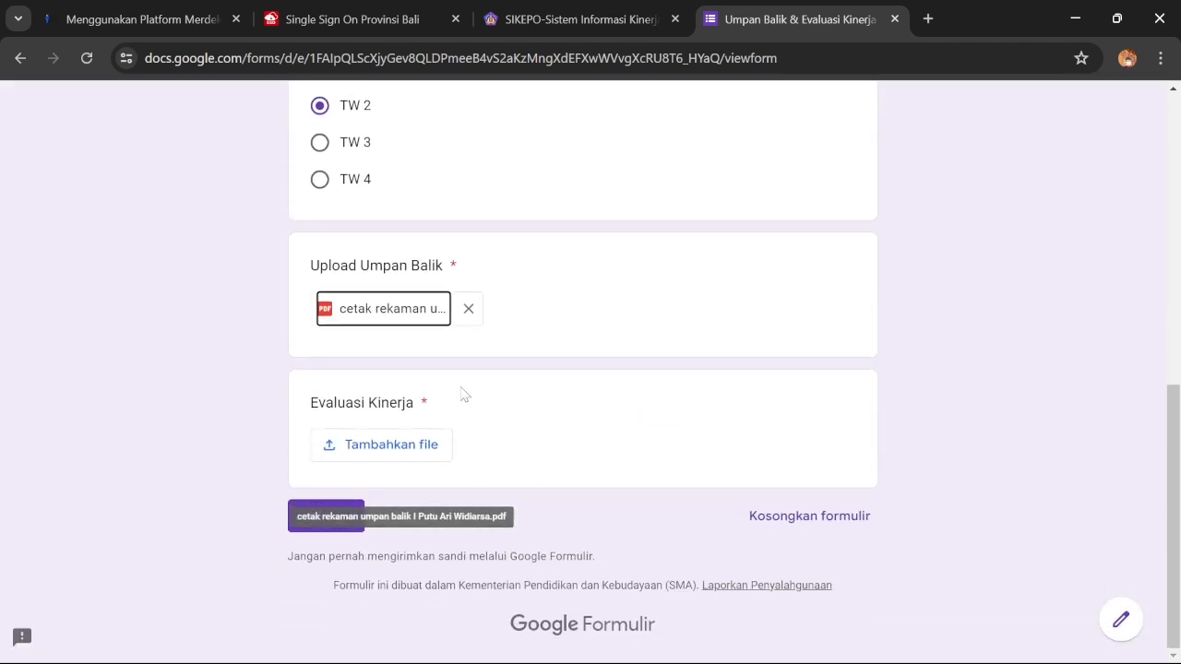
Attach the performance evaluation PDF to the Evaluasi Kinerja question
click(396, 450)
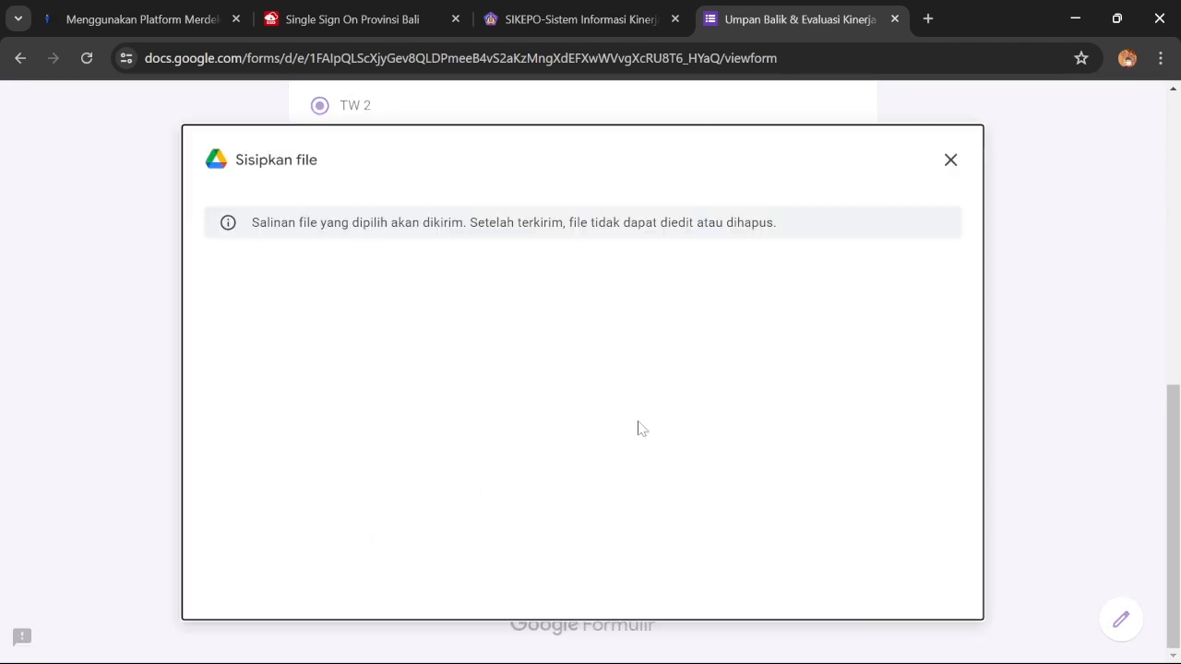
click(612, 523)
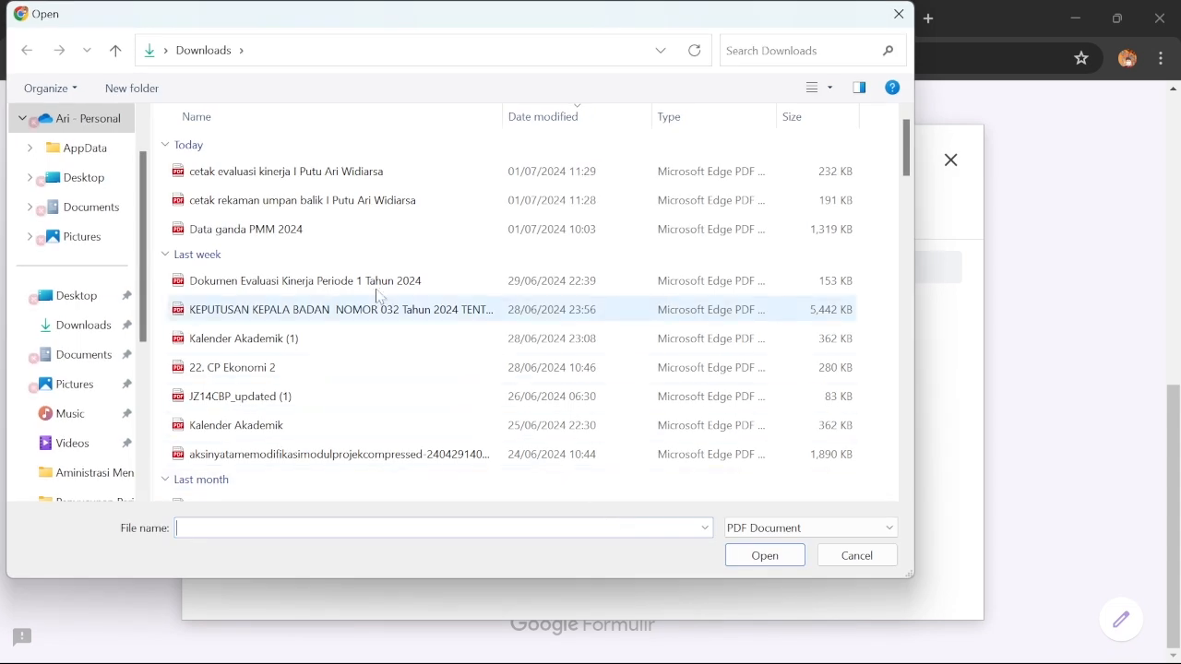
click(281, 180)
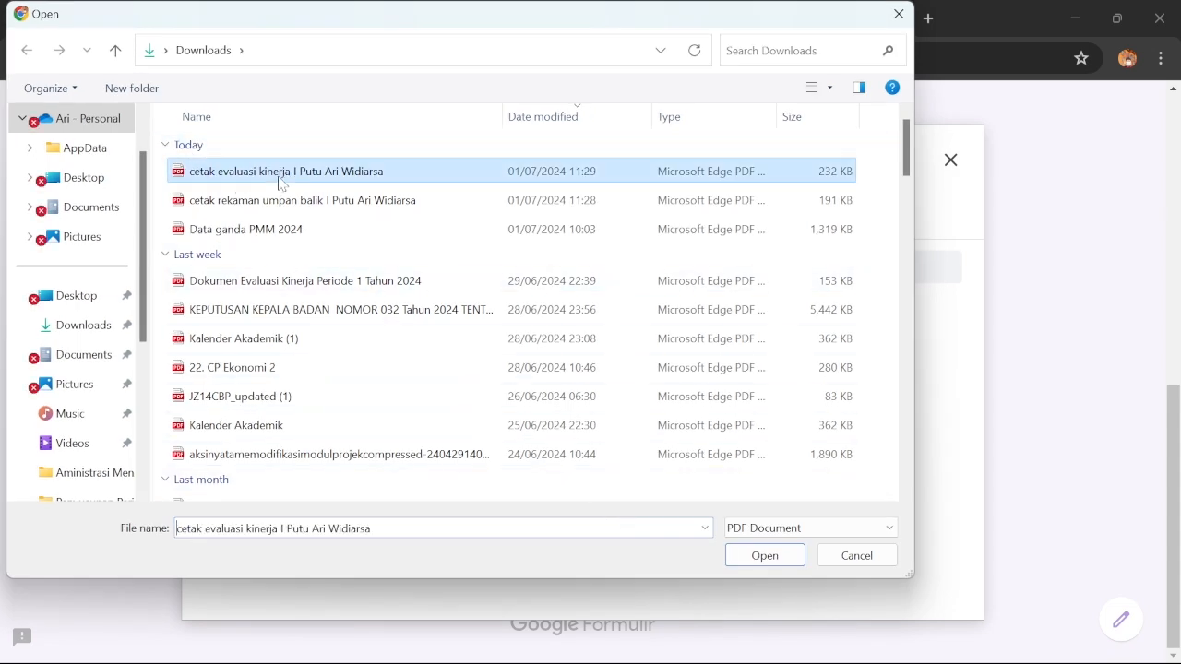
click(780, 562)
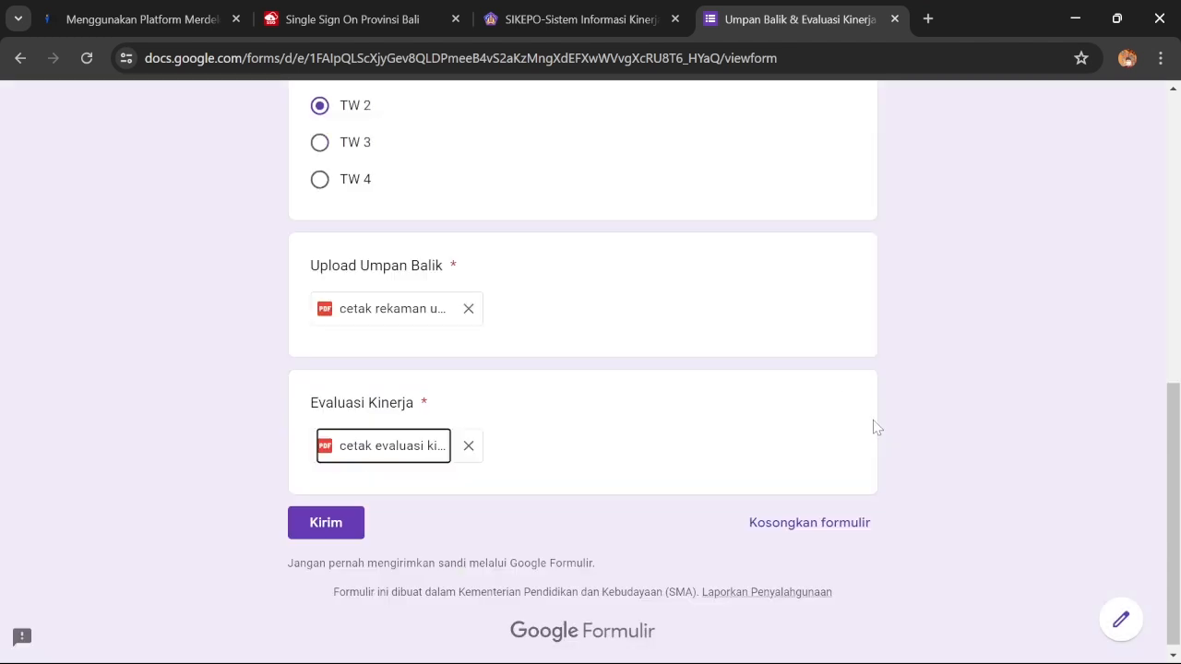
Review the completed form and submit it
scroll(408, 279, up, 2)
scroll(403, 304, down, 2)
scroll(404, 326, up, 2)
scroll(396, 277, up, 2)
scroll(390, 217, down, 4)
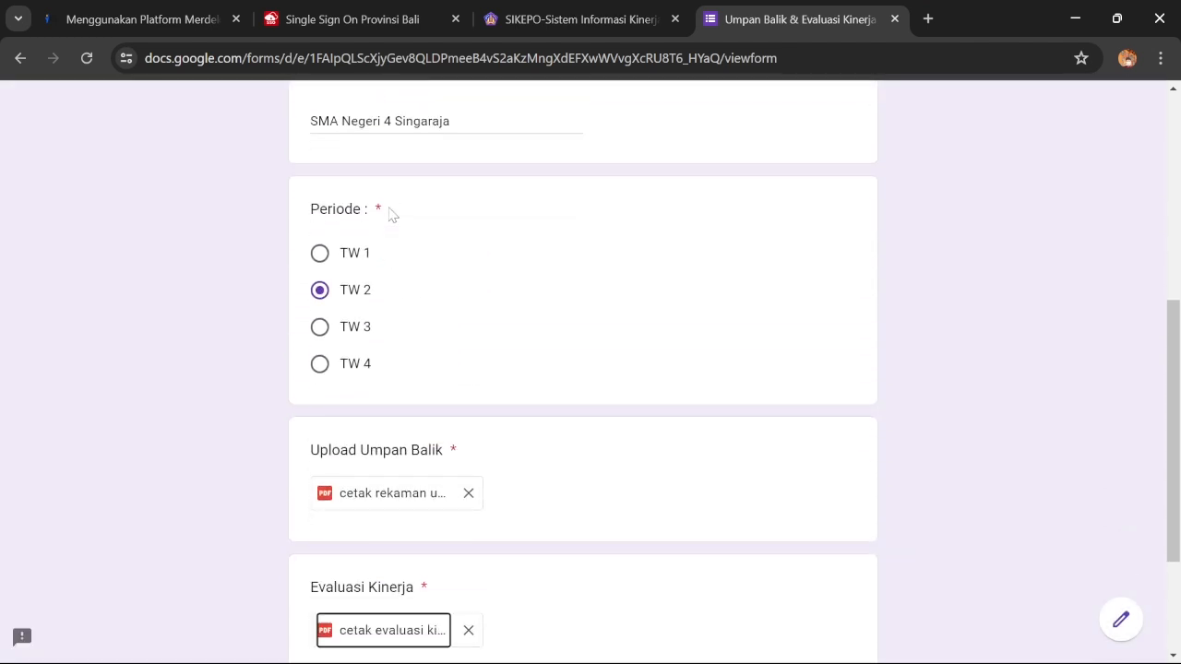
click(355, 515)
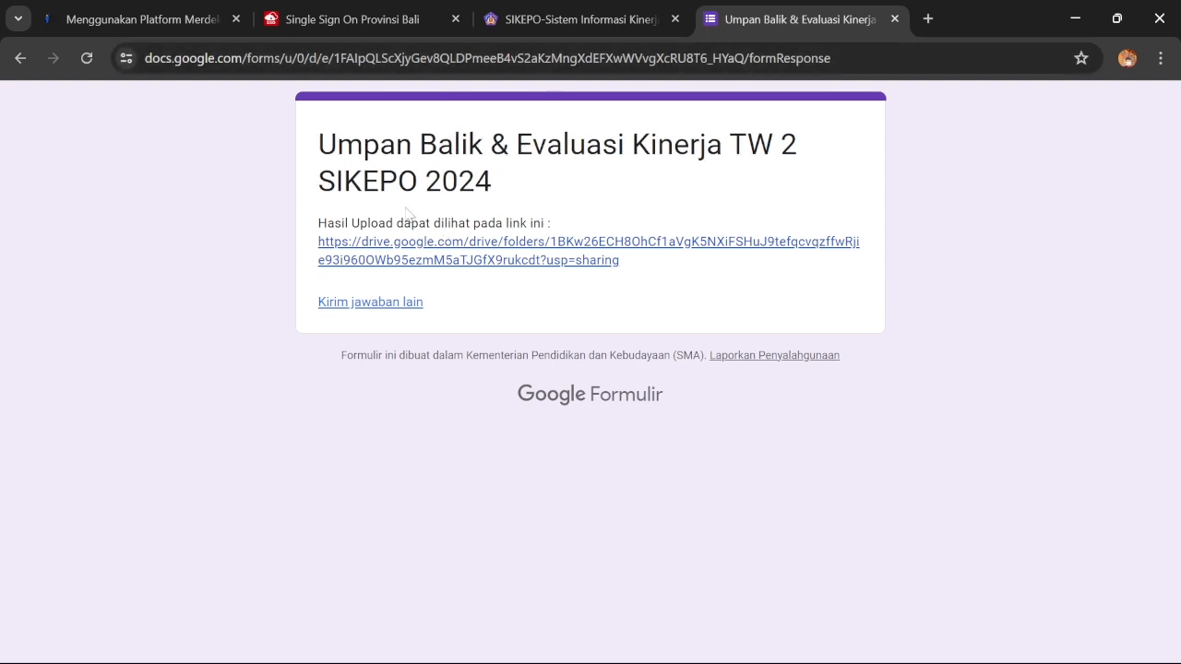
Open the Drive results and check the Evaluasi Kinerja and Upload Umpan Balik response folders
click(434, 255)
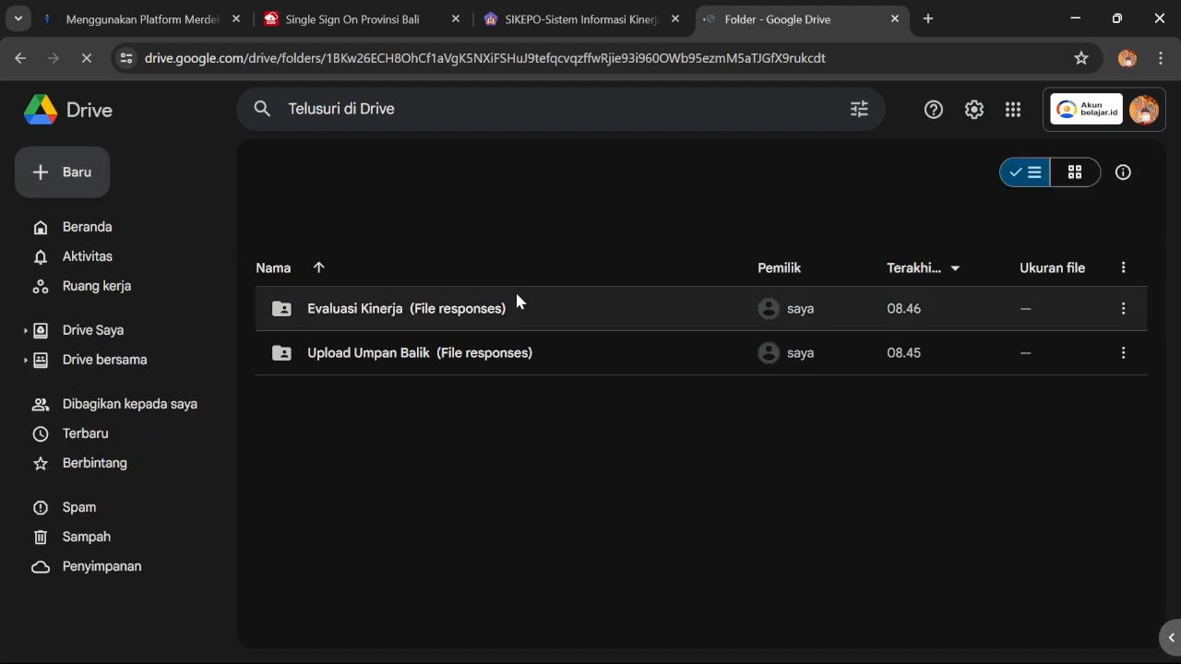
double_click(389, 310)
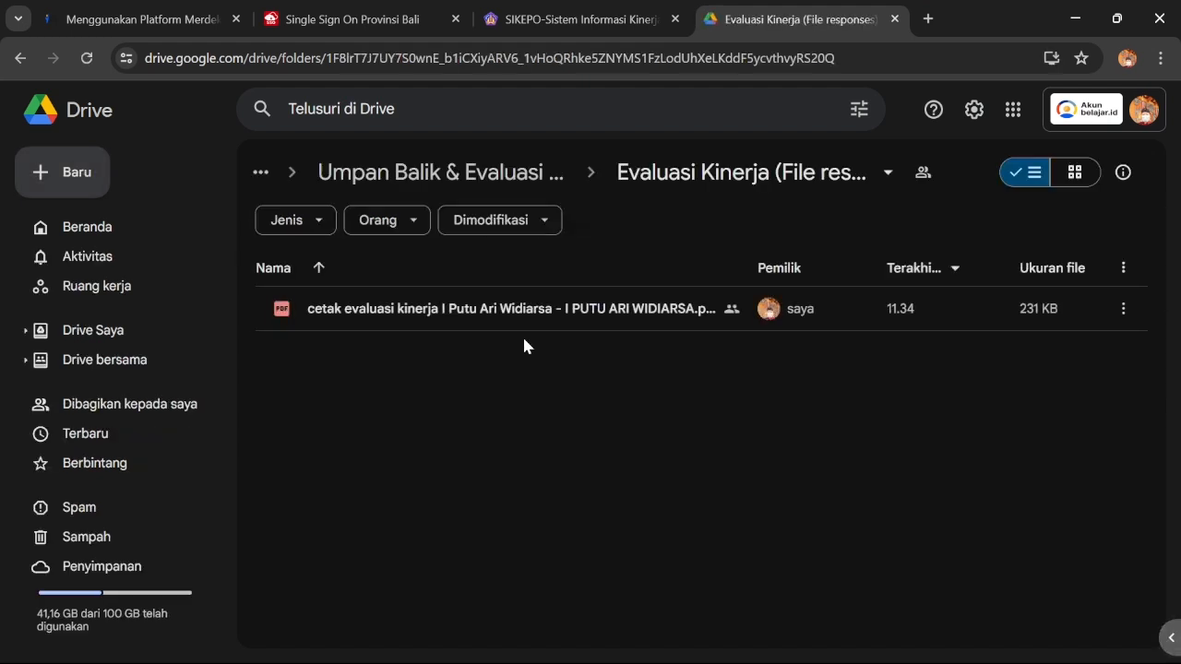
click(20, 58)
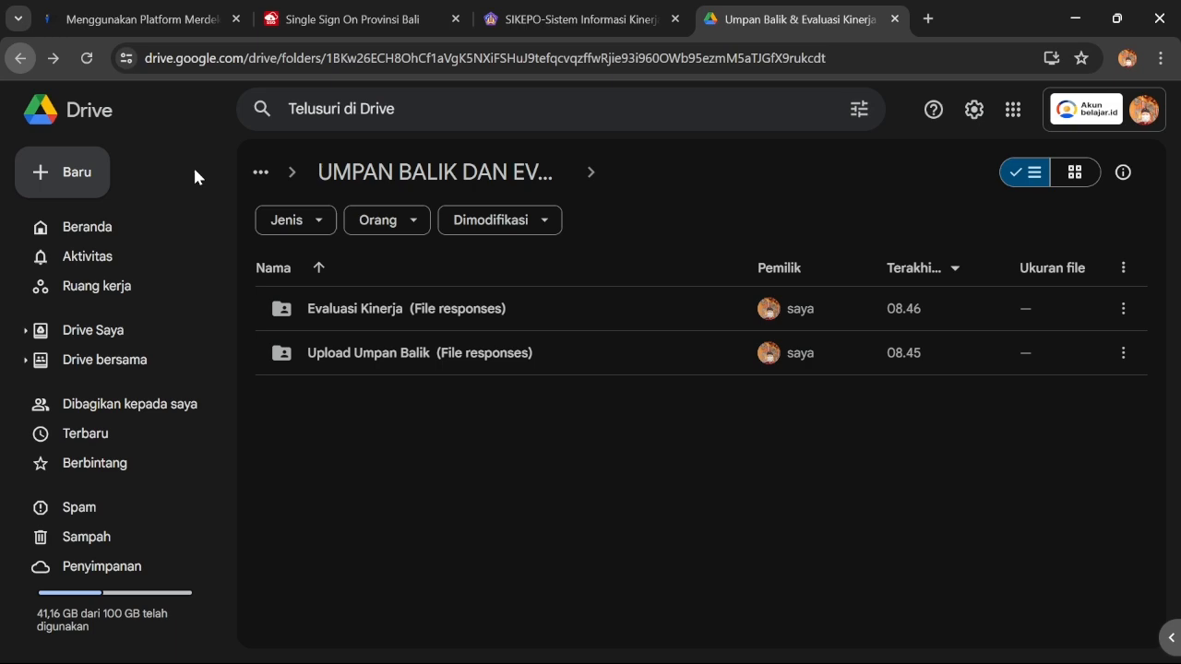
double_click(417, 354)
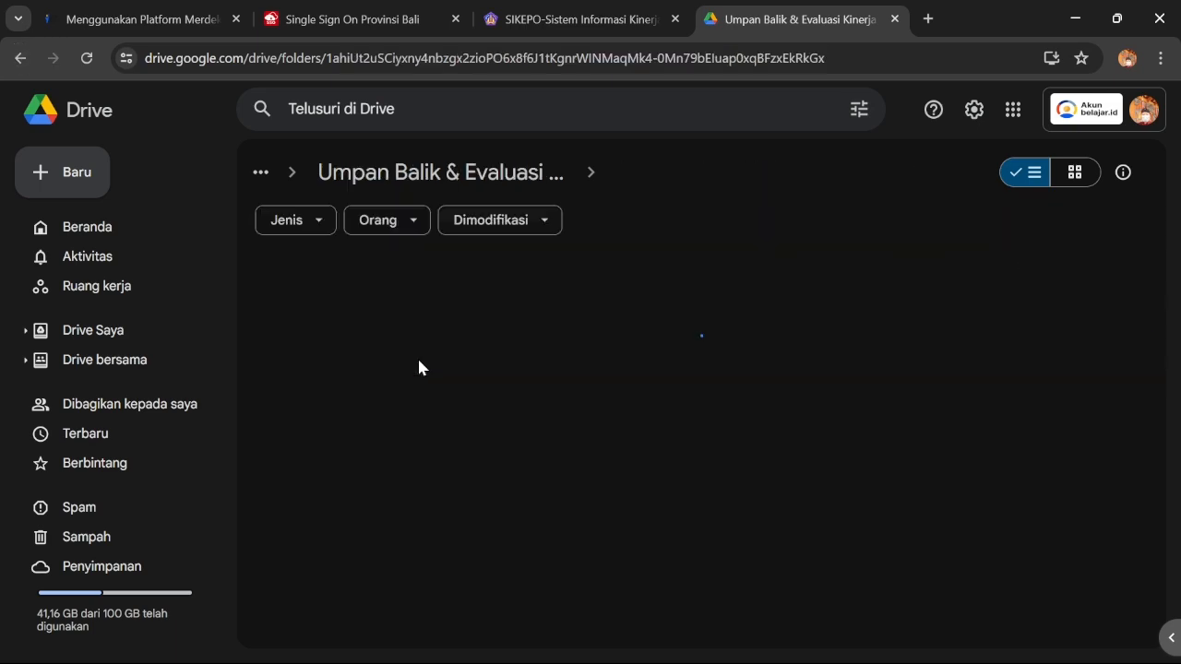
click(20, 58)
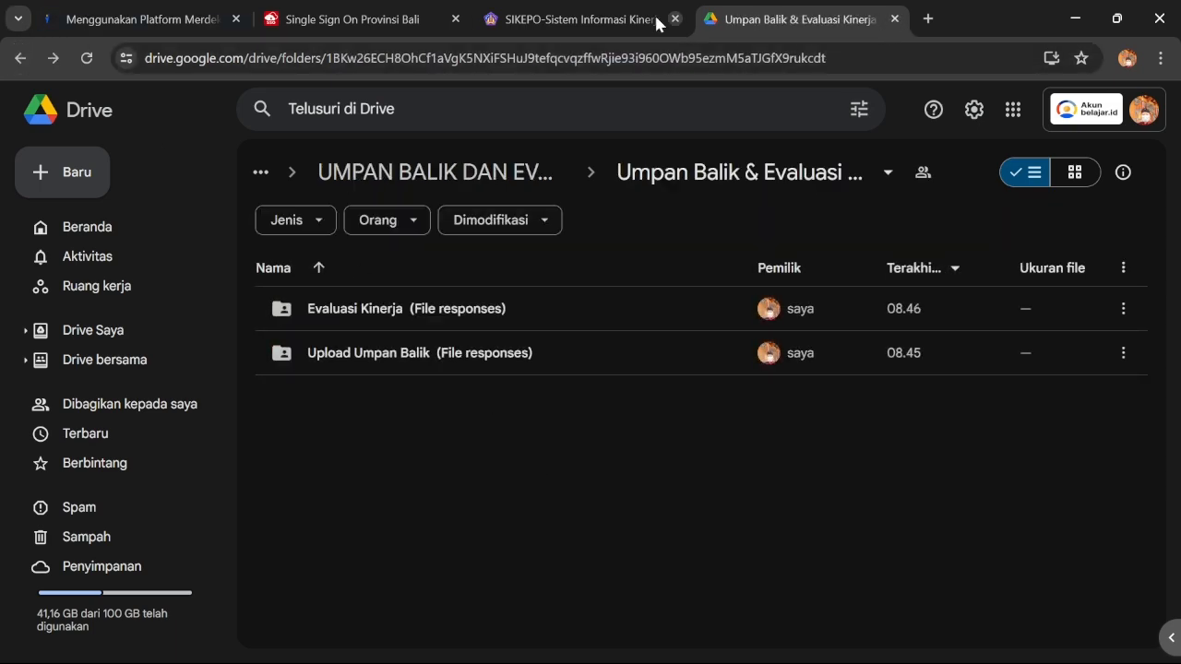
Return to the SIKEPO evaluation page and close the Drive tab
click(618, 18)
click(807, 18)
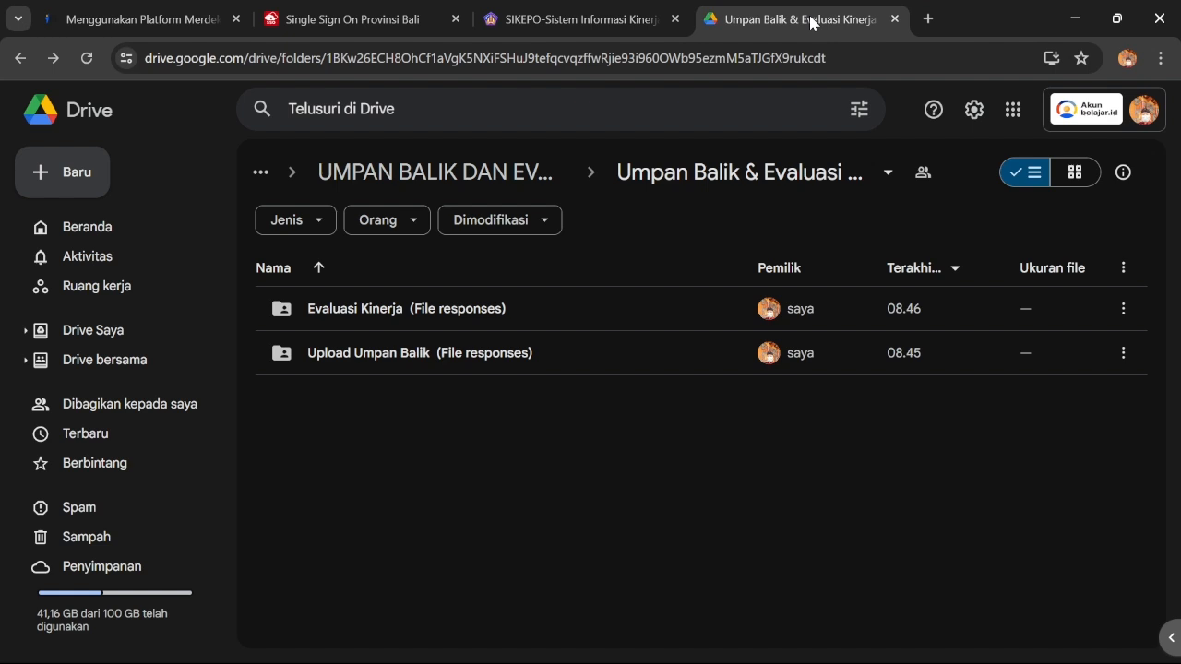
click(615, 19)
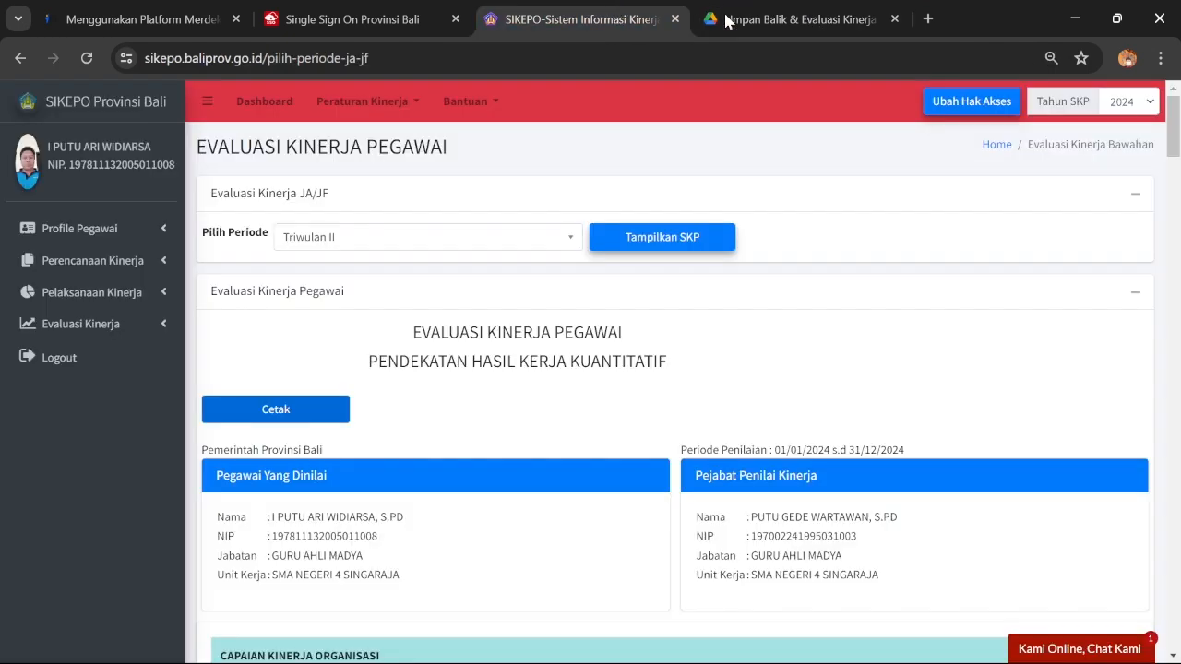
click(894, 18)
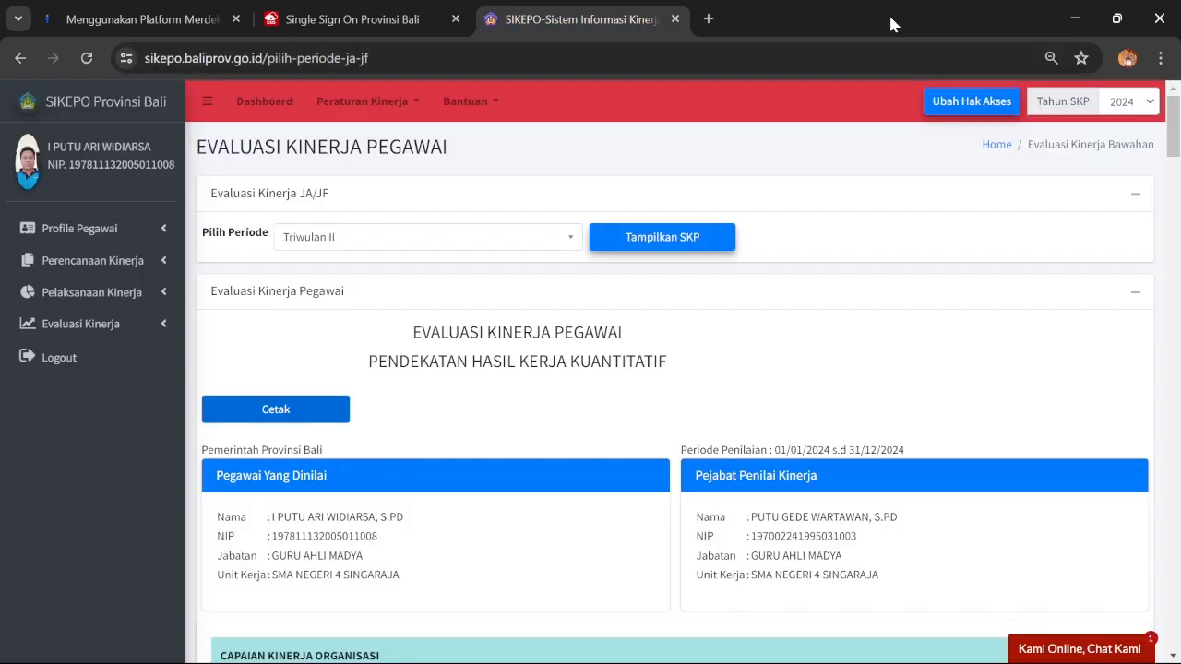